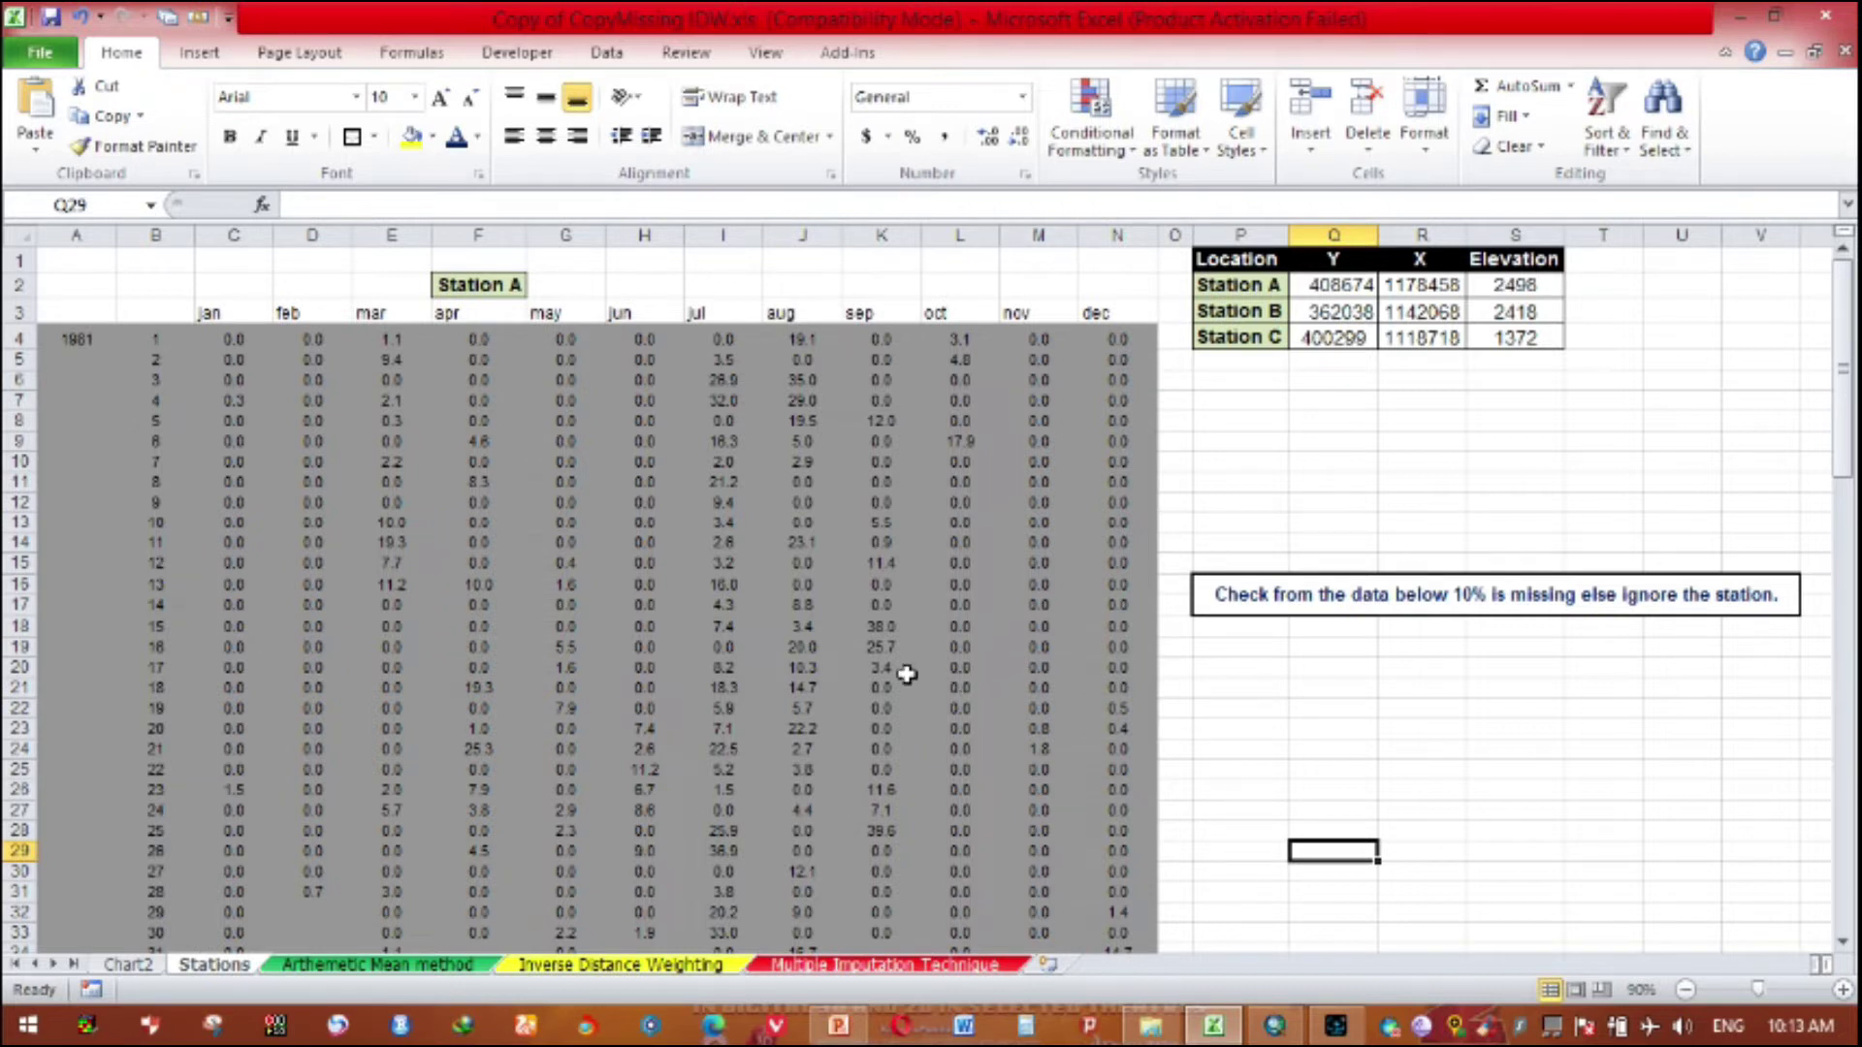
# Step: Examine the 1981 daily tables of Stations A, B and C for missing values, highlighting Station B's September NA cells K46:K52
pyautogui.scroll(-7, 906, 675)
pyautogui.scroll(-2, 905, 676)
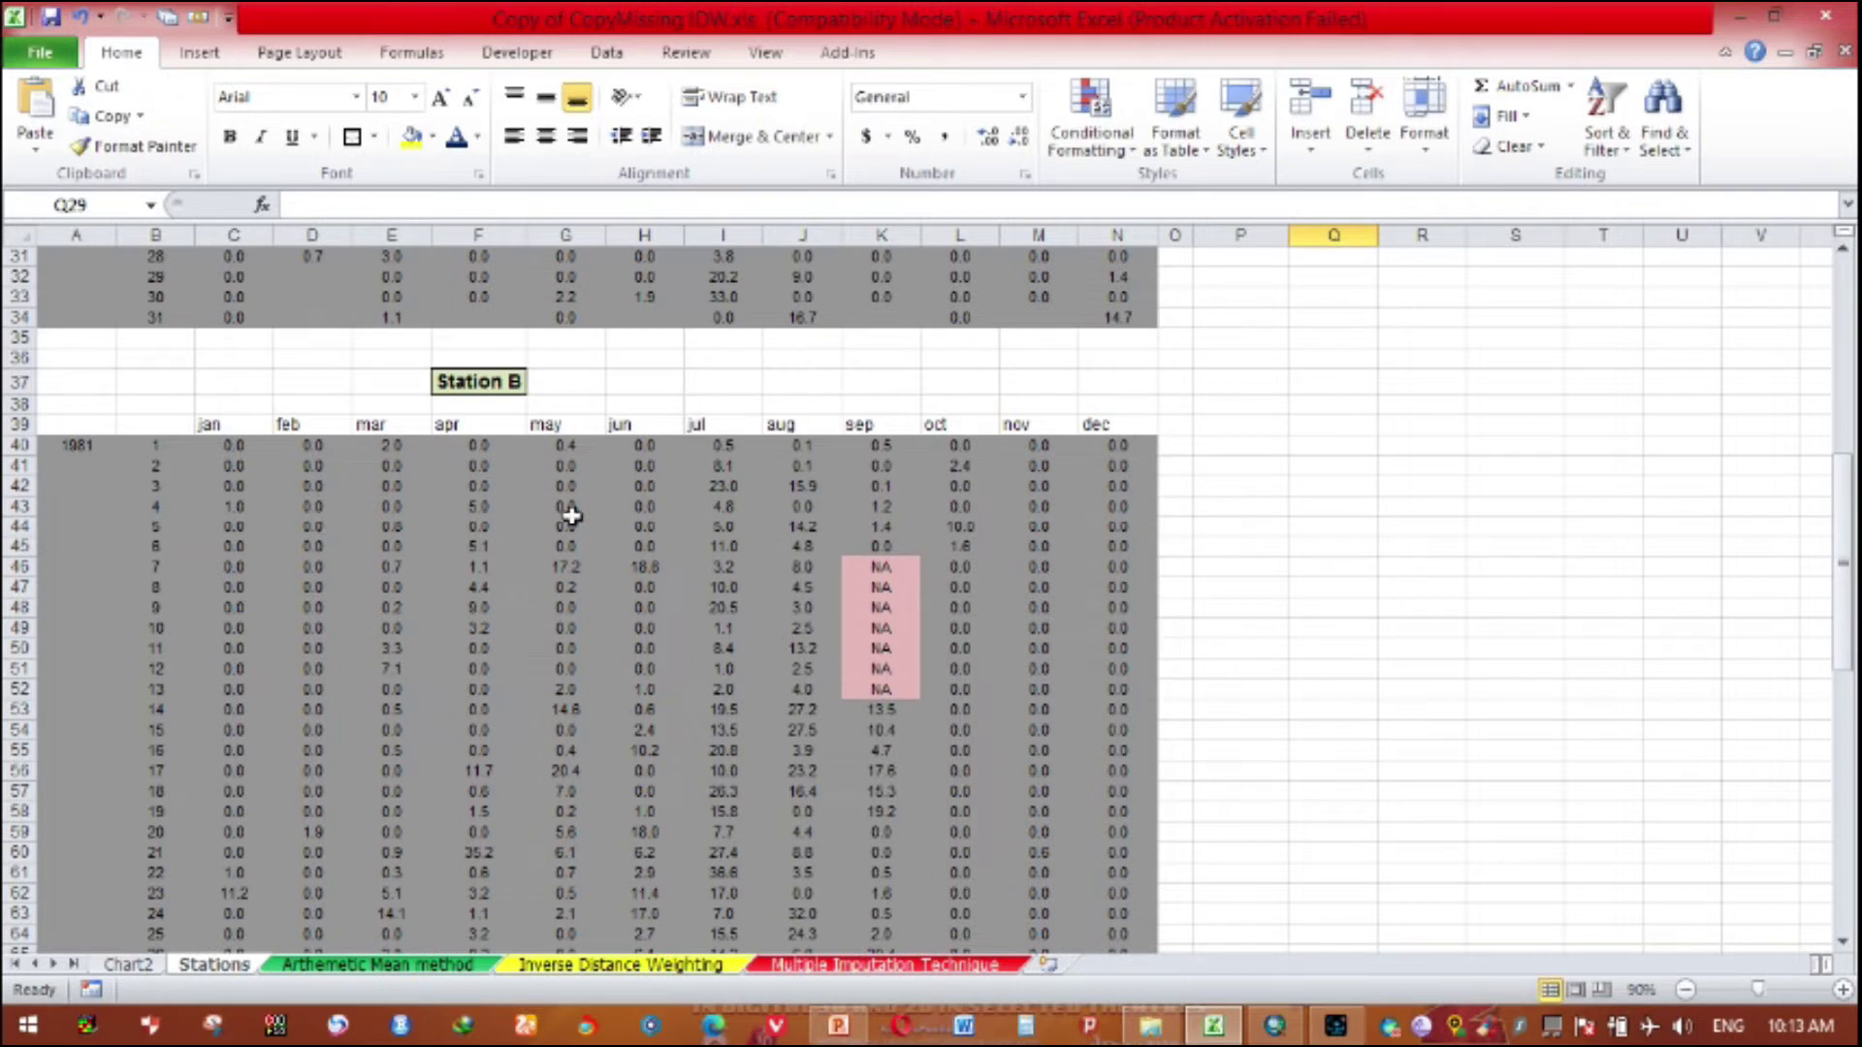
pyautogui.moveTo(874, 572); pyautogui.dragTo(880, 685)
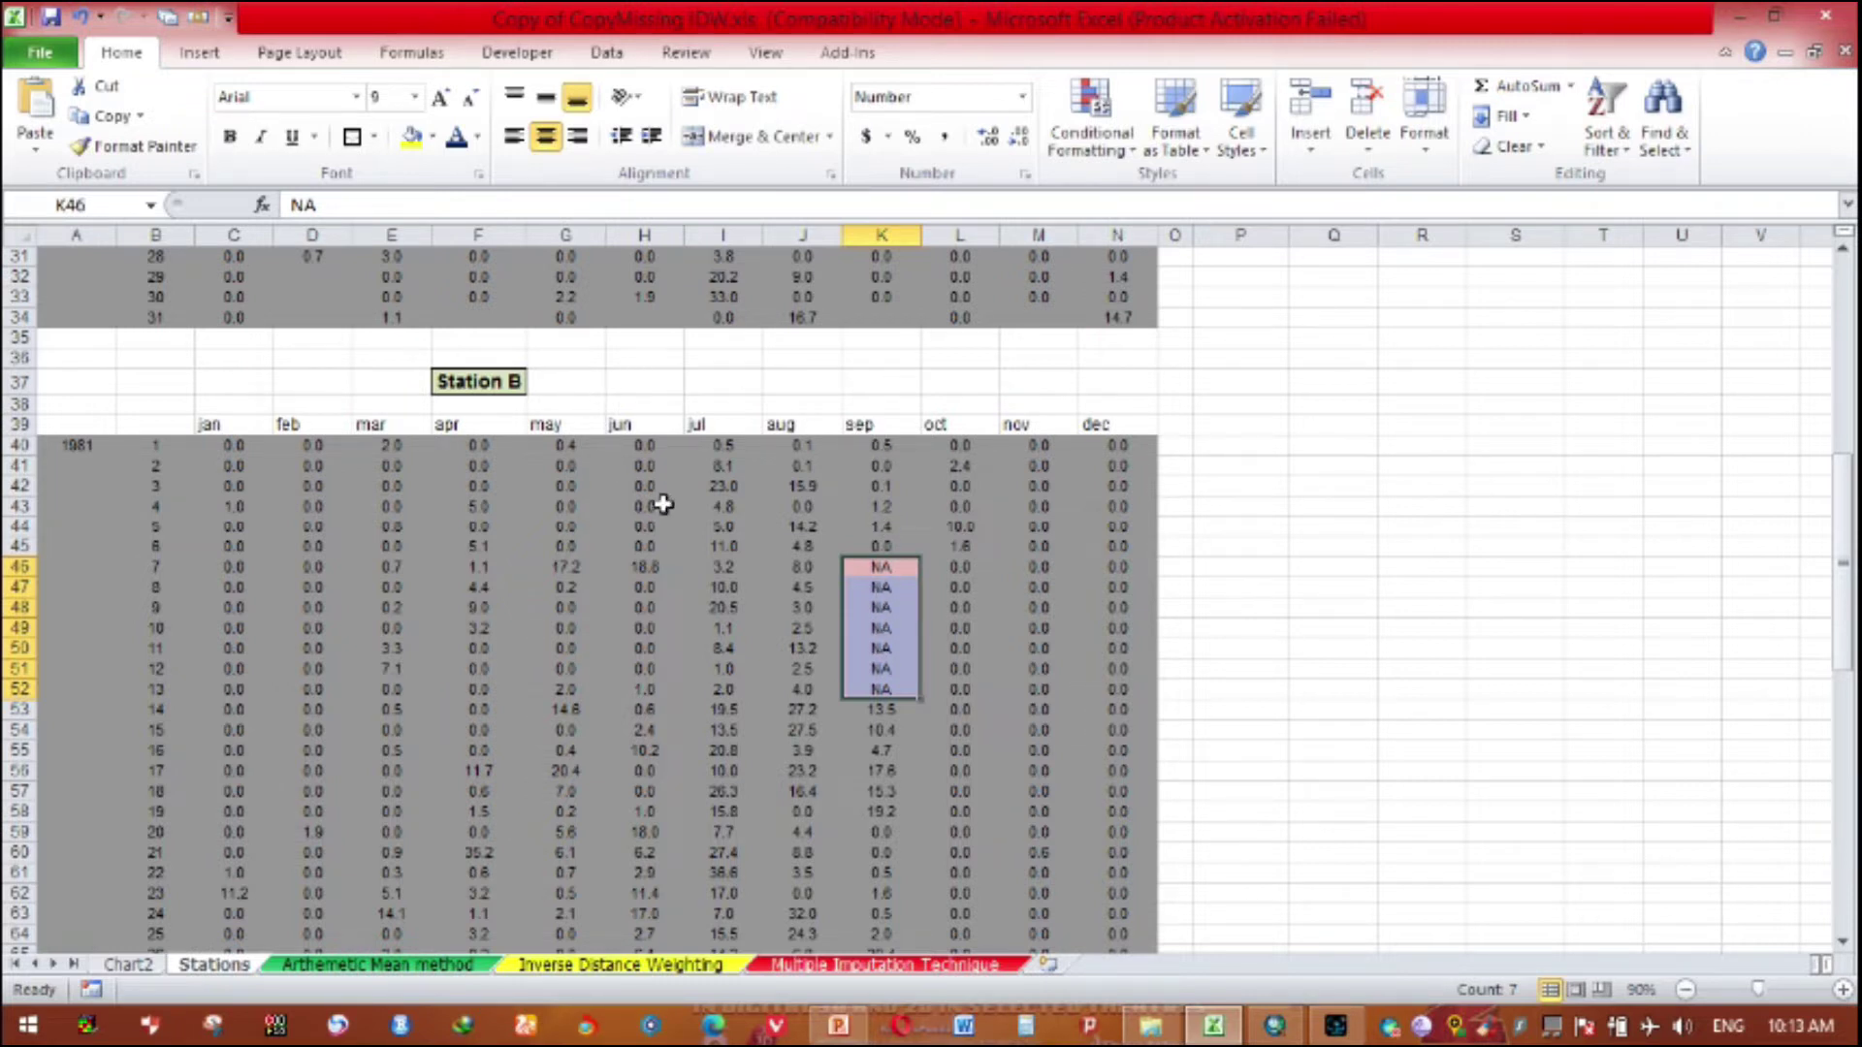
pyautogui.scroll(-8, 660, 501)
pyautogui.scroll(-4, 616, 635)
pyautogui.scroll(-4, 623, 649)
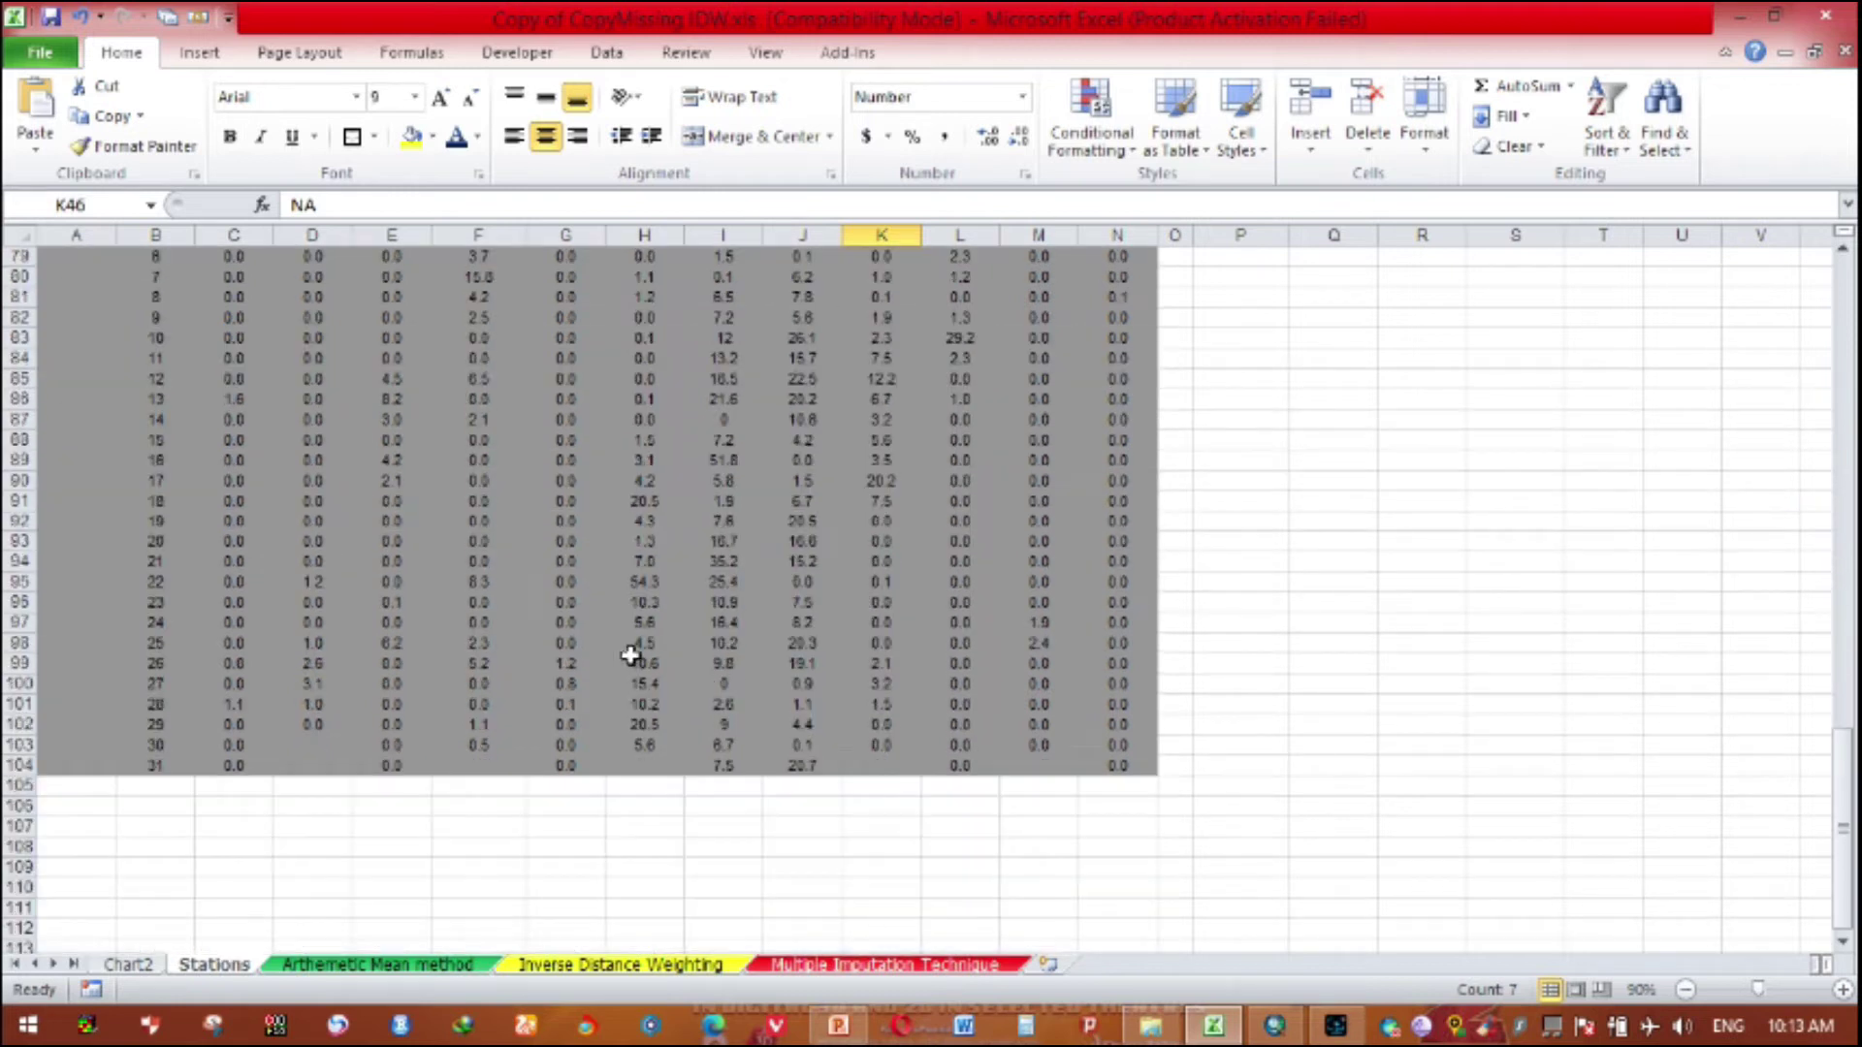
pyautogui.scroll(4, 637, 652)
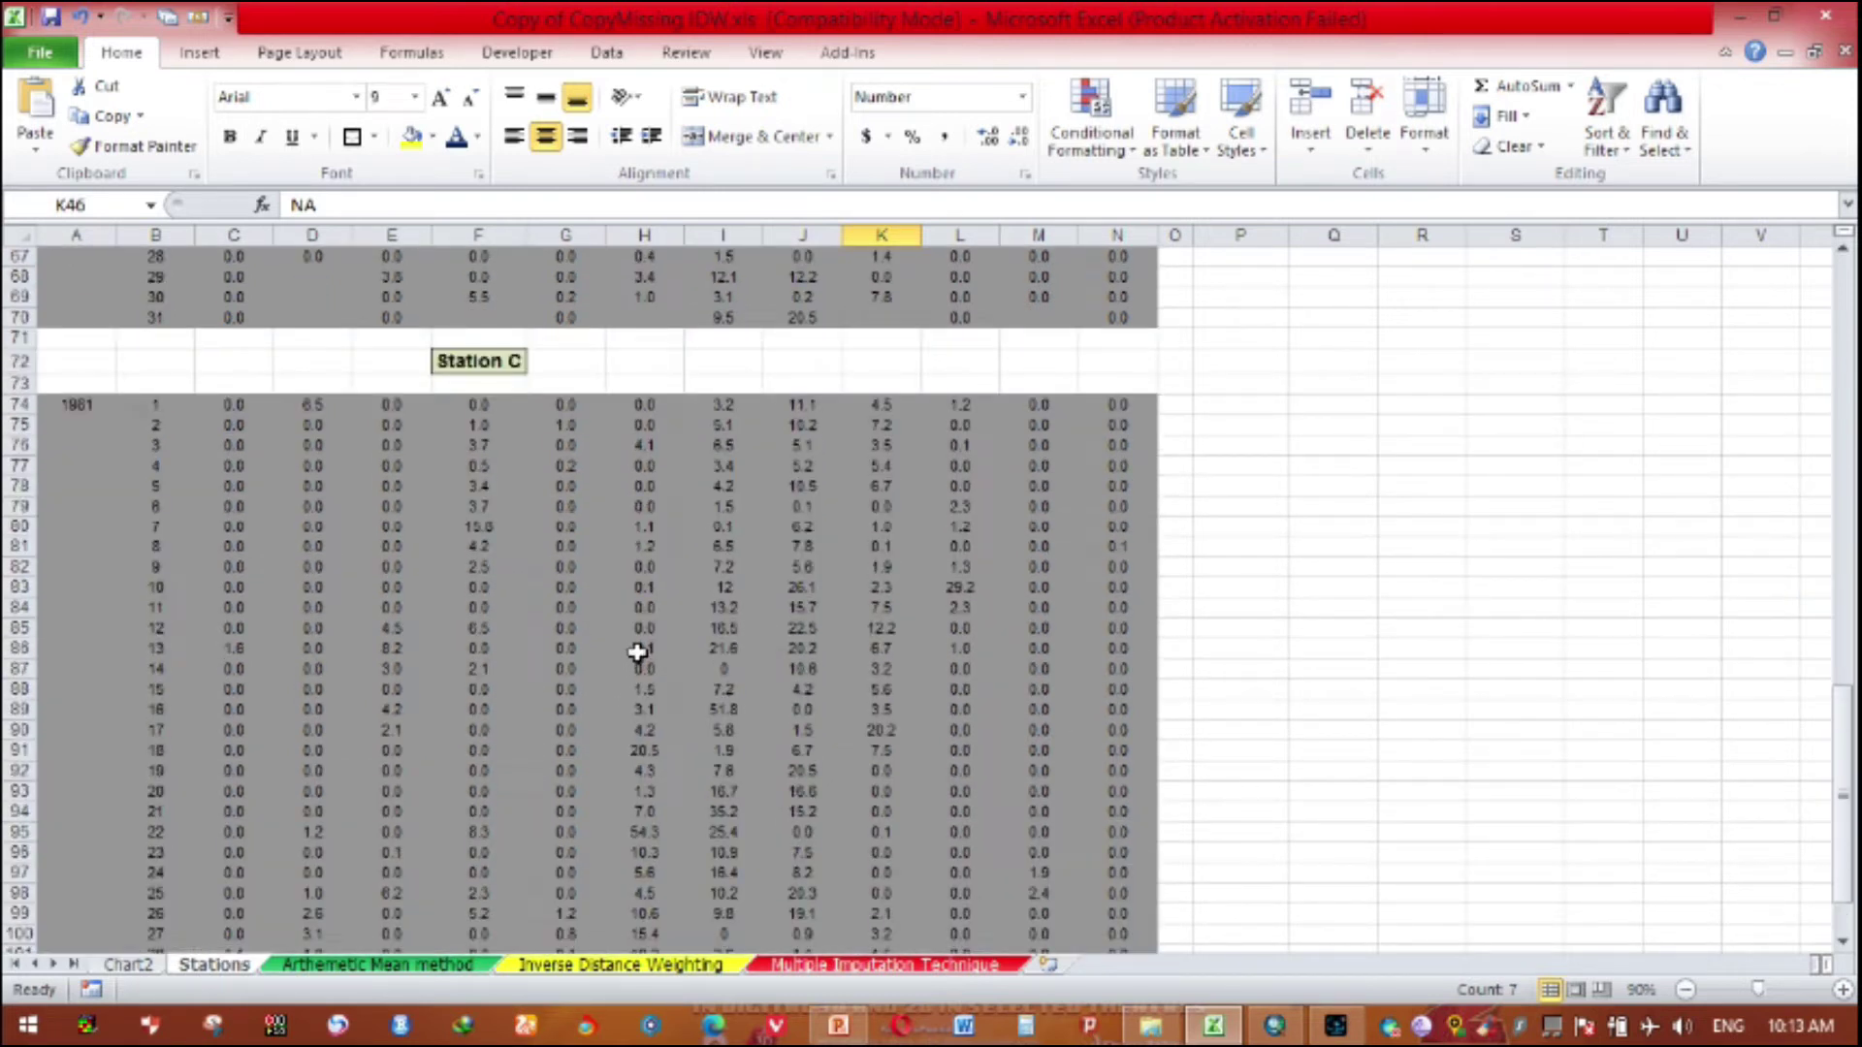
pyautogui.scroll(-2, 773, 631)
pyautogui.scroll(2, 772, 631)
pyautogui.scroll(-2, 774, 630)
pyautogui.scroll(12, 773, 630)
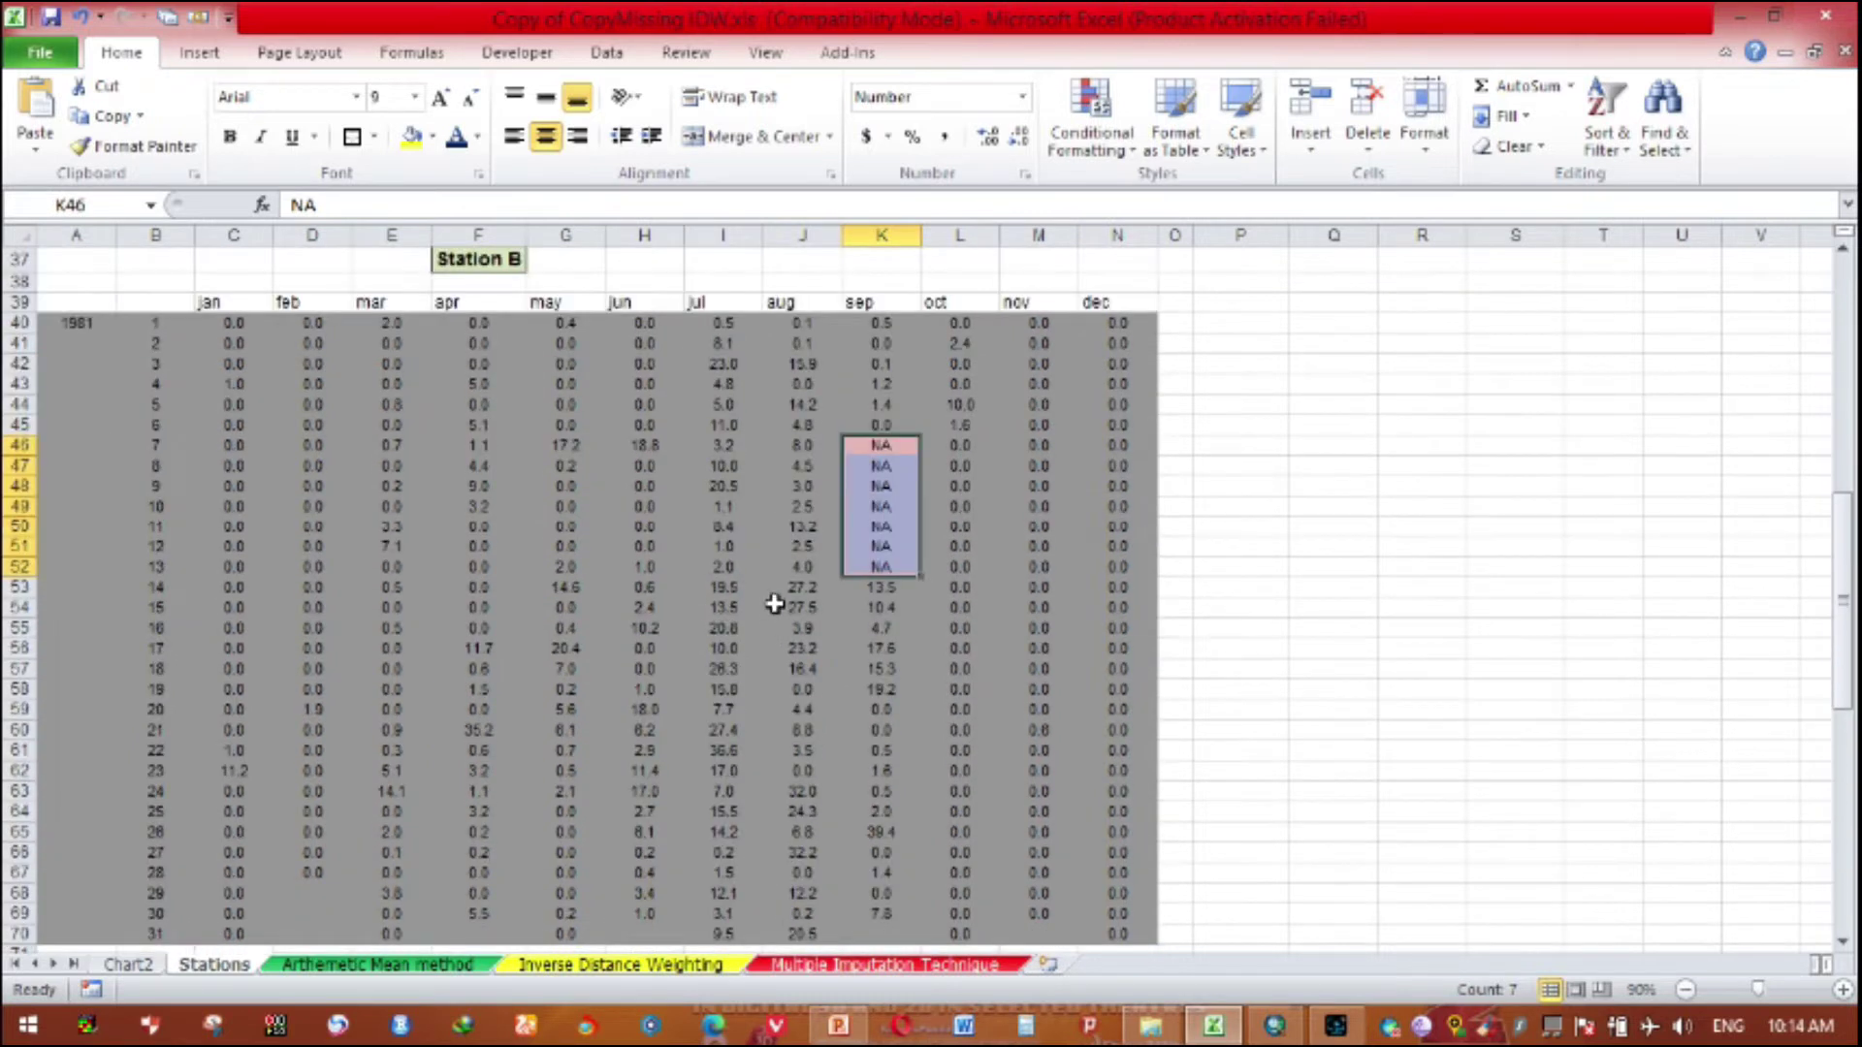
pyautogui.scroll(12, 1047, 515)
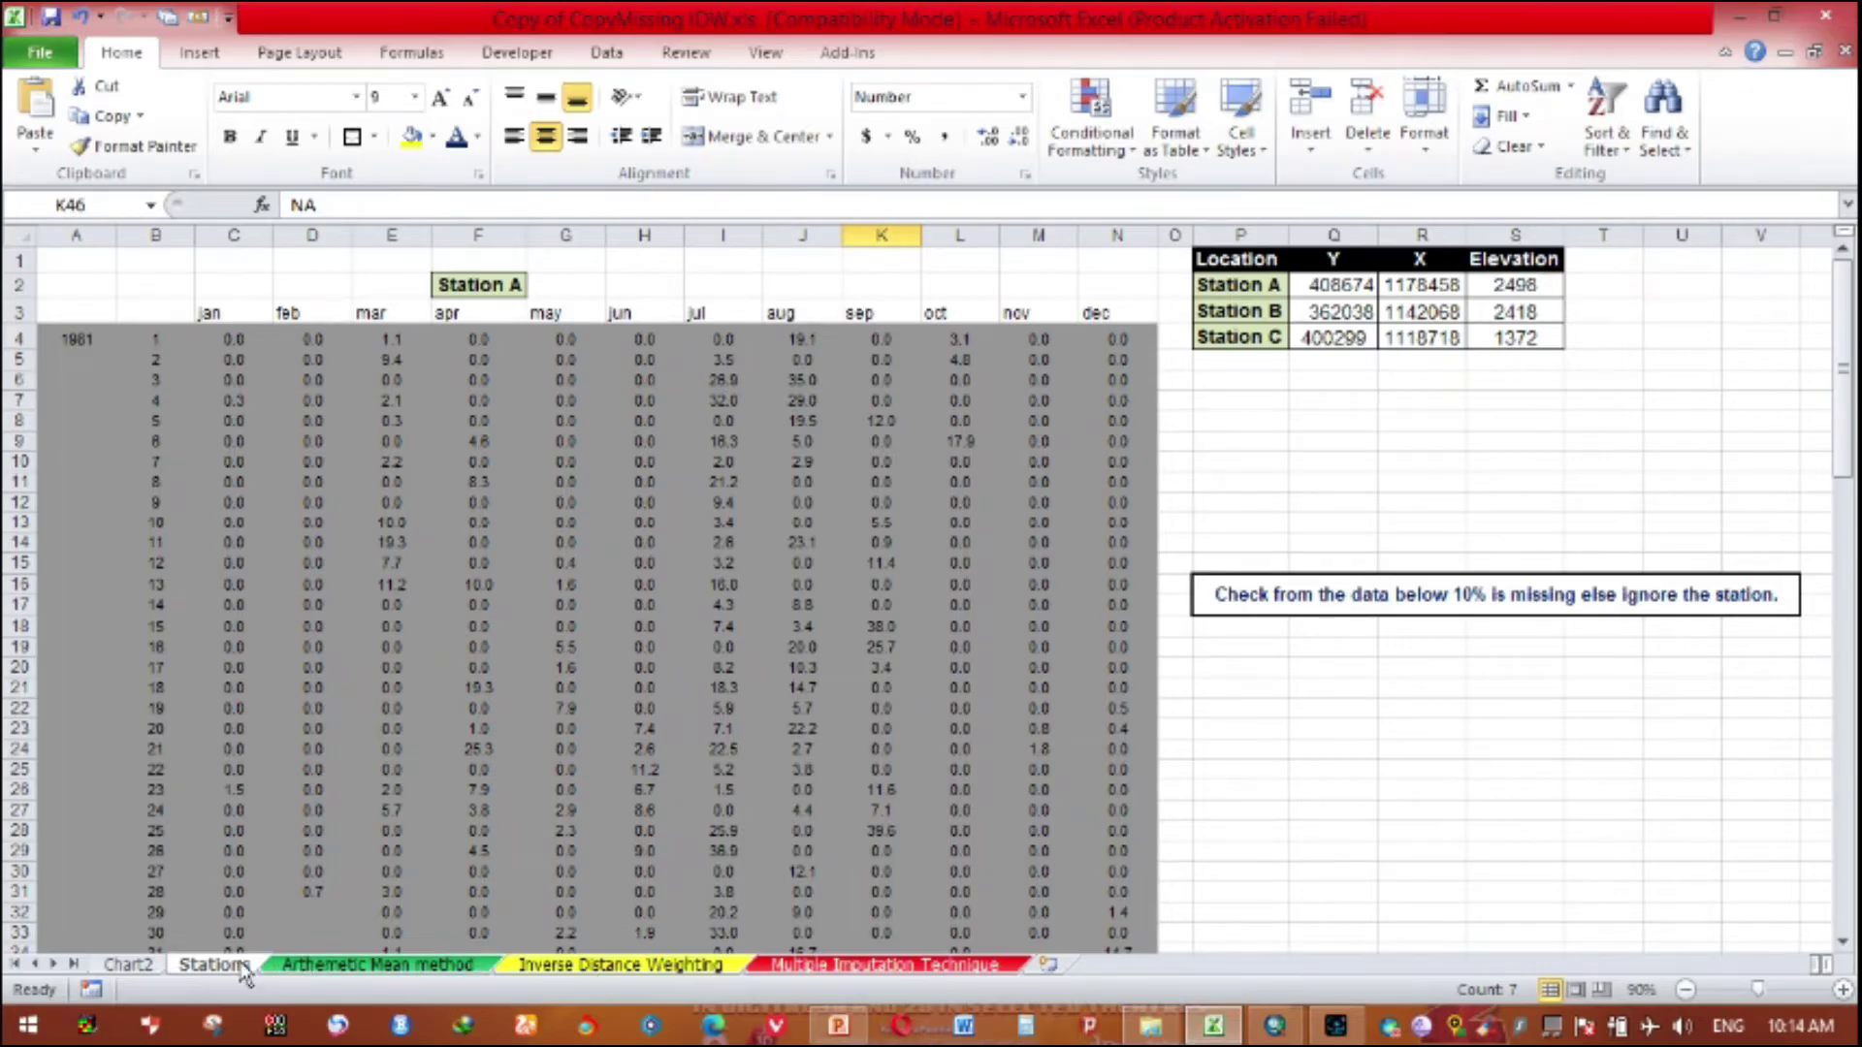
# Step: Review the estimation procedure on the Chart2 sheet and check the Station A and B tables against the 10% missing-data rule
pyautogui.click(150, 970)
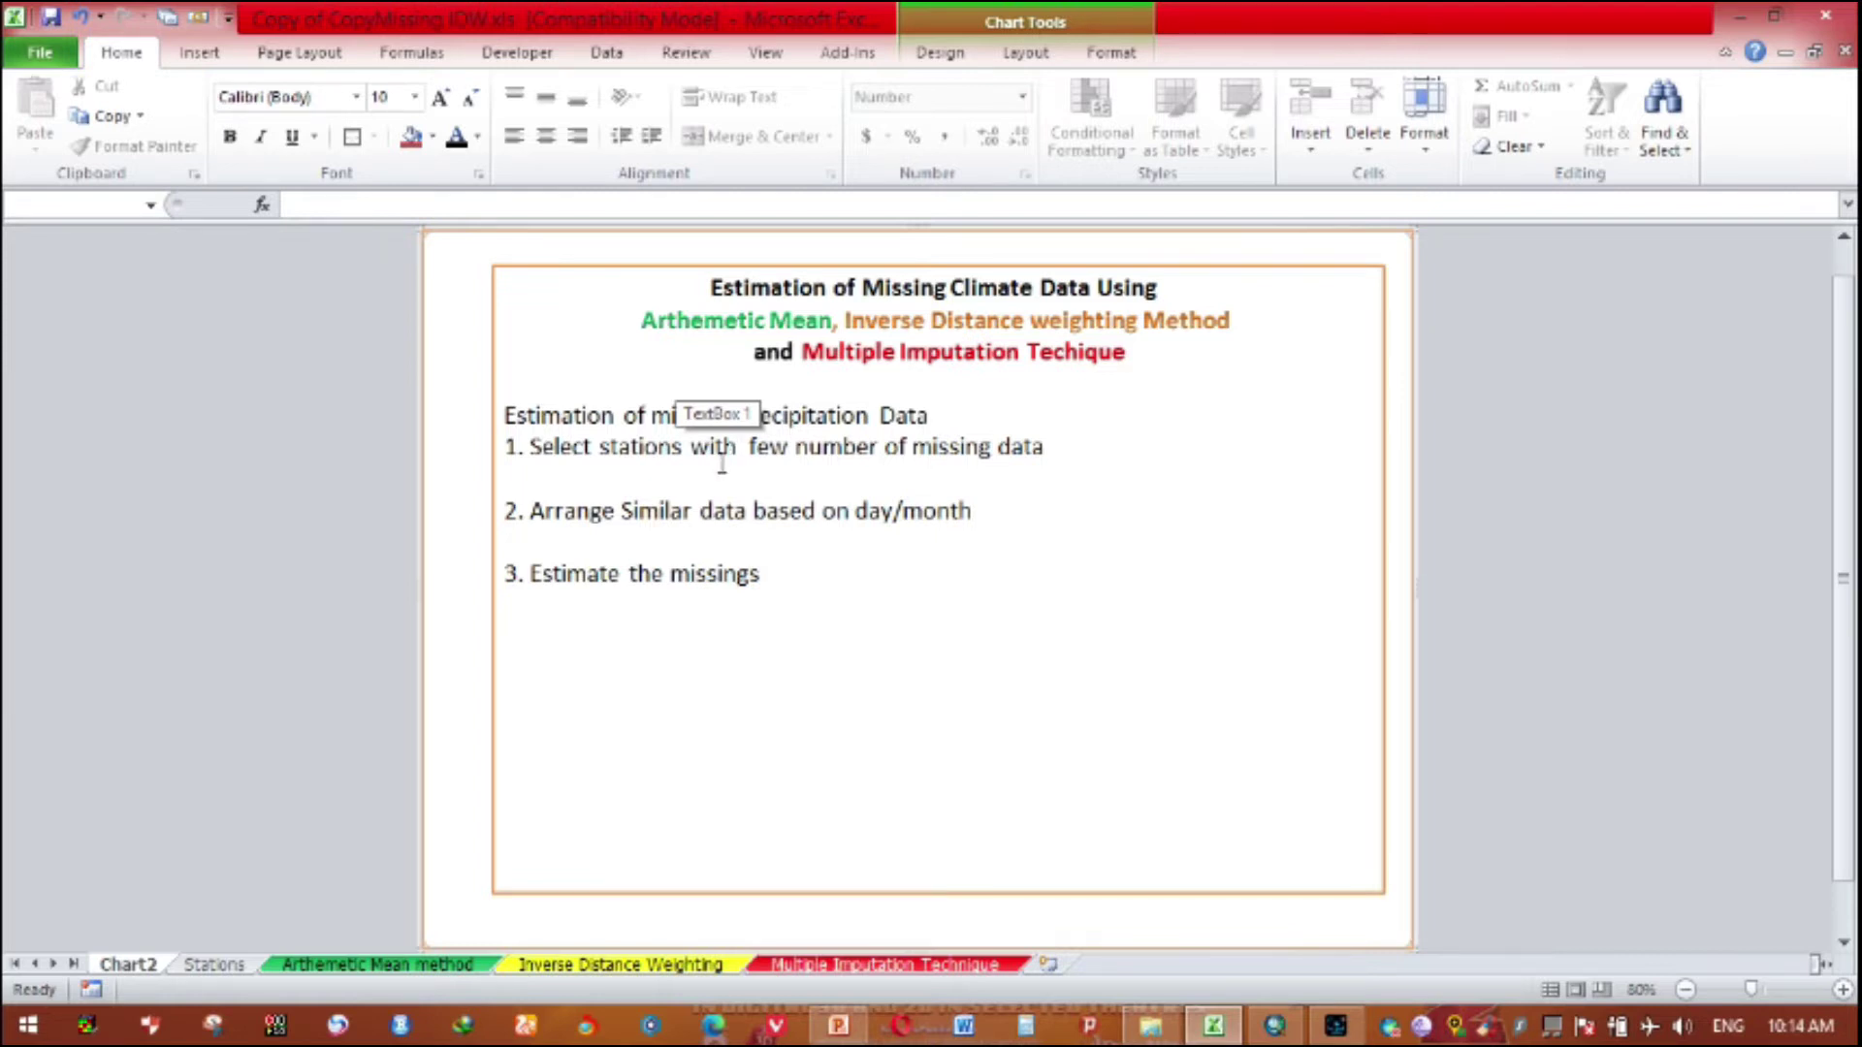
pyautogui.click(214, 964)
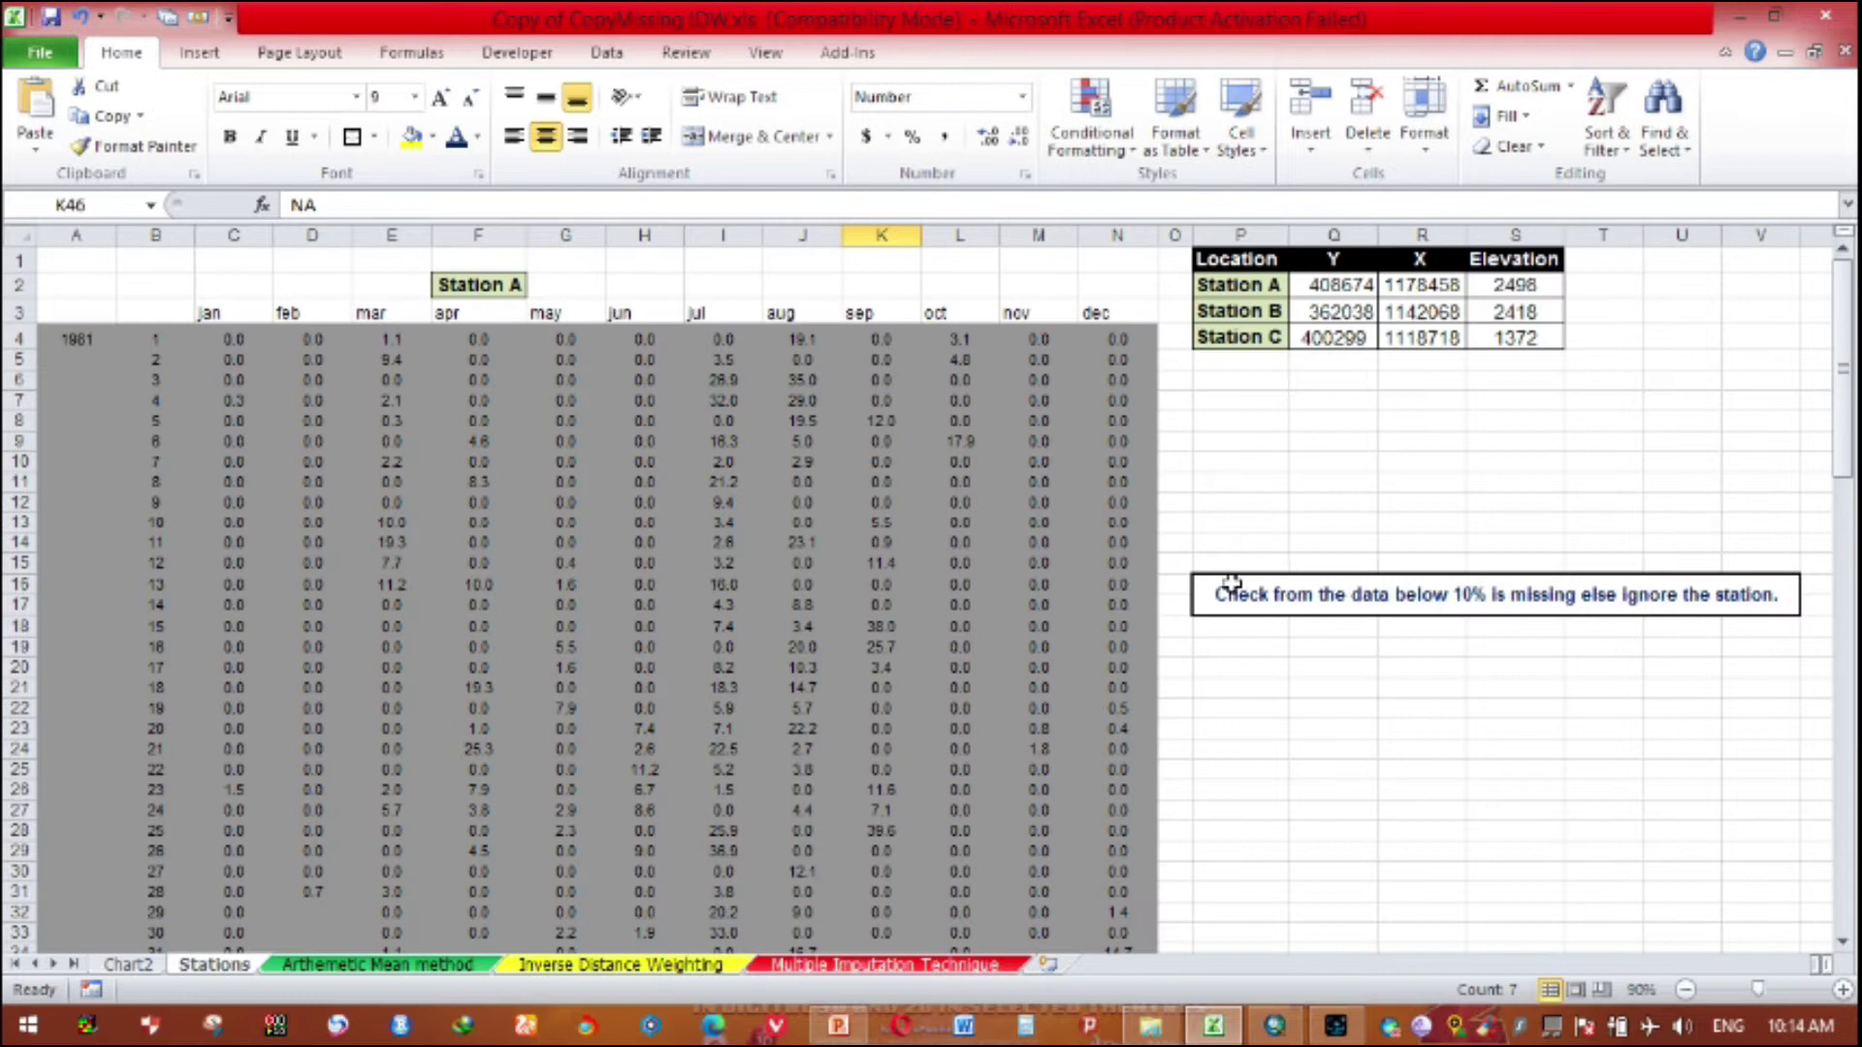
pyautogui.scroll(-6, 1041, 595)
pyautogui.scroll(-2, 1040, 594)
pyautogui.scroll(8, 798, 490)
pyautogui.scroll(-2, 1009, 698)
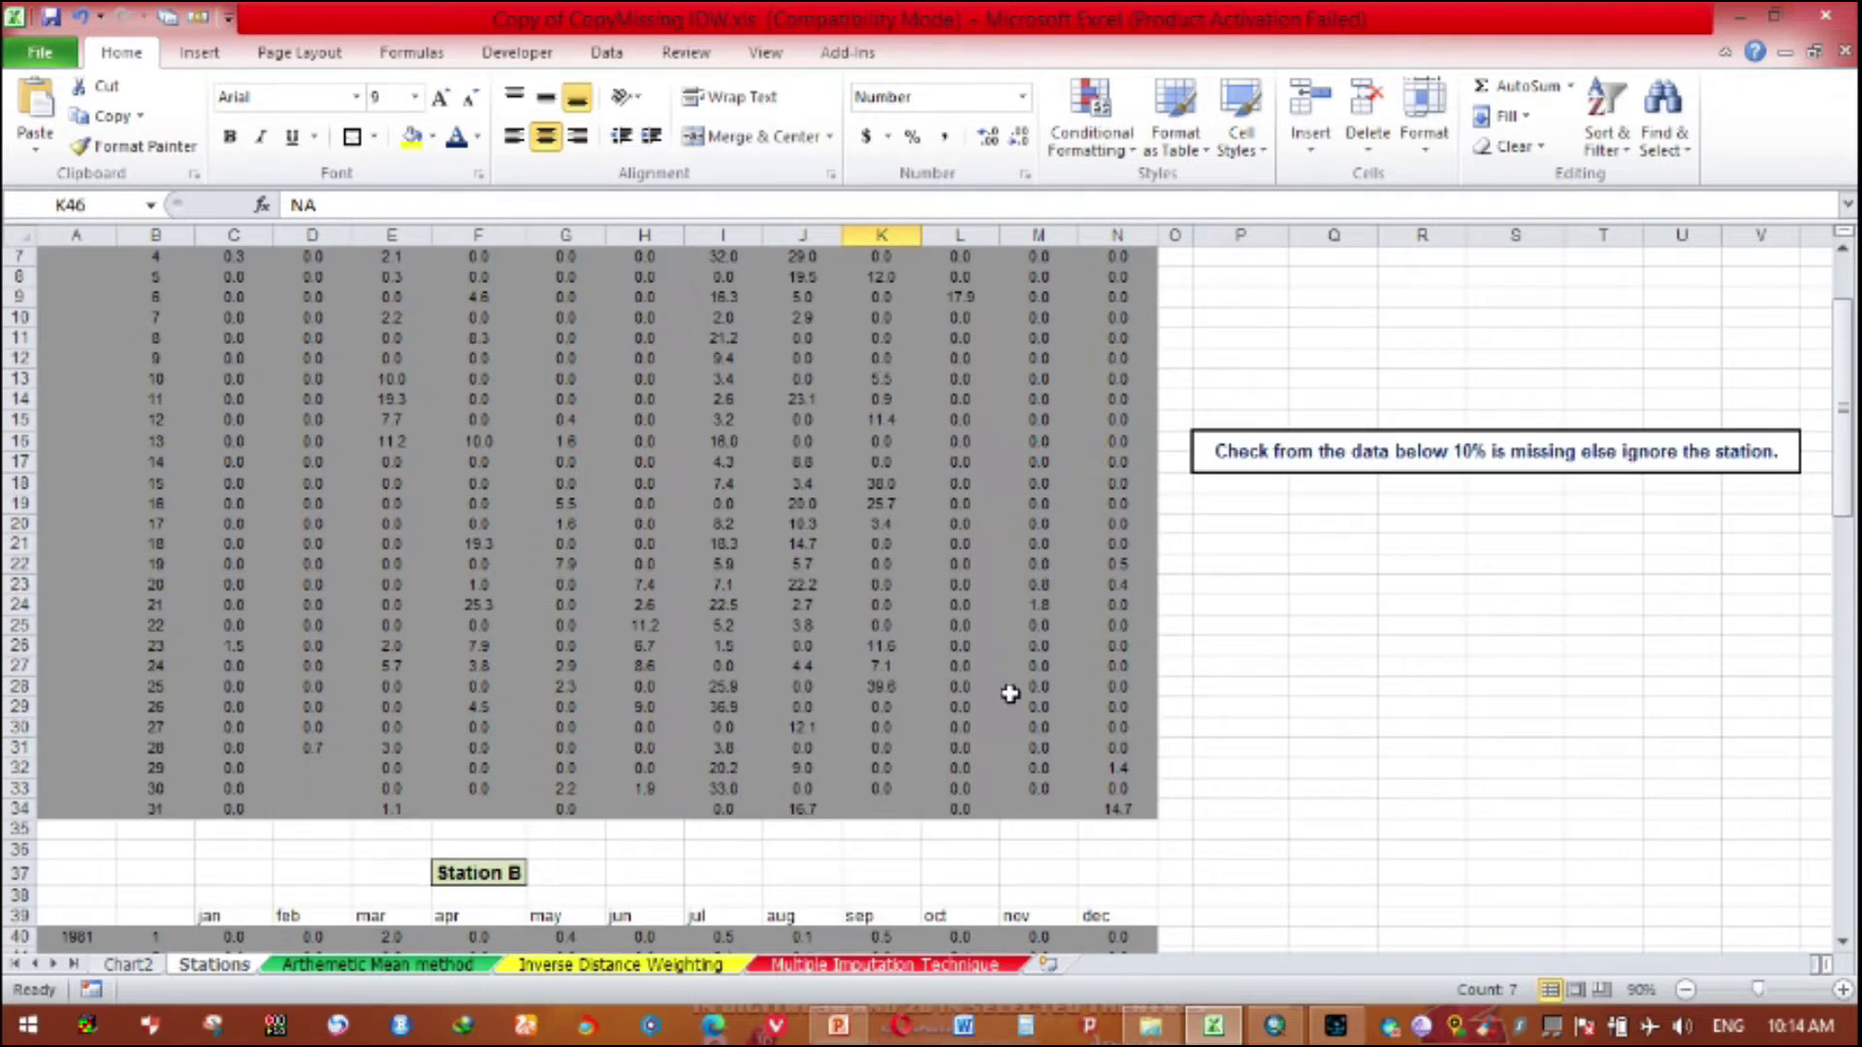
pyautogui.scroll(2, 1009, 693)
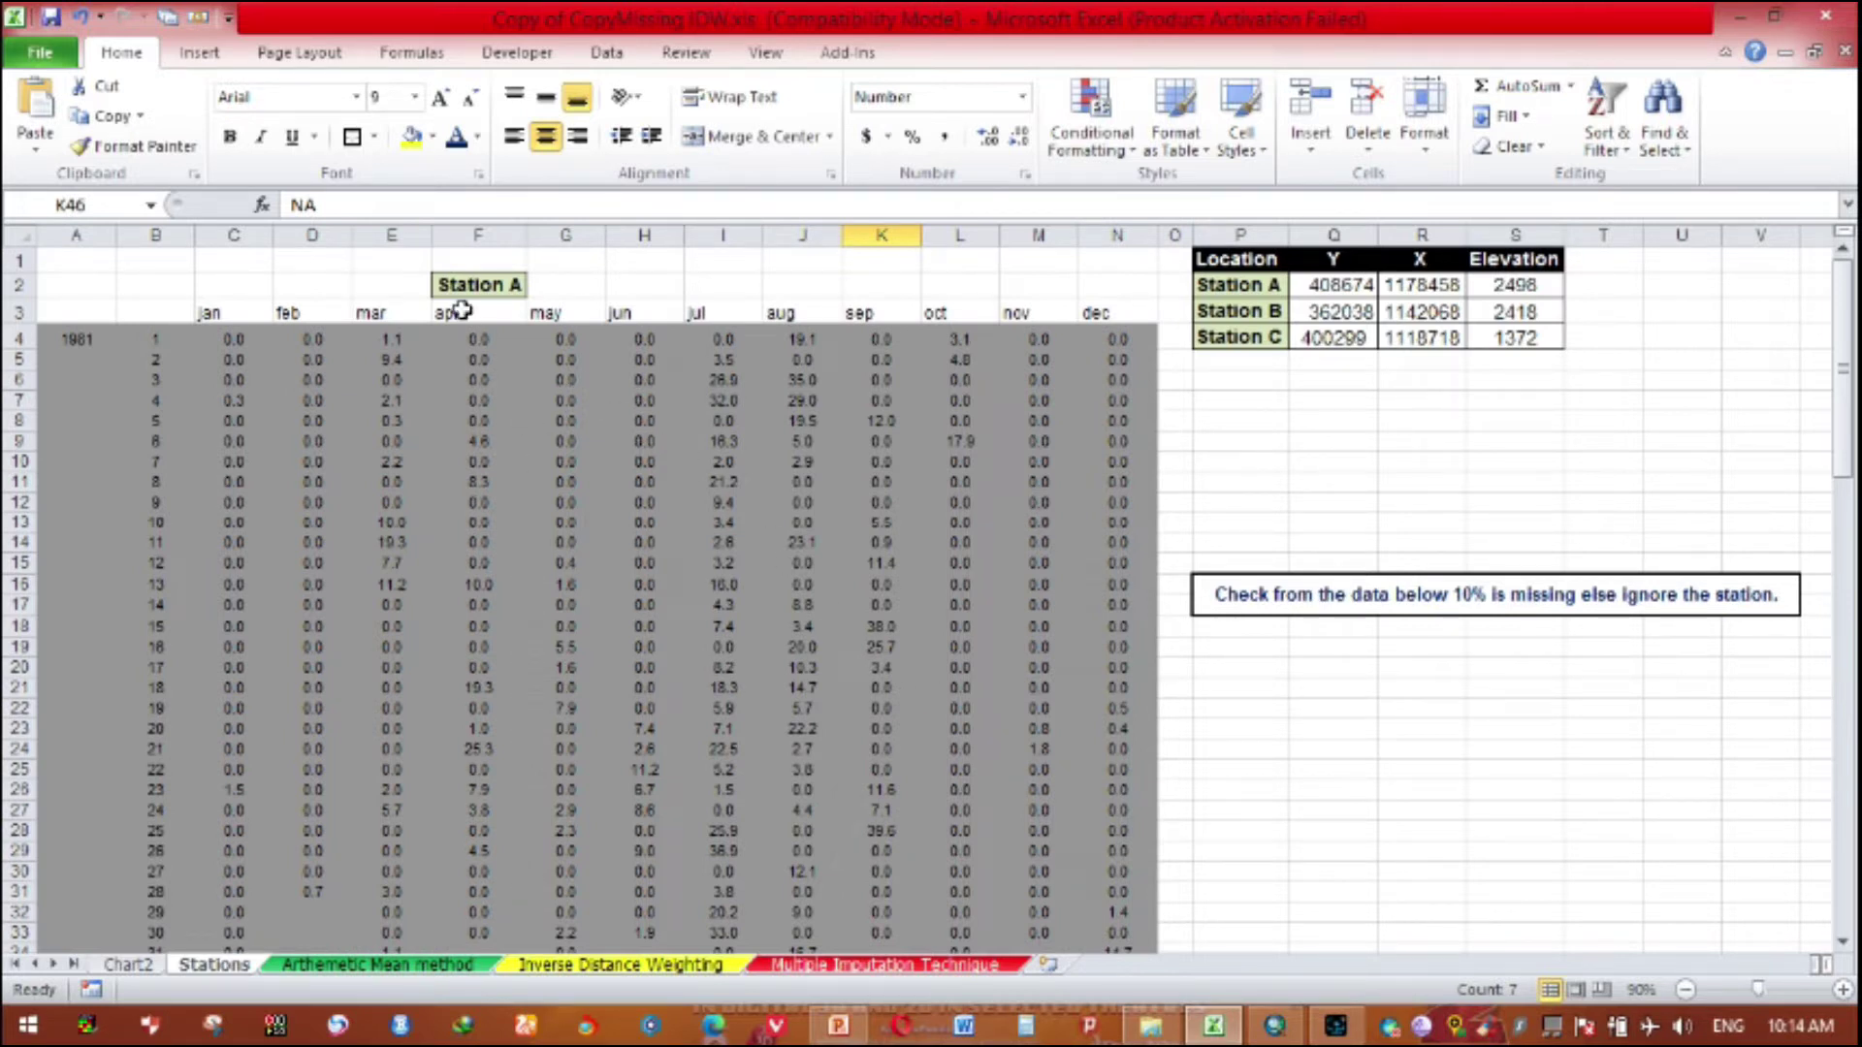
pyautogui.scroll(-4, 541, 593)
pyautogui.scroll(-6, 543, 606)
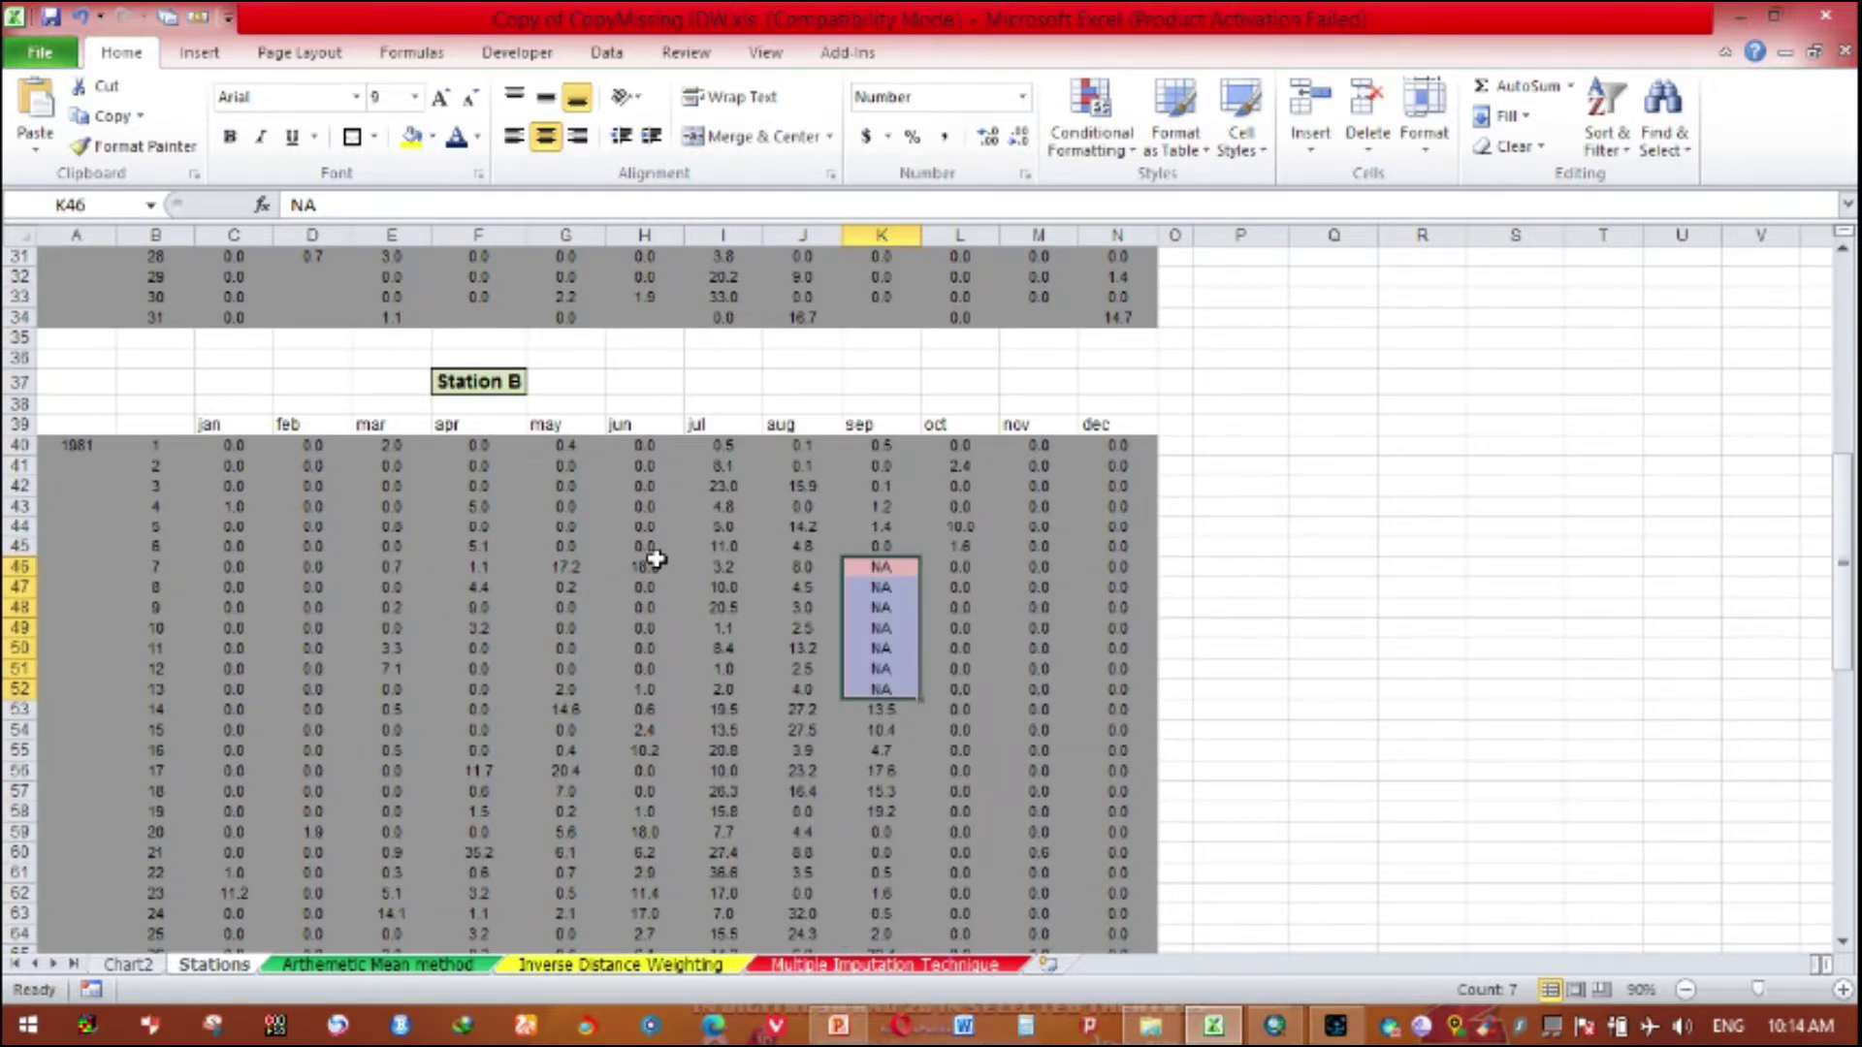
pyautogui.scroll(6, 657, 551)
pyautogui.scroll(4, 669, 494)
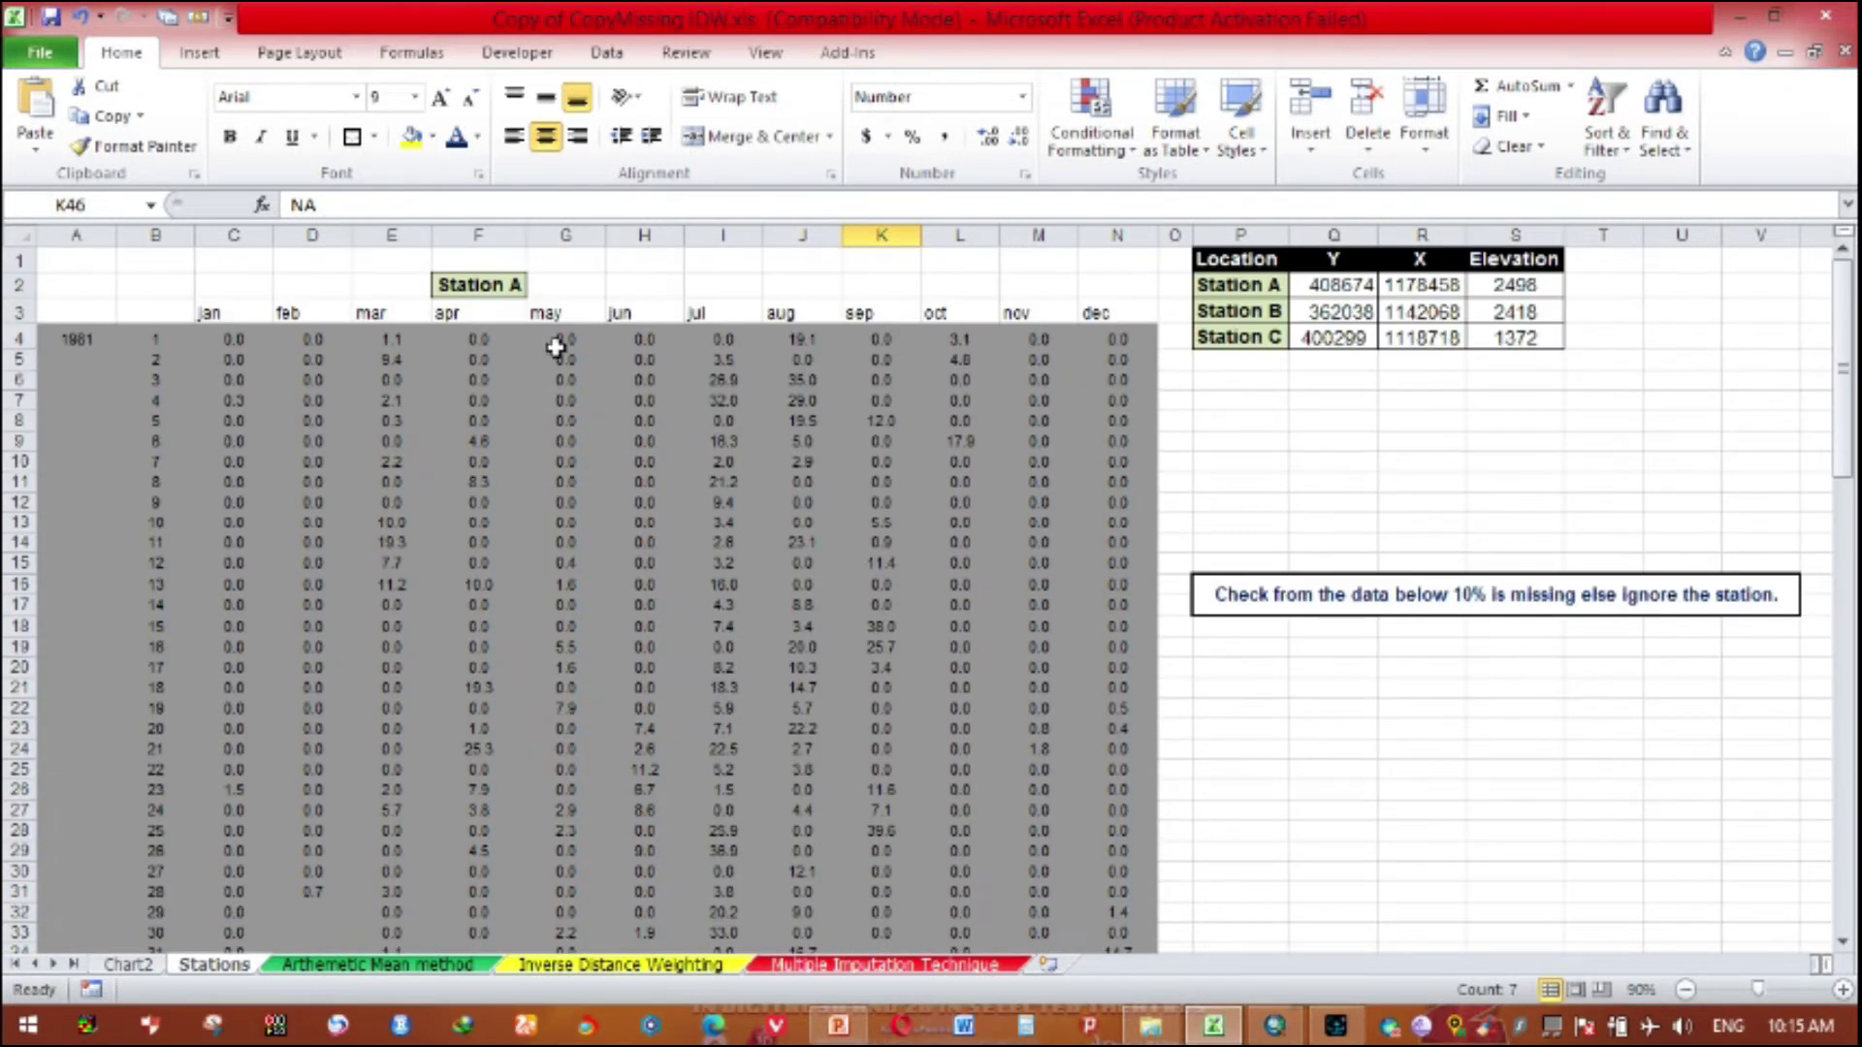
pyautogui.scroll(-10, 737, 640)
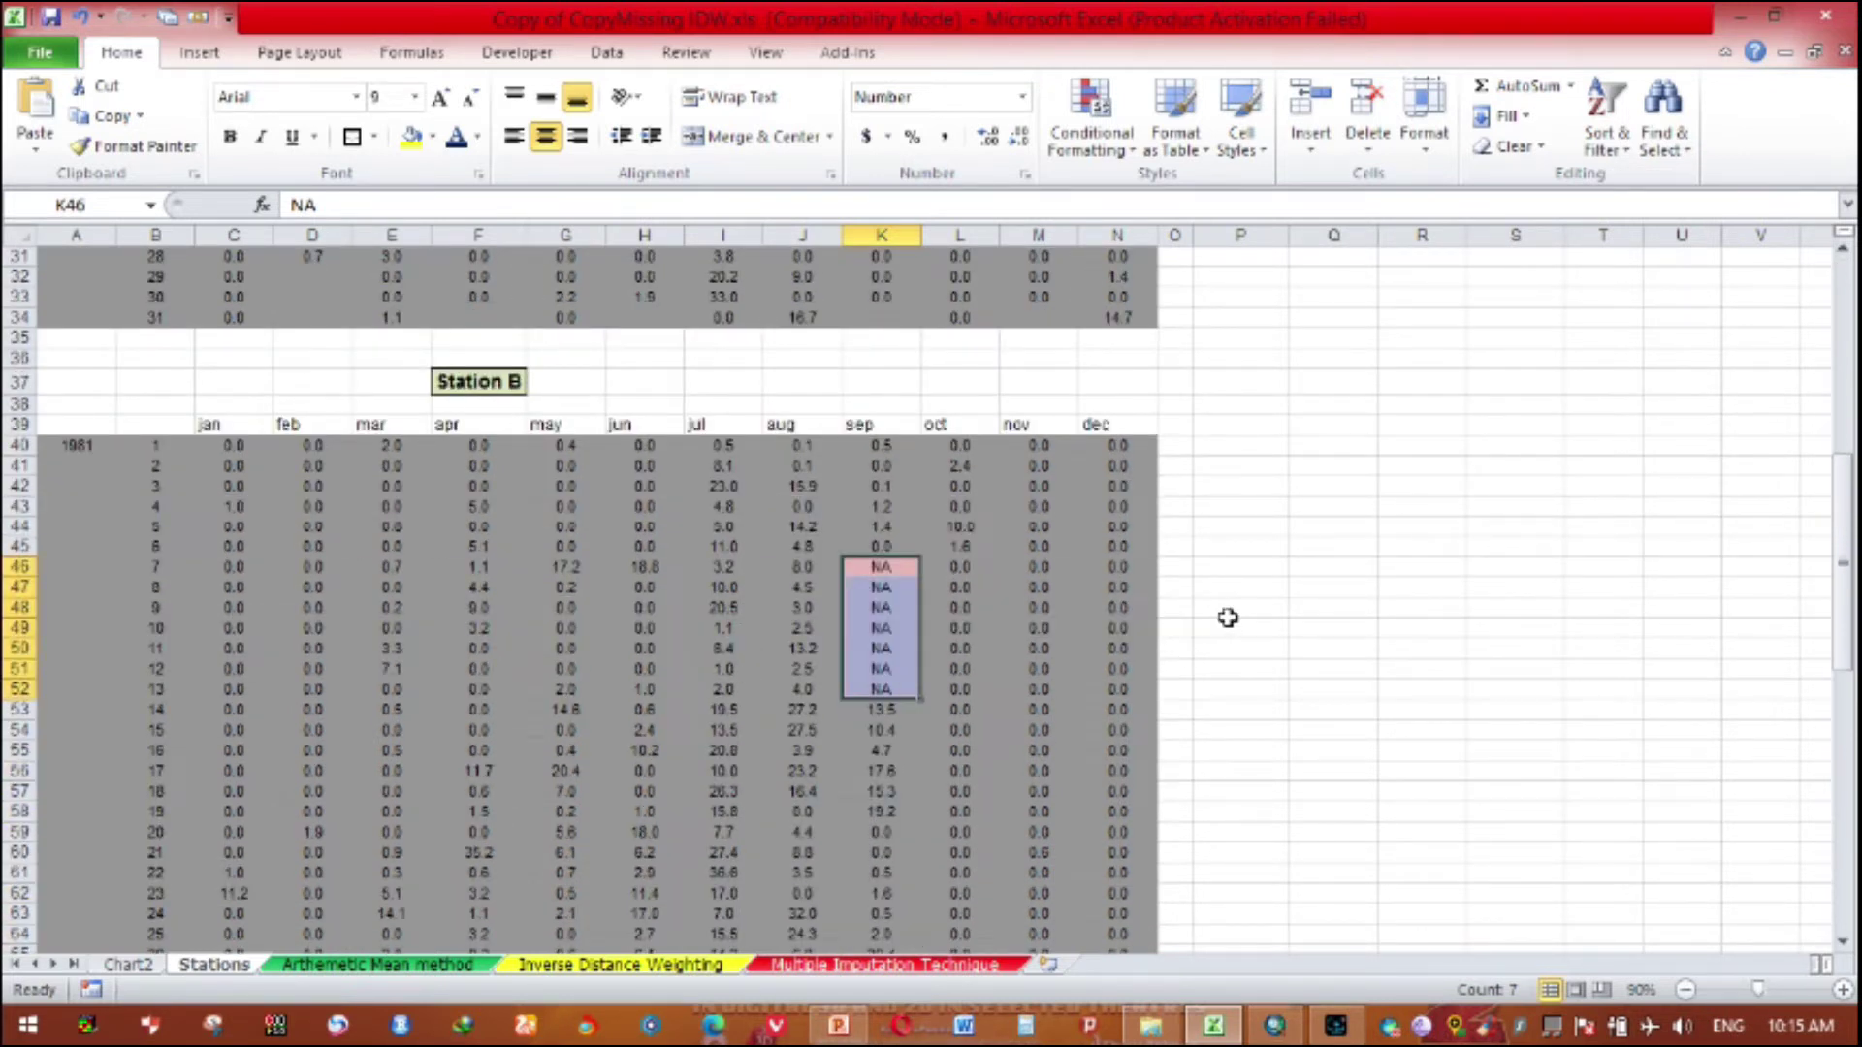
pyautogui.scroll(10, 1228, 617)
# Step: Calculate Station B's missing-data percentage in cell P51 with the formula =(7/(365-7))*100
pyautogui.scroll(-4, 1229, 615)
pyautogui.scroll(-8, 1228, 616)
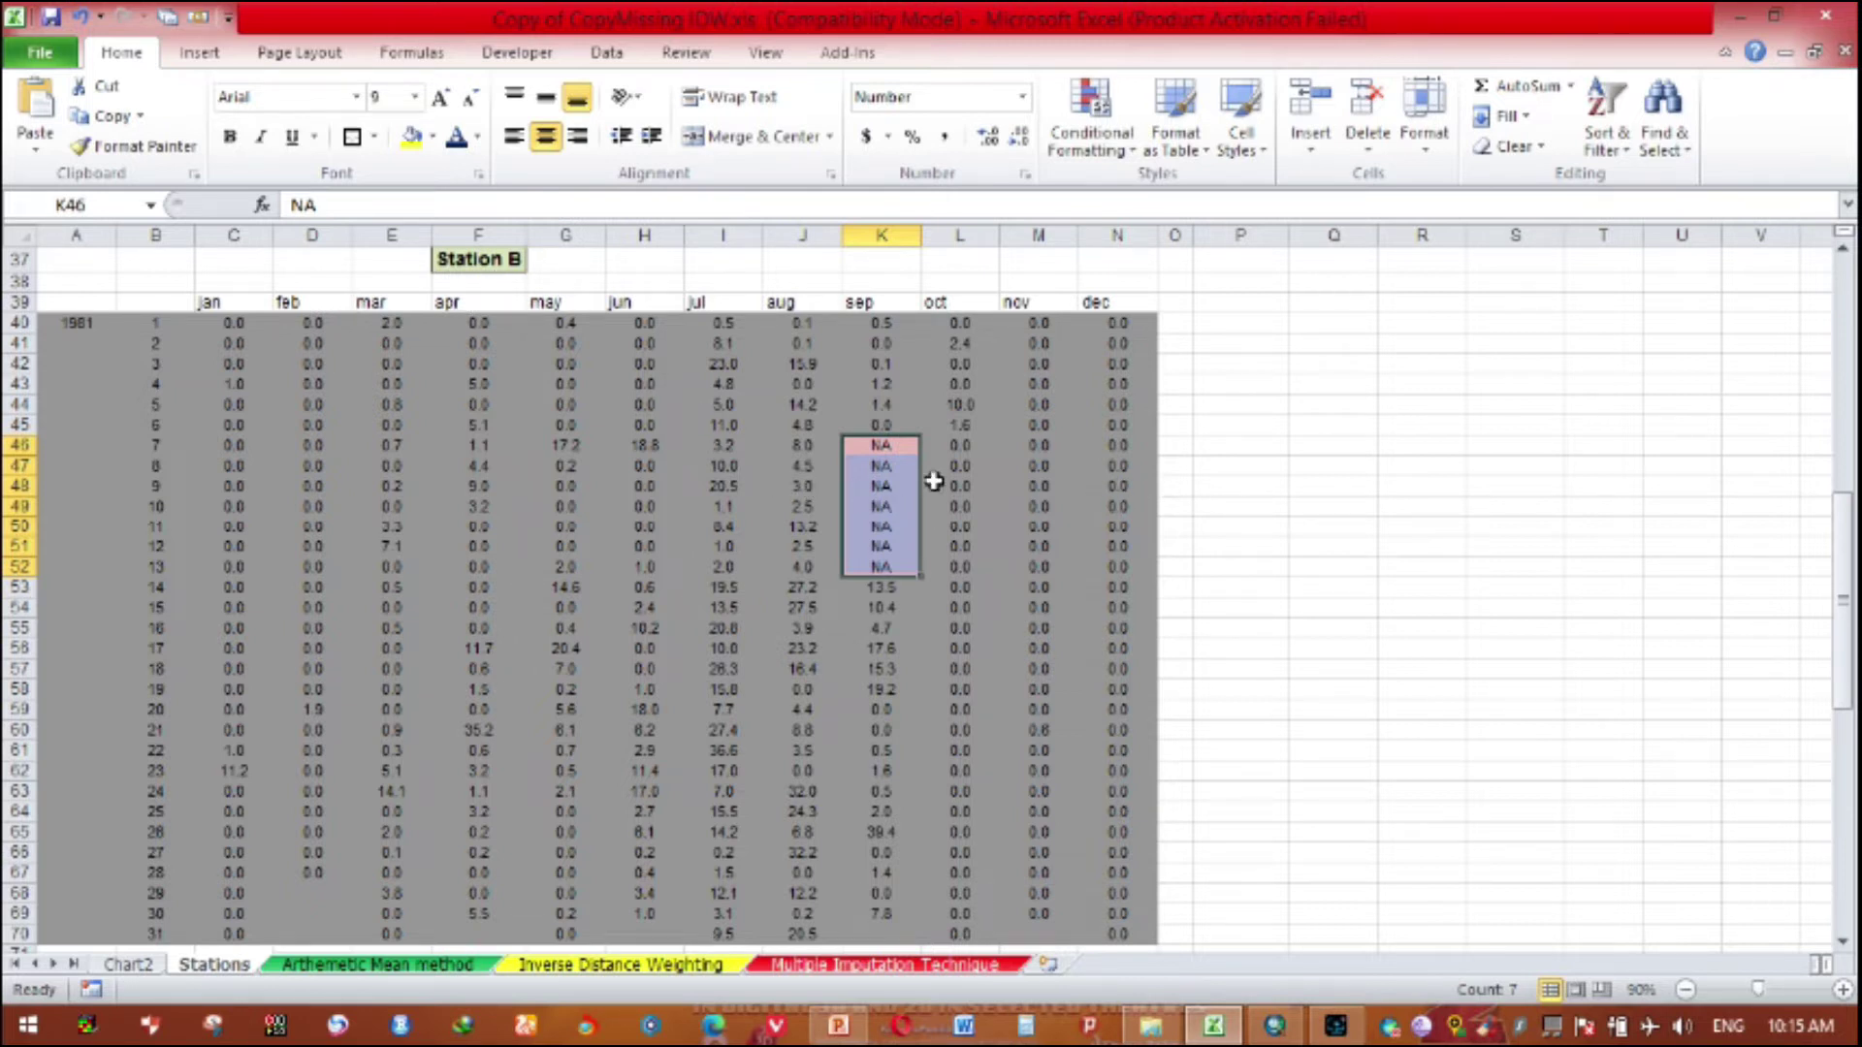
pyautogui.moveTo(858, 446); pyautogui.dragTo(878, 572)
pyautogui.click(1294, 550)
pyautogui.click(1231, 549)
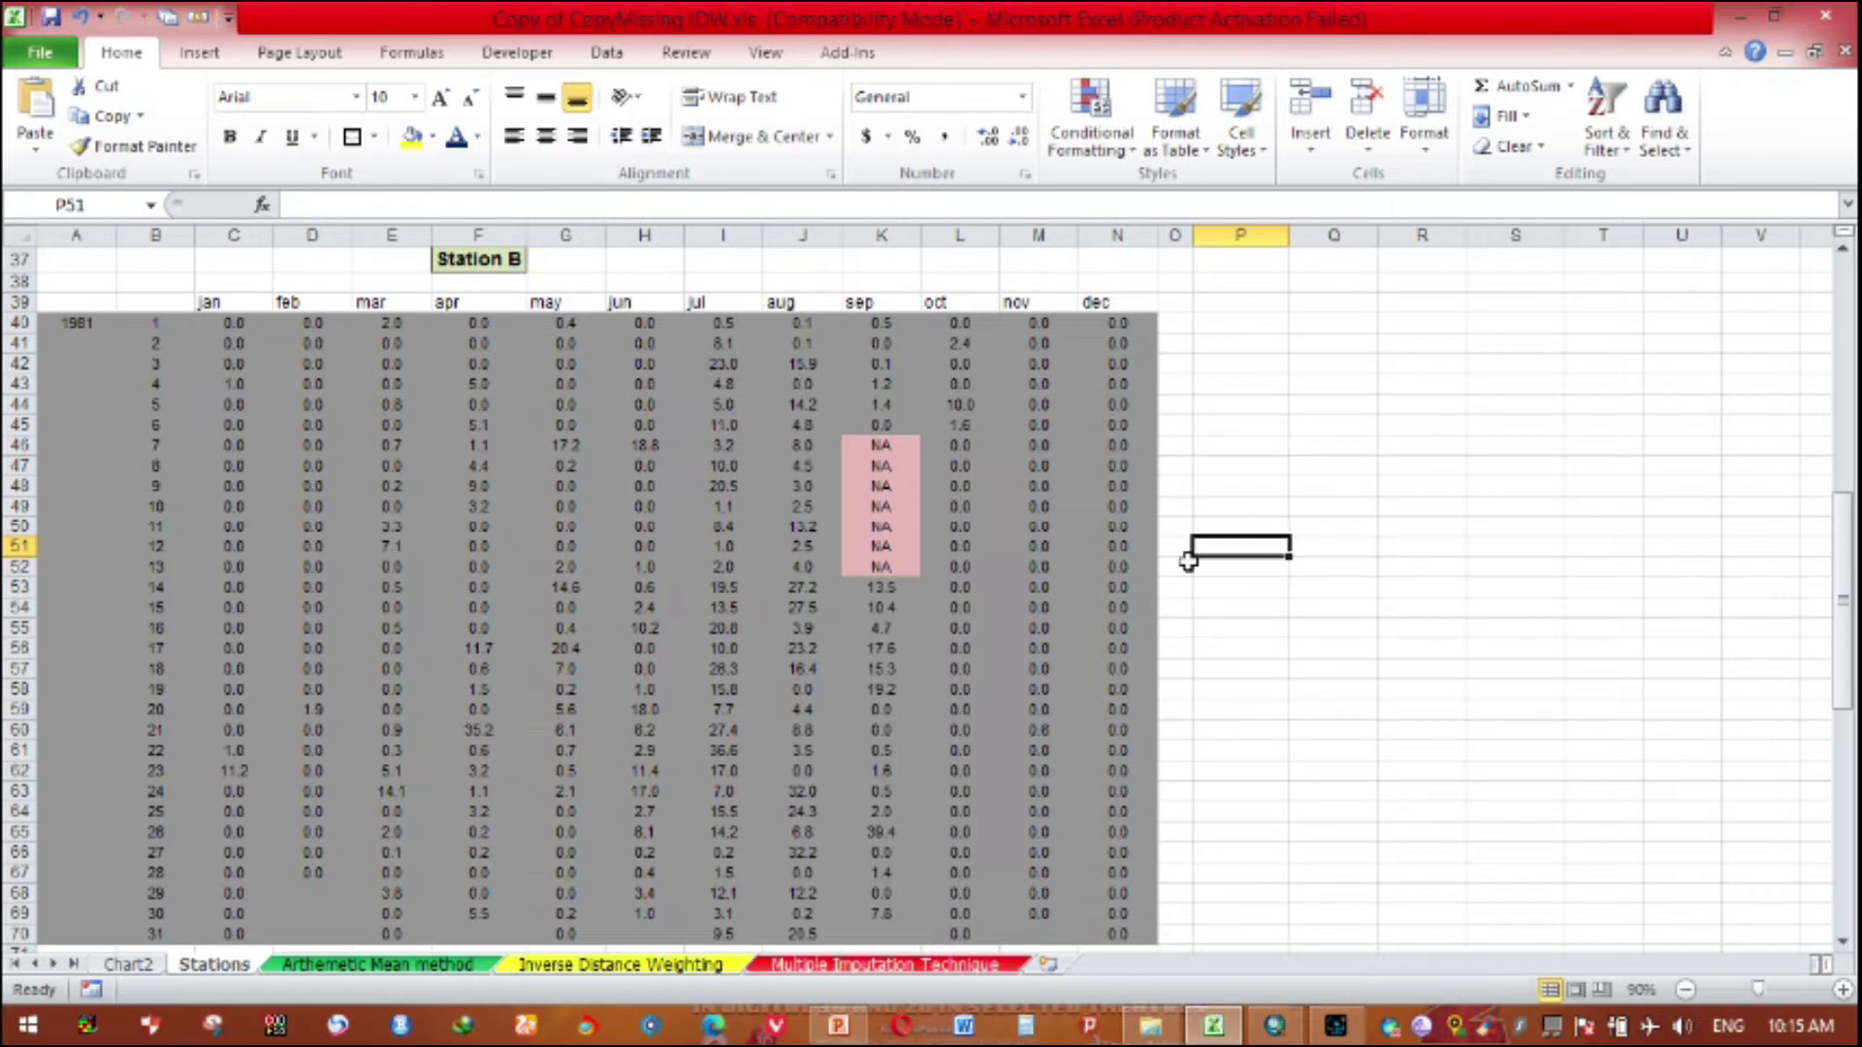
pyautogui.write('=')
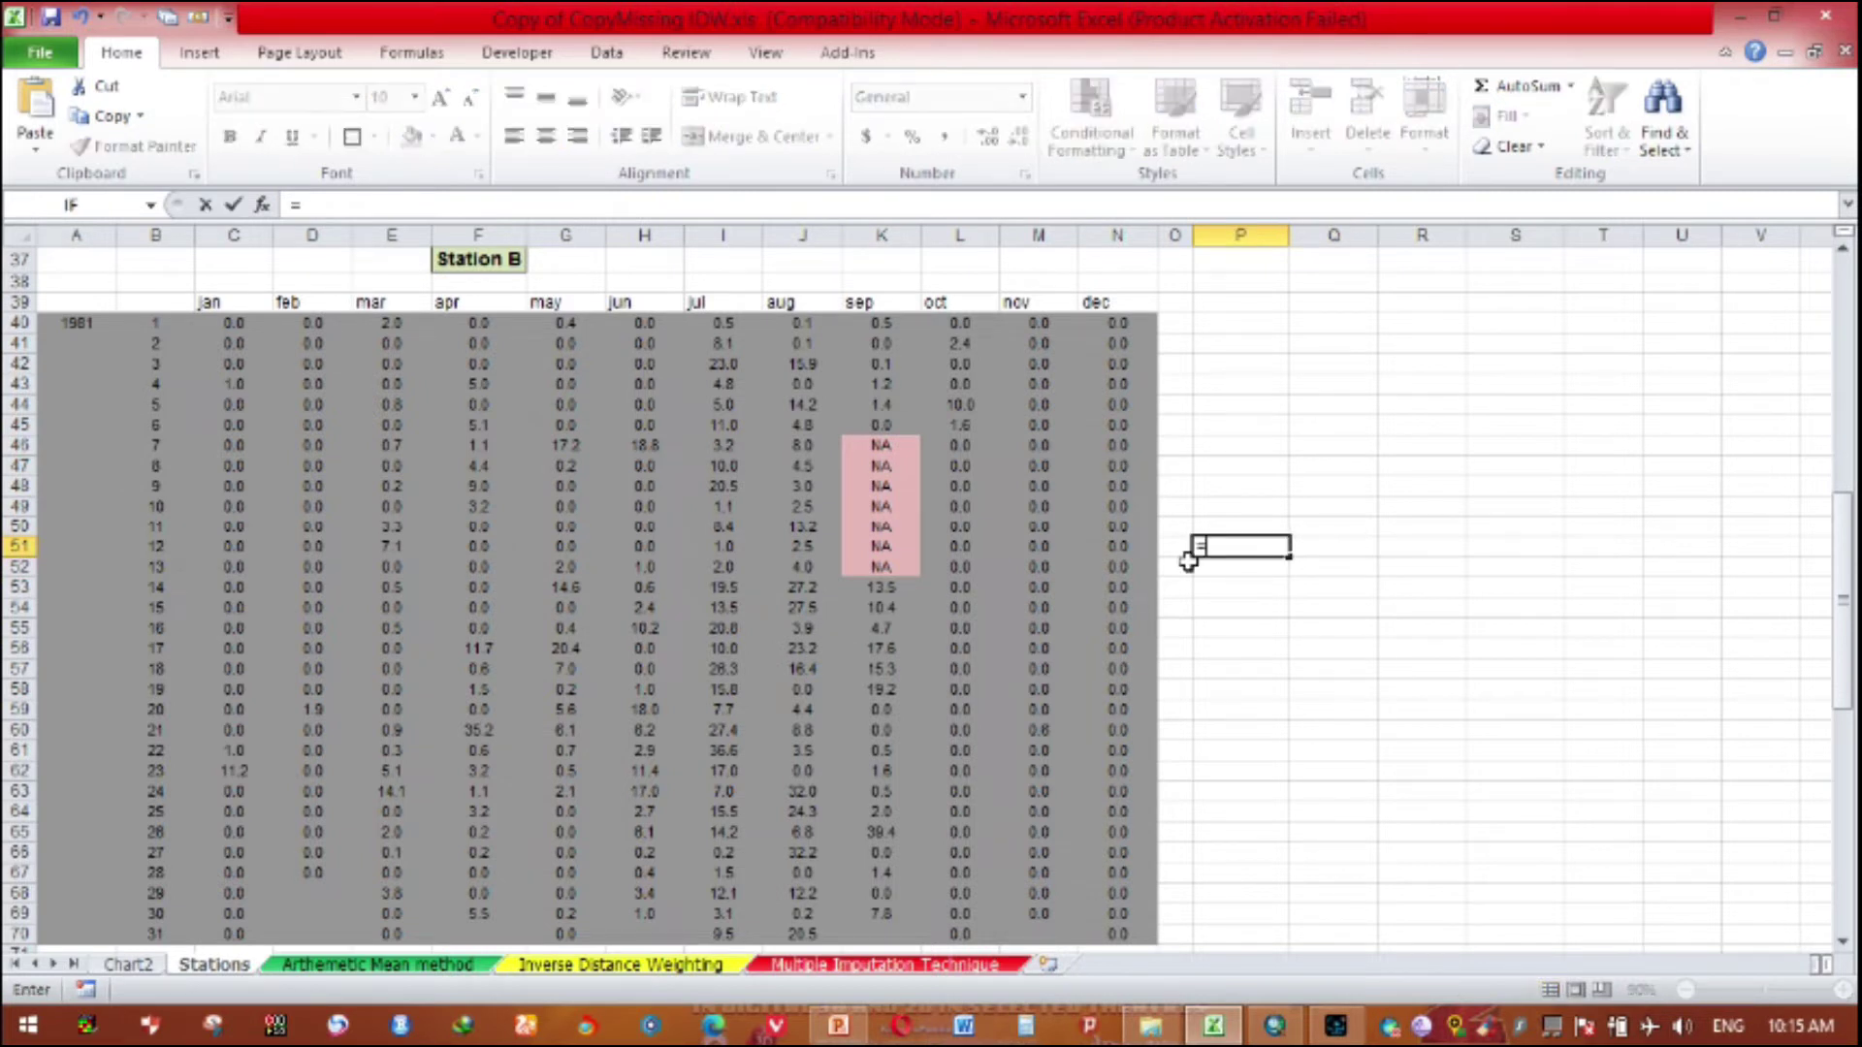
pyautogui.write('(7/')
pyautogui.scroll(-2, 75, 399)
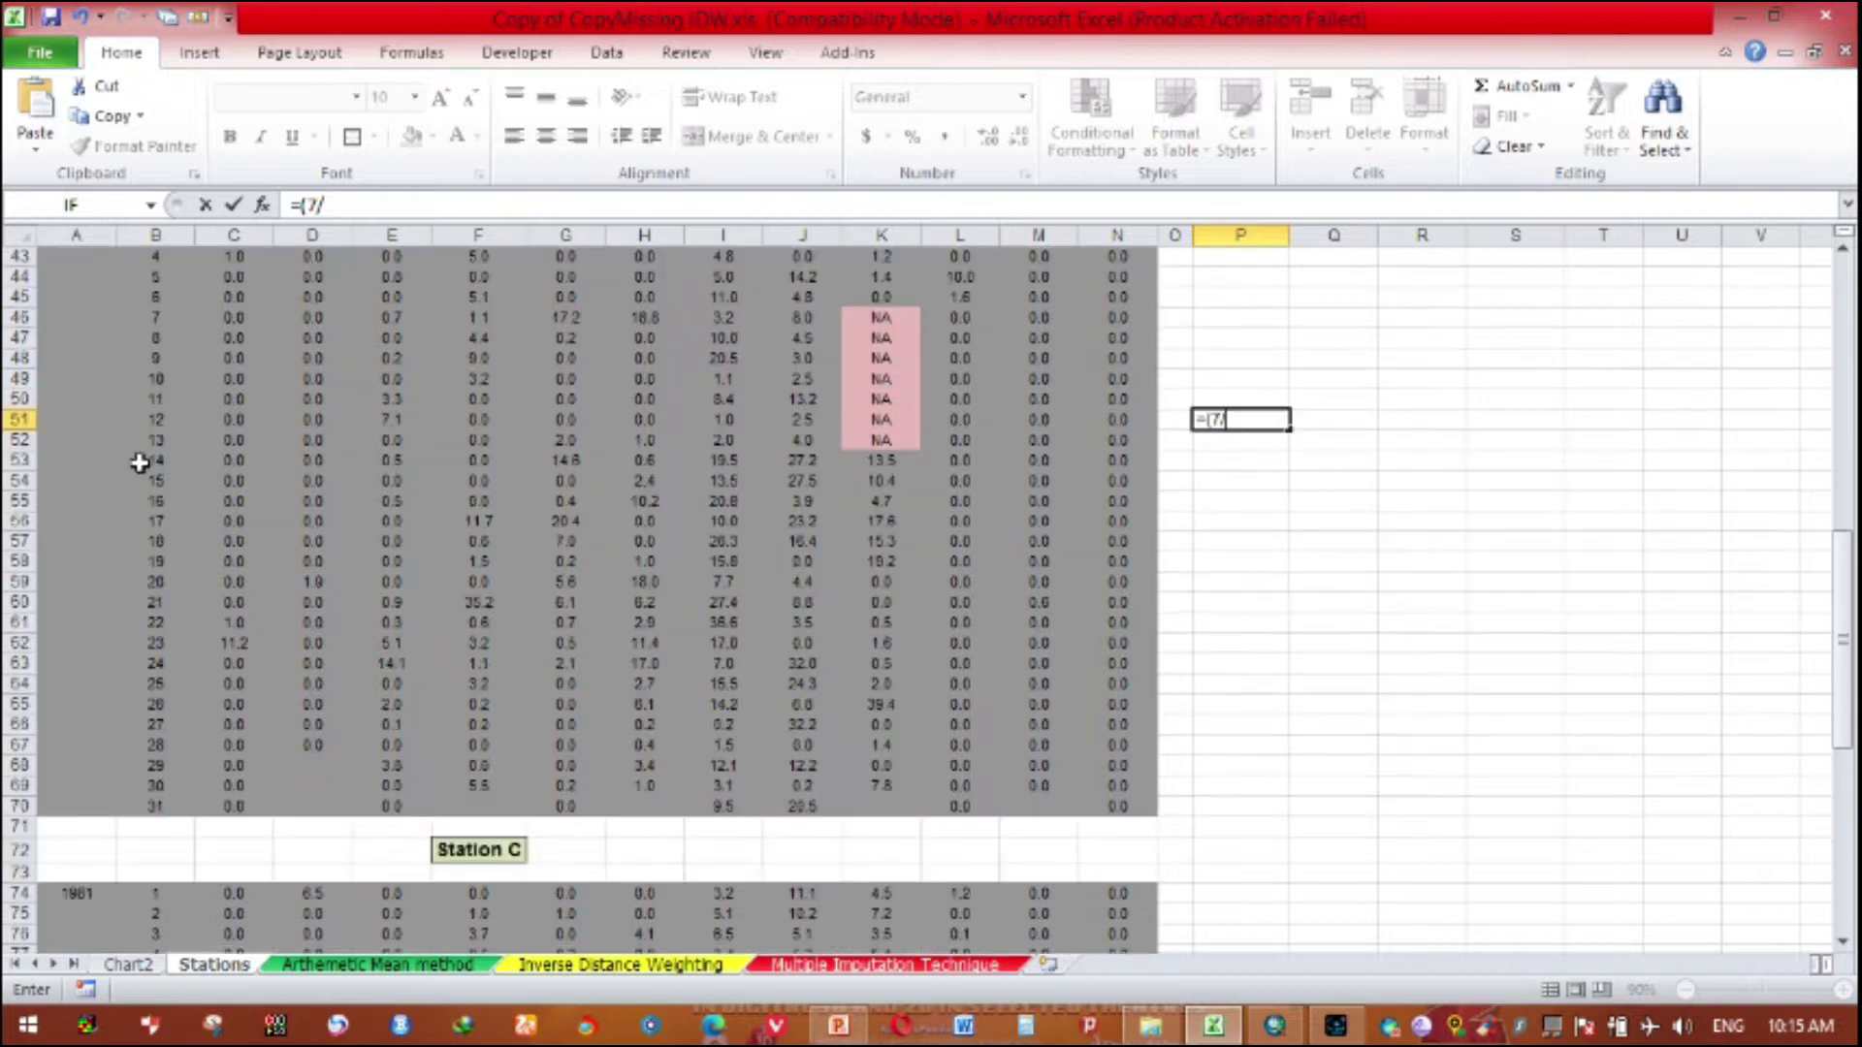
pyautogui.scroll(2, 723, 810)
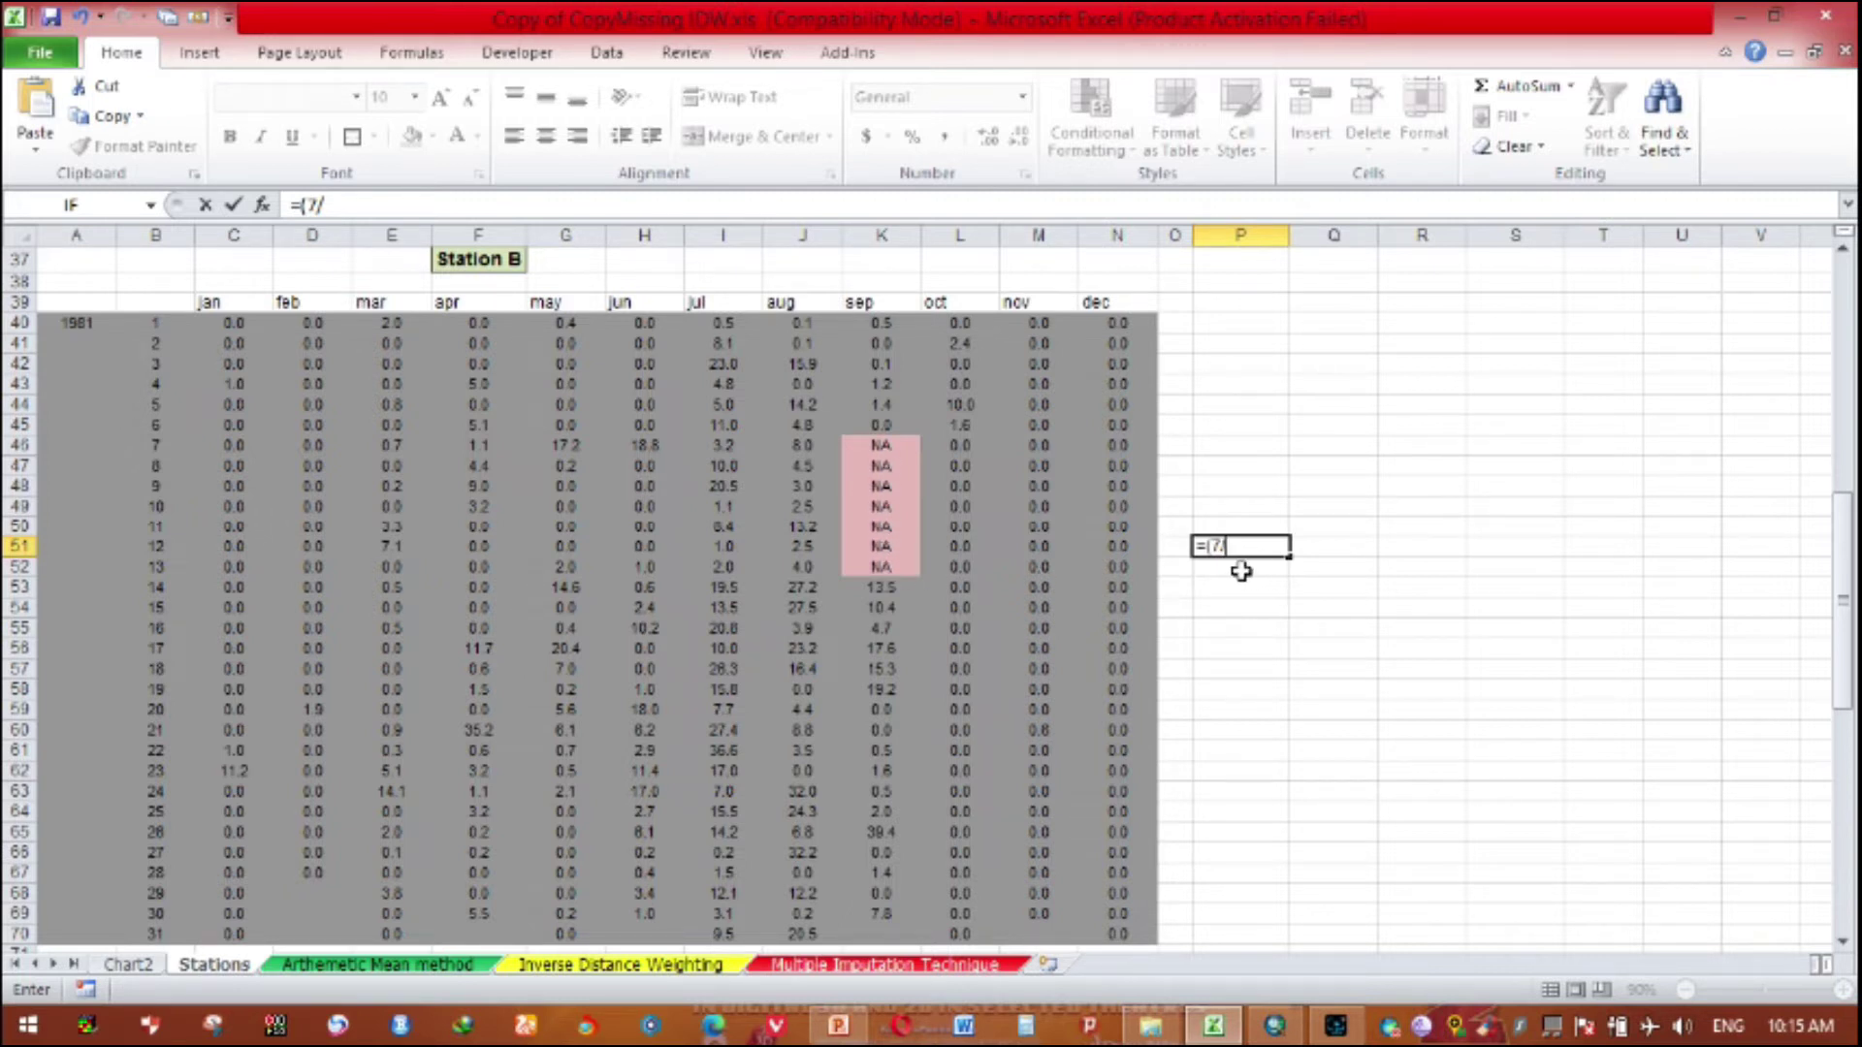
pyautogui.write('365-7))*100')
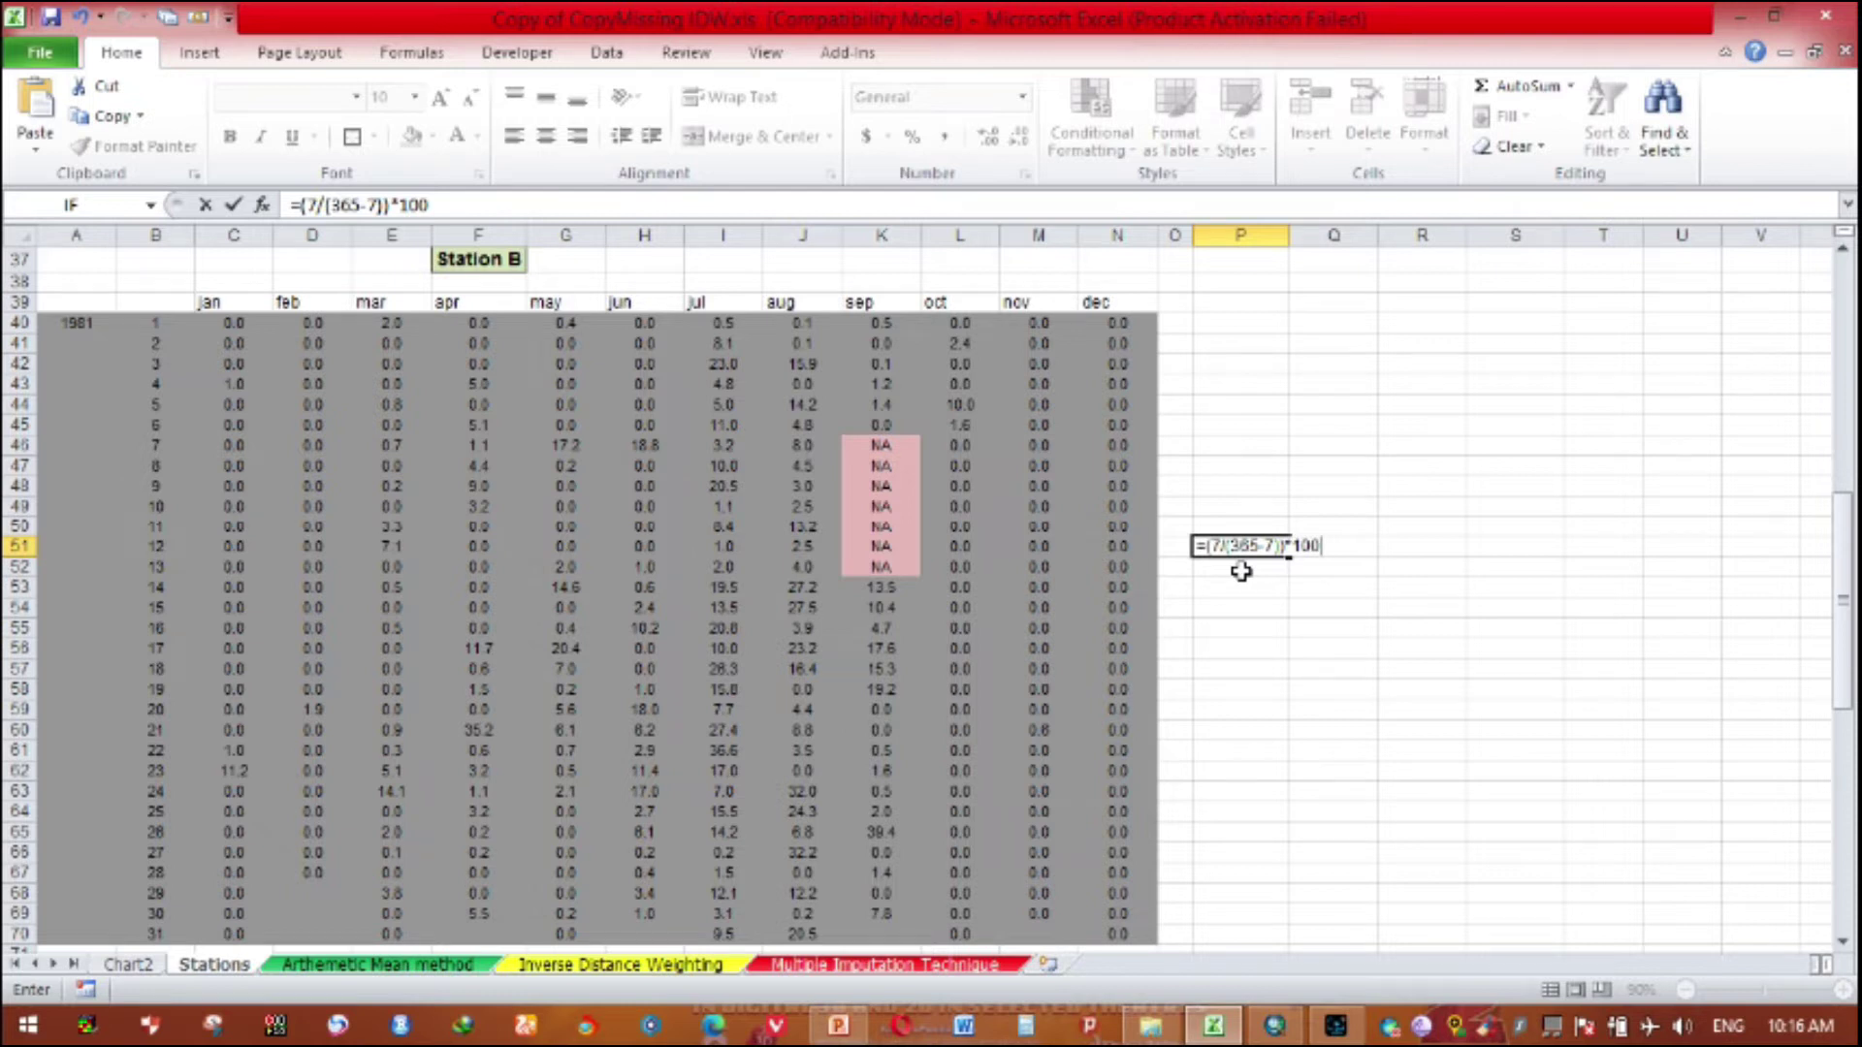
pyautogui.press('Return')
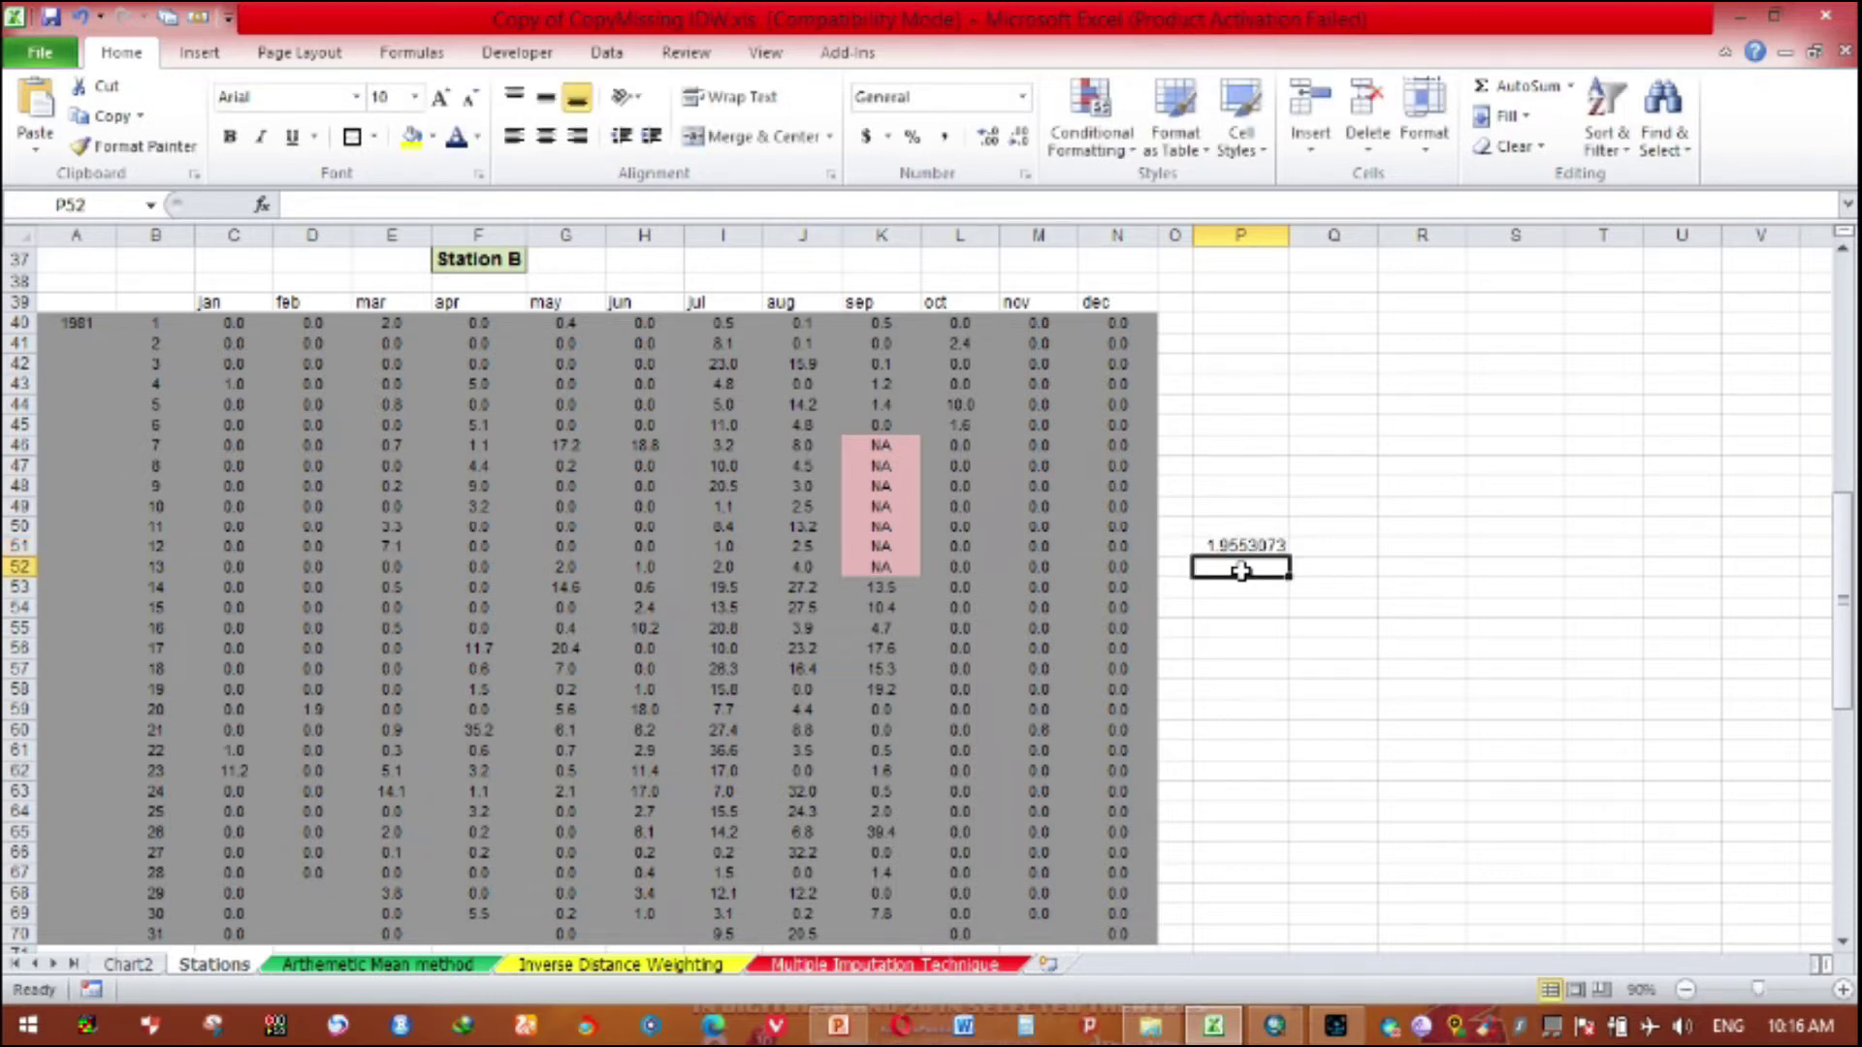
# Step: Enter <10% in Q51 and OK in R51 beside Station B's missing-data percentage
pyautogui.click(1308, 550)
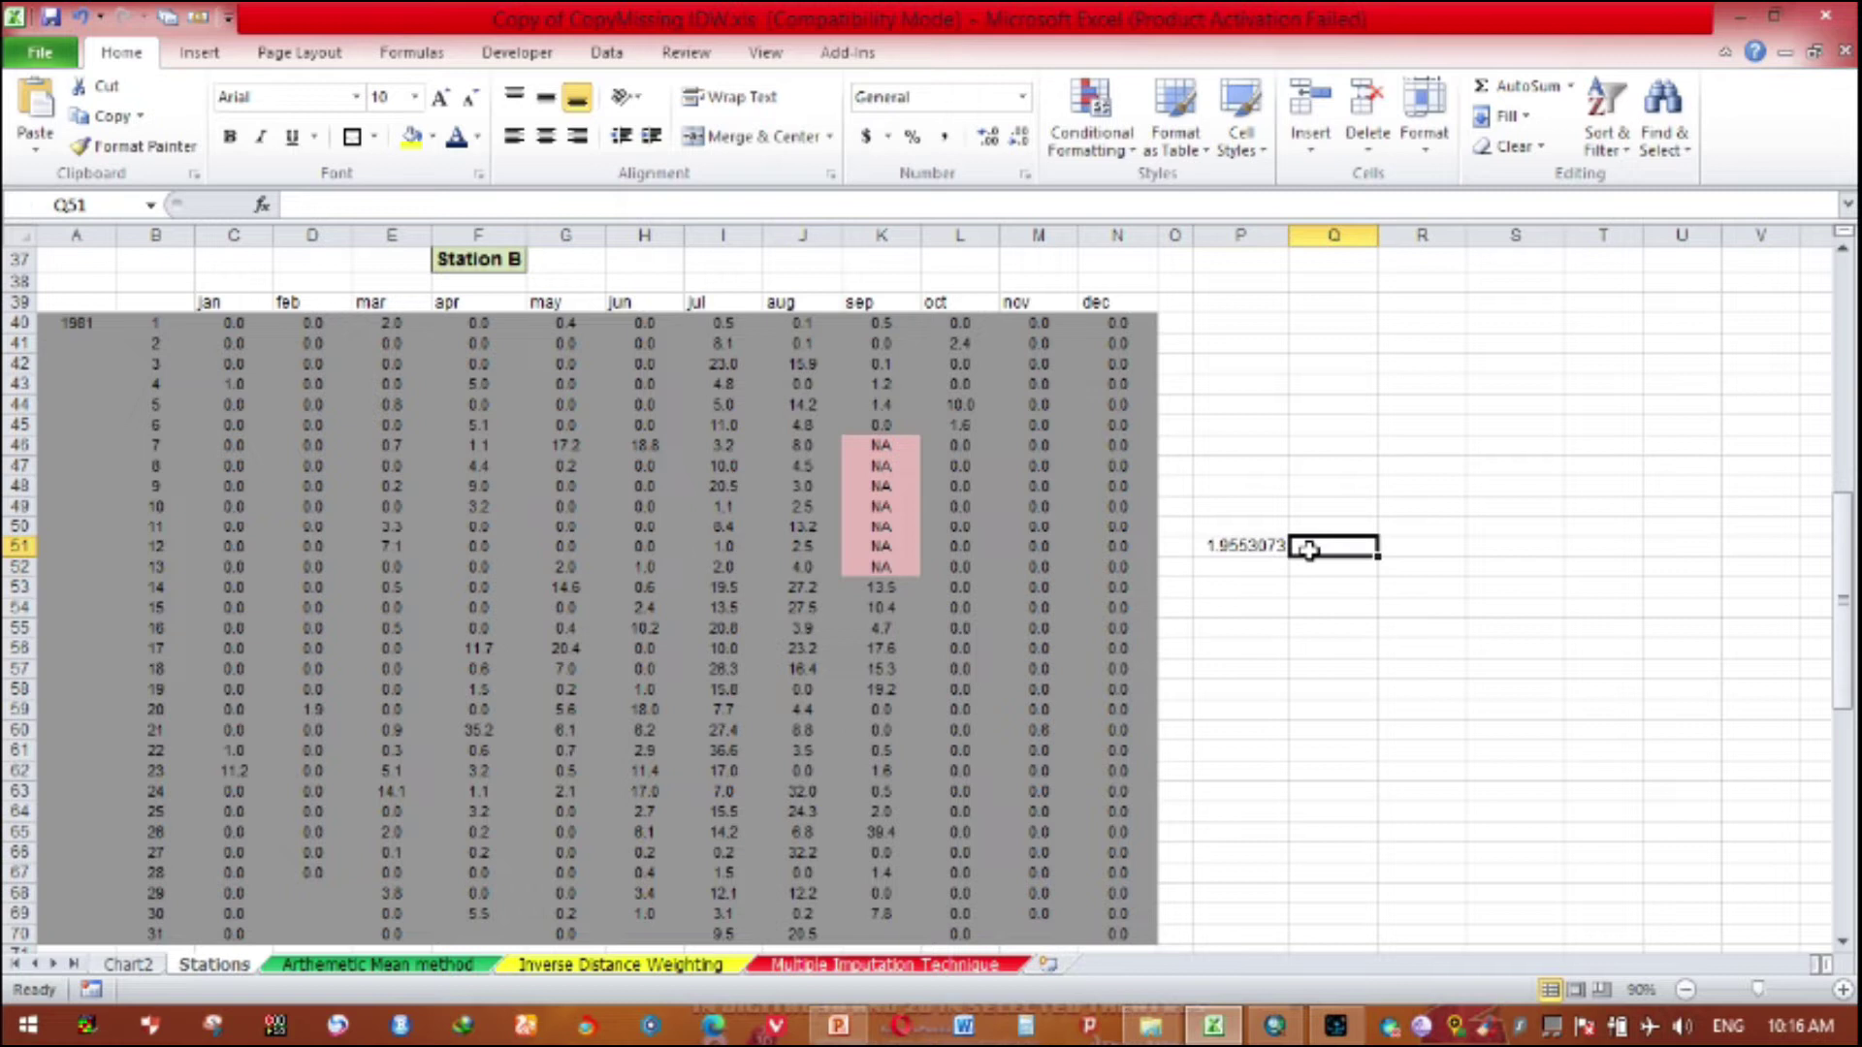
pyautogui.write('<10')
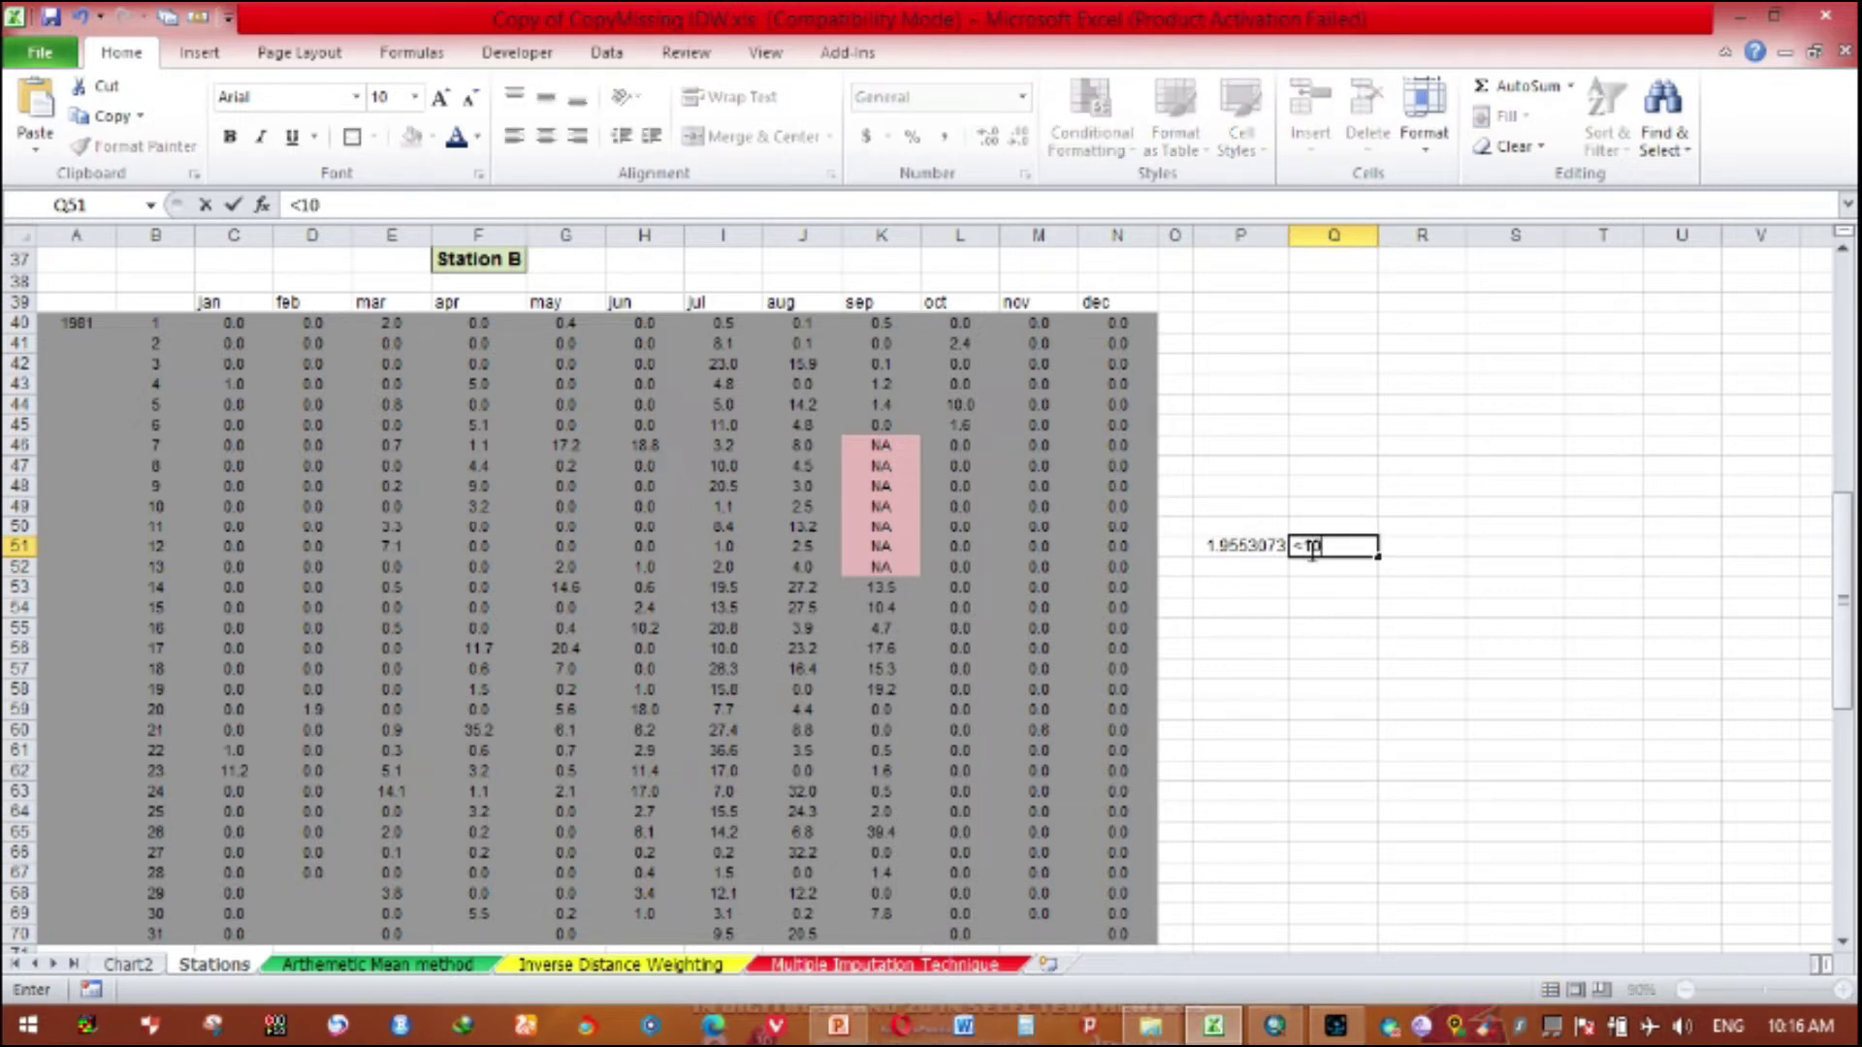
pyautogui.write('%')
pyautogui.press('Return')
pyautogui.press('Right')
pyautogui.press('Up')
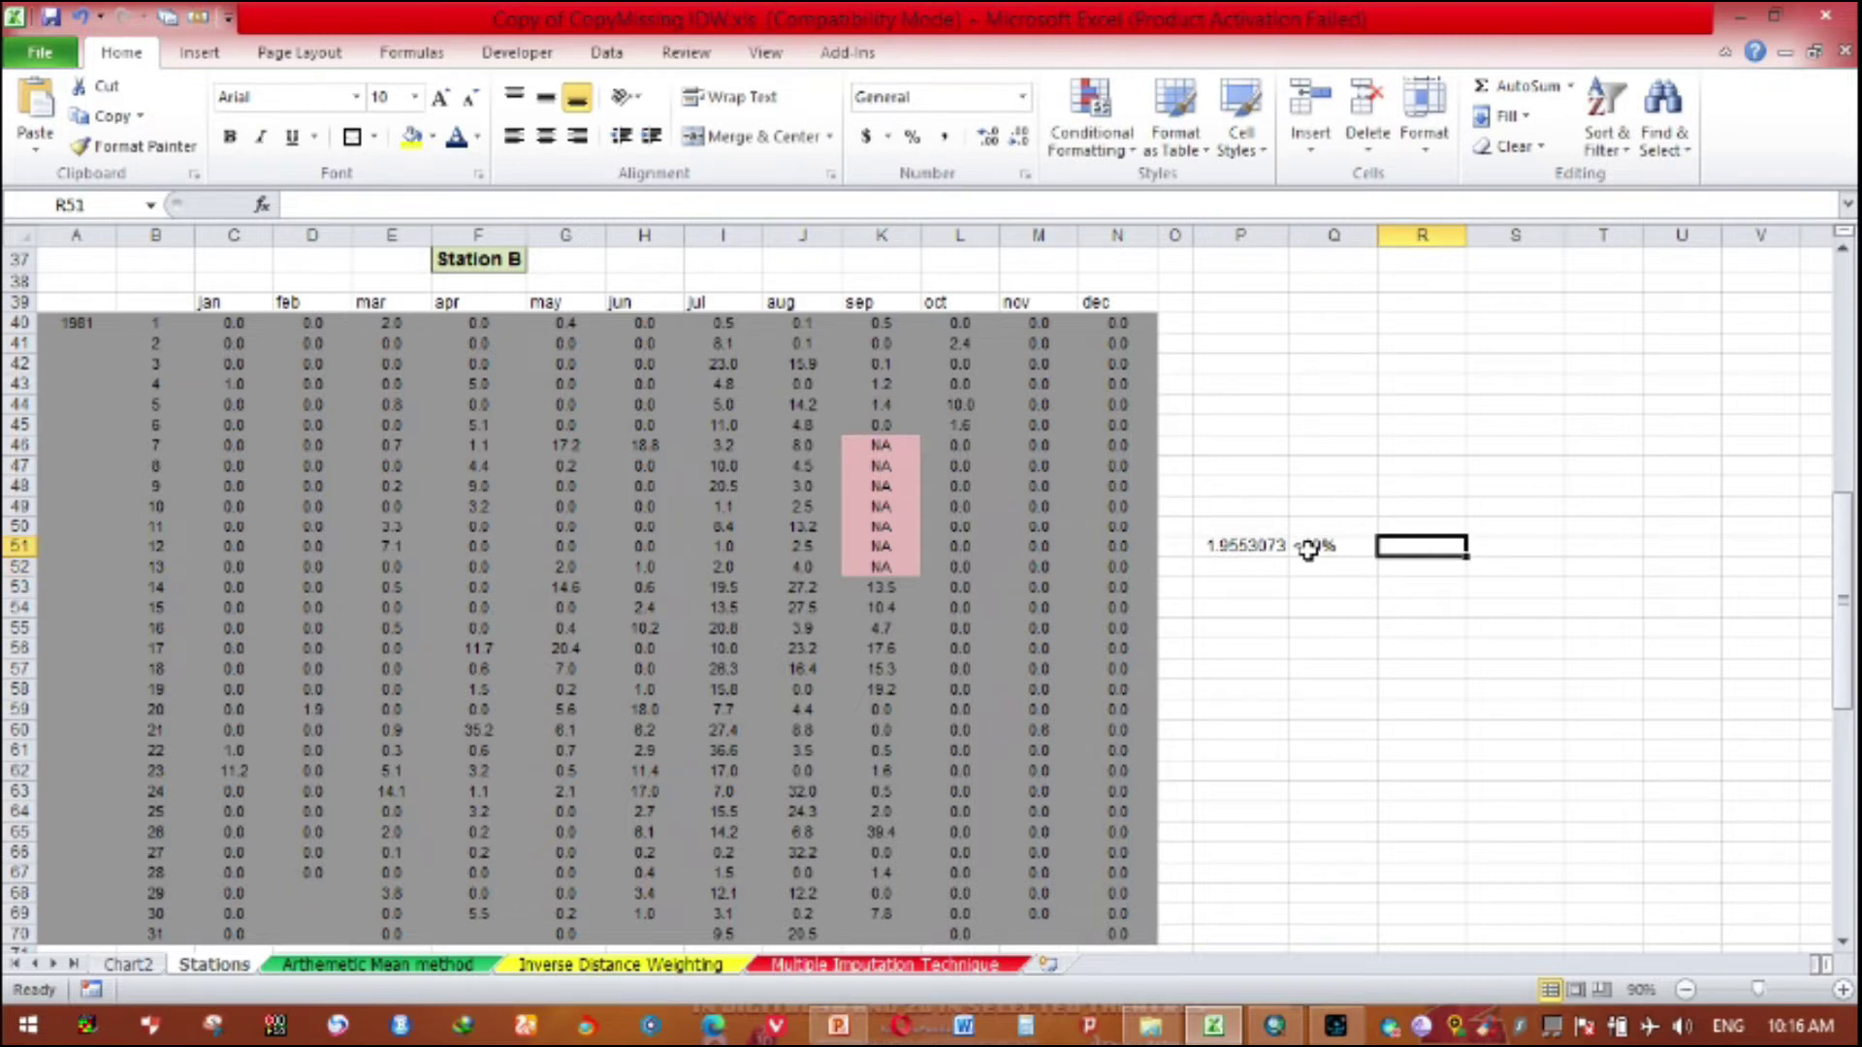
pyautogui.write('OK')
pyautogui.press('Return')
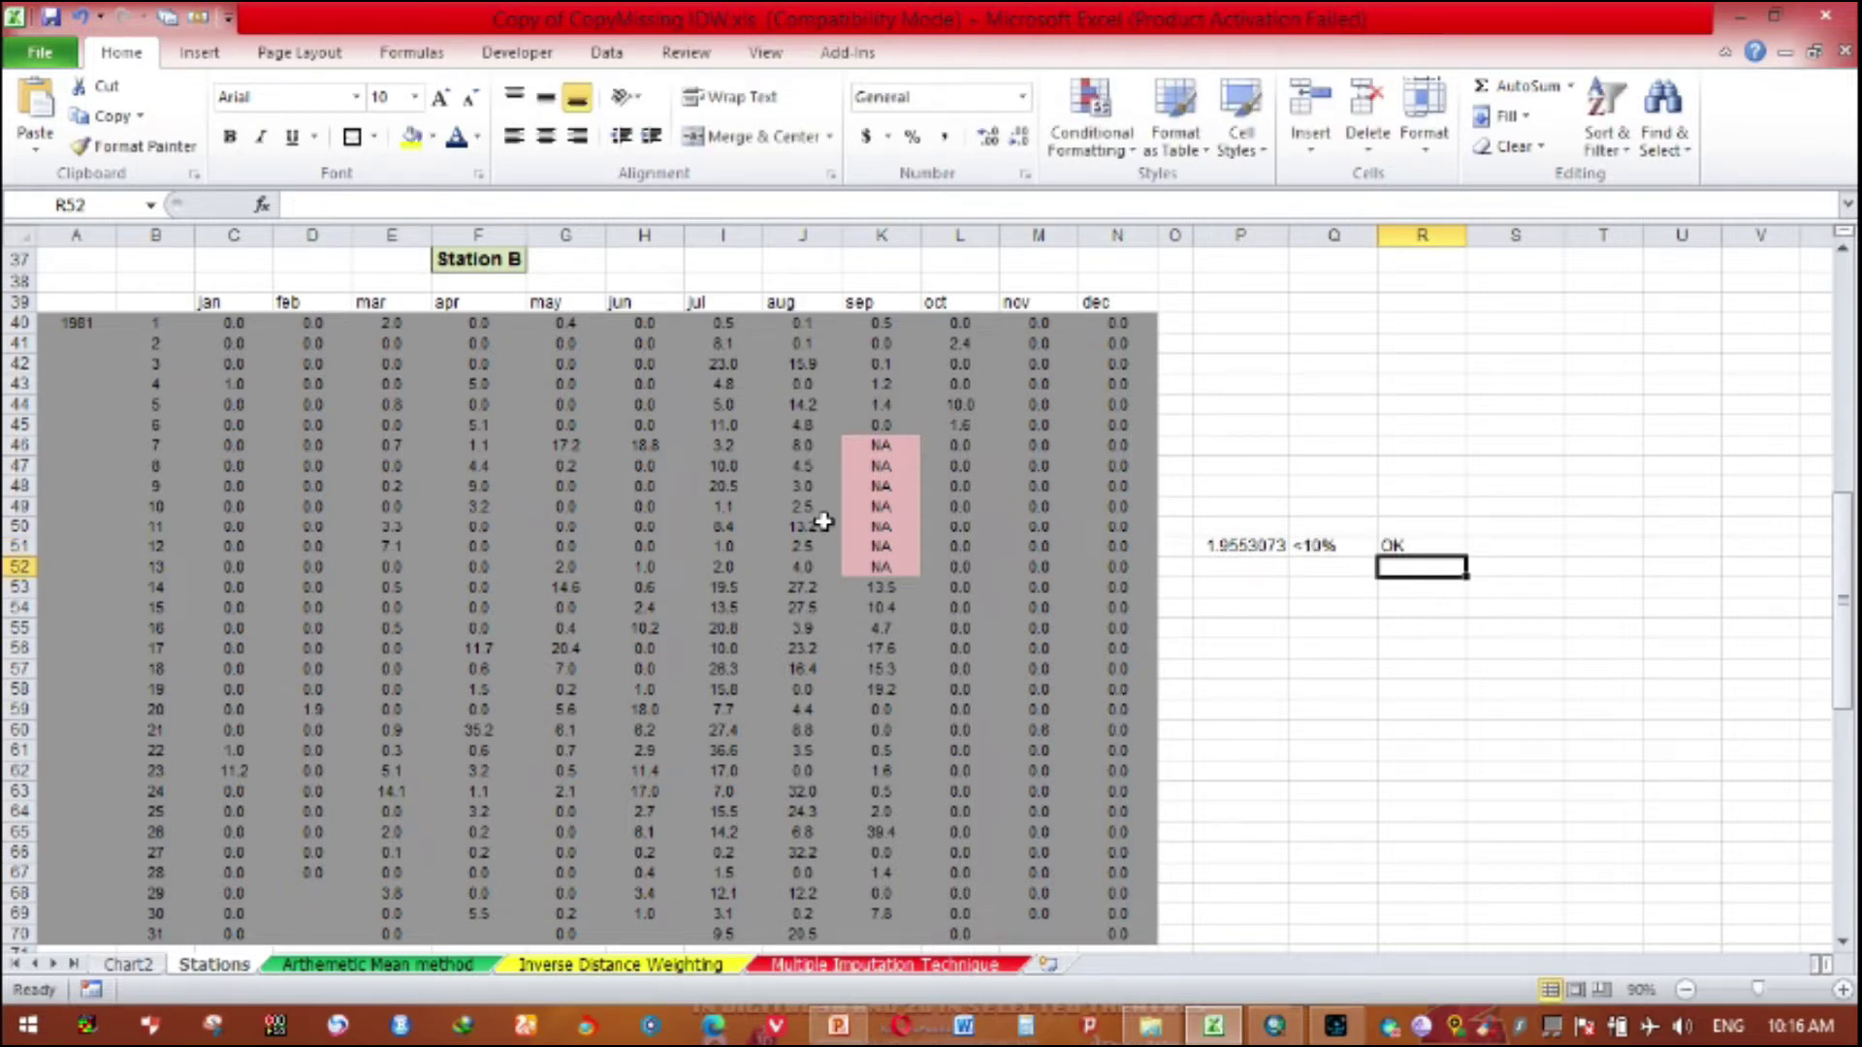
# Step: Review Station B's missing September values, the procedure on the Chart2 sheet and the station location table
pyautogui.moveTo(872, 449); pyautogui.dragTo(886, 559)
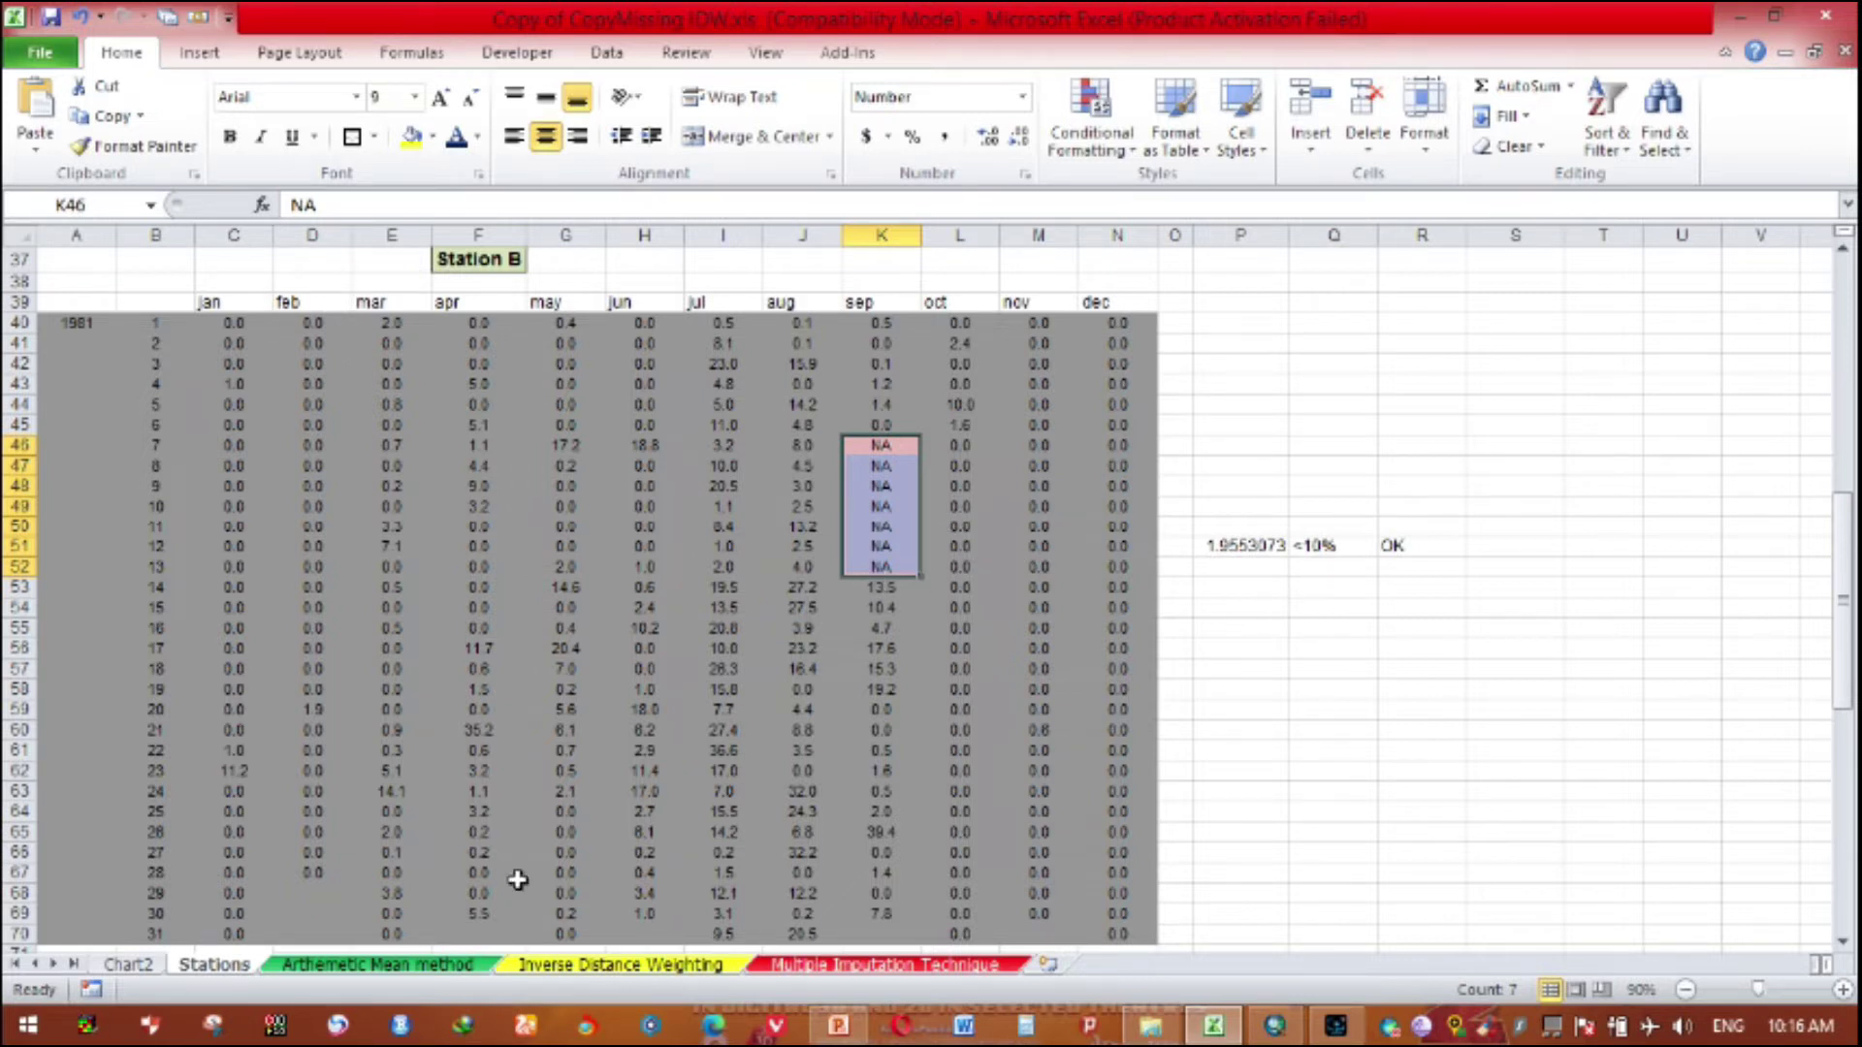
pyautogui.scroll(6, 698, 738)
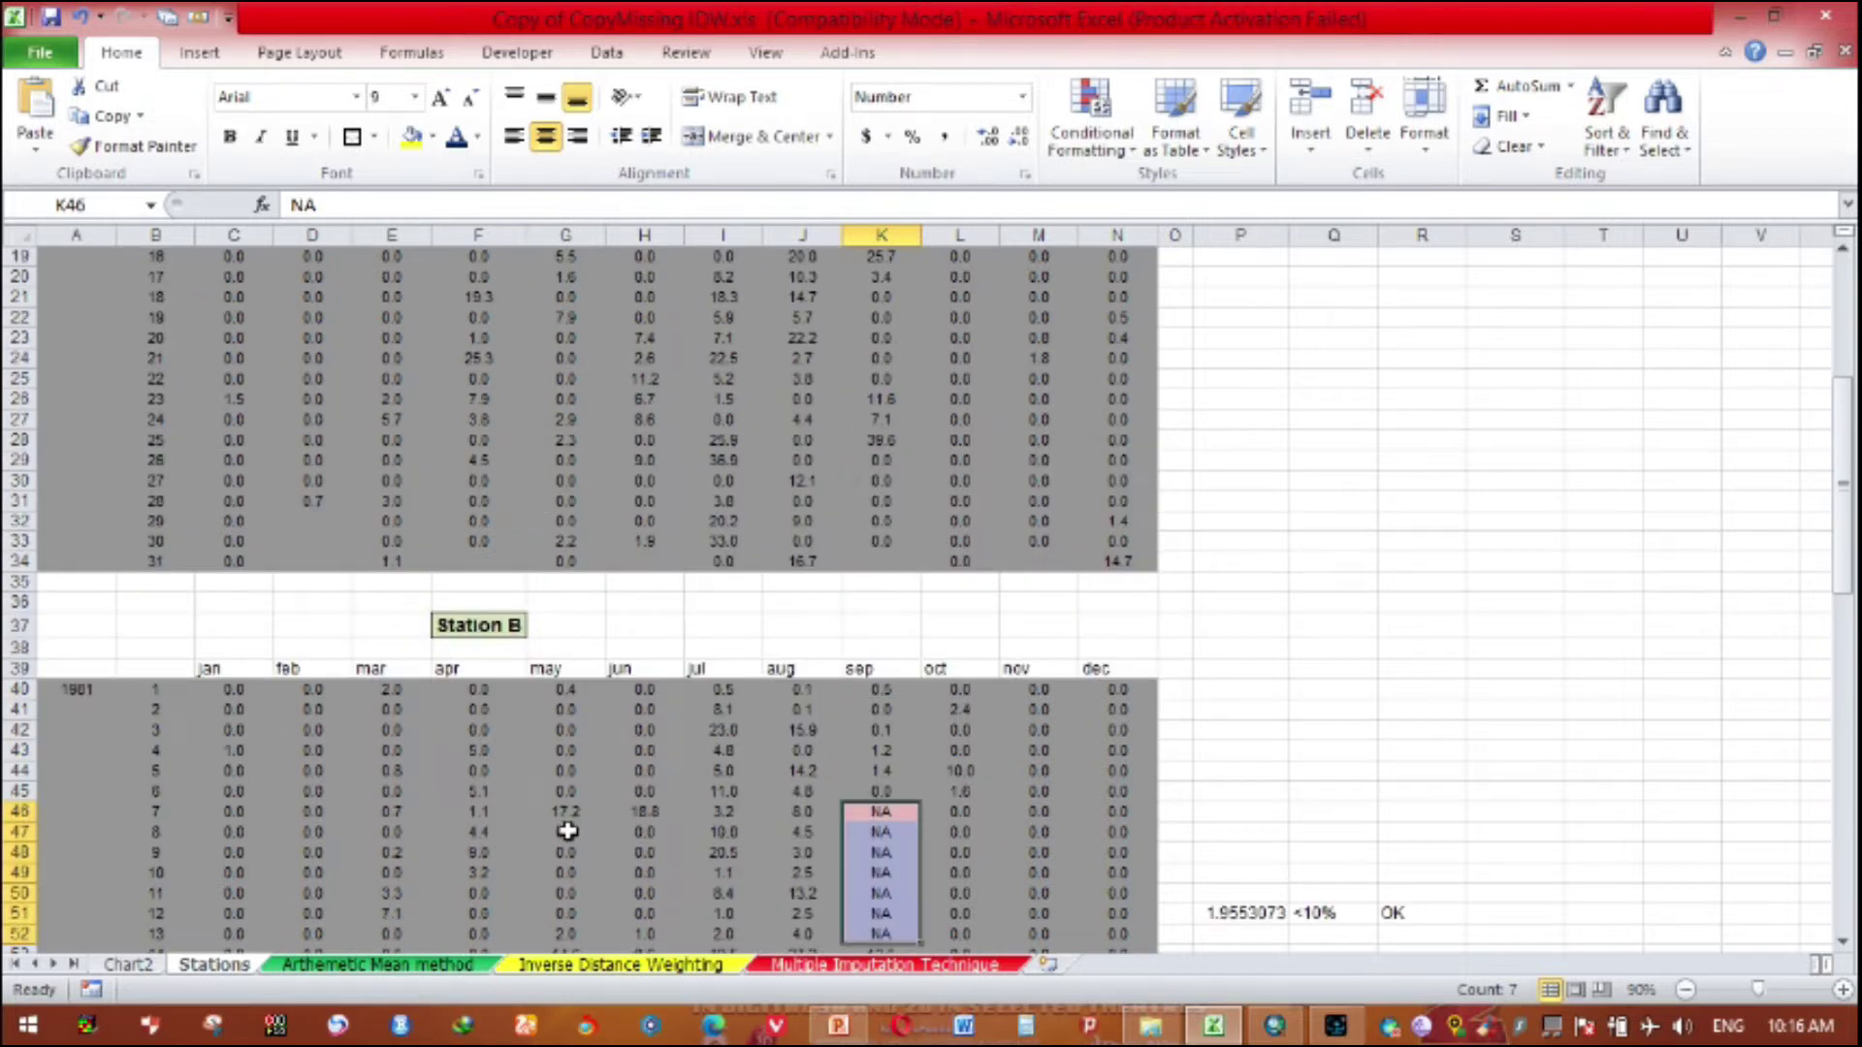
pyautogui.click(148, 964)
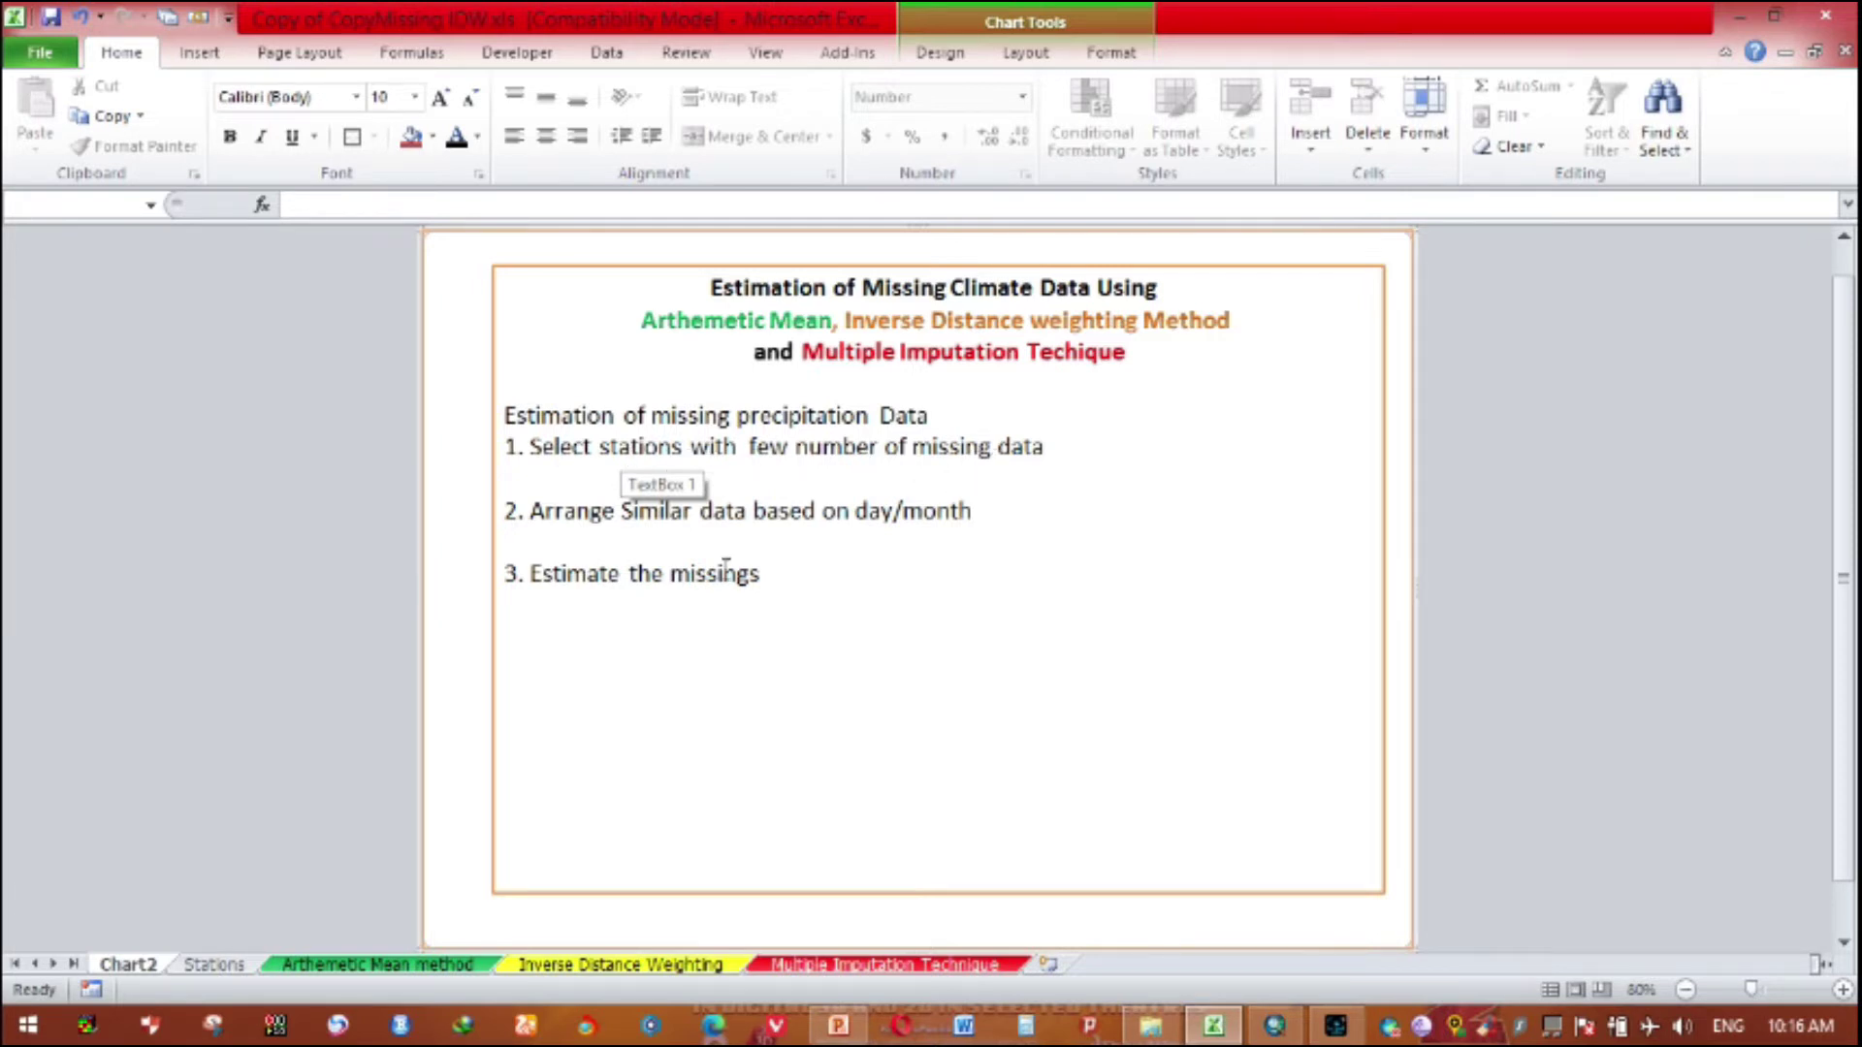
pyautogui.click(214, 964)
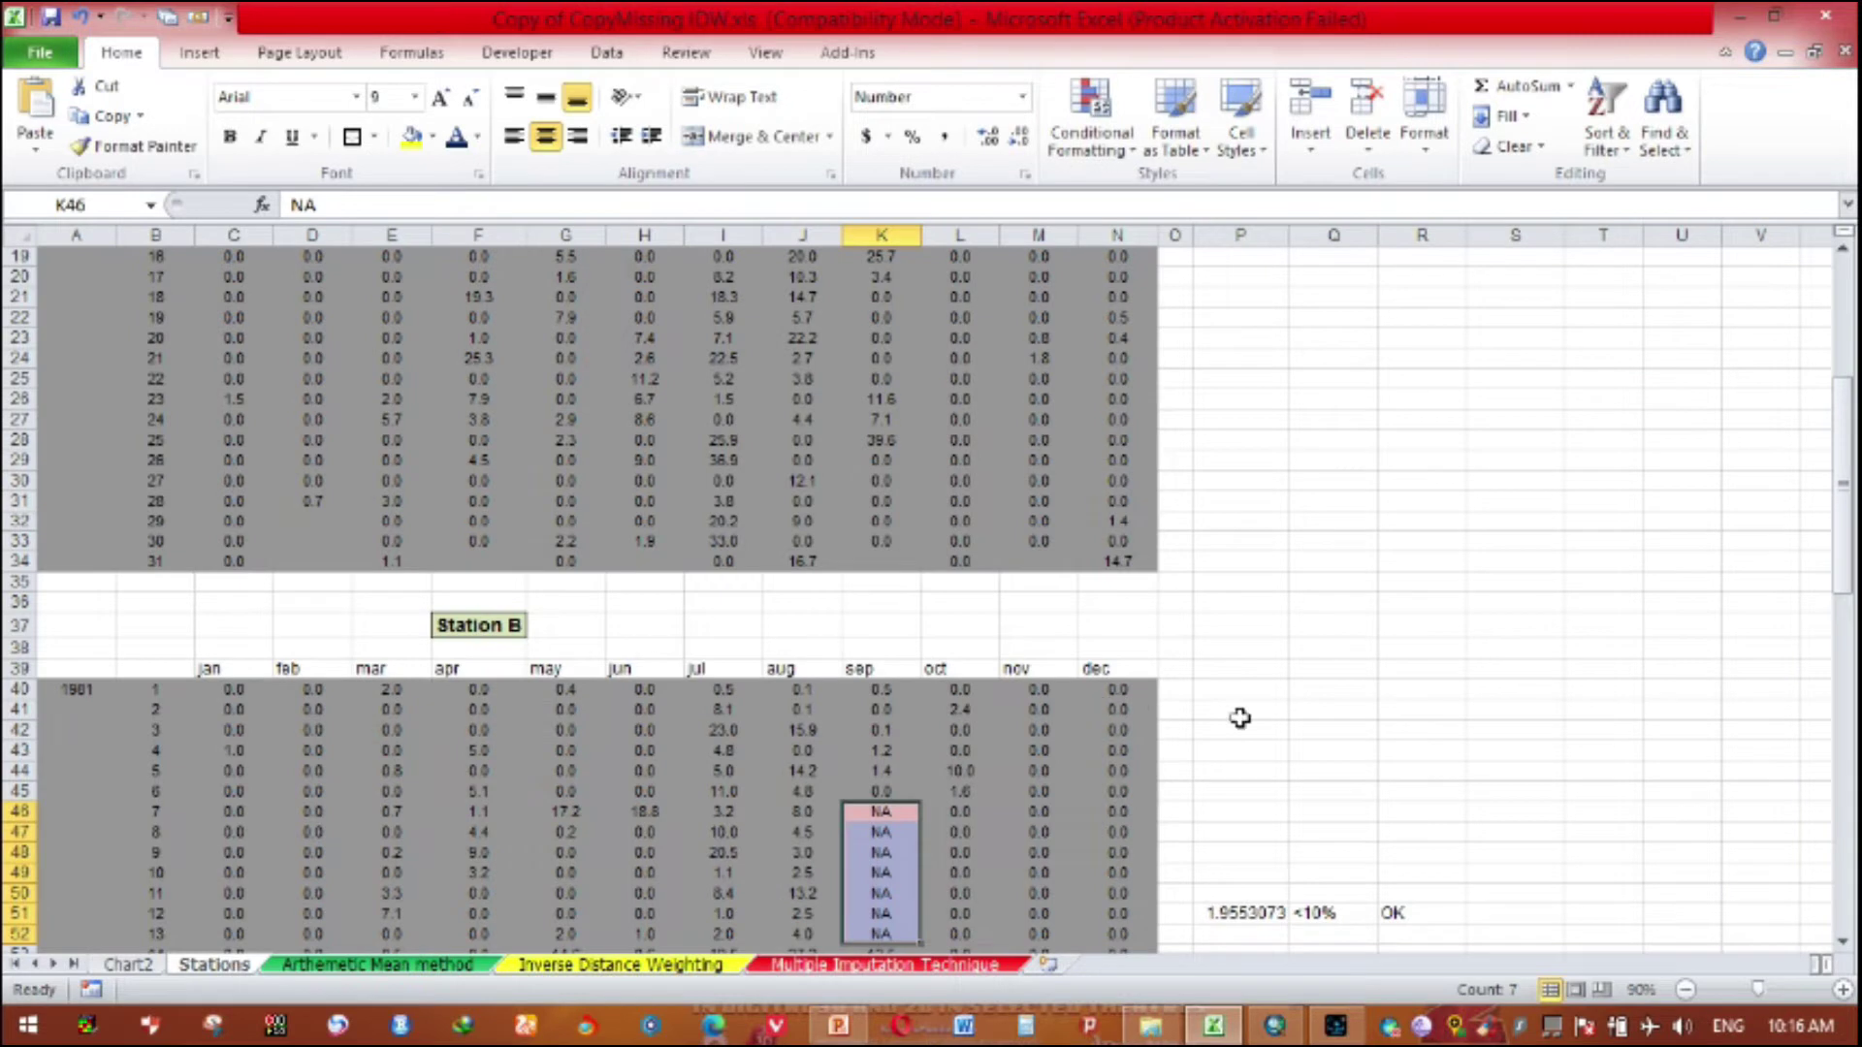
pyautogui.scroll(6, 1240, 718)
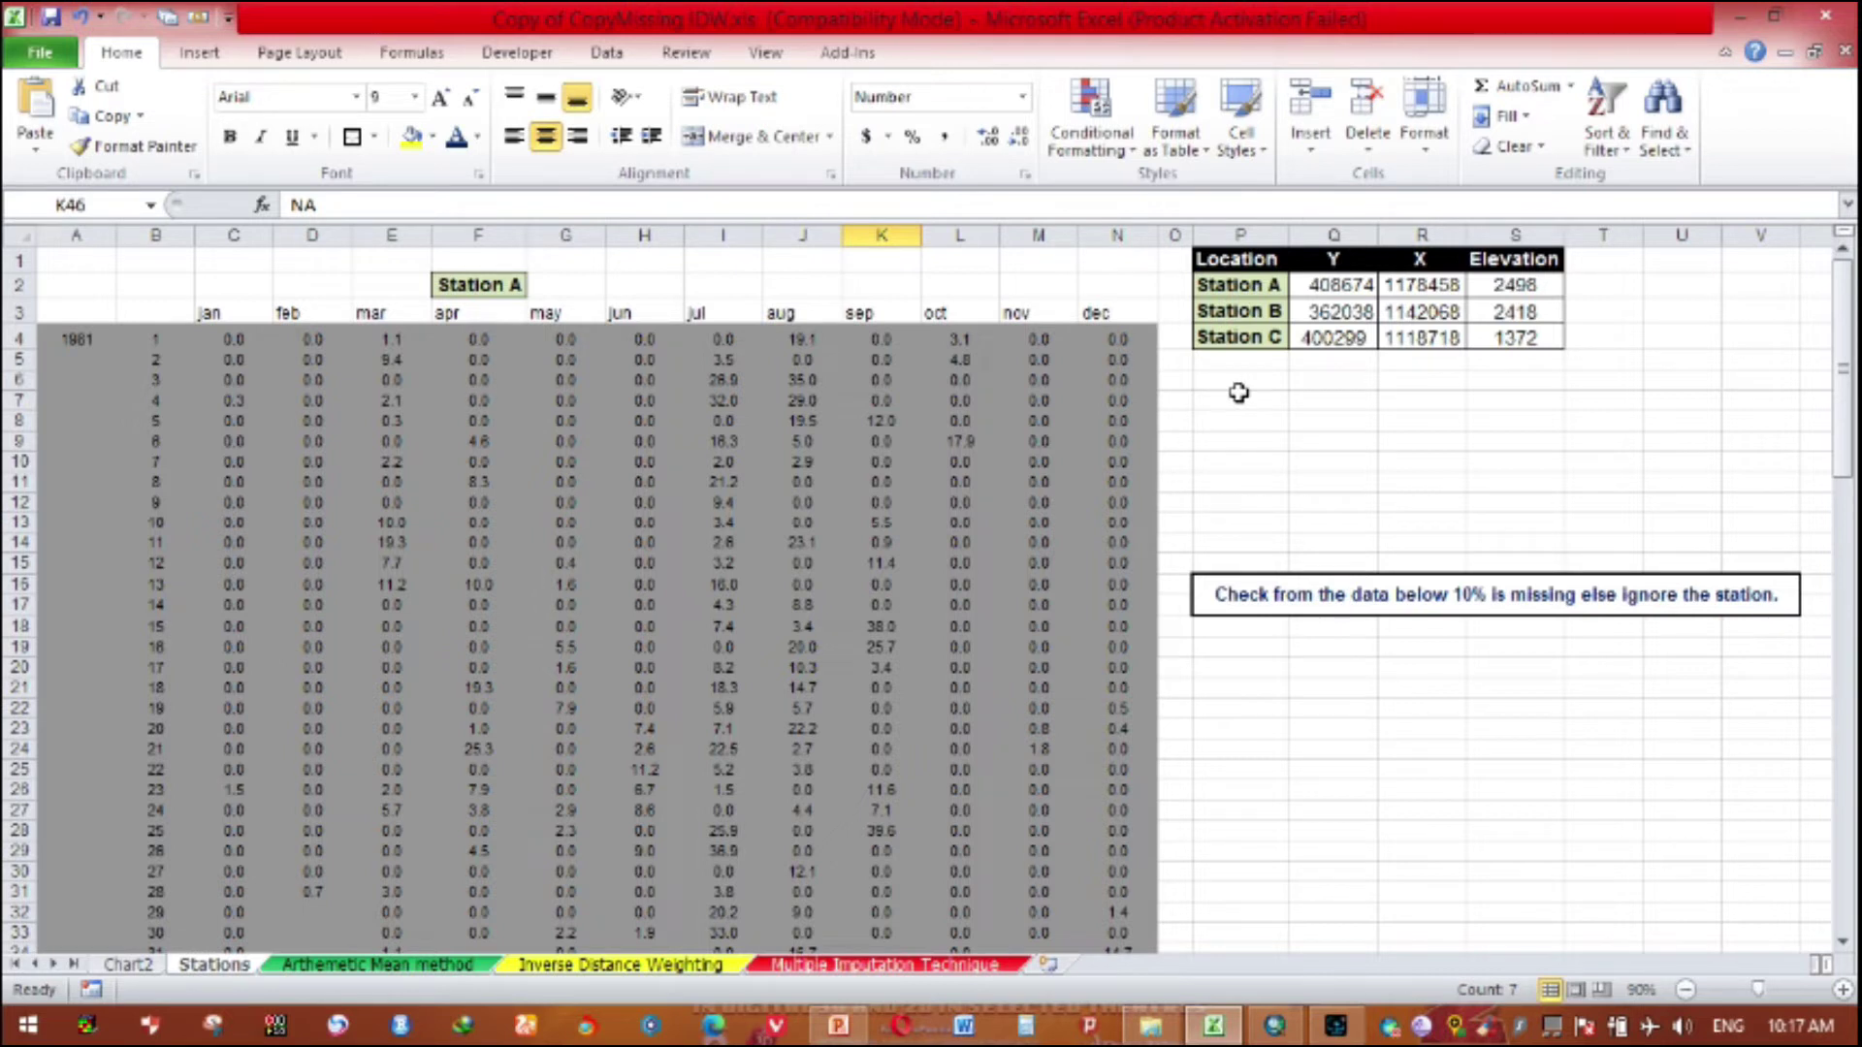
pyautogui.scroll(-4, 1238, 392)
pyautogui.scroll(4, 1238, 392)
# Step: Compare the date-arranged station data on the Arthemetic Mean method sheet with Station B's September column, consulting the Chart2 procedure
pyautogui.click(392, 965)
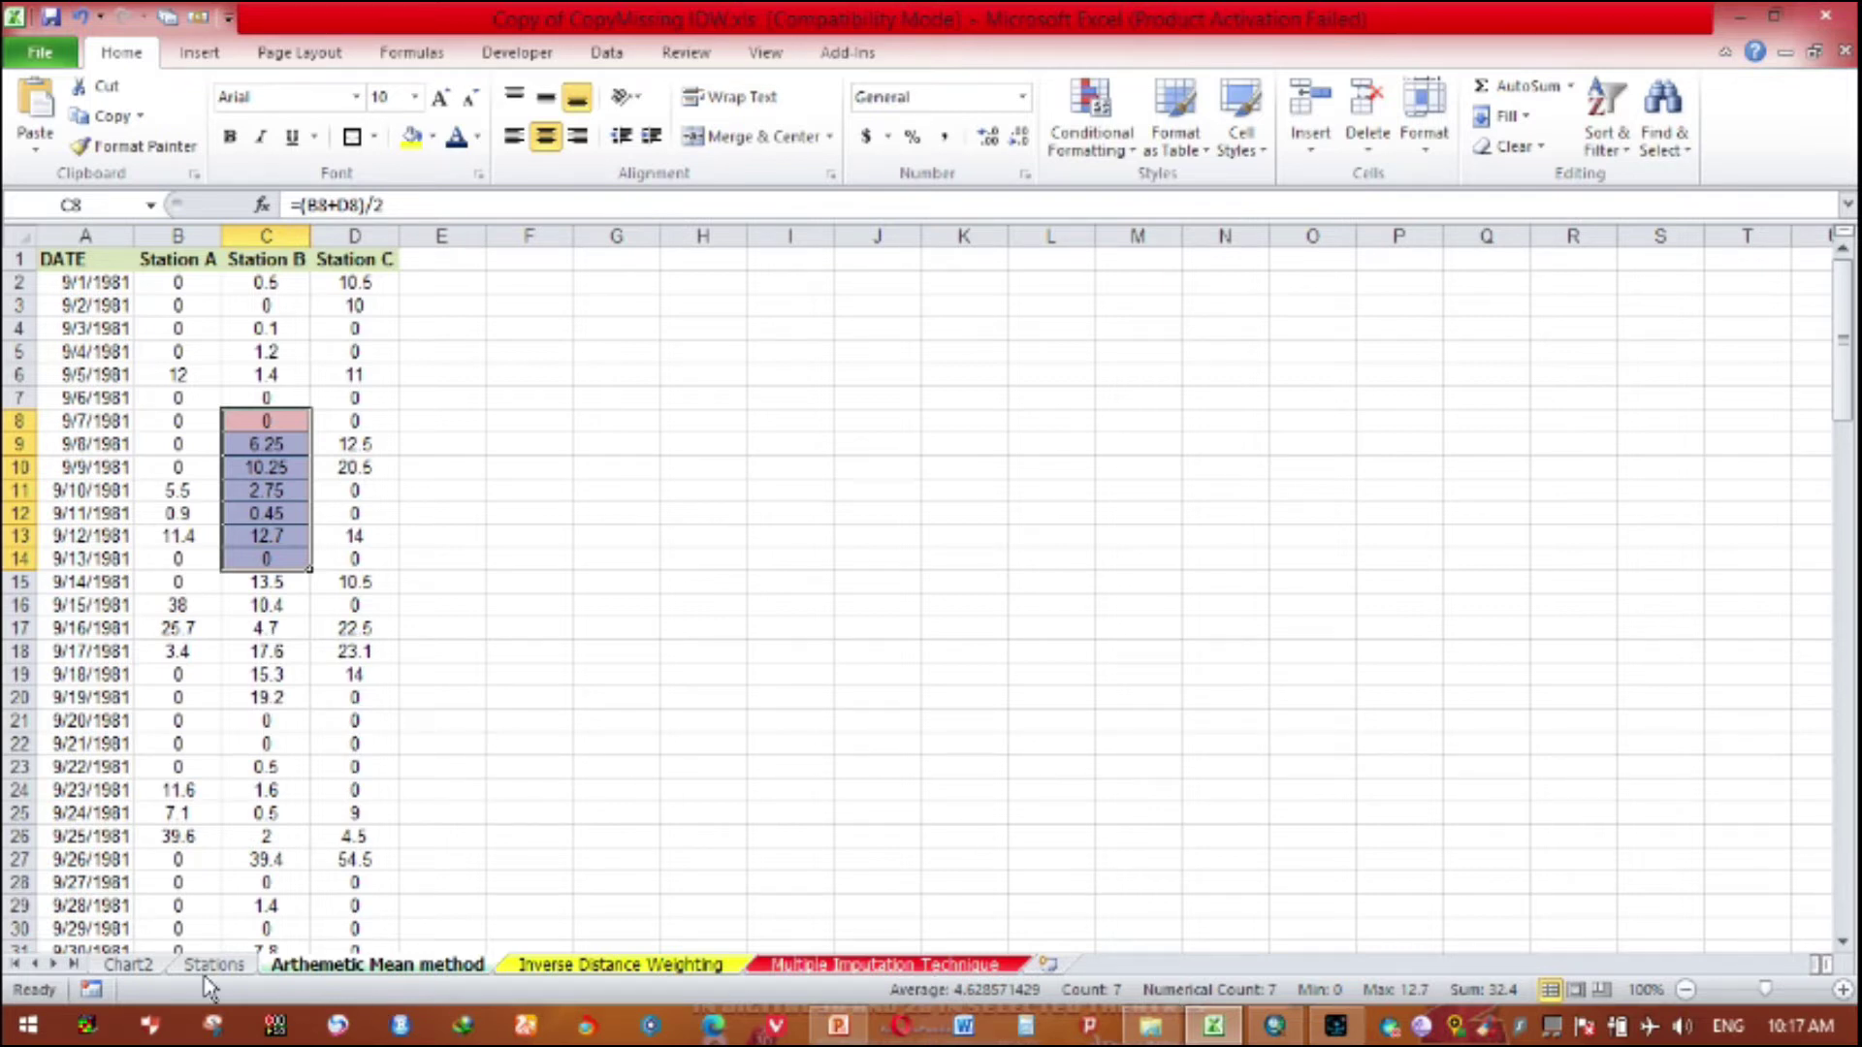
pyautogui.click(141, 970)
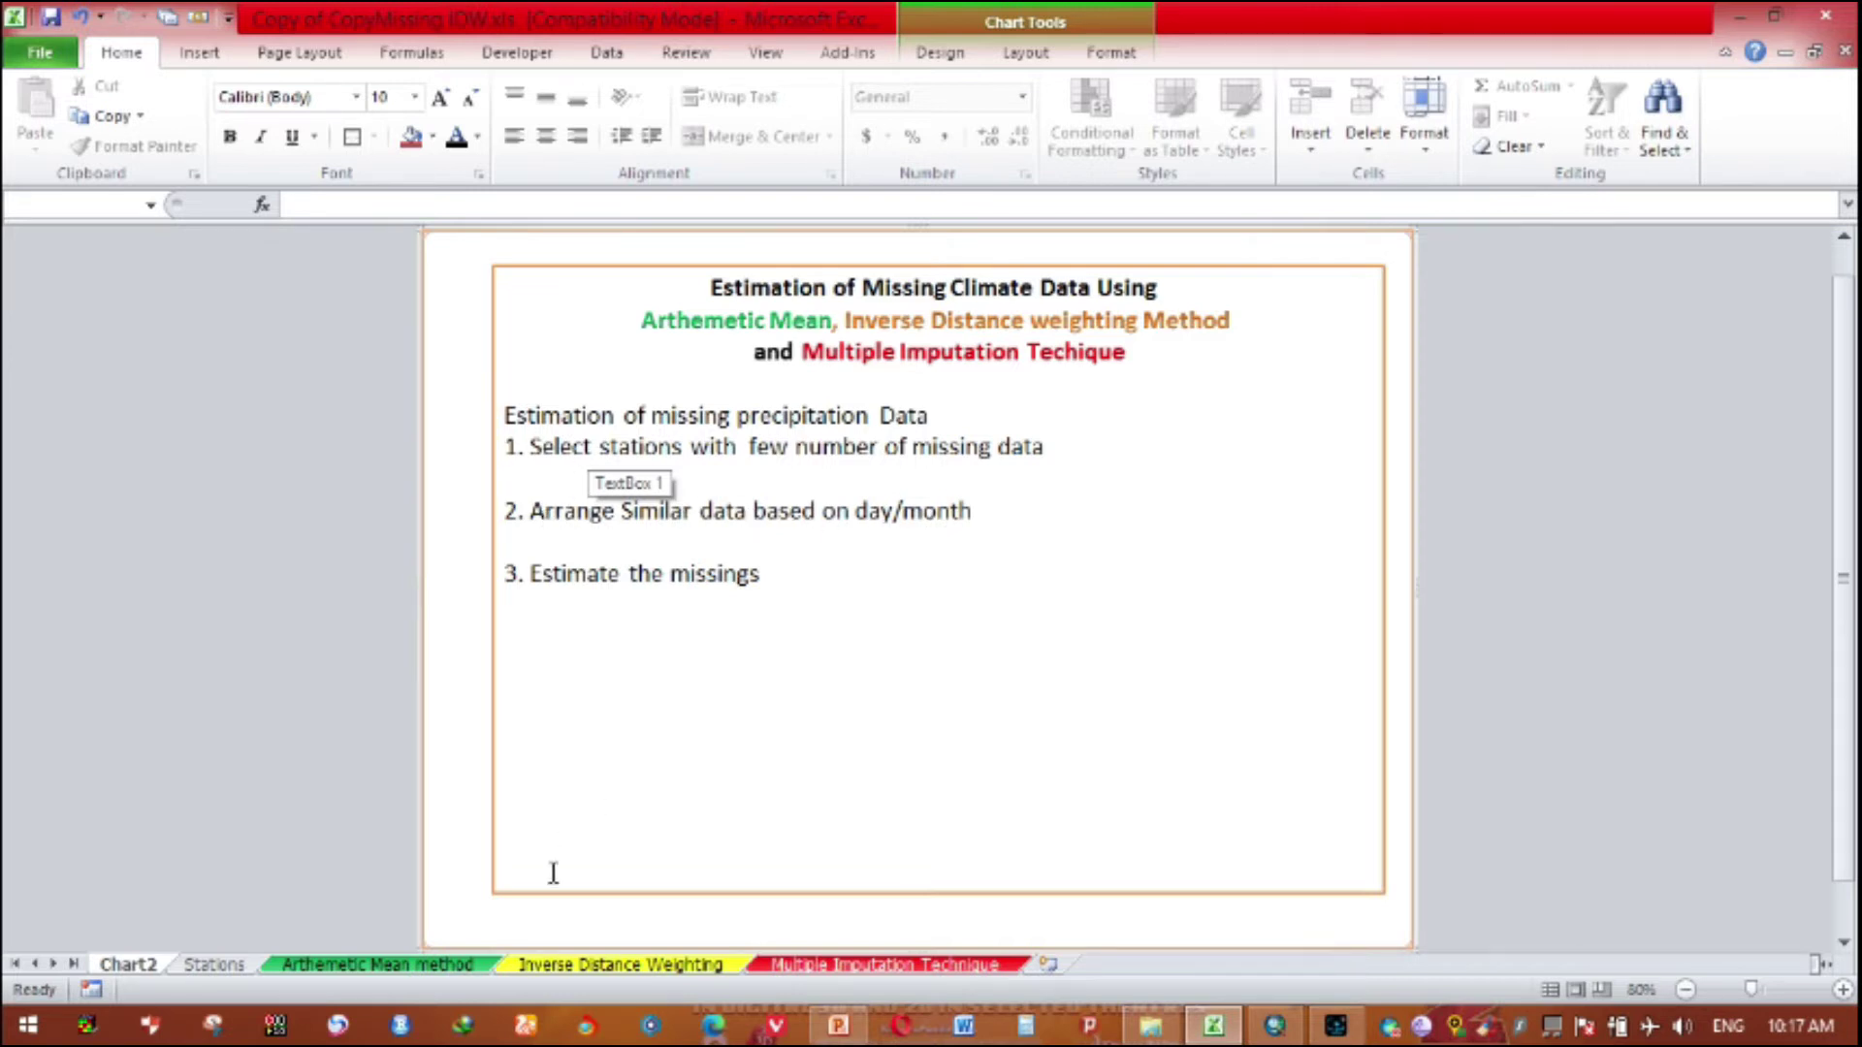
pyautogui.click(424, 966)
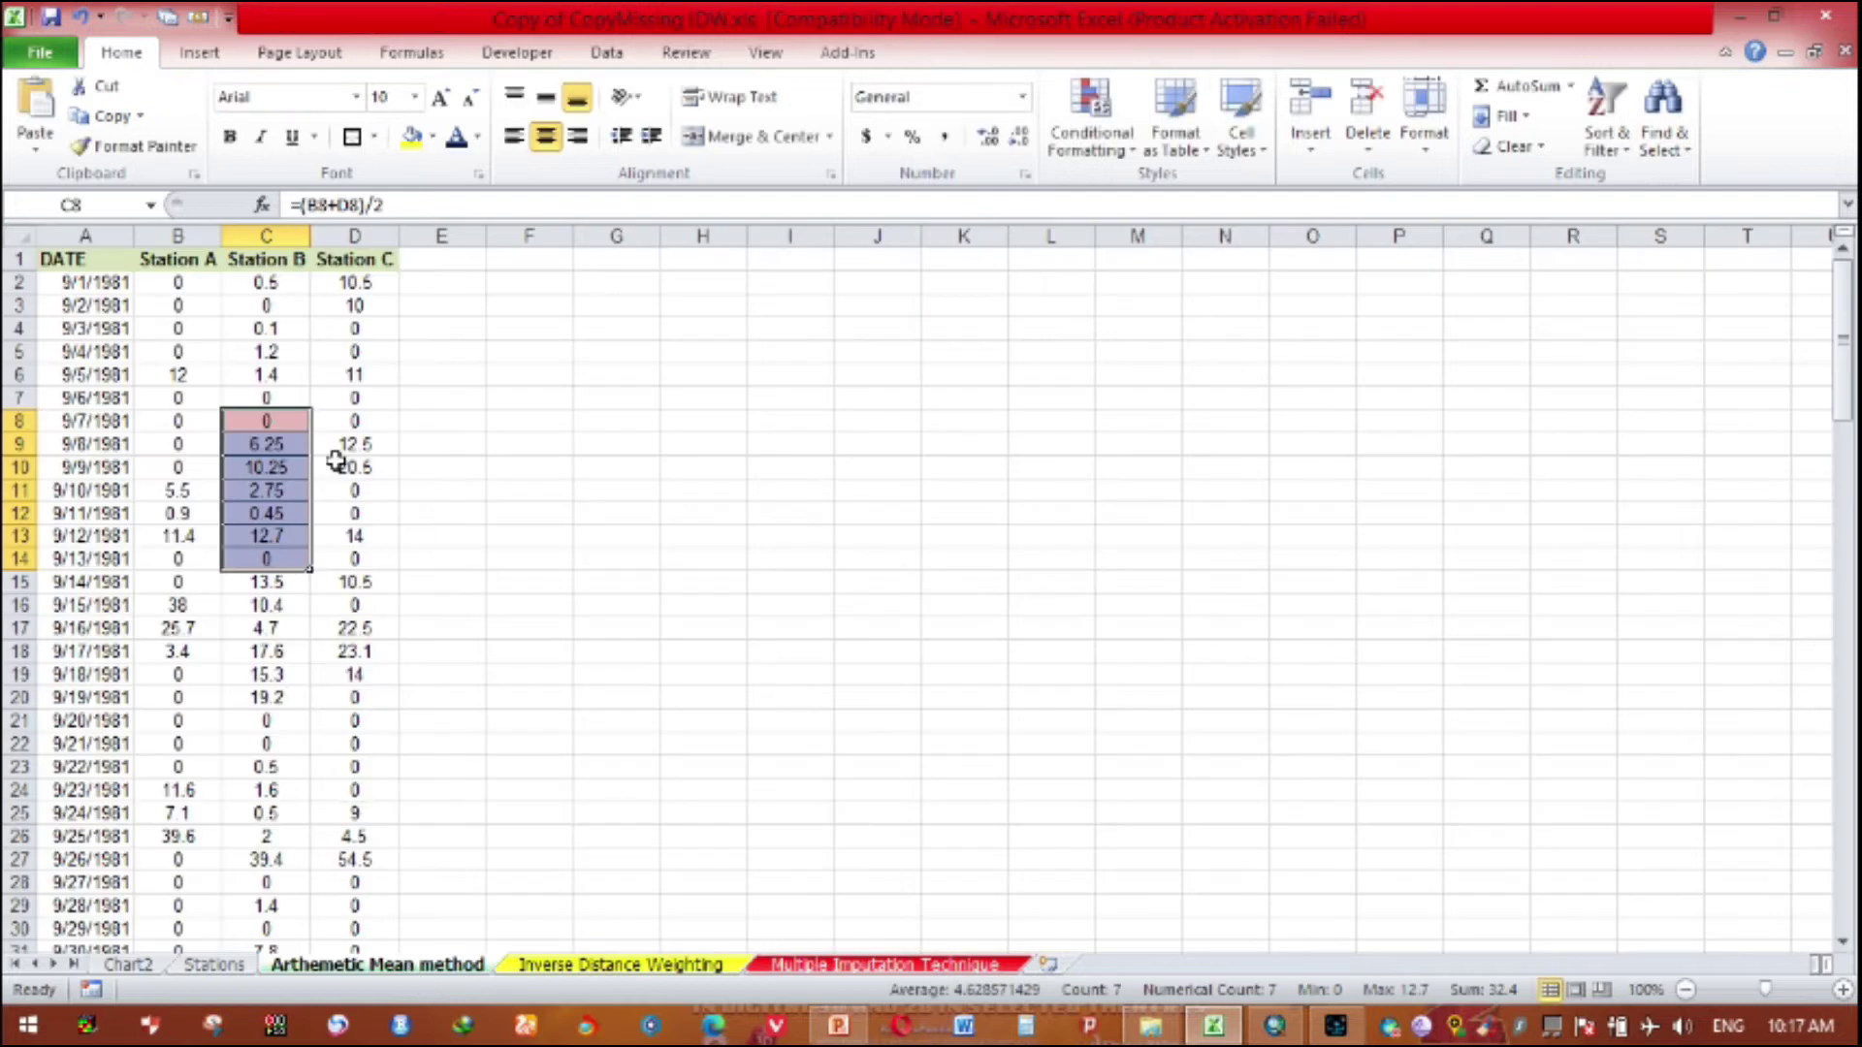
pyautogui.click(212, 965)
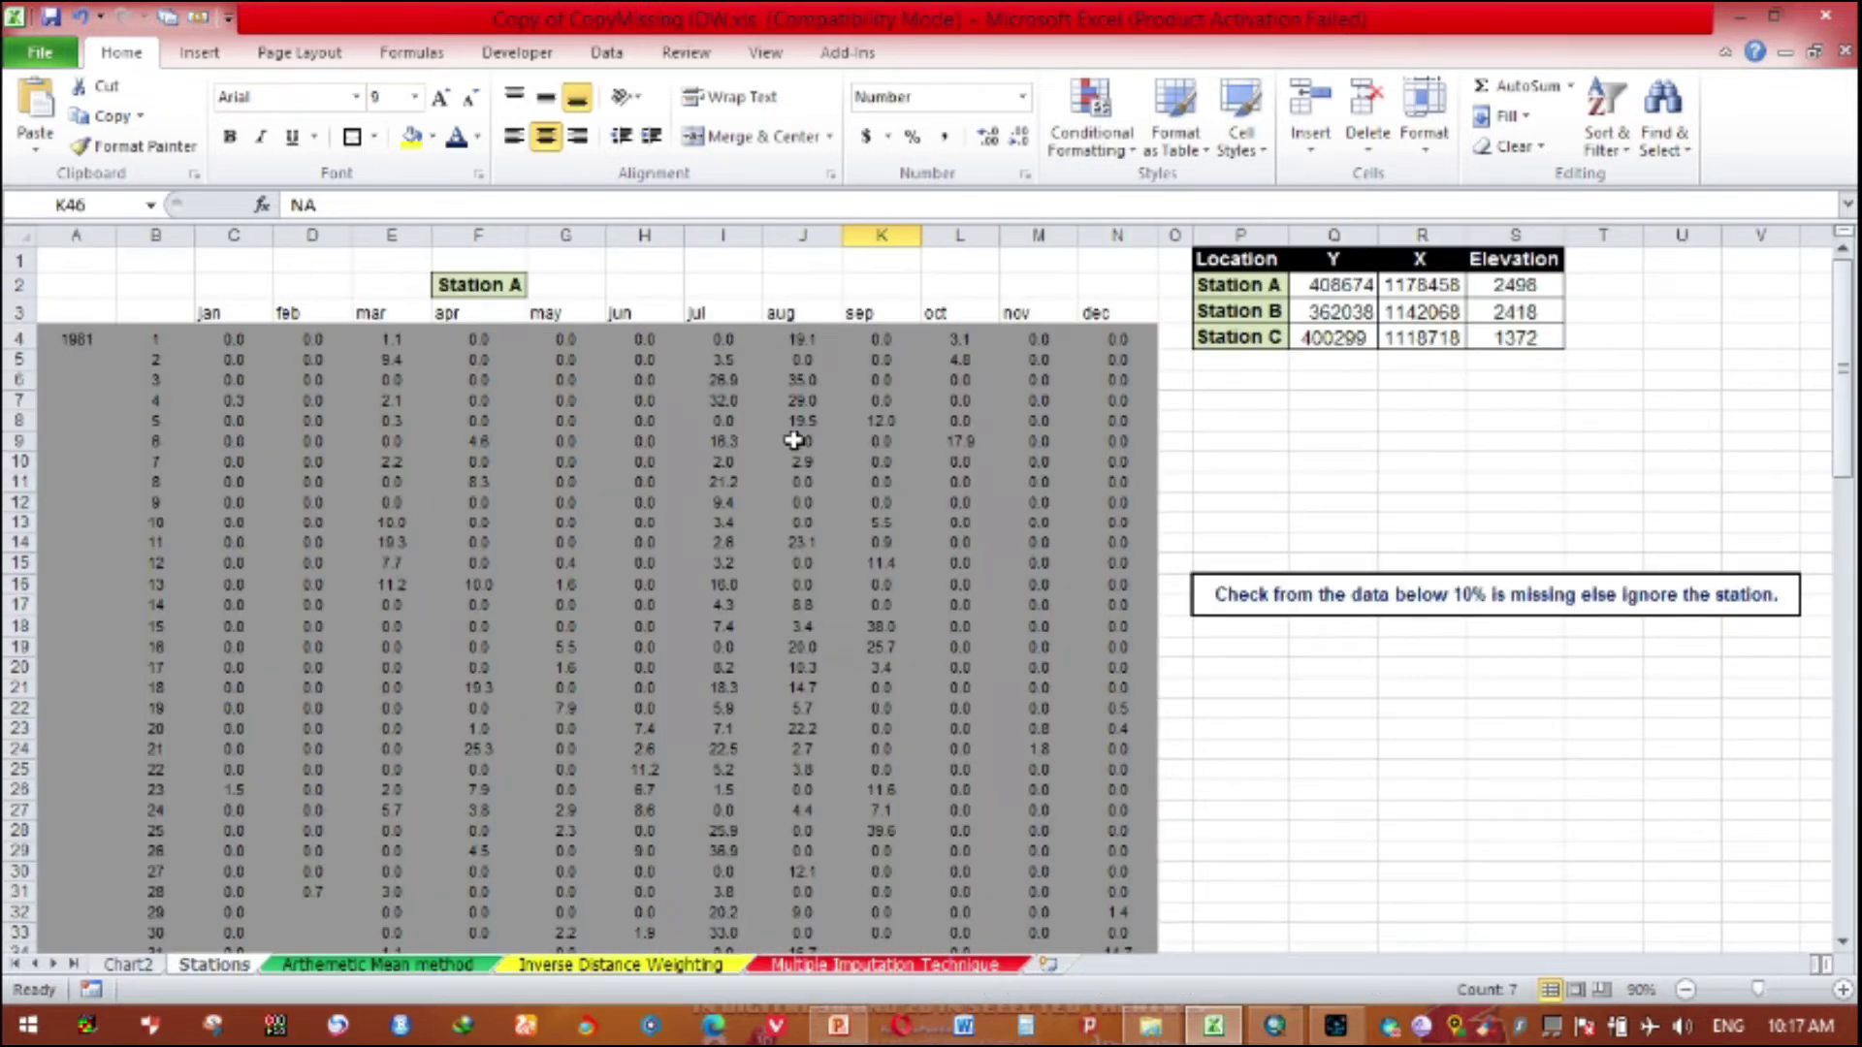
pyautogui.scroll(-12, 896, 510)
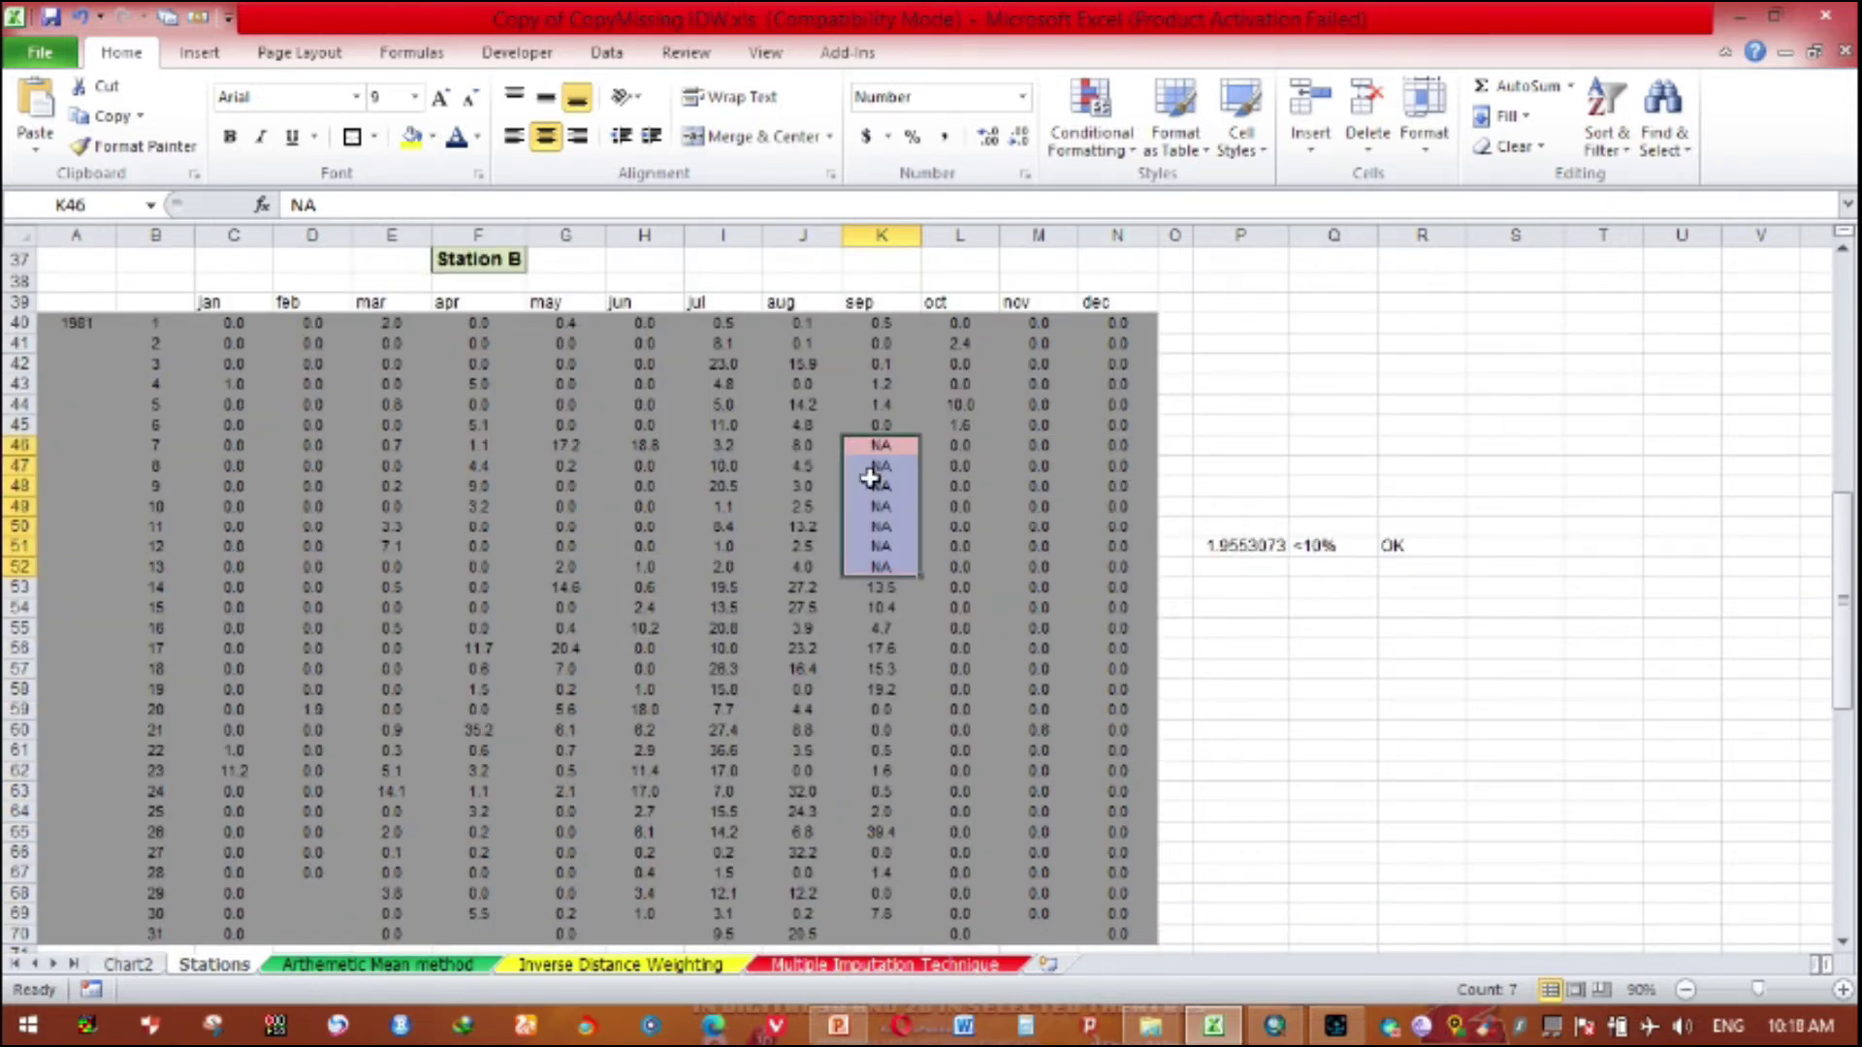
pyautogui.click(868, 305)
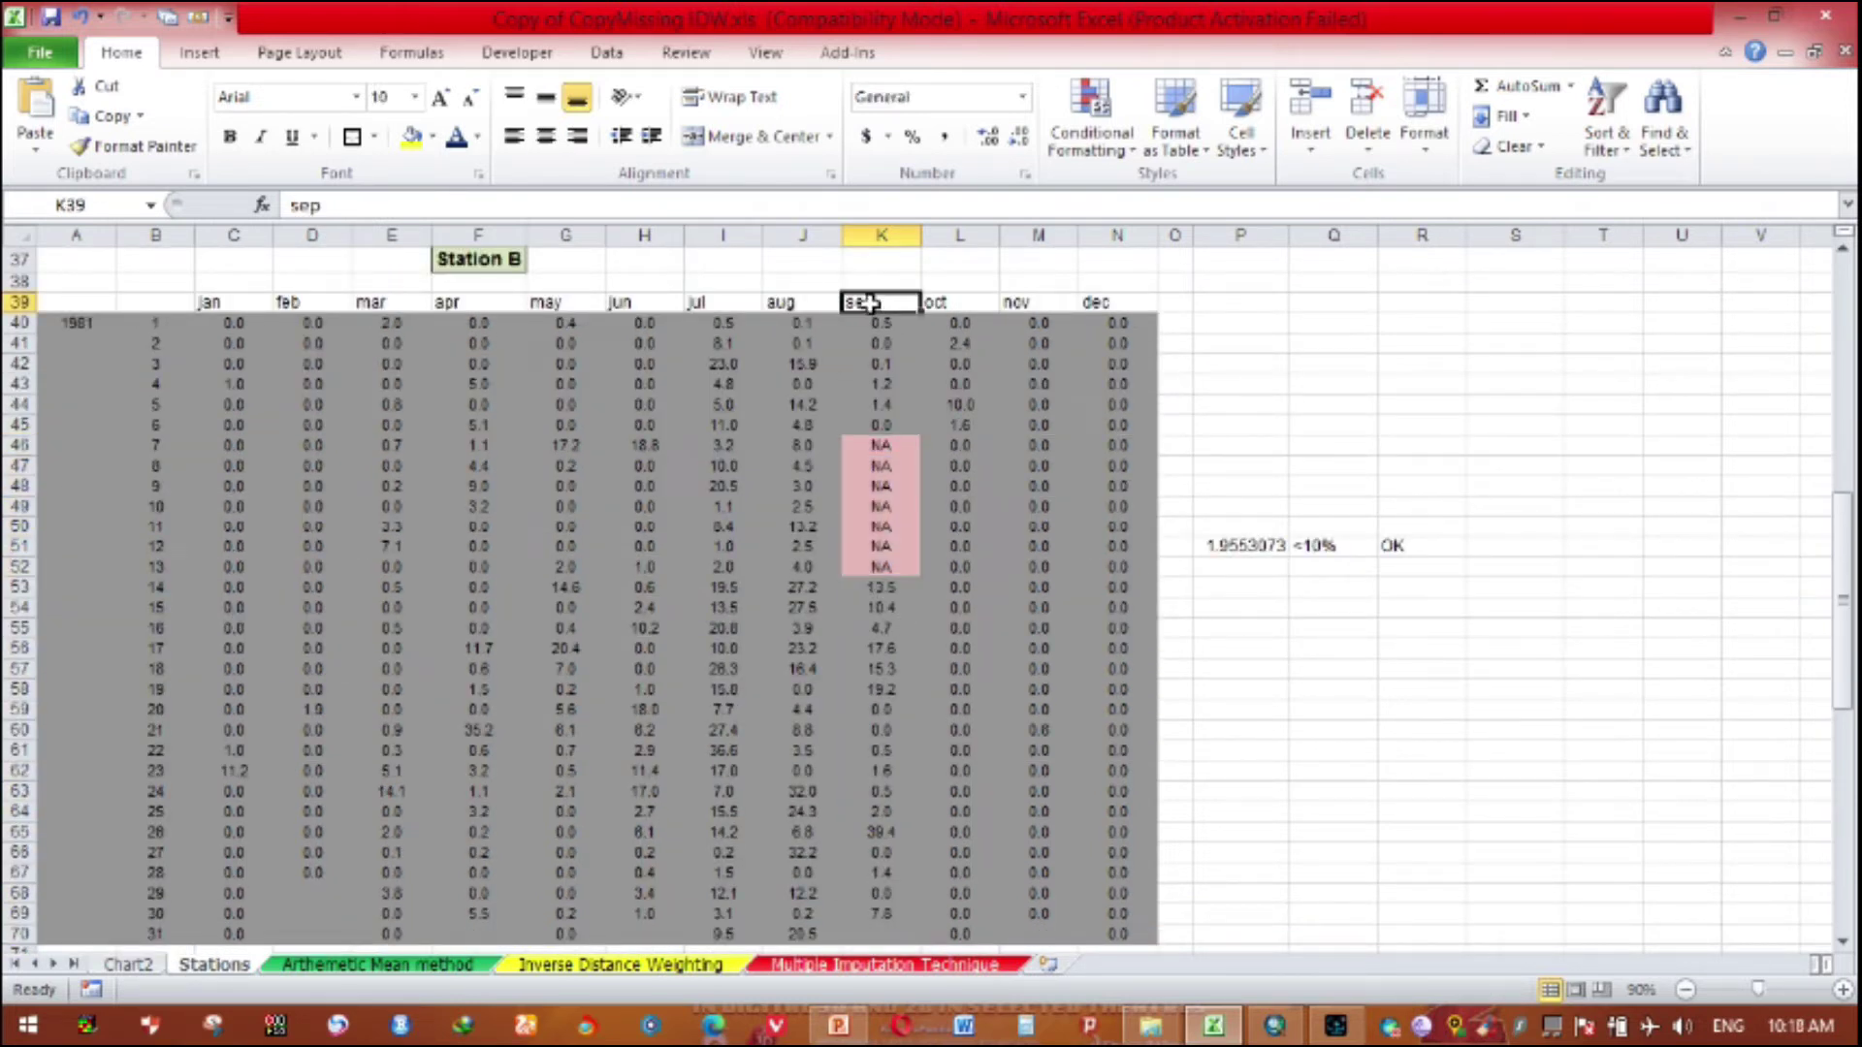
# Step: Change Station B's sep header in K39 to september and widen column K to fit it
pyautogui.click(393, 206)
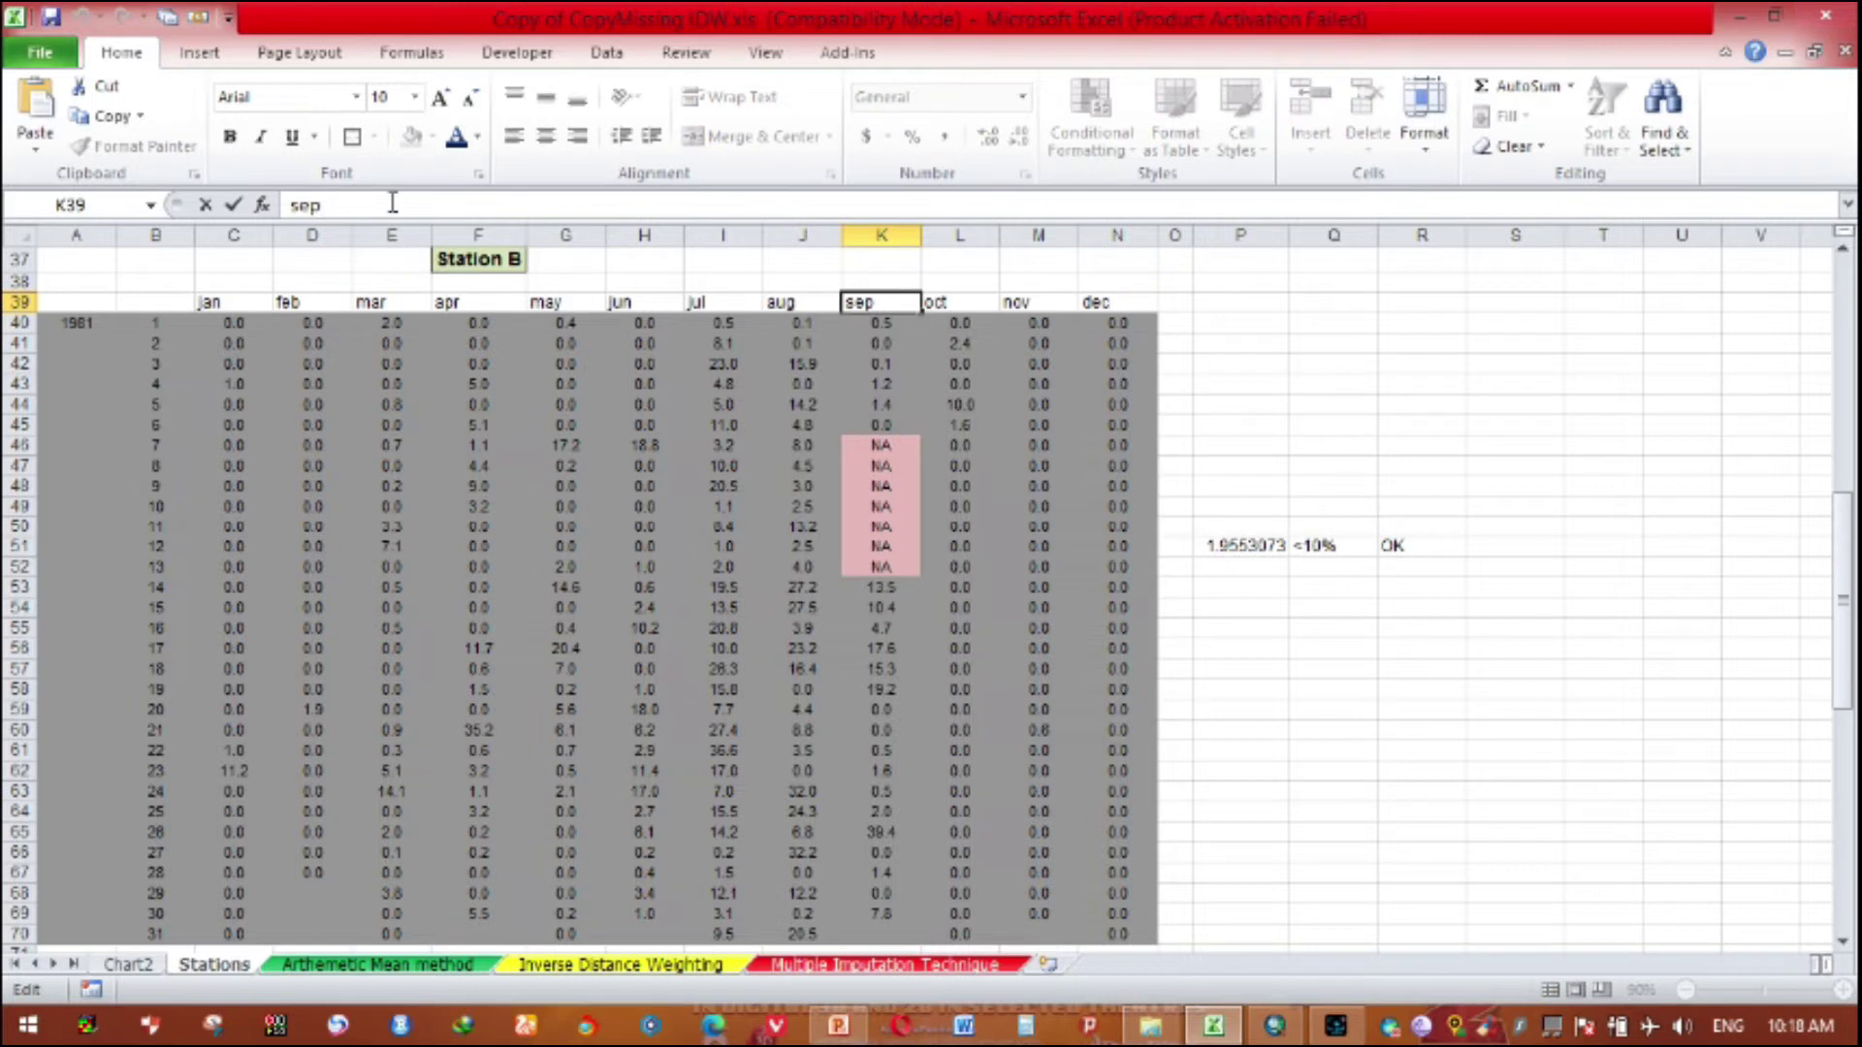
pyautogui.write('tember')
pyautogui.press('Return')
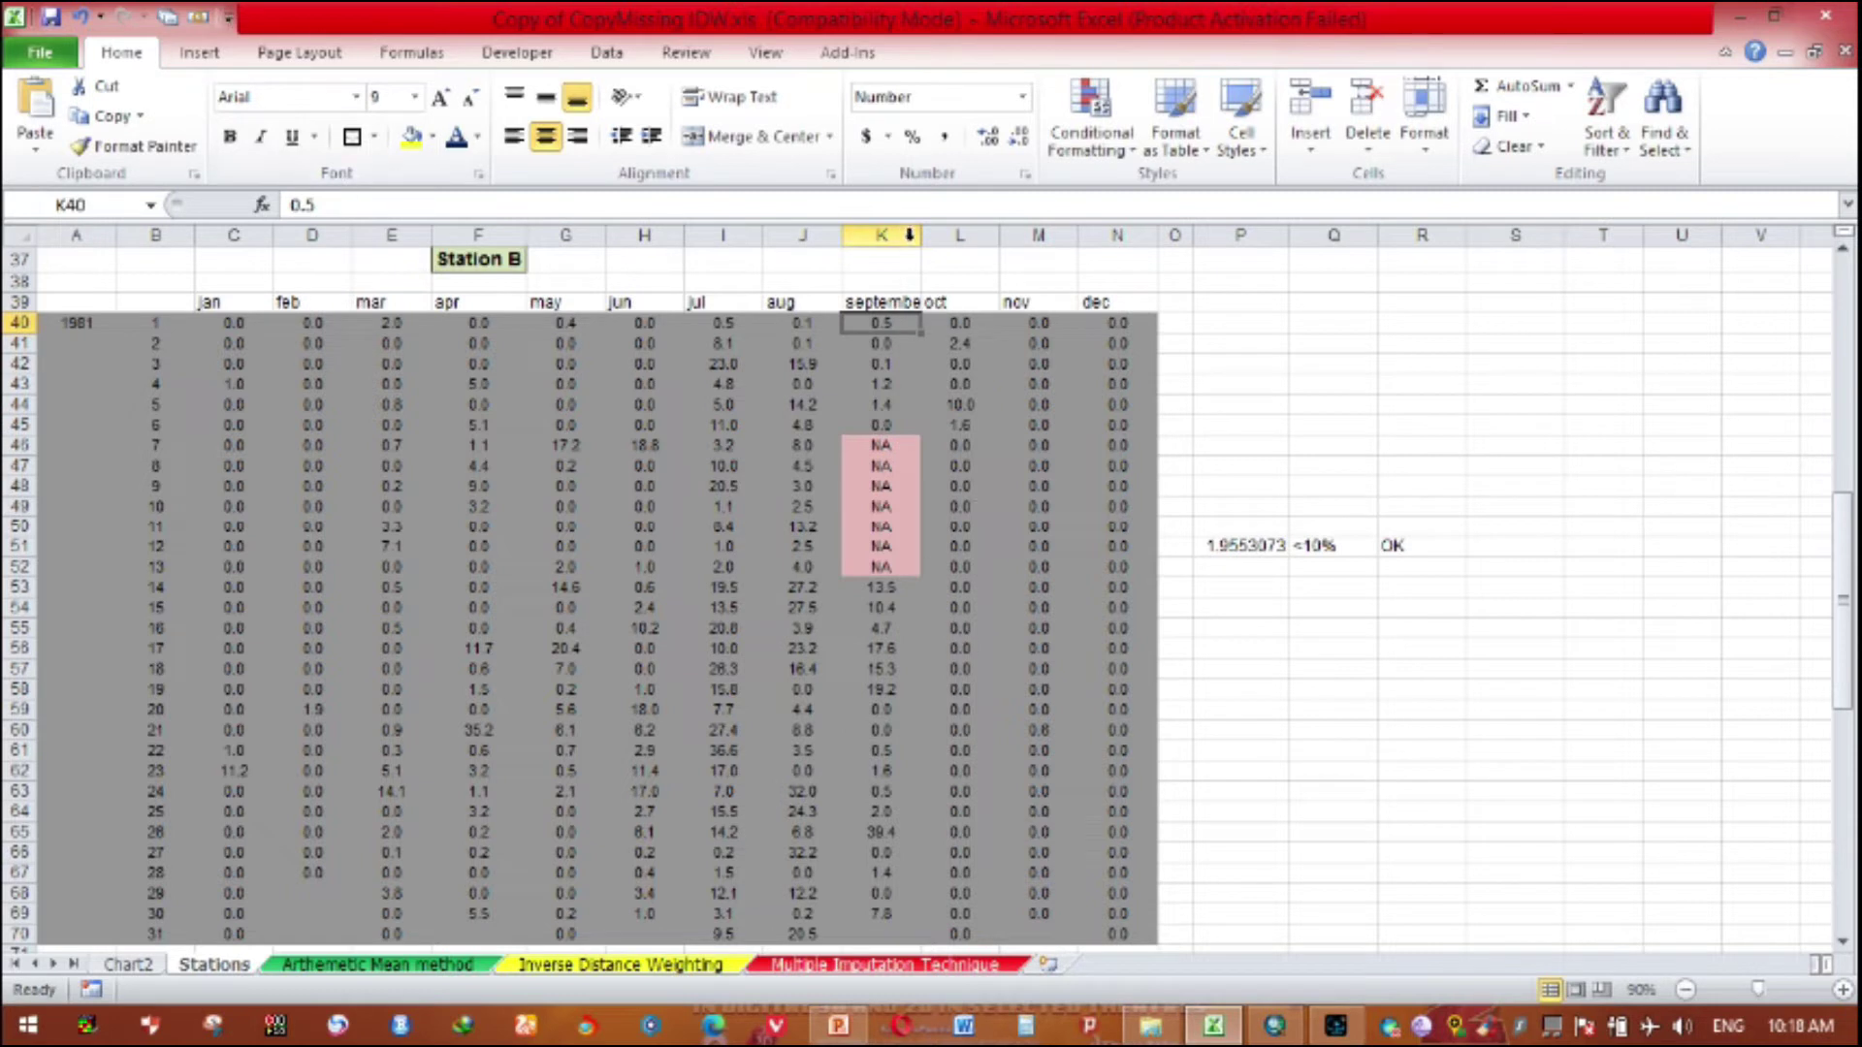
pyautogui.moveTo(921, 234); pyautogui.dragTo(932, 235)
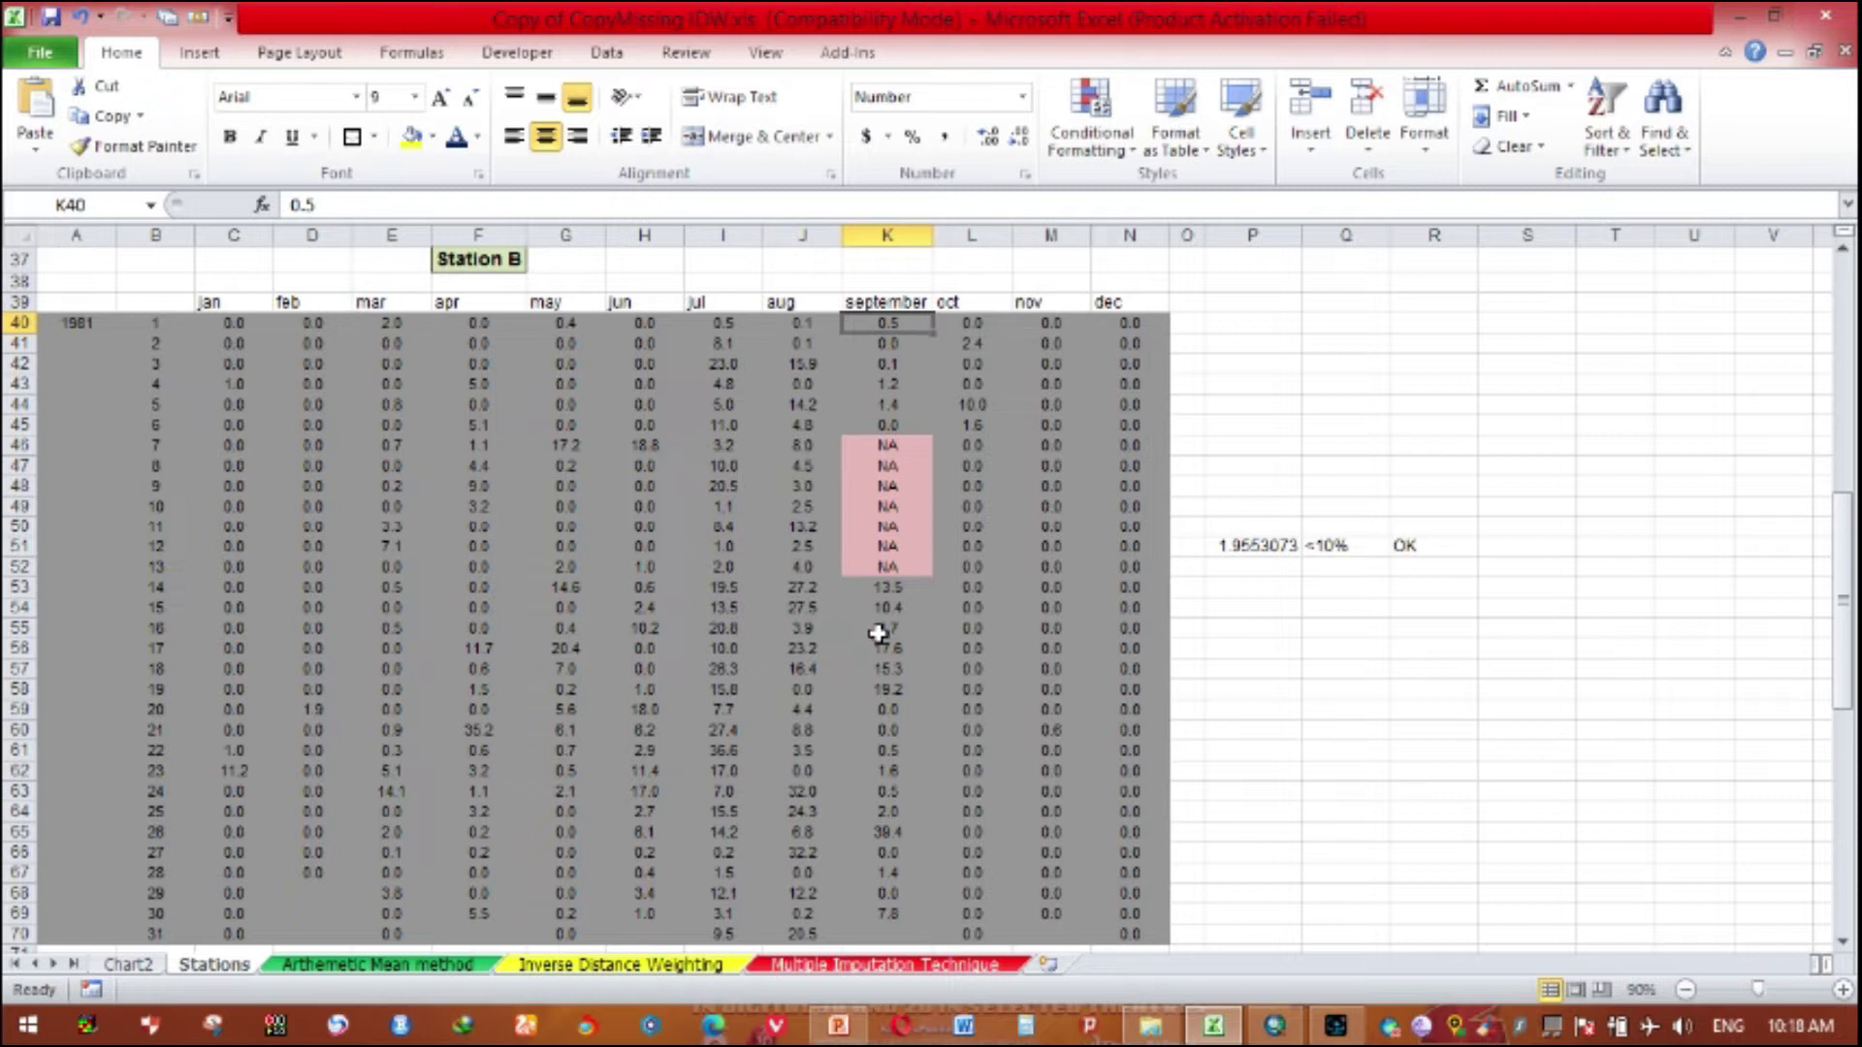
# Step: Examine the month-by-month layout of the Station A and Station B tables around the missing September values
pyautogui.scroll(-3, 882, 839)
pyautogui.scroll(7, 887, 819)
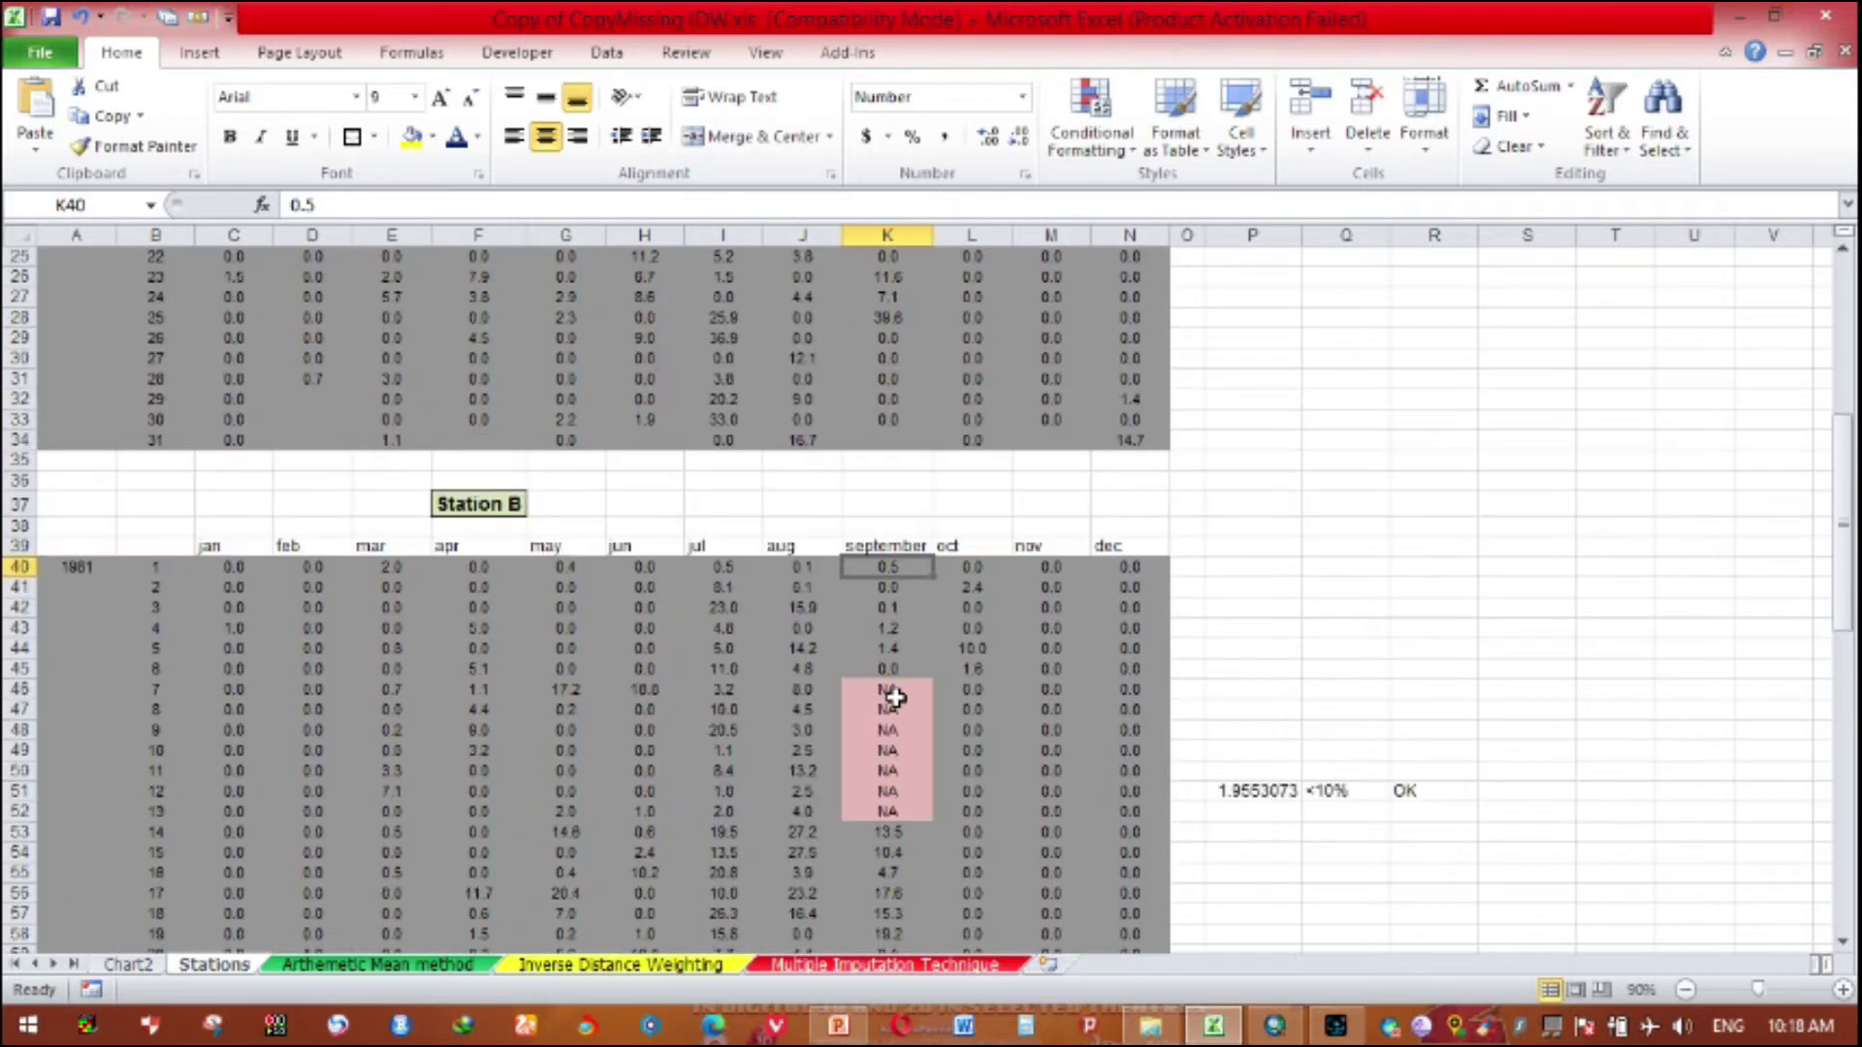
pyautogui.scroll(-4, 894, 697)
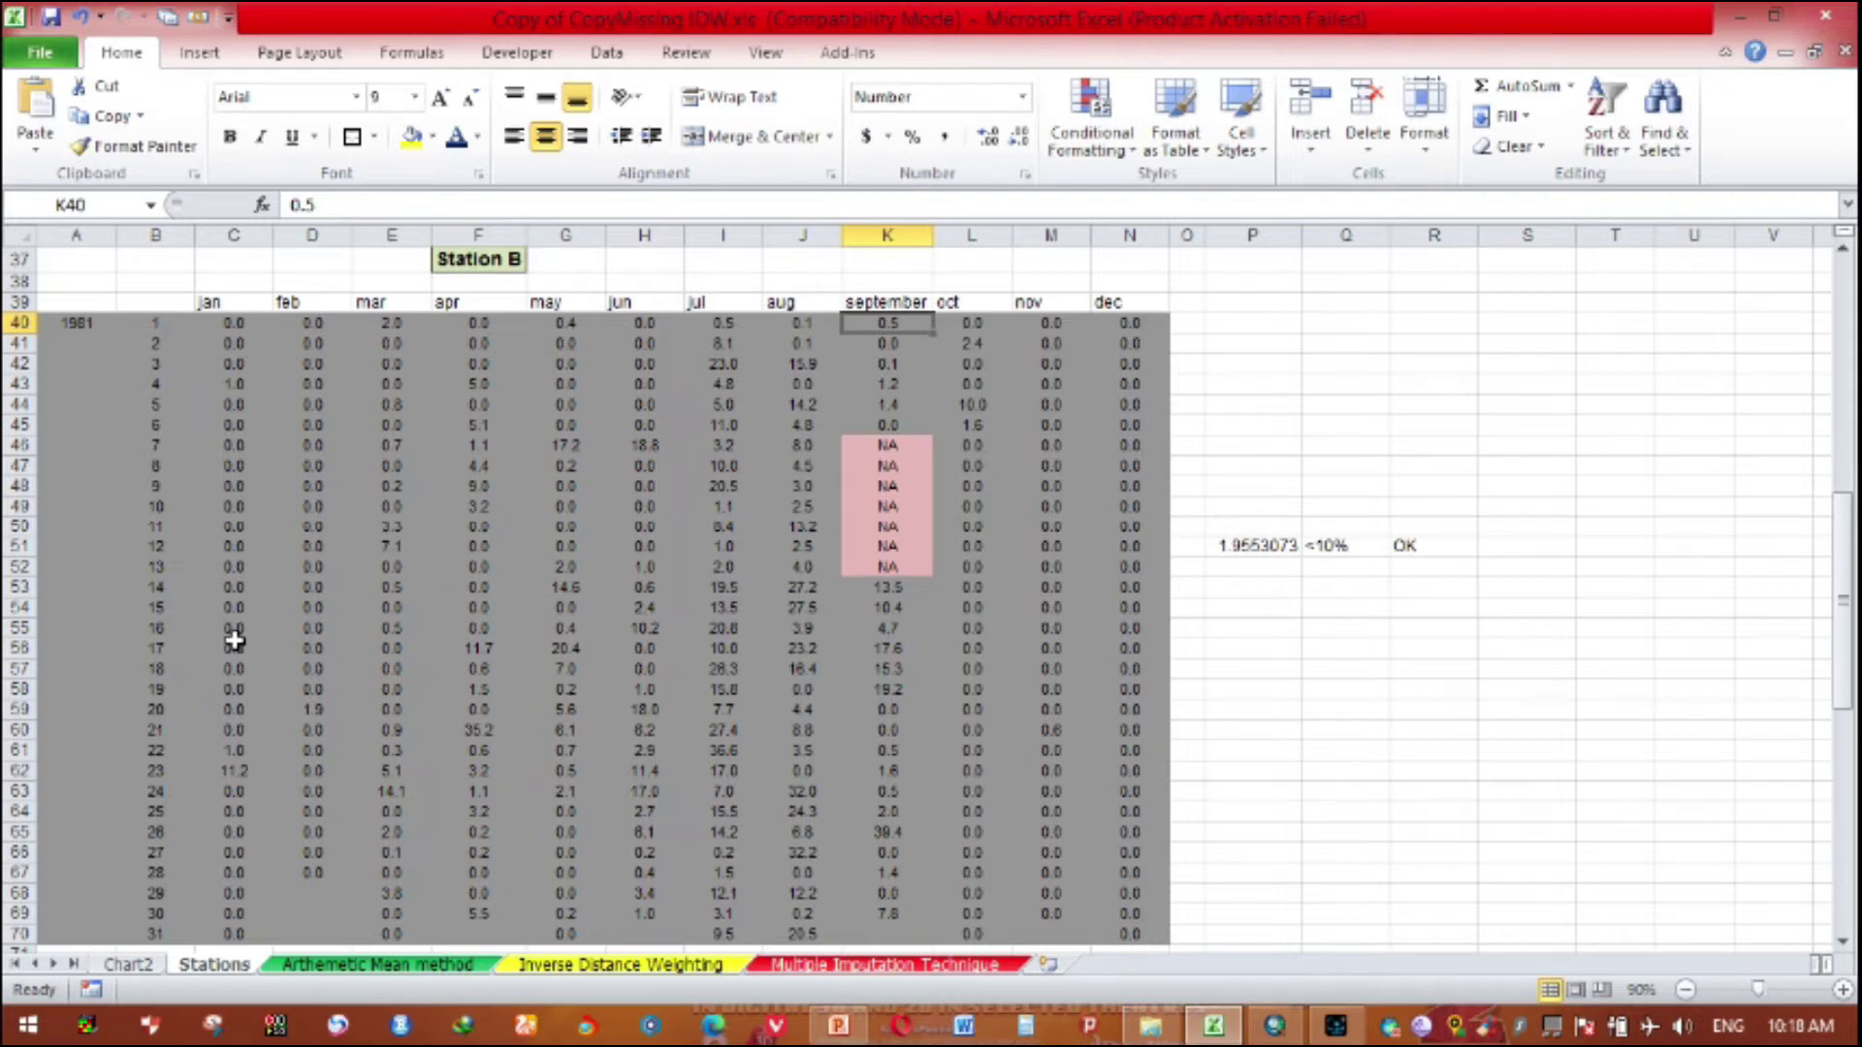
pyautogui.scroll(6, 291, 620)
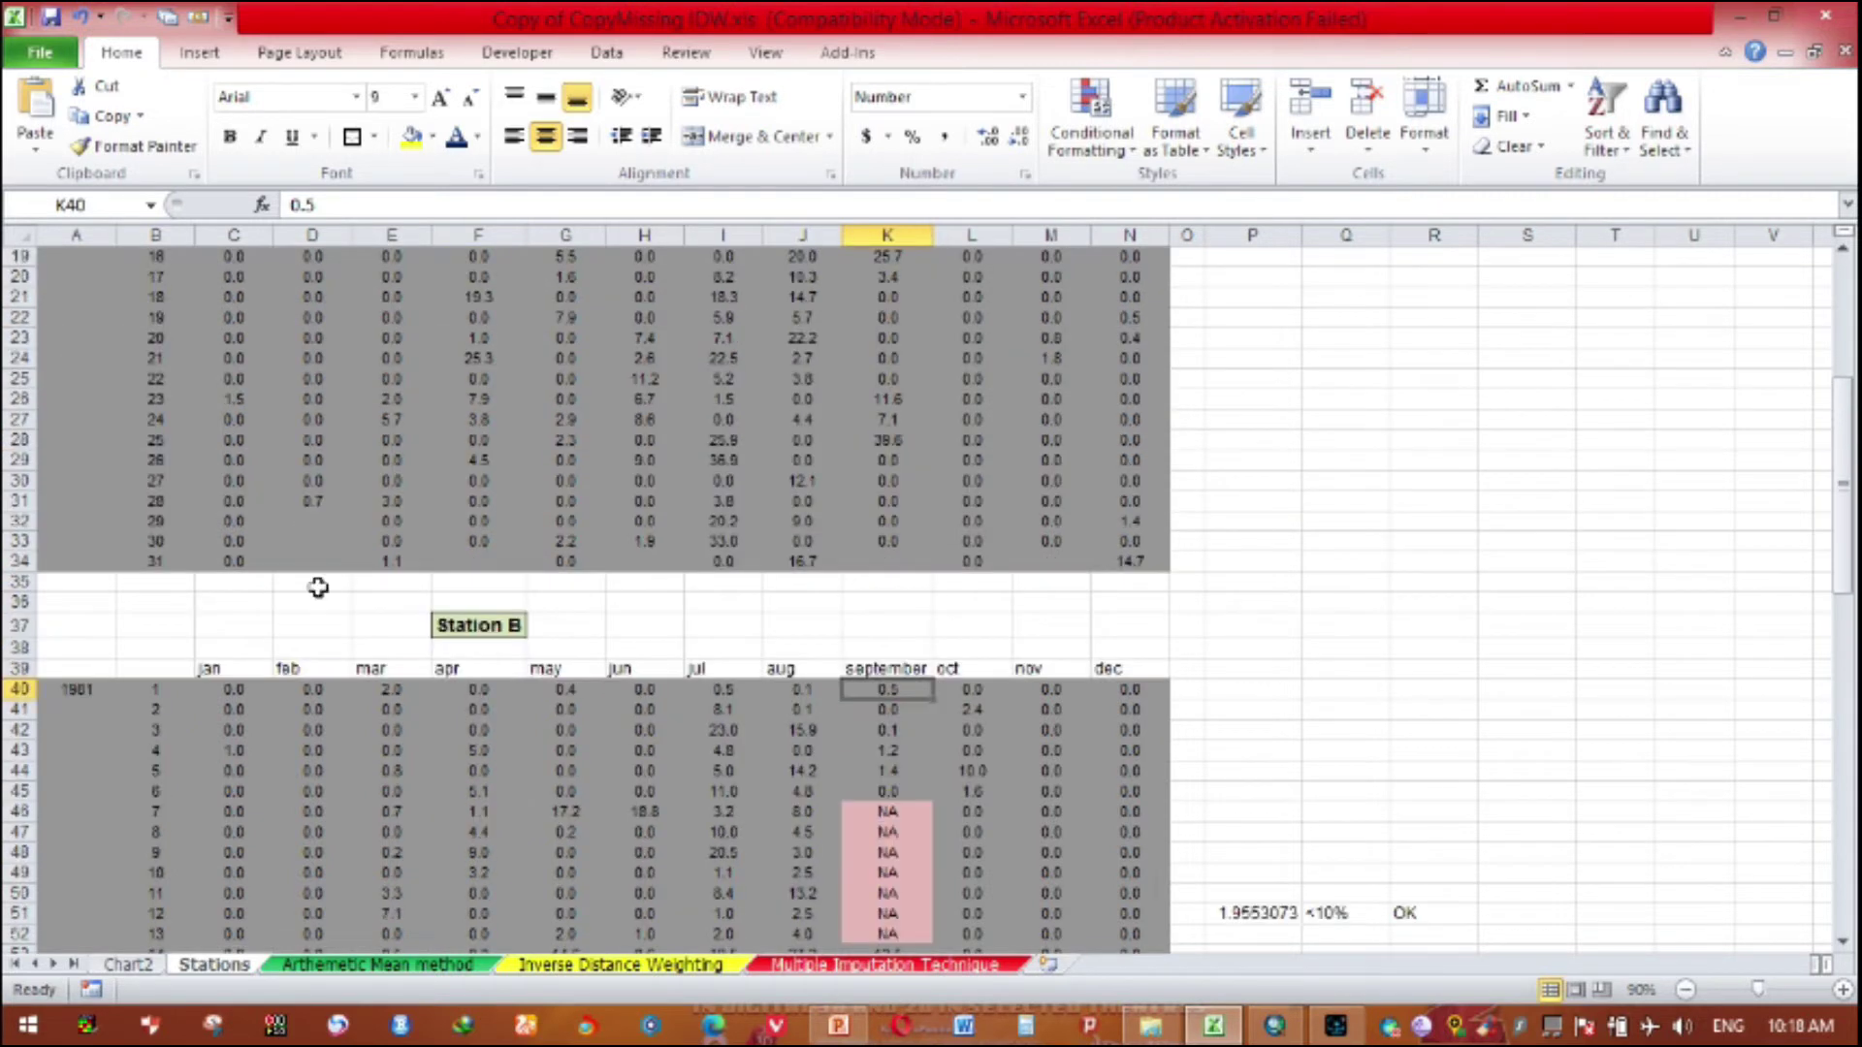
pyautogui.scroll(-2, 474, 701)
pyautogui.scroll(8, 424, 657)
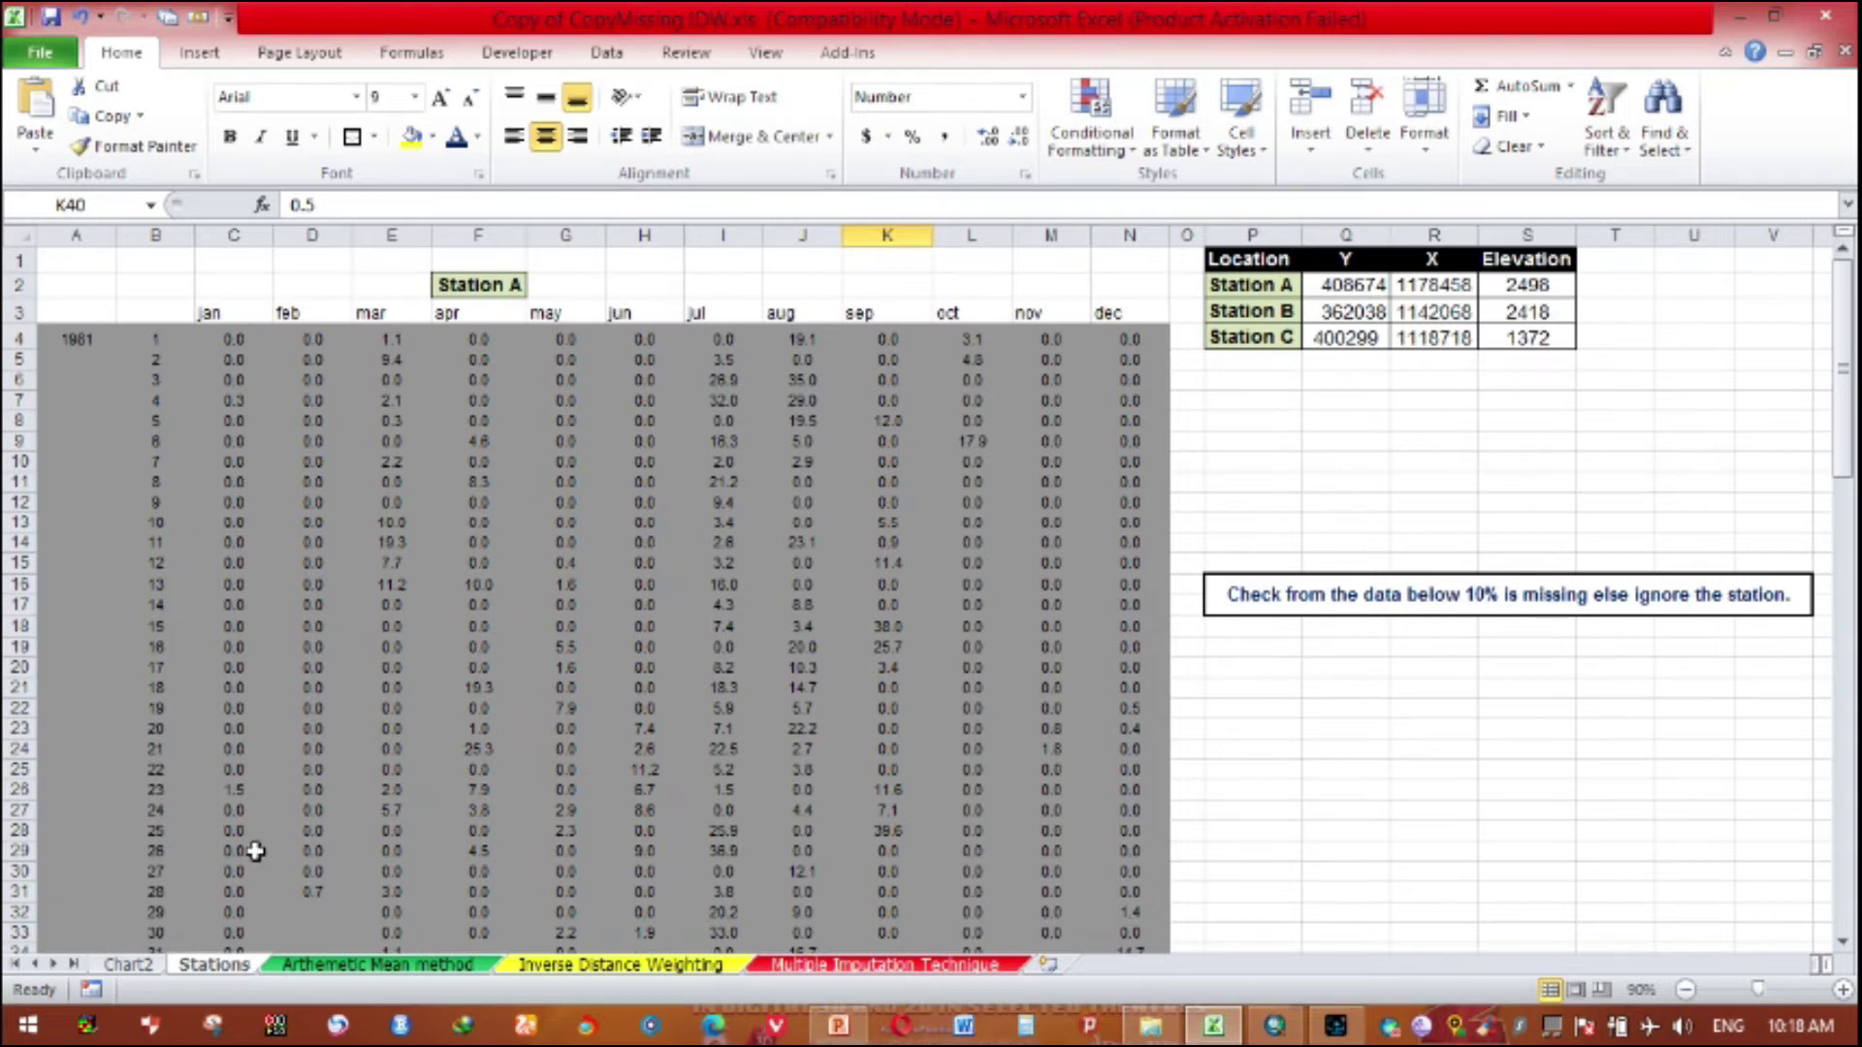
pyautogui.scroll(-2, 254, 858)
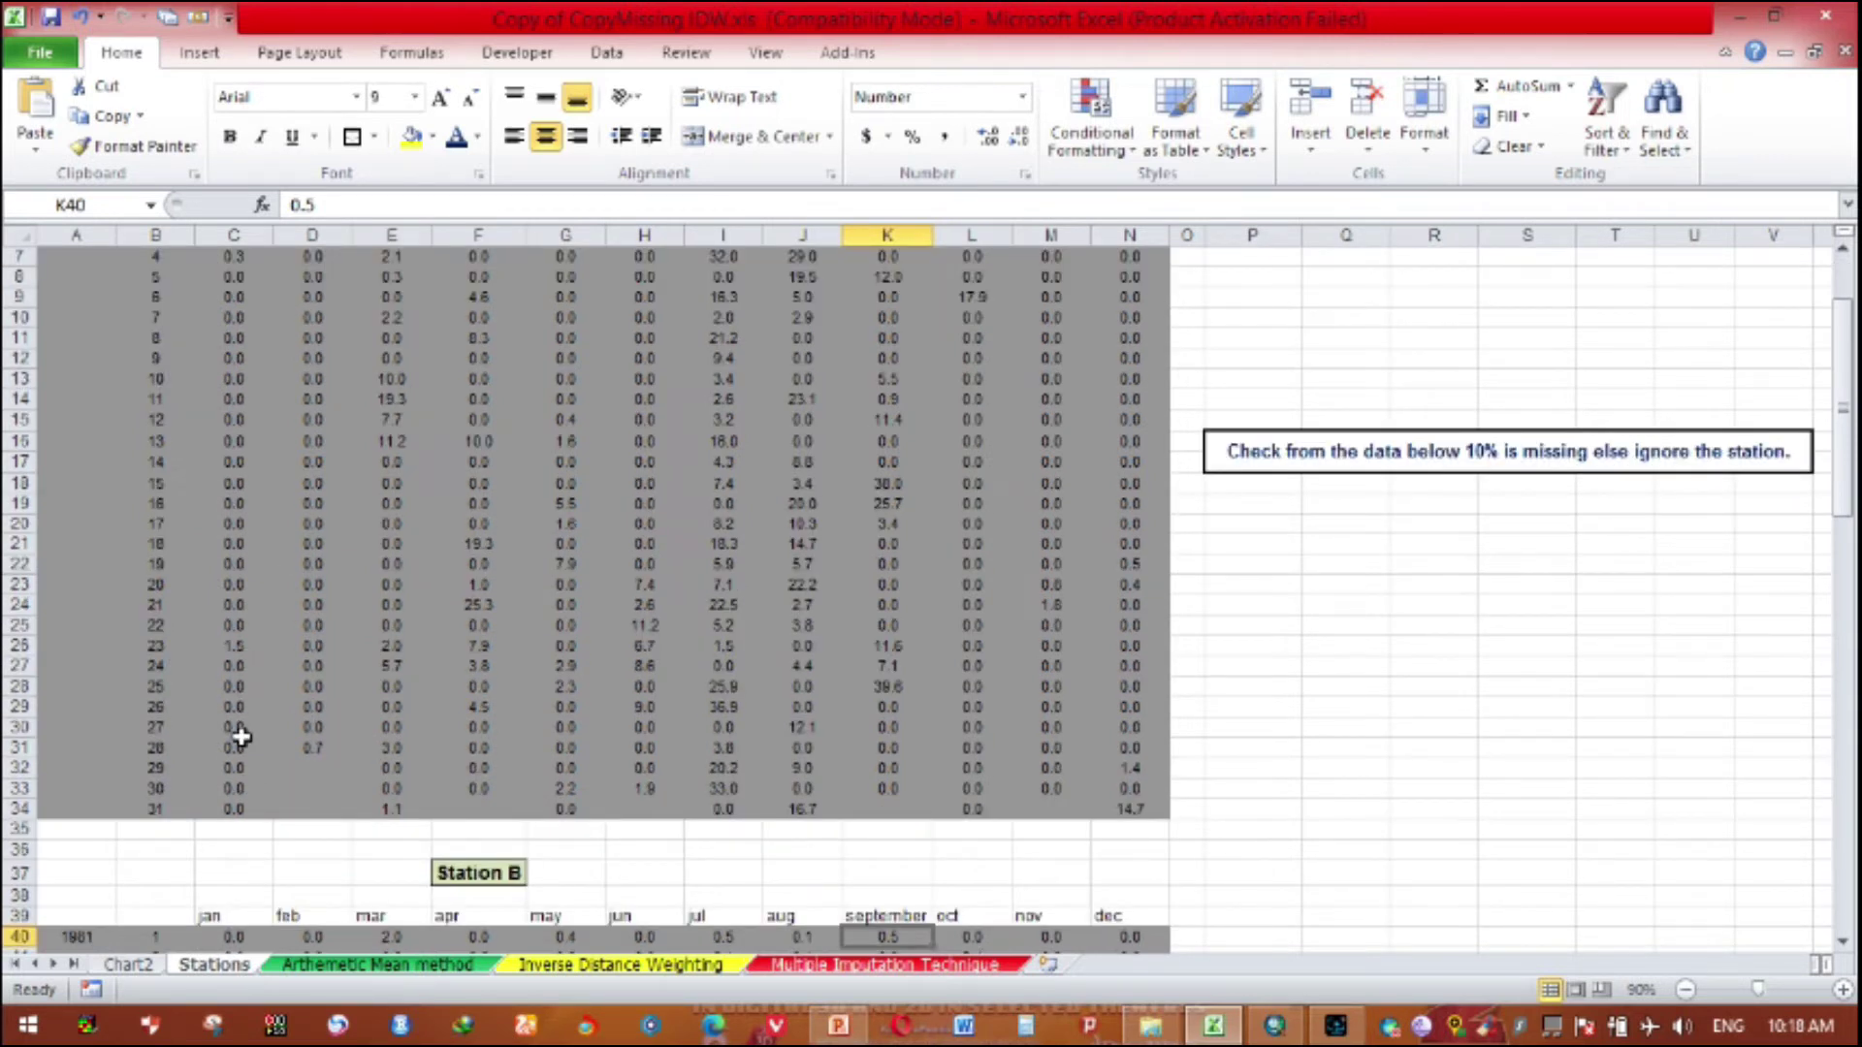
pyautogui.scroll(2, 240, 737)
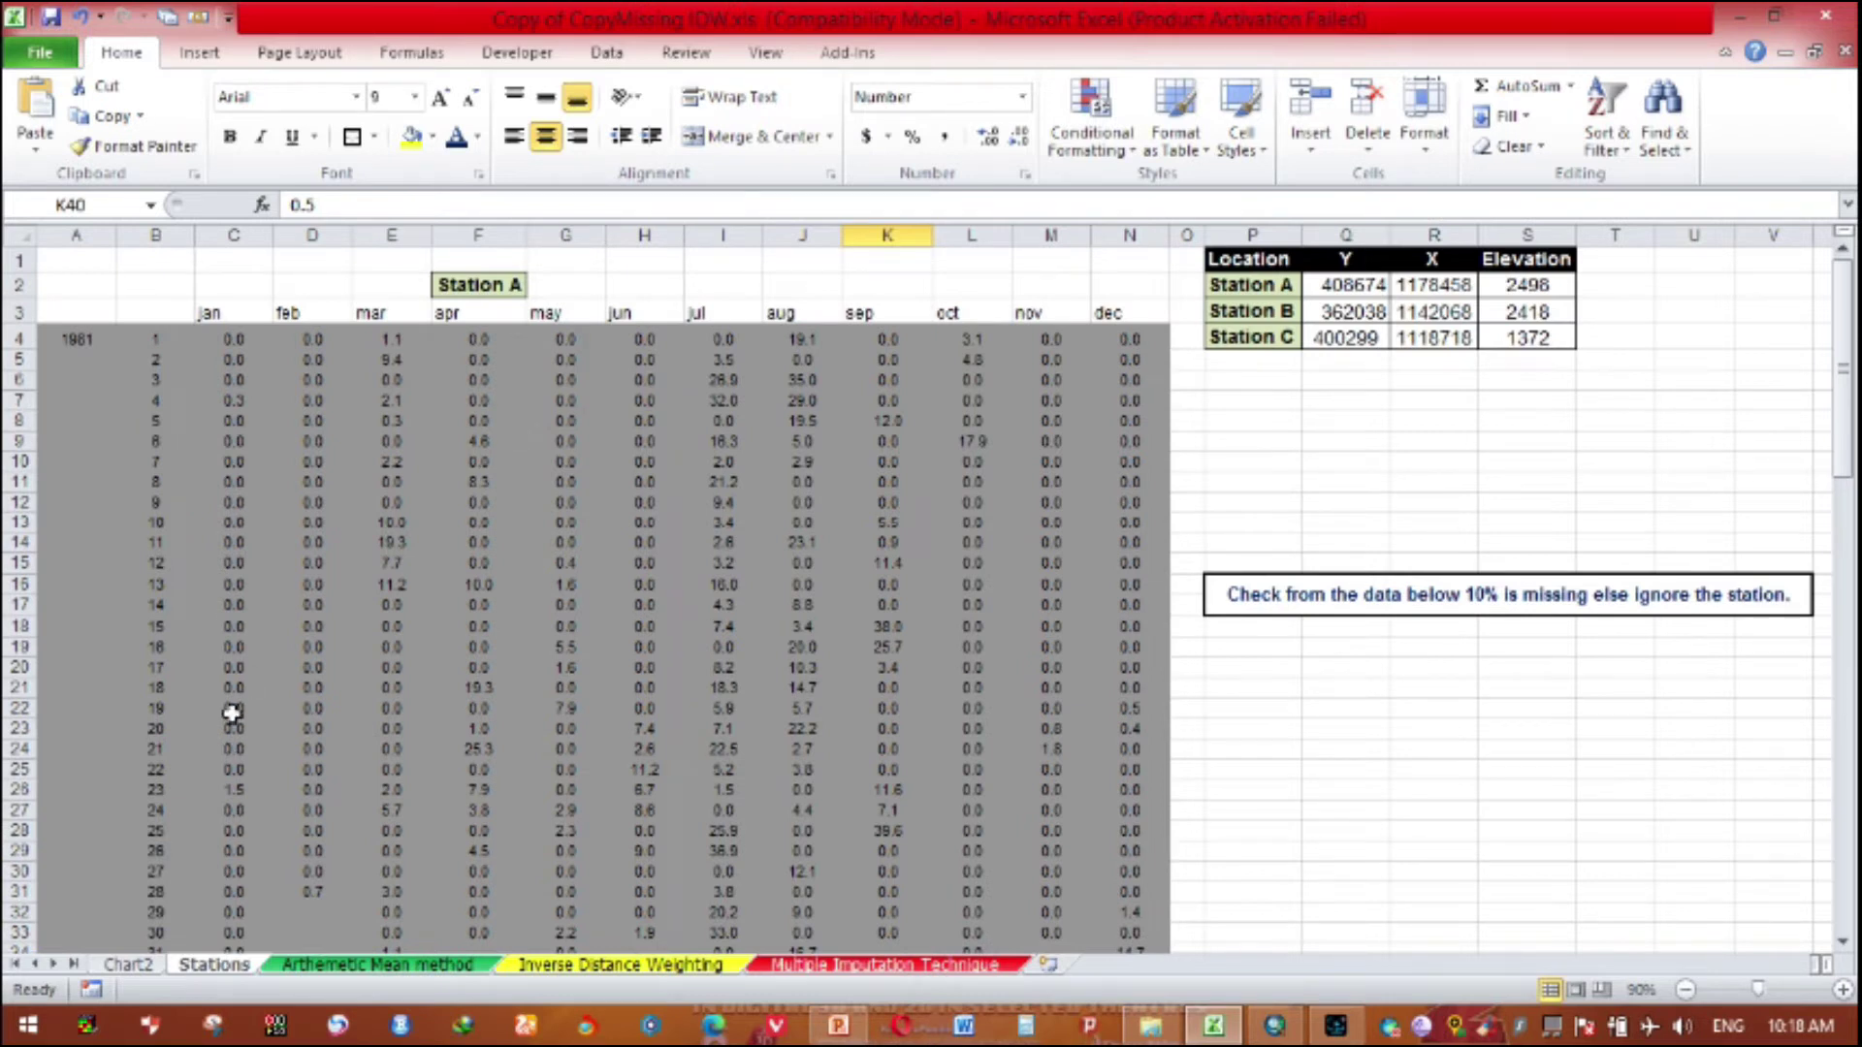
pyautogui.scroll(-2, 231, 712)
pyautogui.scroll(2, 233, 703)
pyautogui.scroll(-2, 229, 748)
pyautogui.scroll(-4, 610, 705)
pyautogui.scroll(-2, 852, 821)
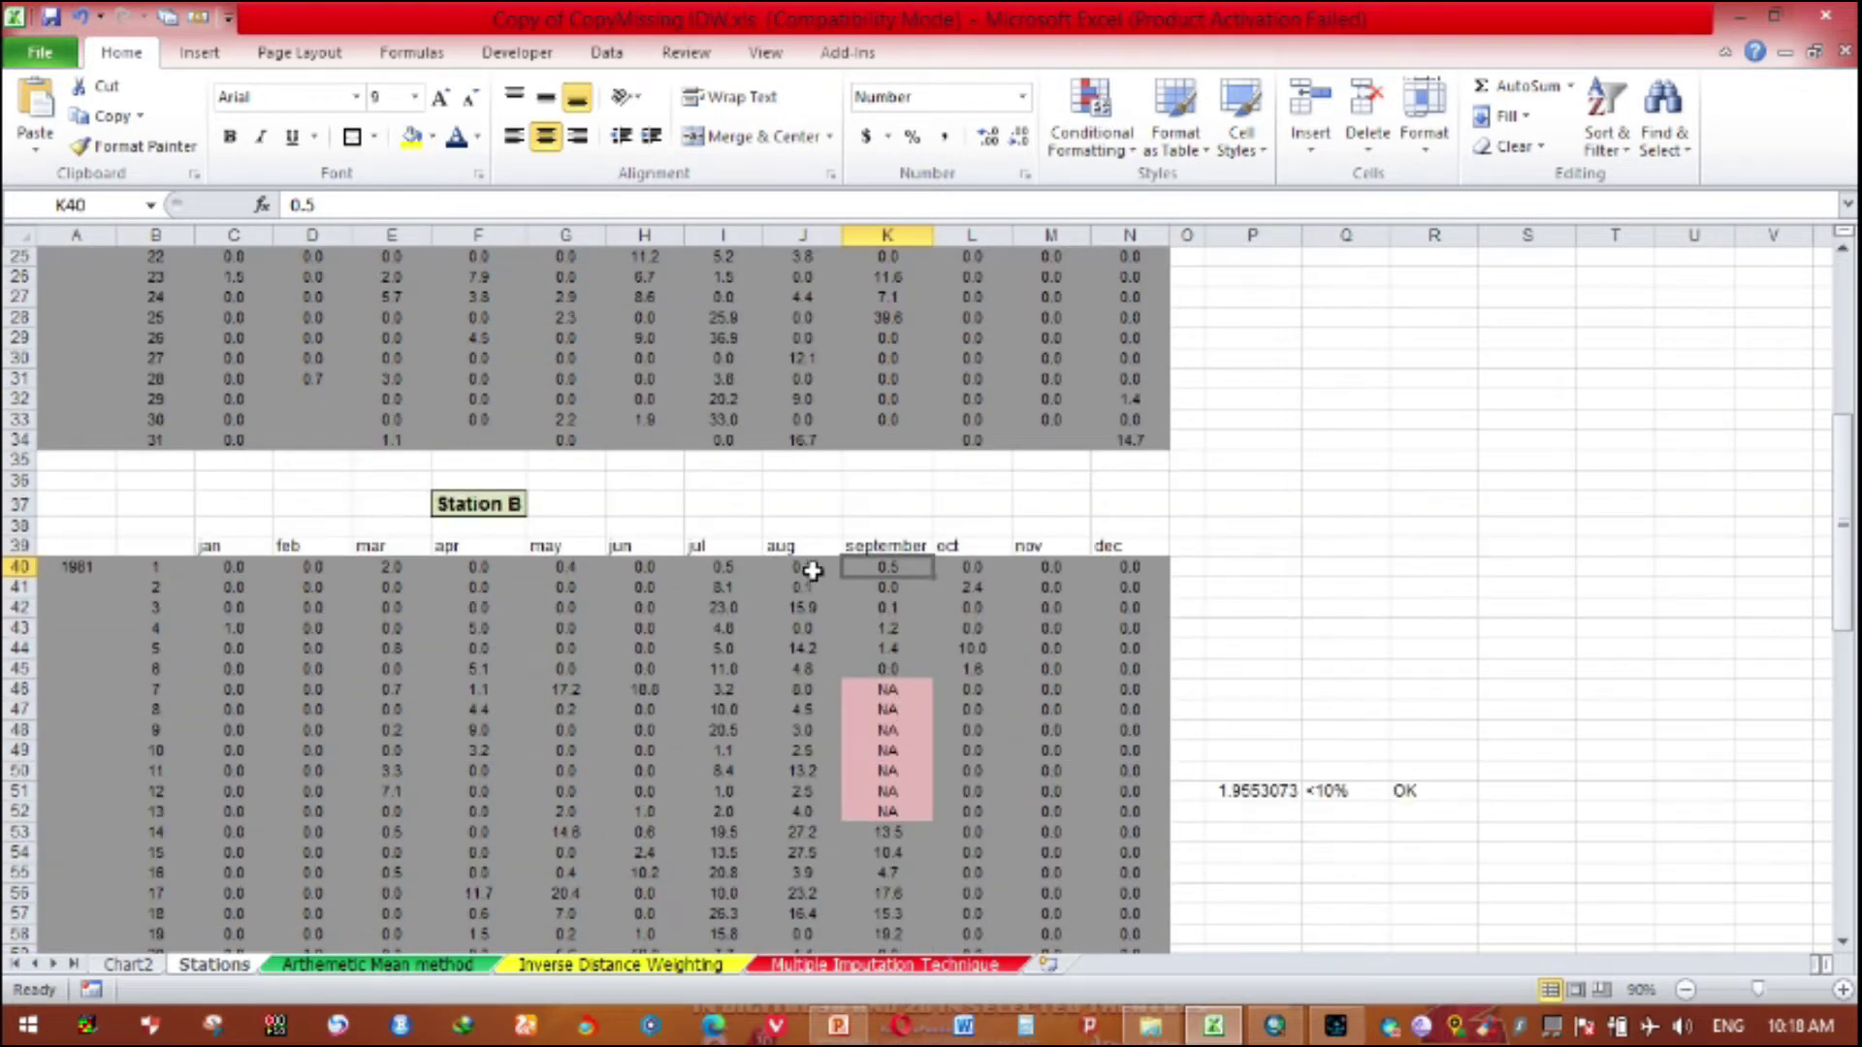
pyautogui.scroll(-4, 873, 790)
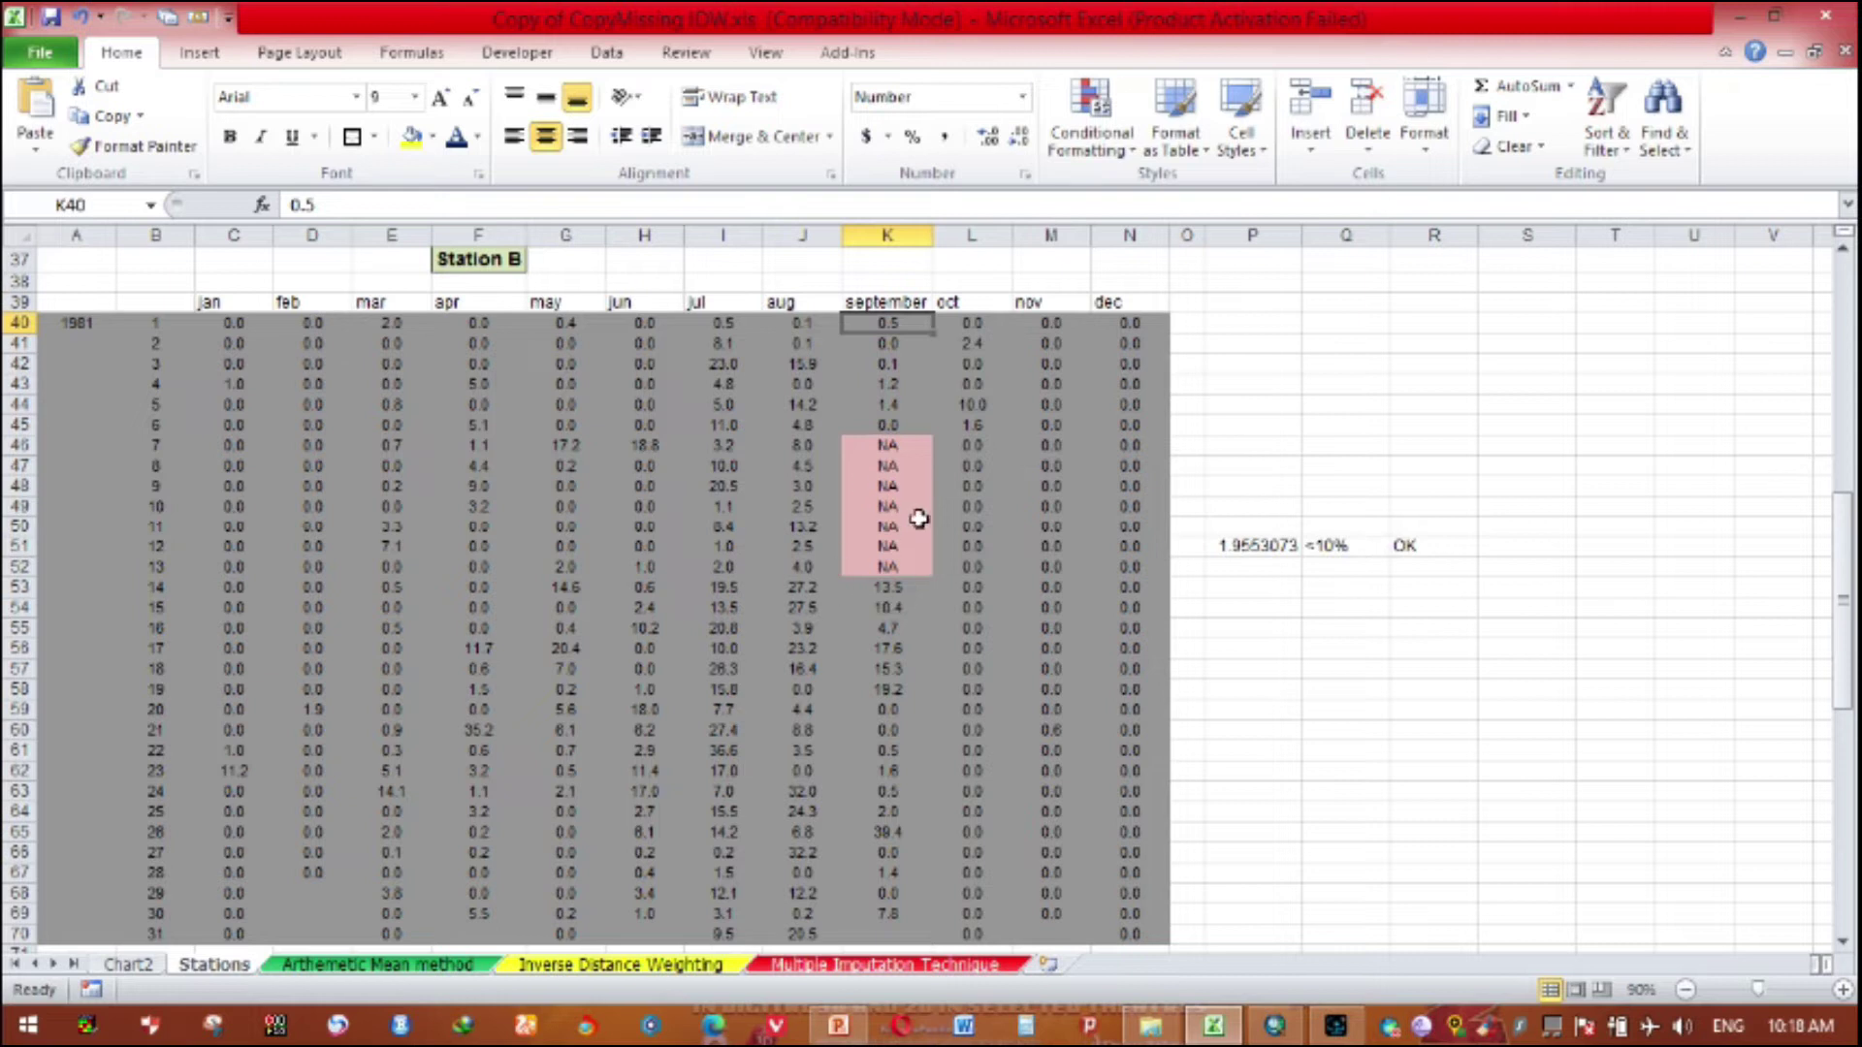
pyautogui.scroll(6, 881, 584)
pyautogui.scroll(-6, 884, 611)
pyautogui.scroll(4, 883, 630)
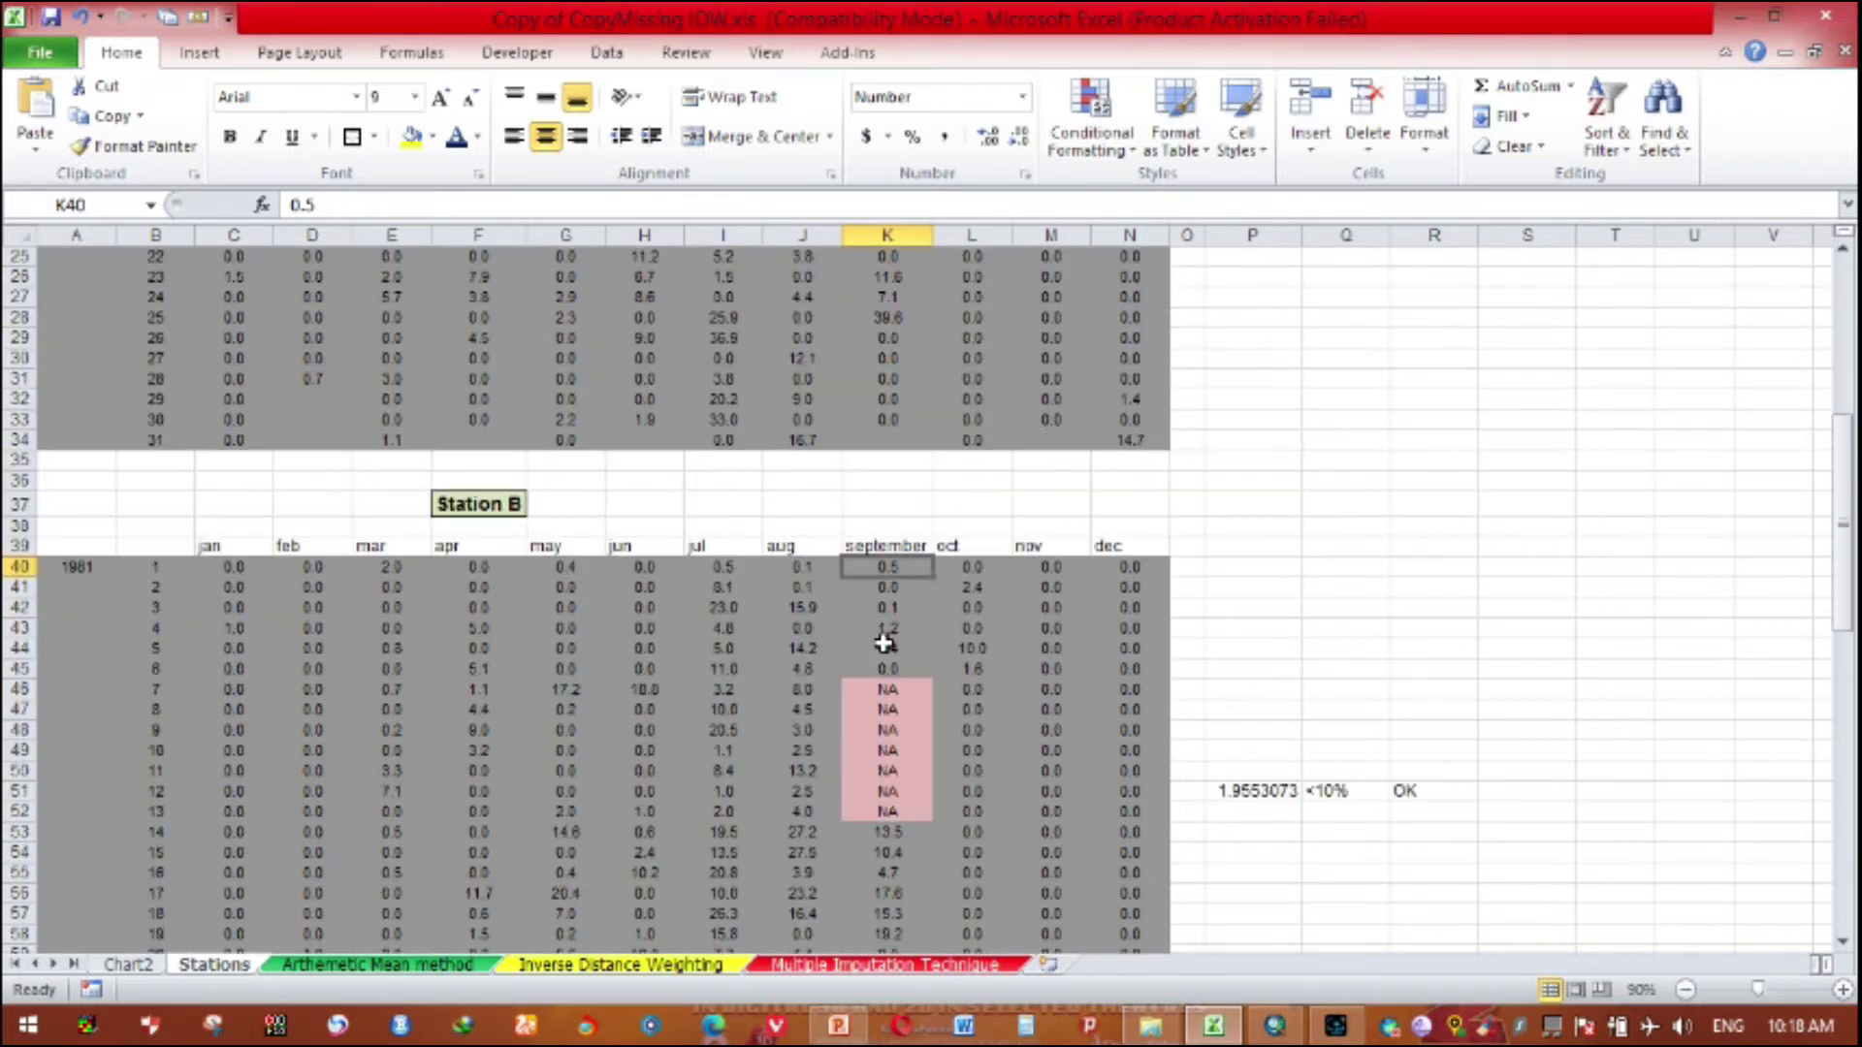
pyautogui.scroll(4, 883, 642)
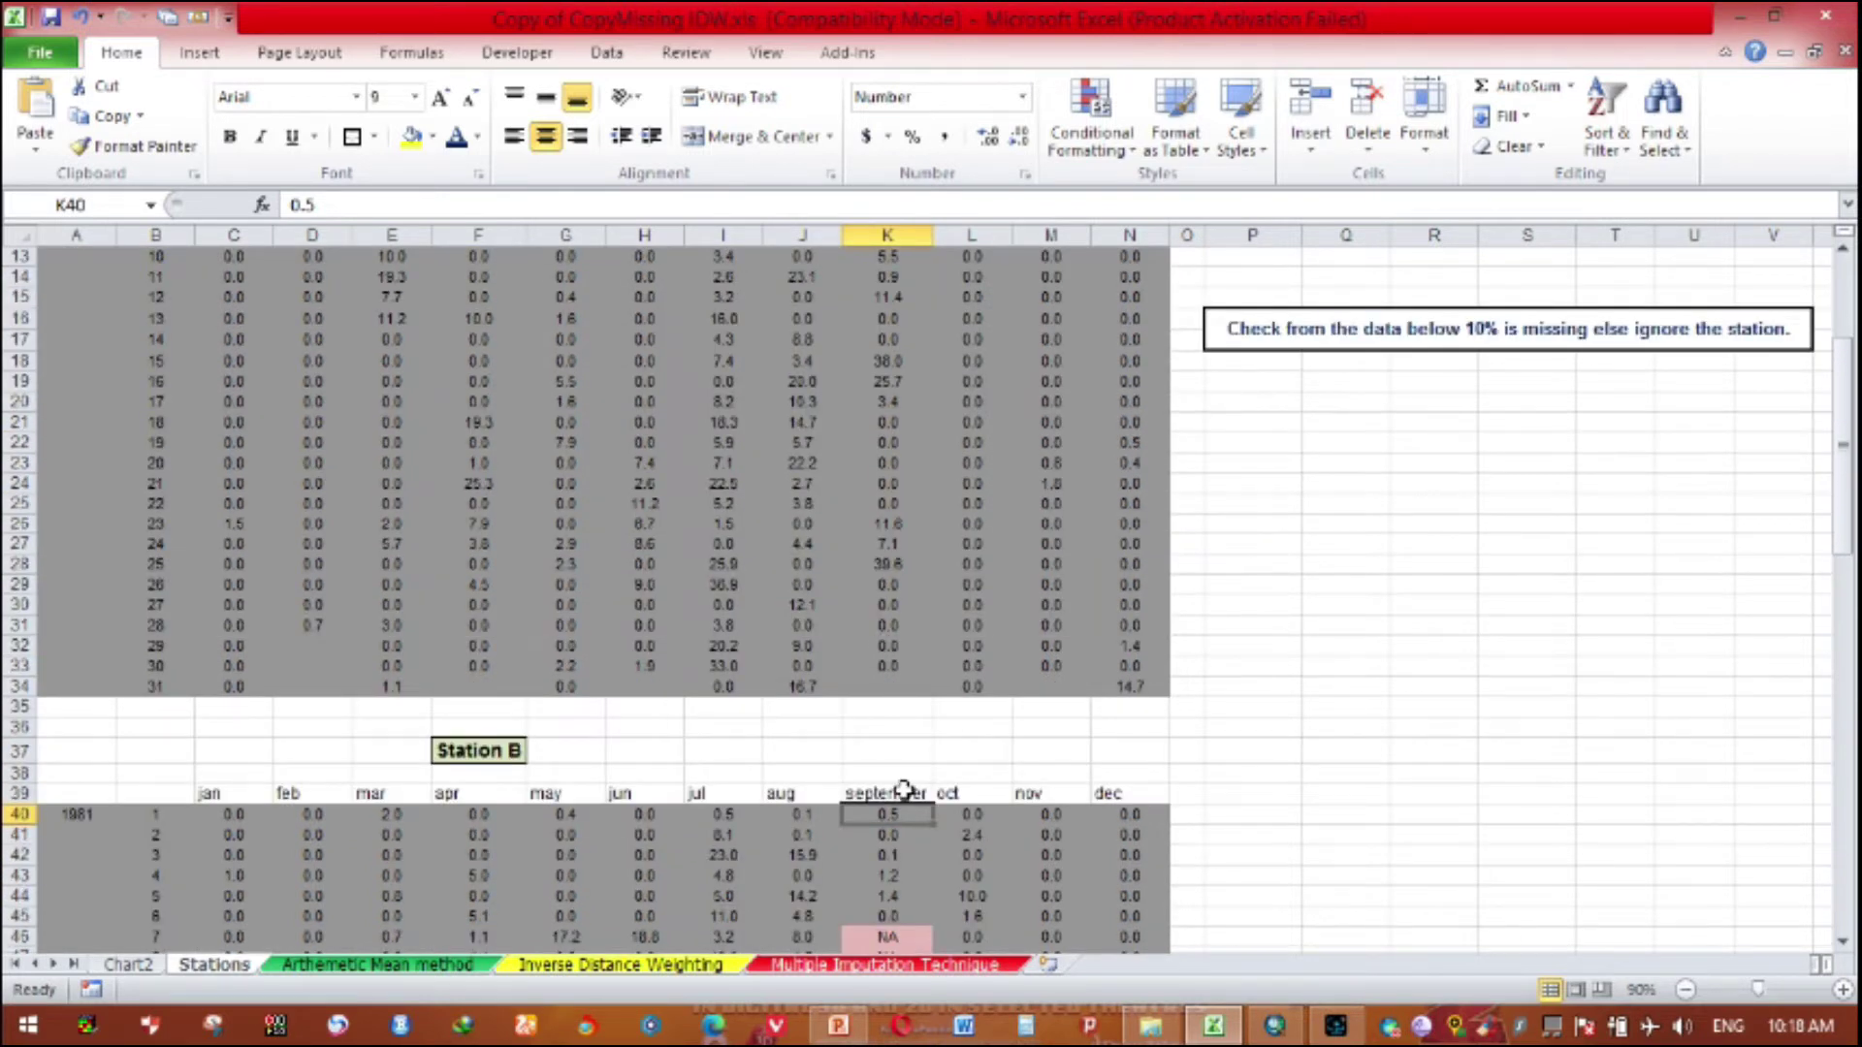
pyautogui.scroll(4, 897, 786)
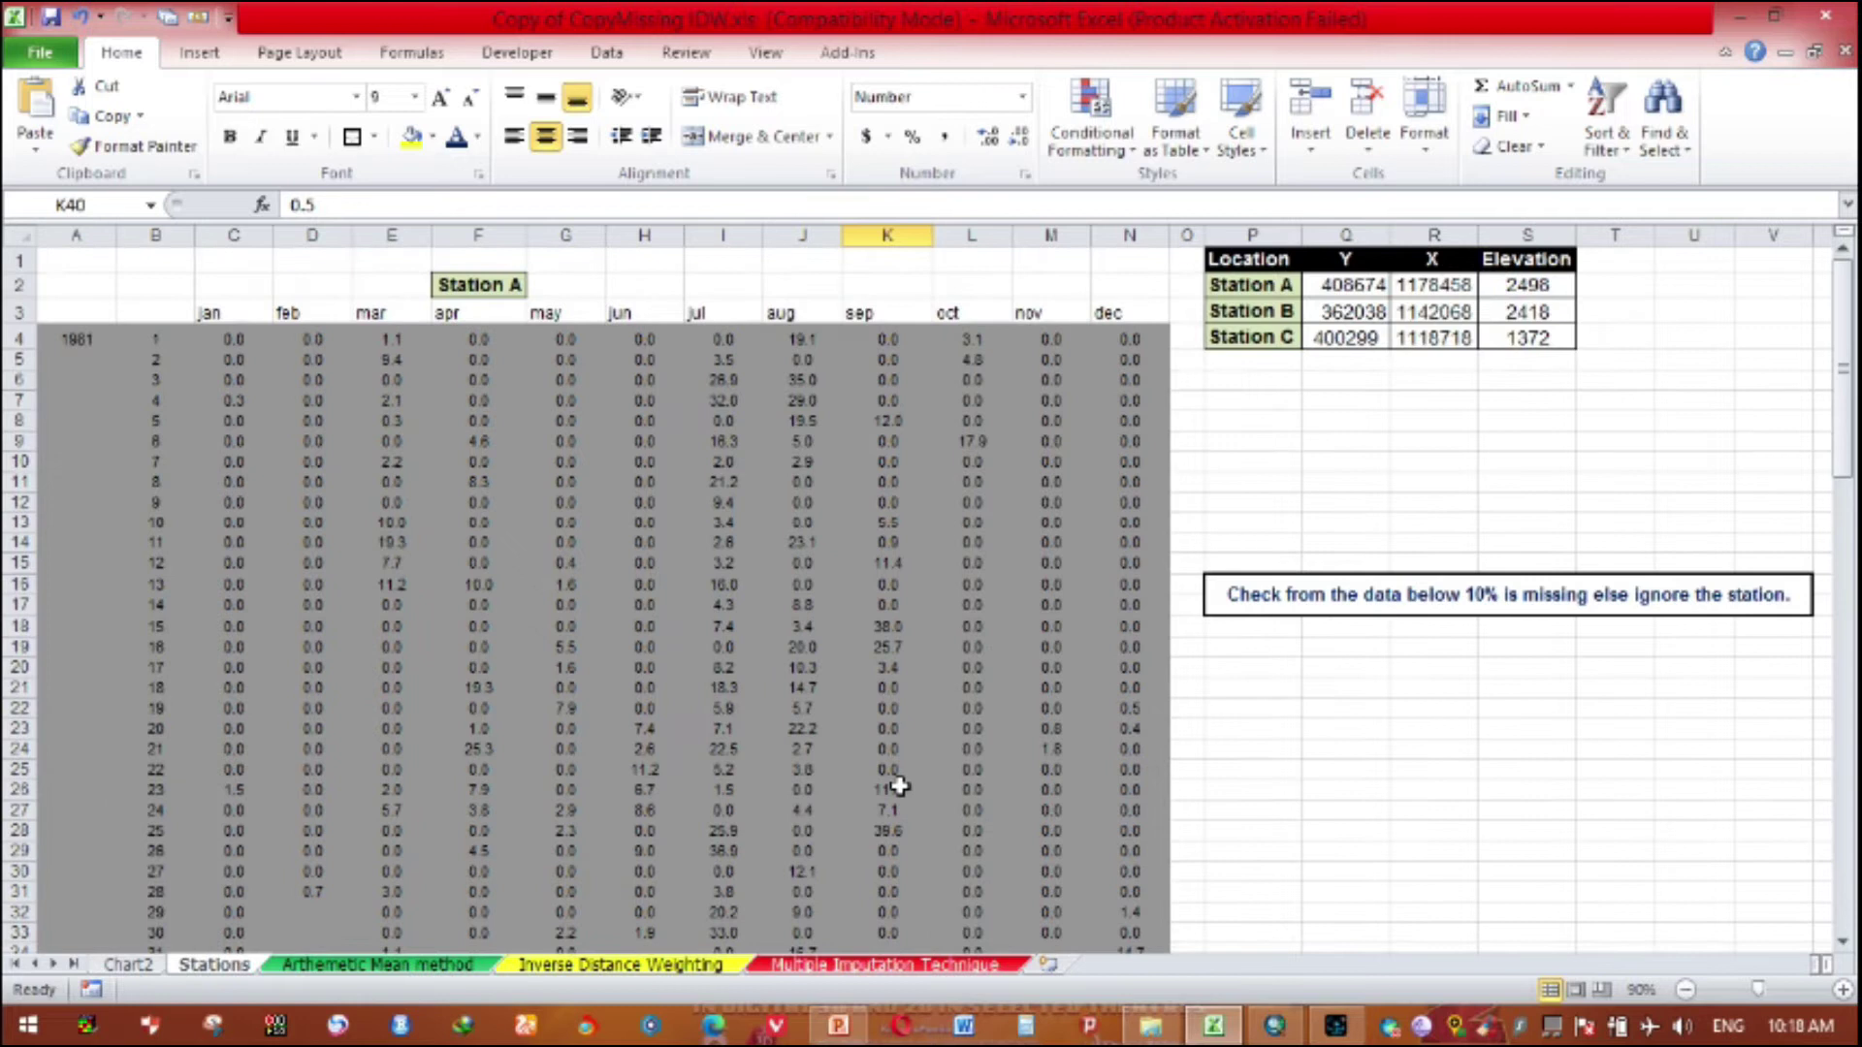
# Step: Compare the September columns of Stations A, B and C on the Stations sheet
pyautogui.click(865, 313)
pyautogui.scroll(-8, 947, 678)
pyautogui.click(885, 549)
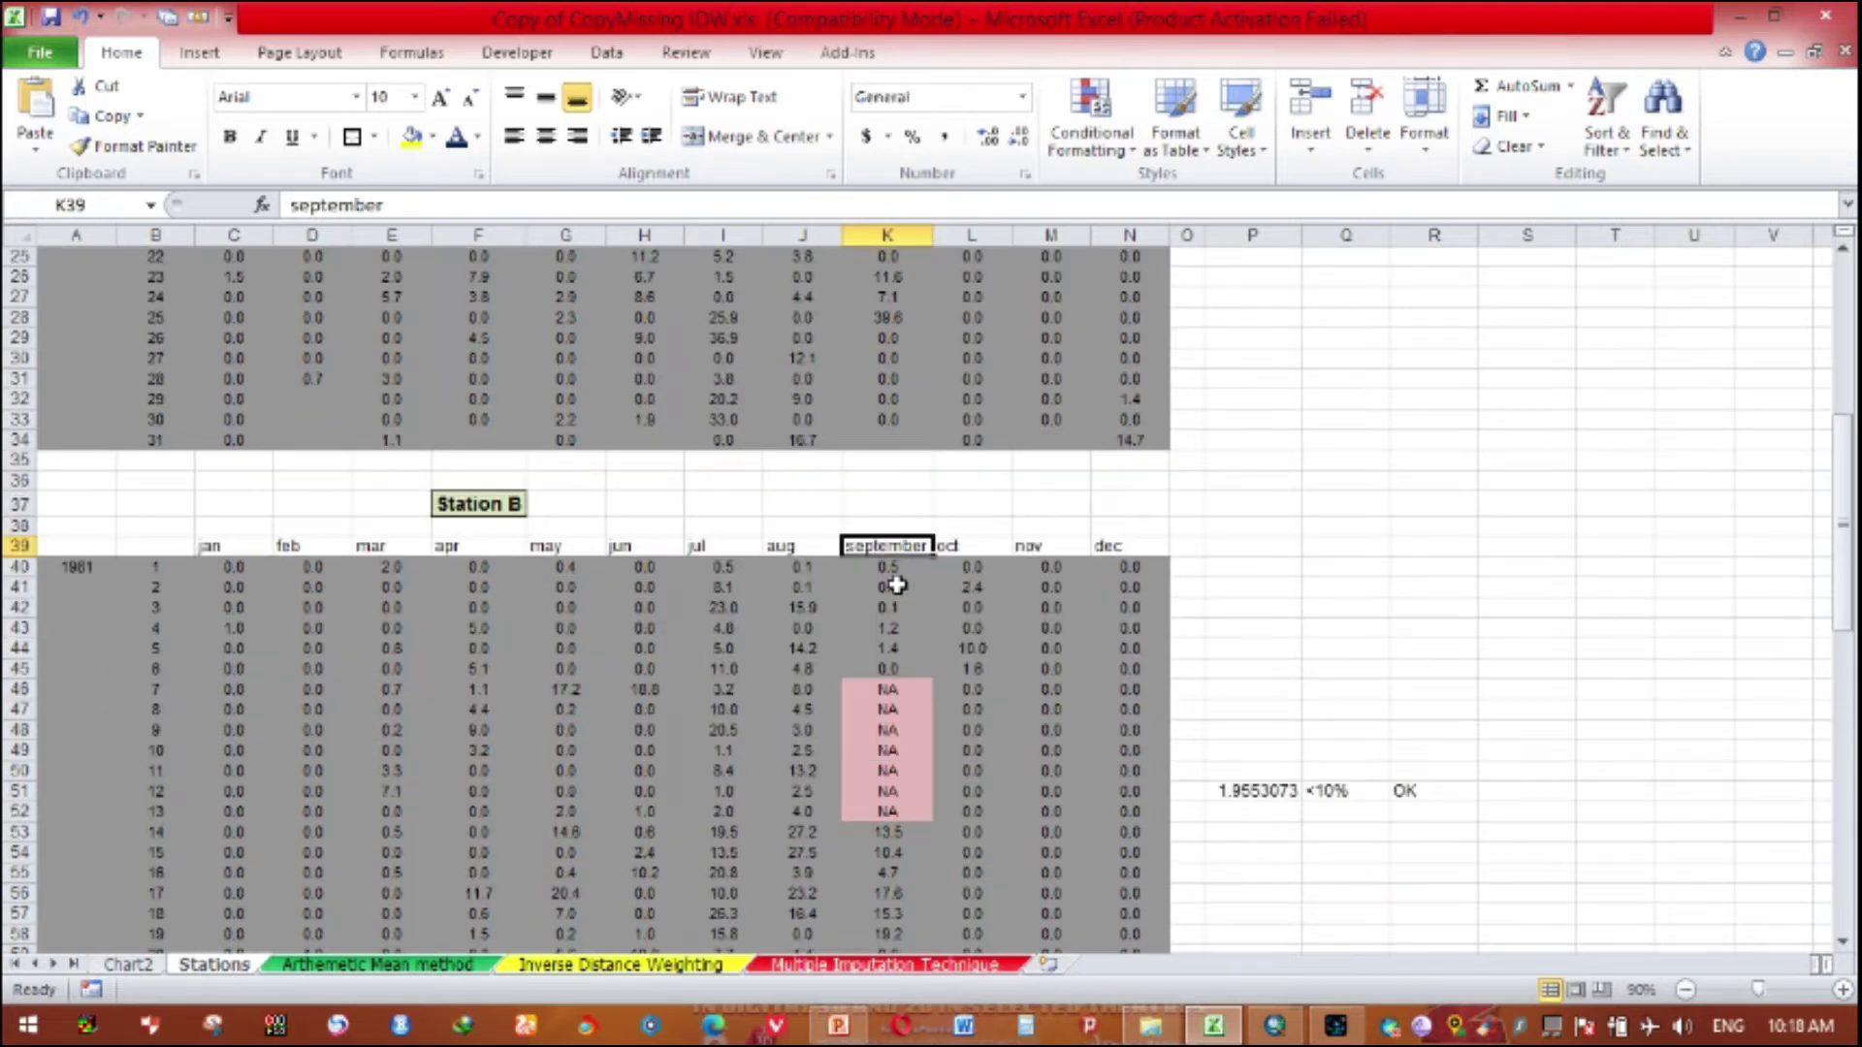
pyautogui.scroll(-12, 896, 585)
pyautogui.click(902, 527)
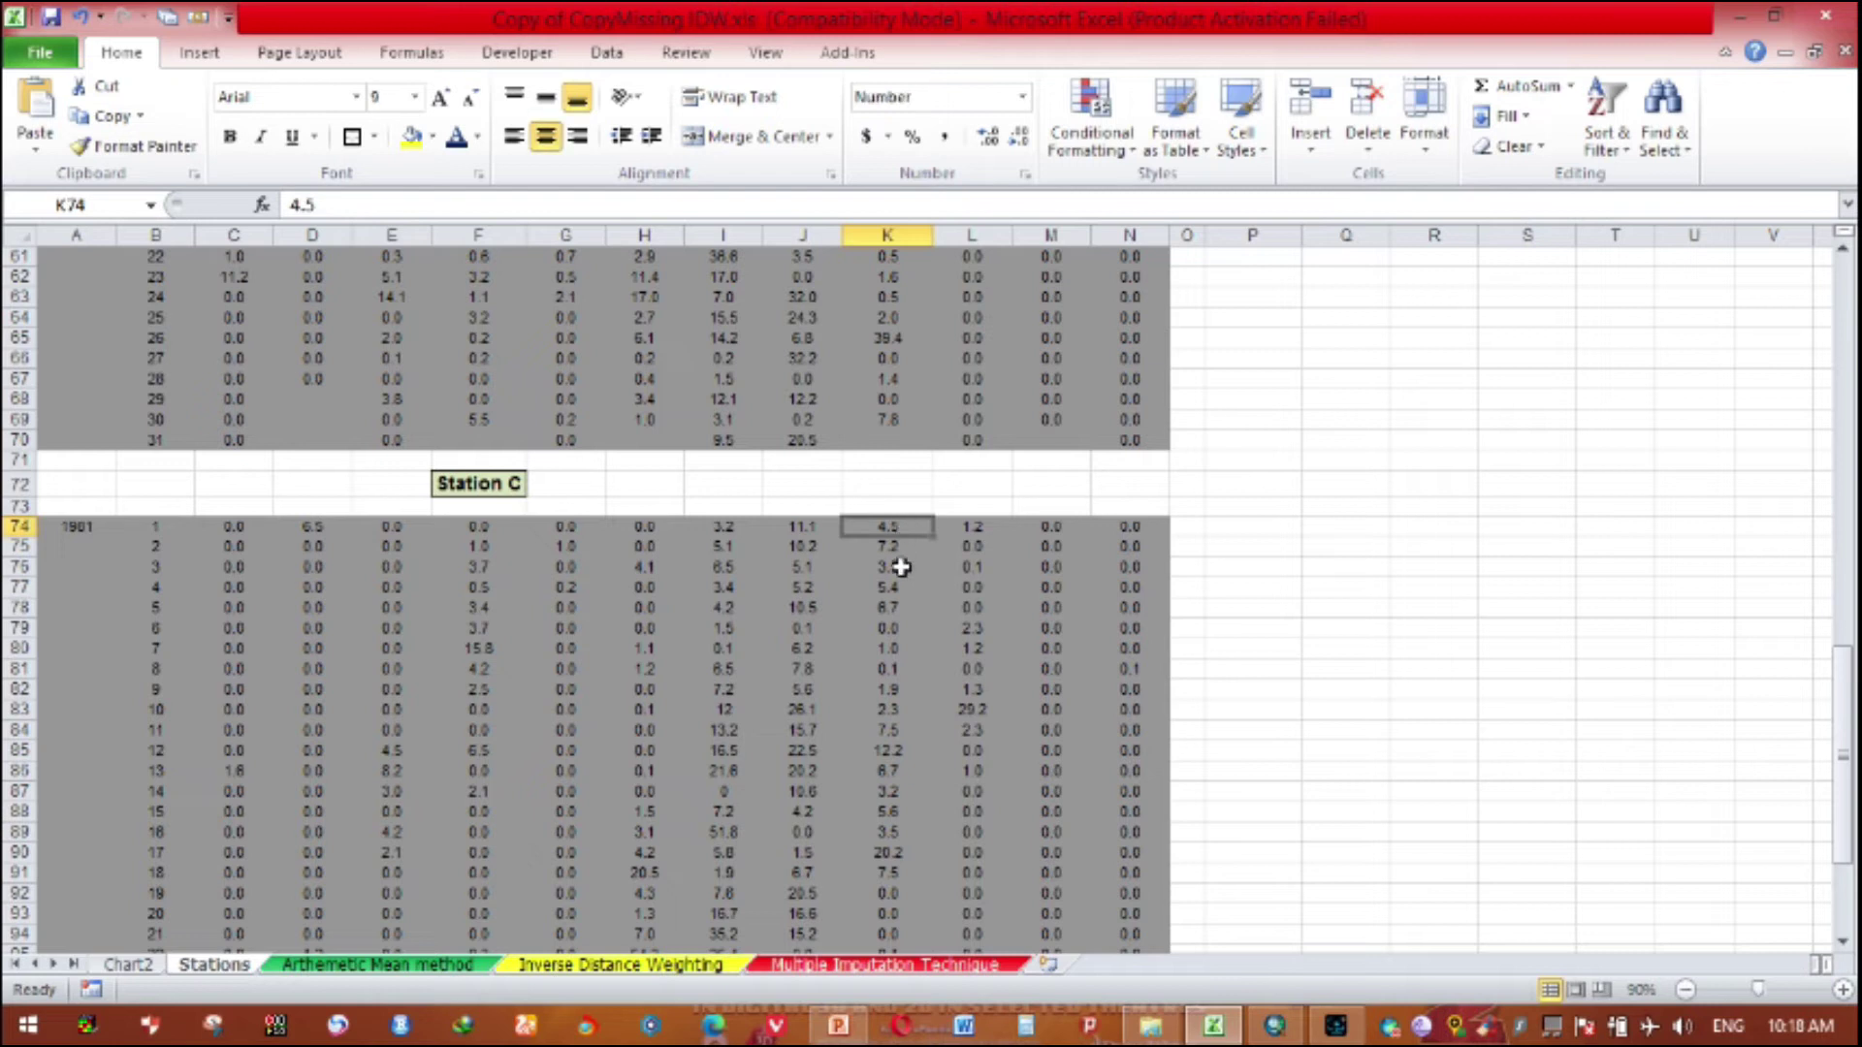
pyautogui.scroll(-5, 888, 717)
pyautogui.scroll(11, 877, 747)
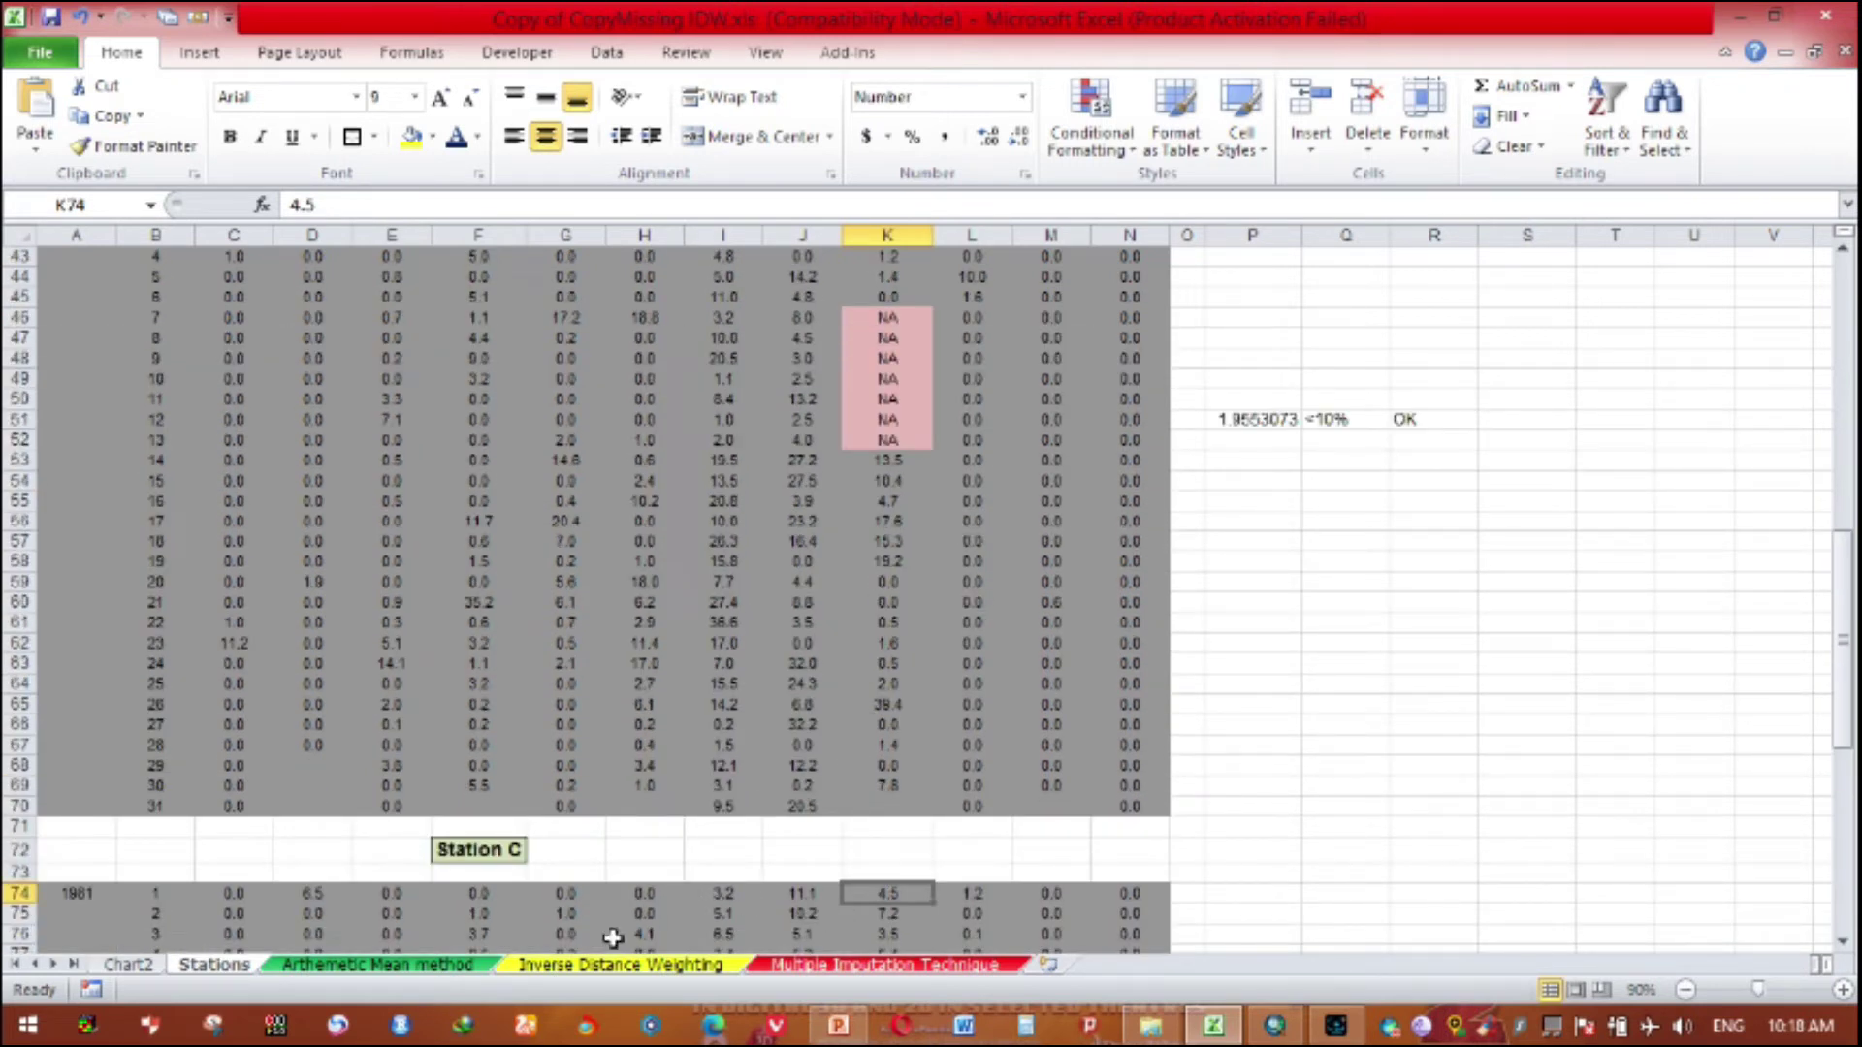
# Step: Review the September 1981 rows for all three stations on the Arthemetic Mean method sheet, then the Chart2 procedure
pyautogui.click(437, 965)
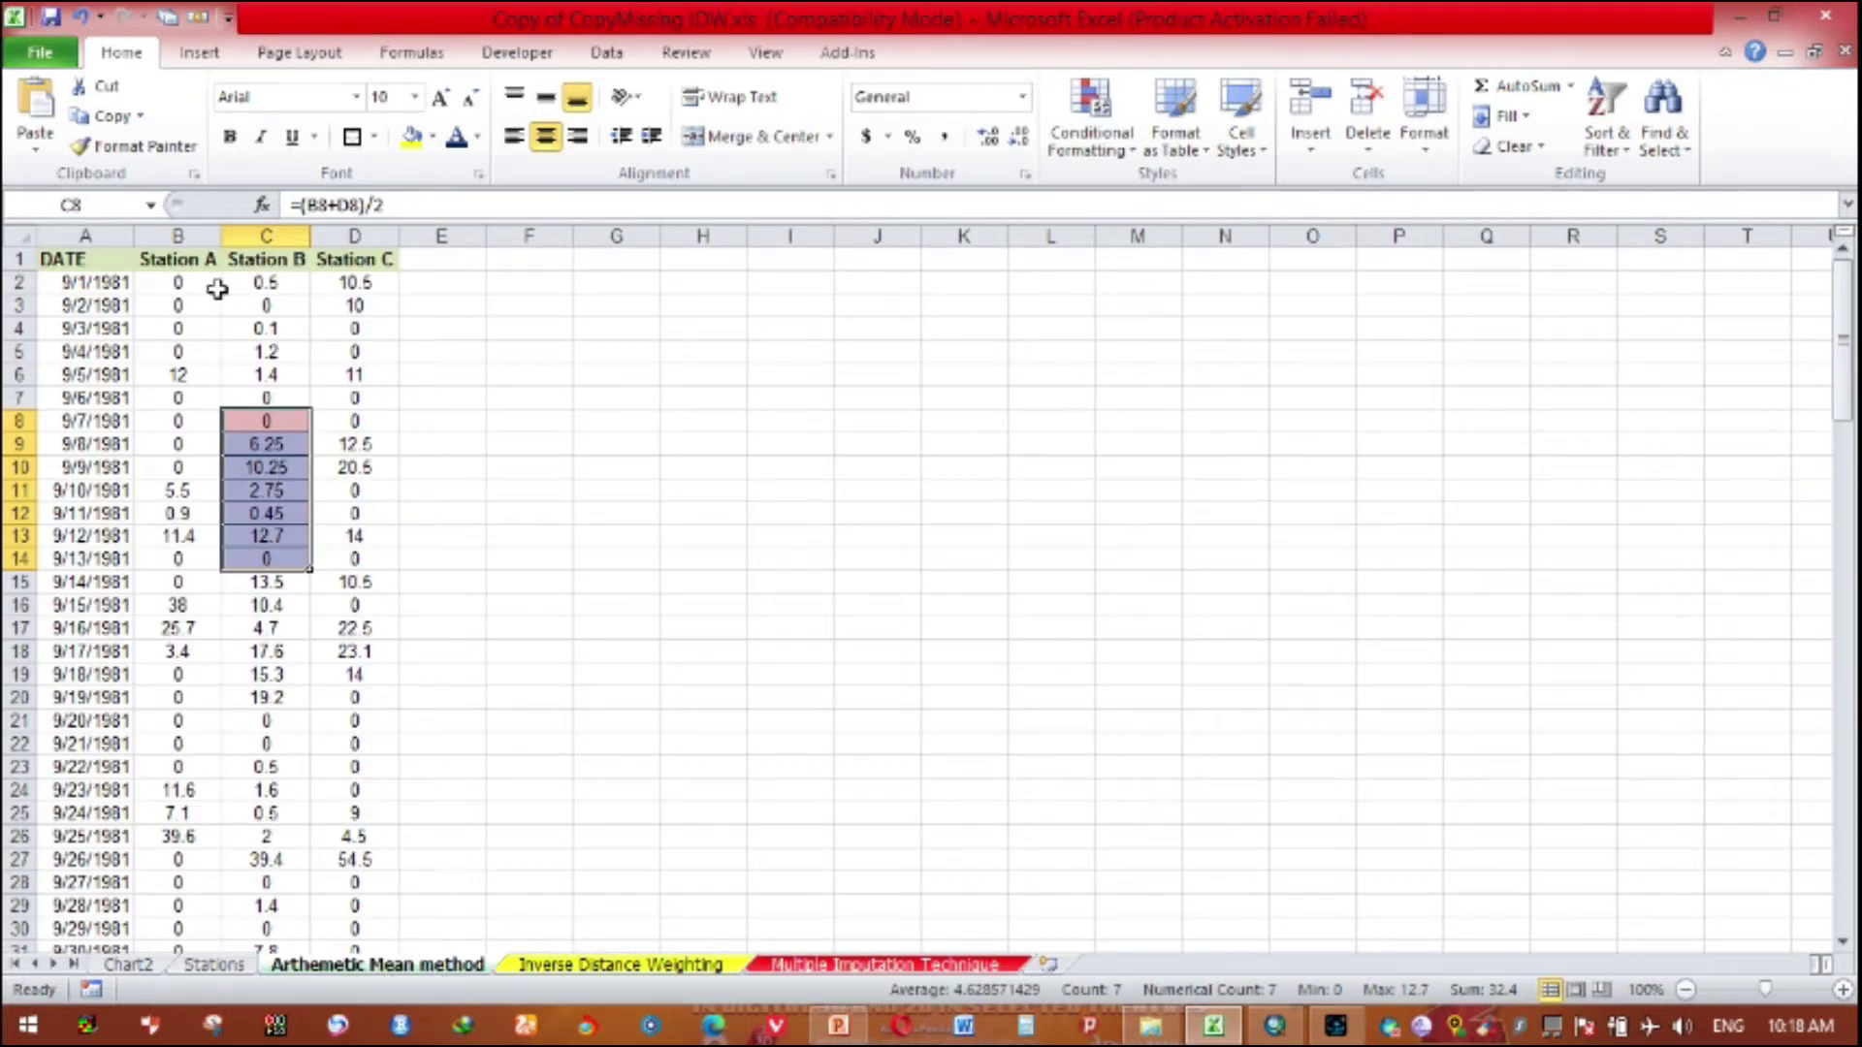
pyautogui.moveTo(202, 282); pyautogui.dragTo(179, 535)
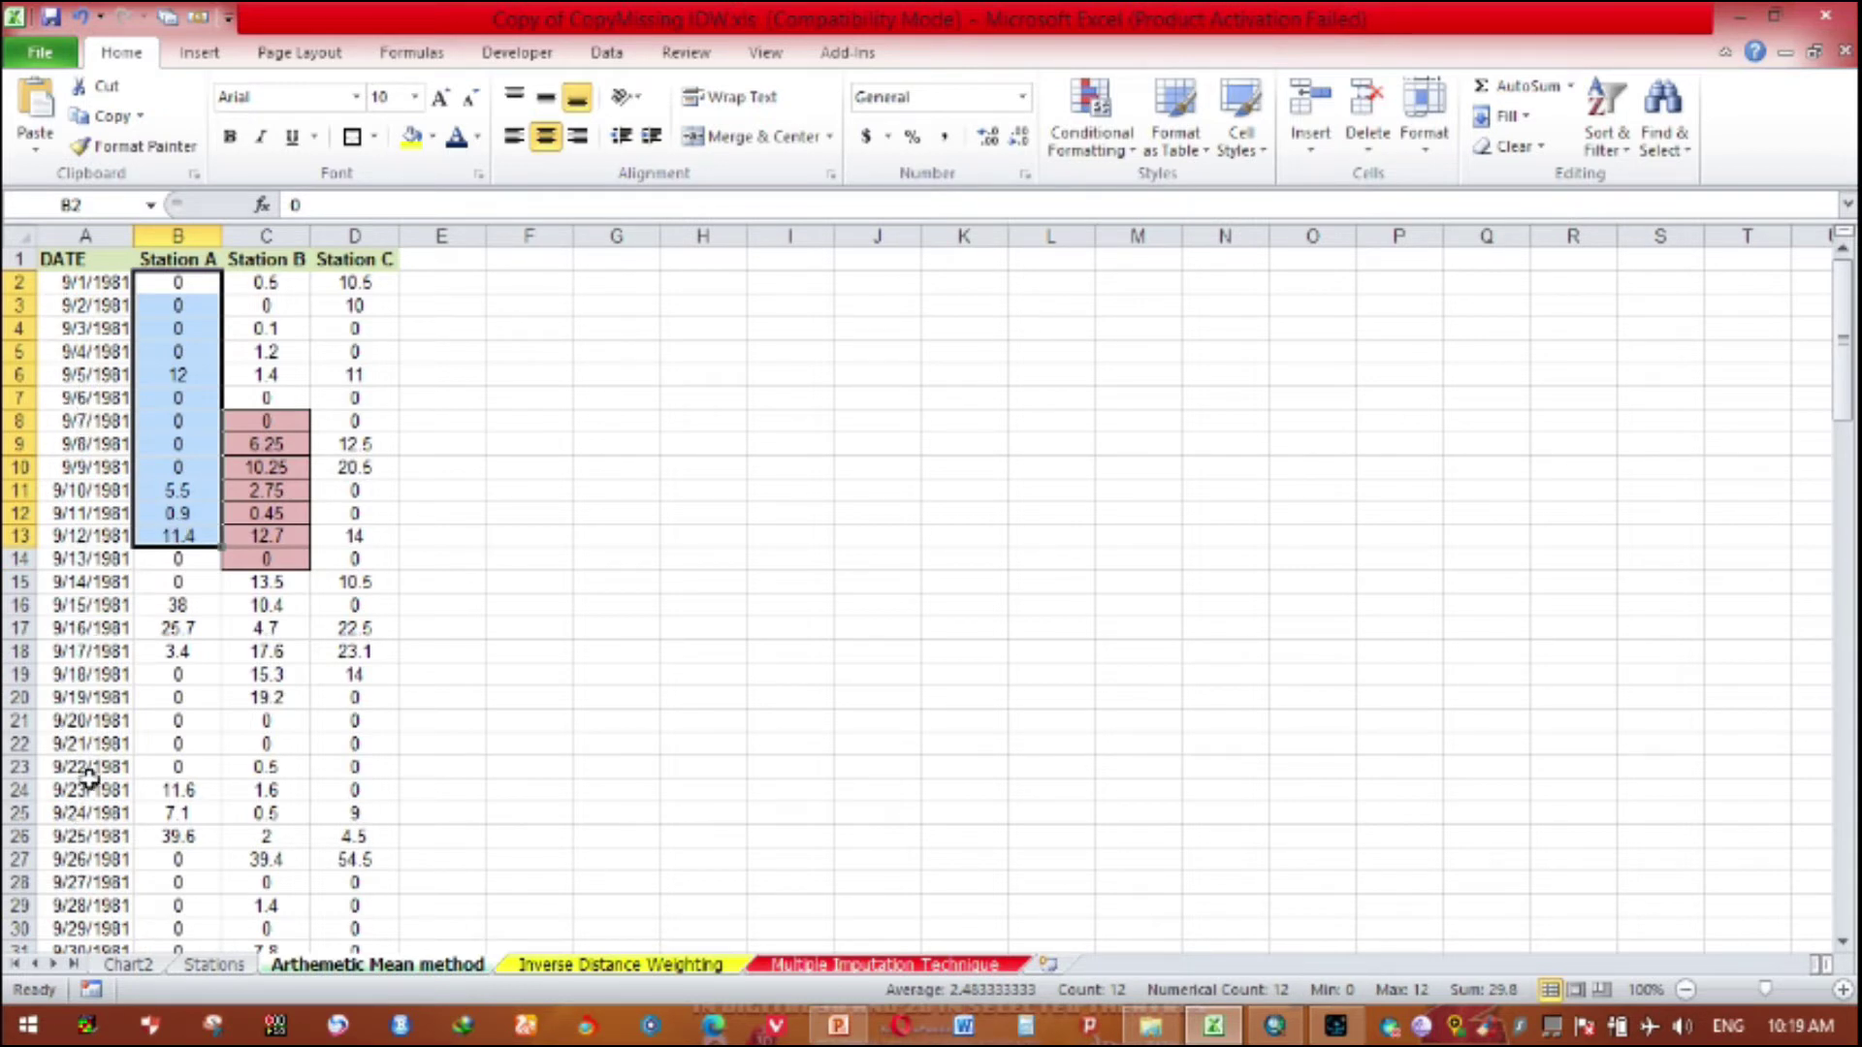
pyautogui.scroll(-6, 120, 803)
pyautogui.scroll(4, 120, 802)
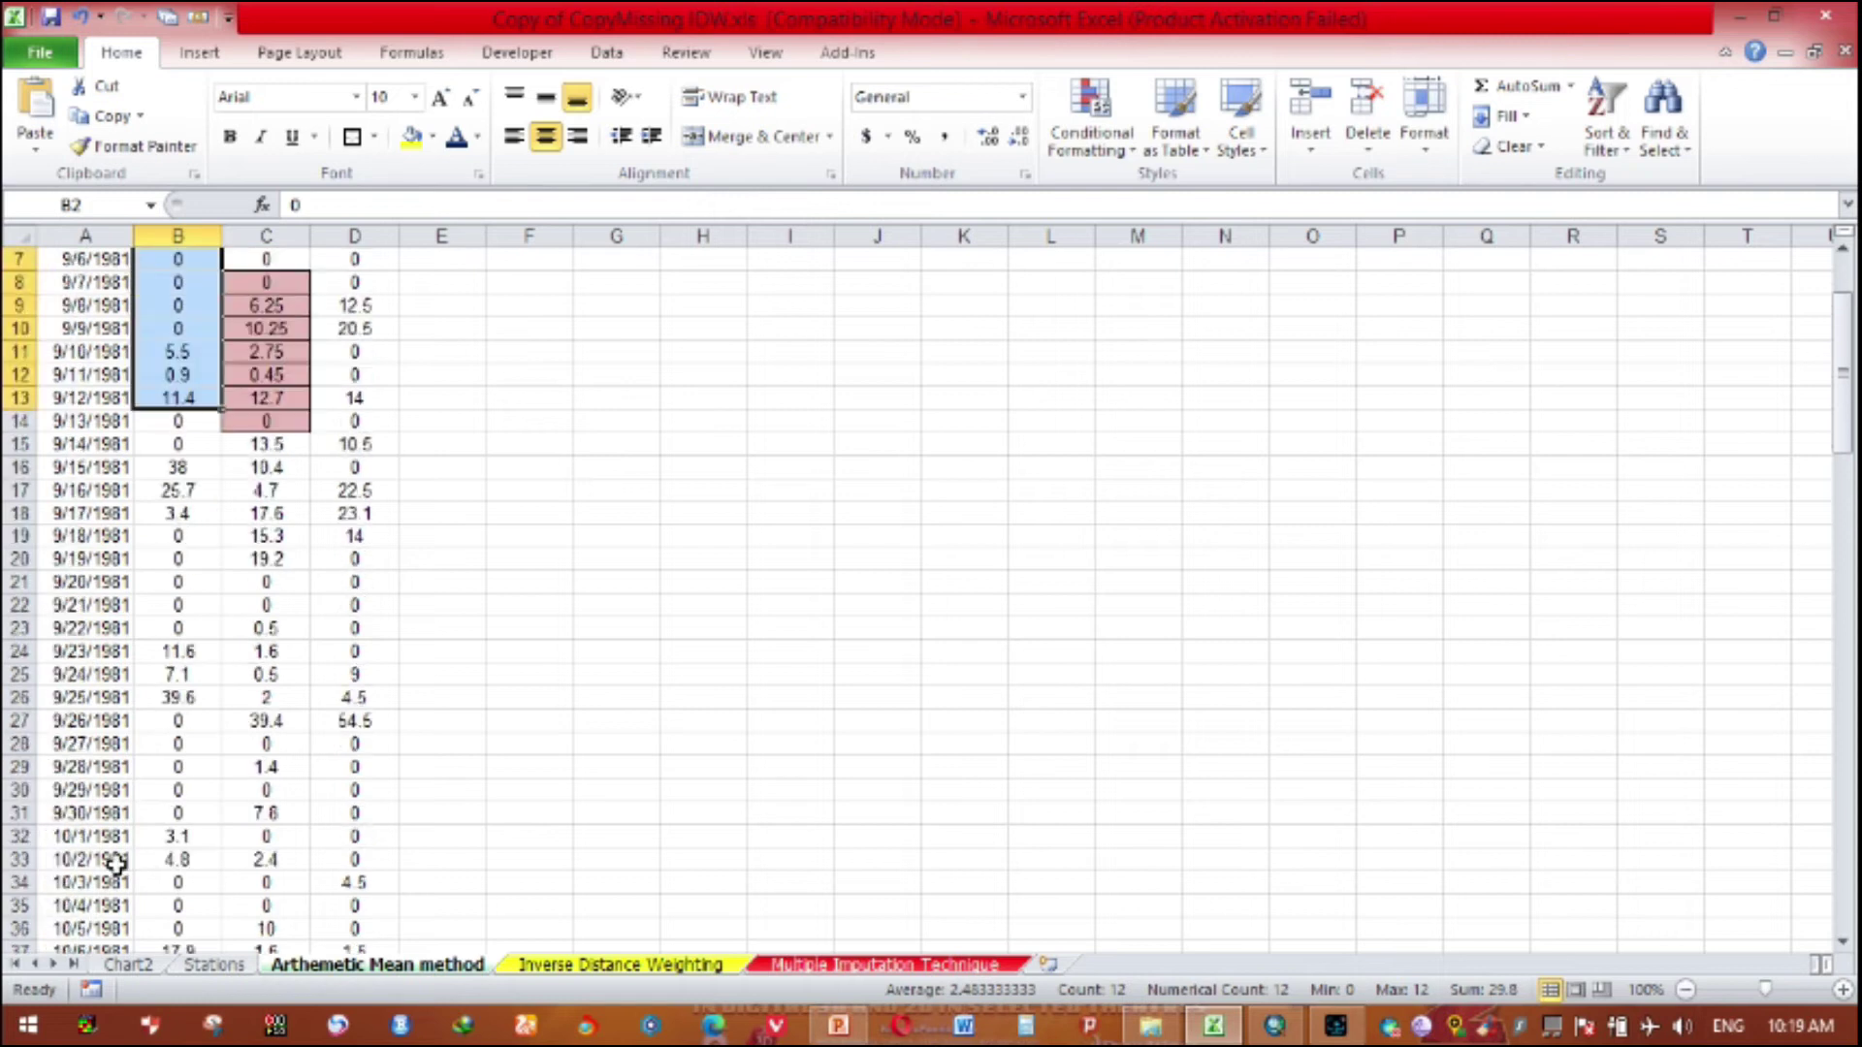
pyautogui.click(117, 813)
pyautogui.moveTo(116, 813); pyautogui.dragTo(341, 813)
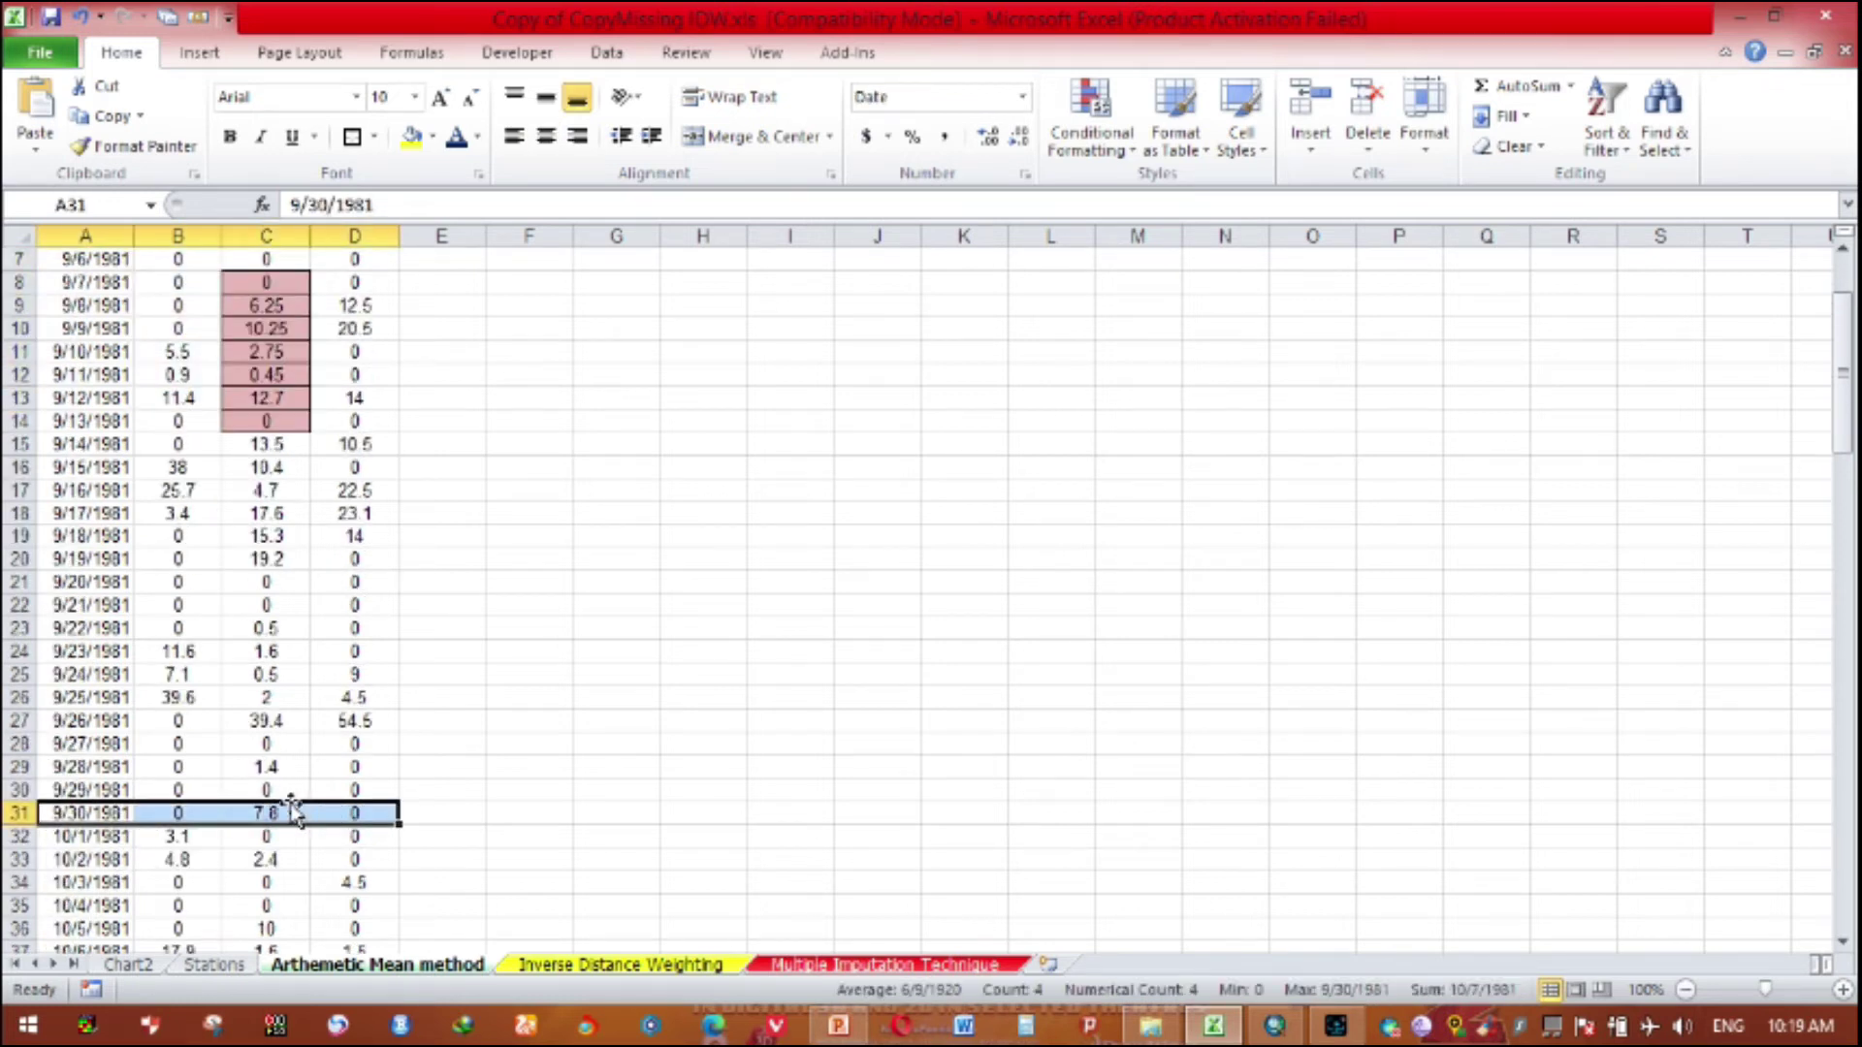
pyautogui.scroll(2, 261, 740)
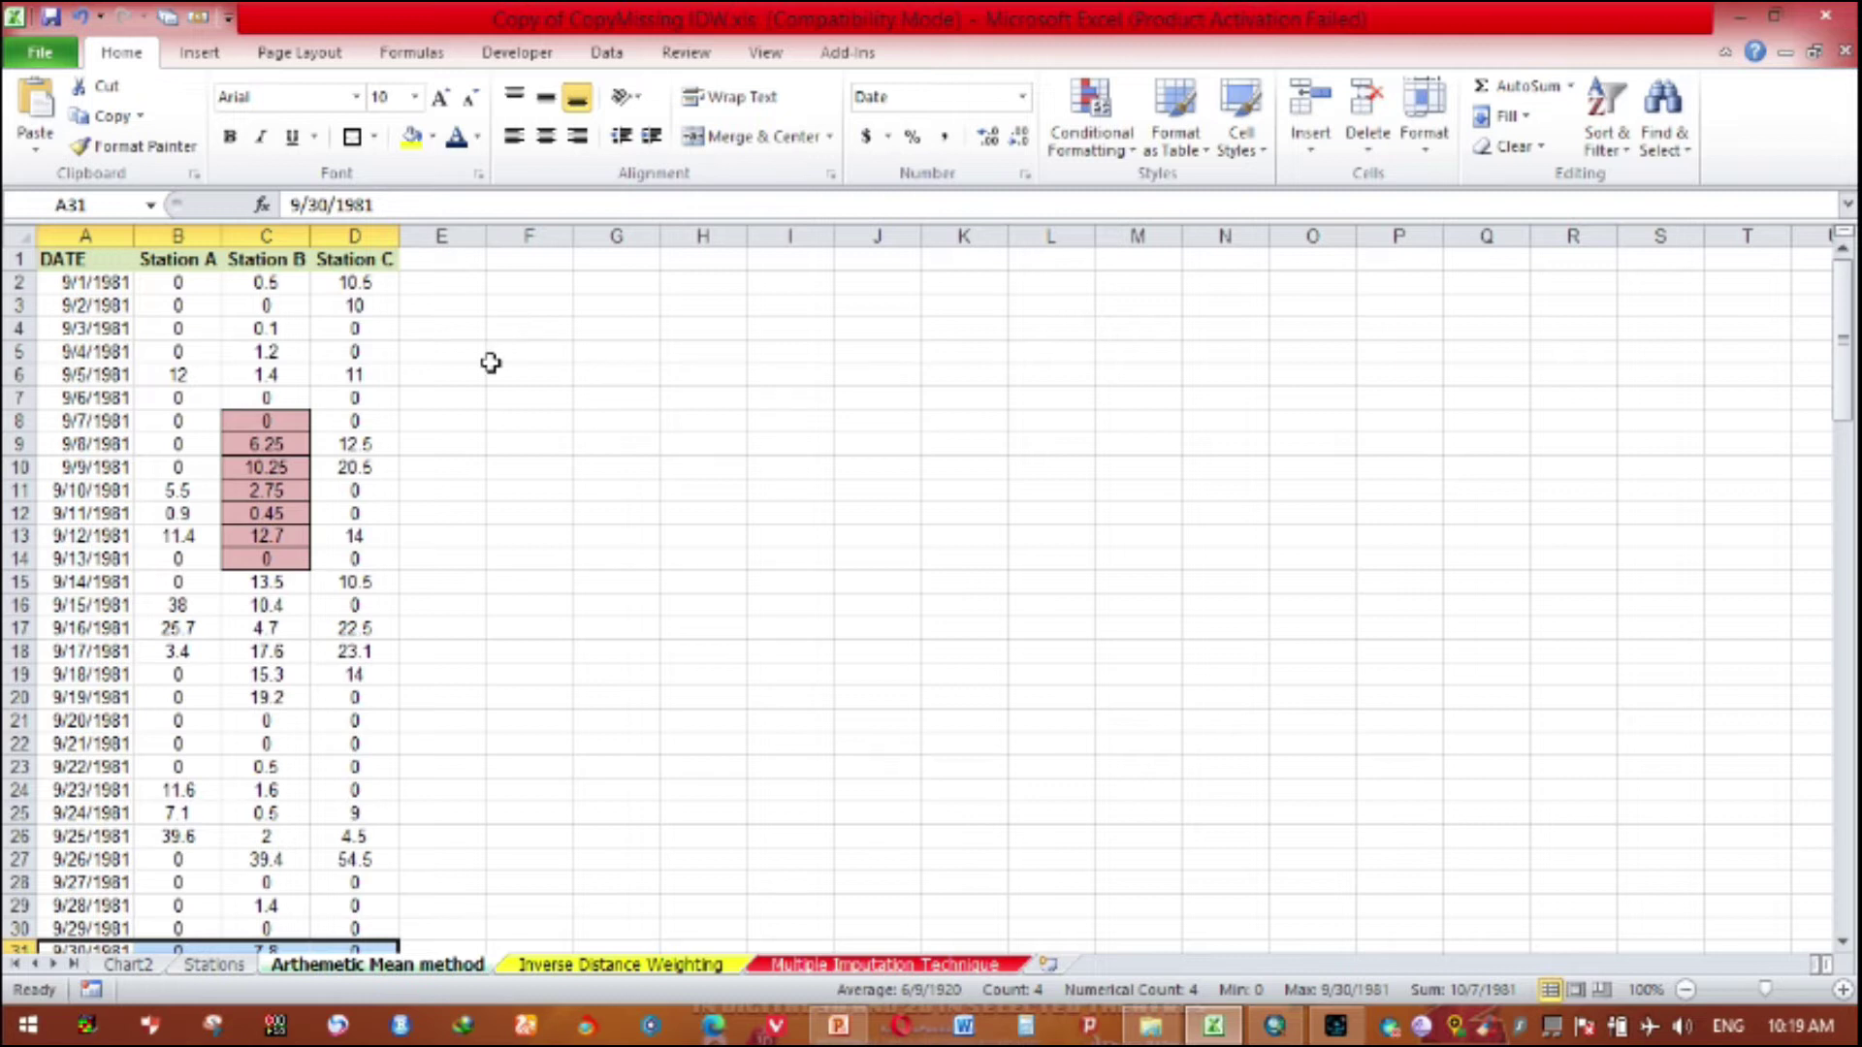
pyautogui.click(148, 971)
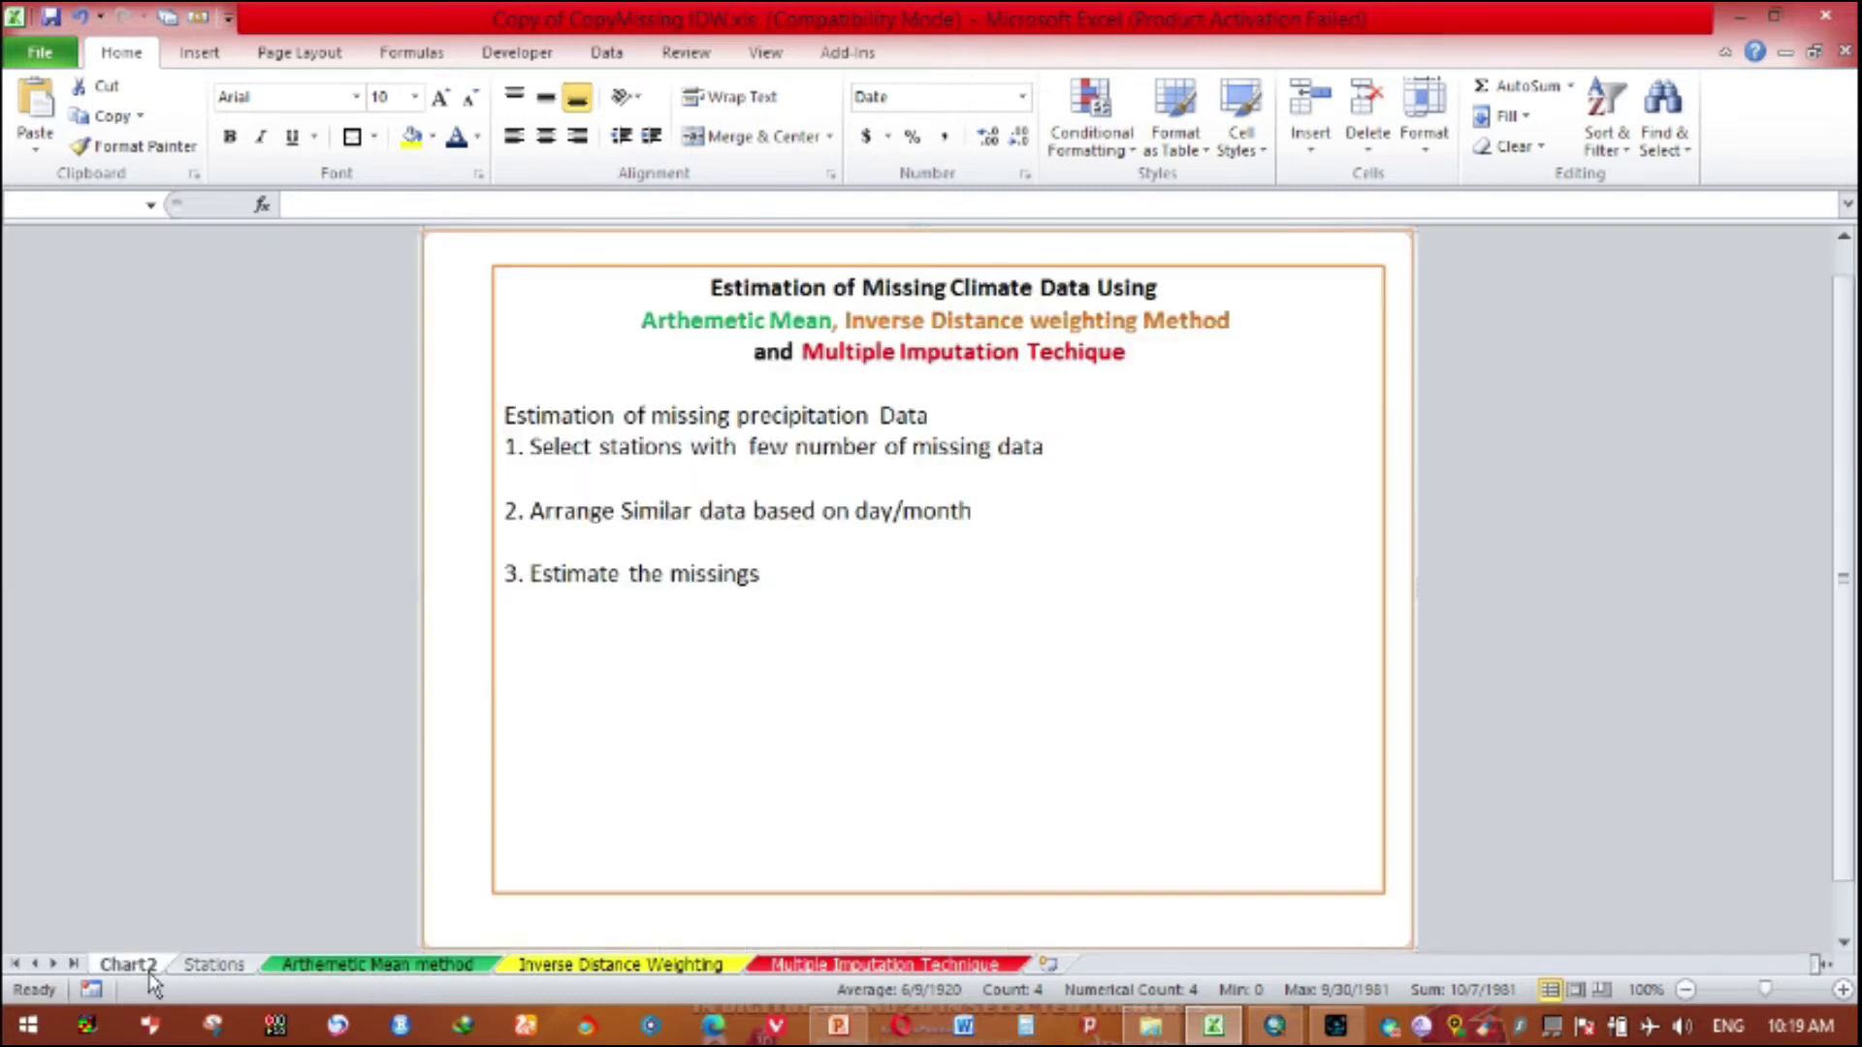
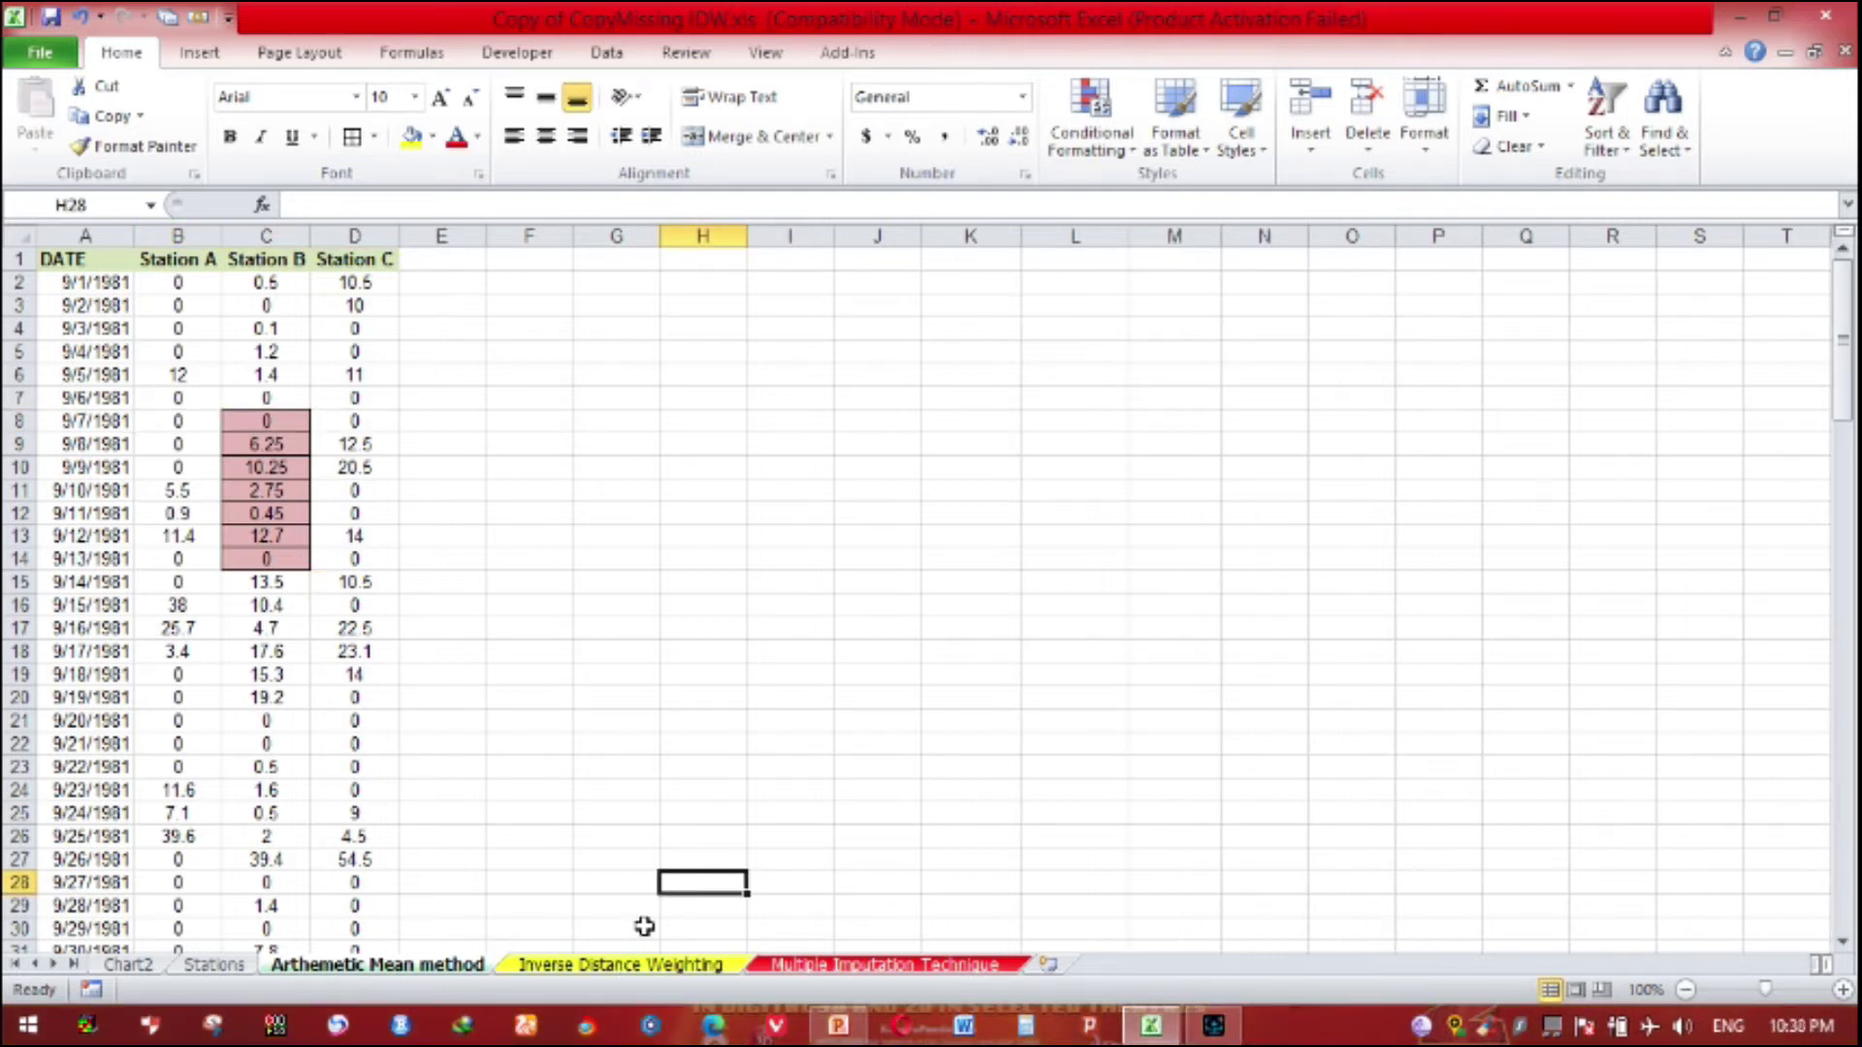
# Step: Examine the Inverse Distance Weighting sheet's V0 equation and the formulas for the A-B and B-C station distances
pyautogui.click(657, 965)
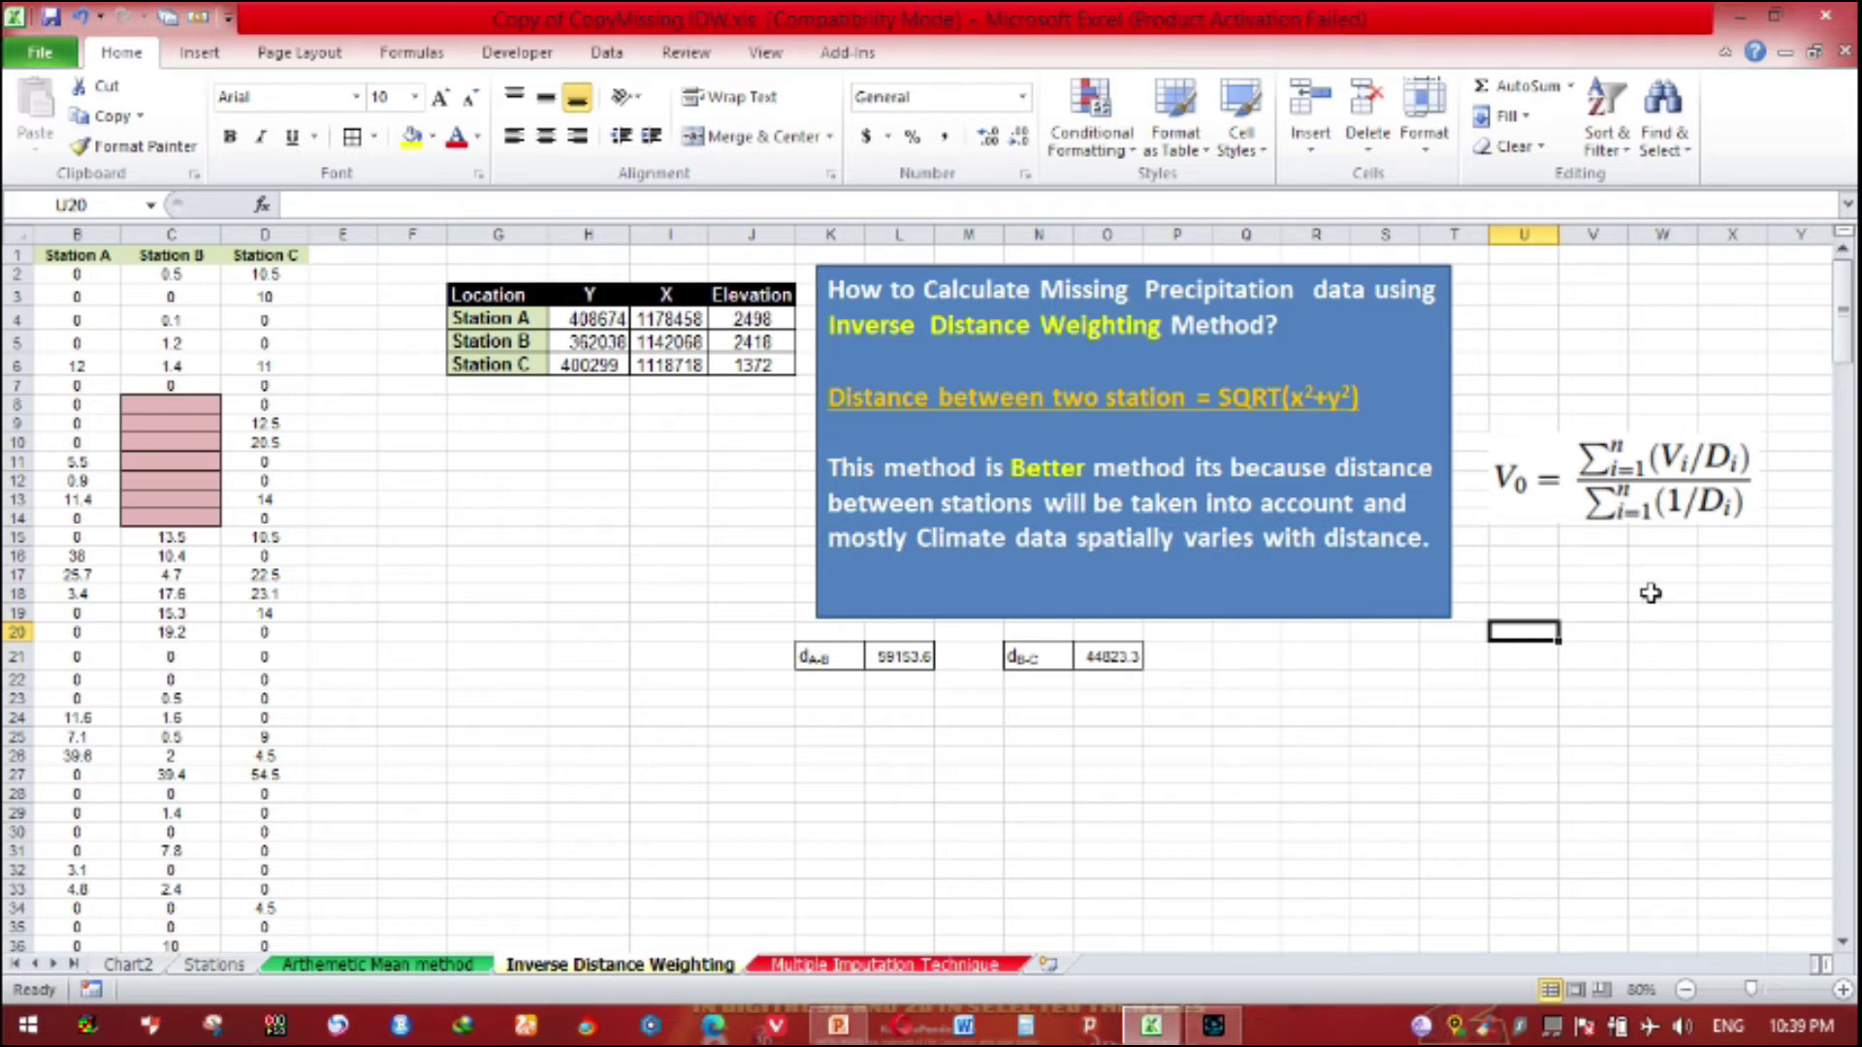
pyautogui.click(1591, 524)
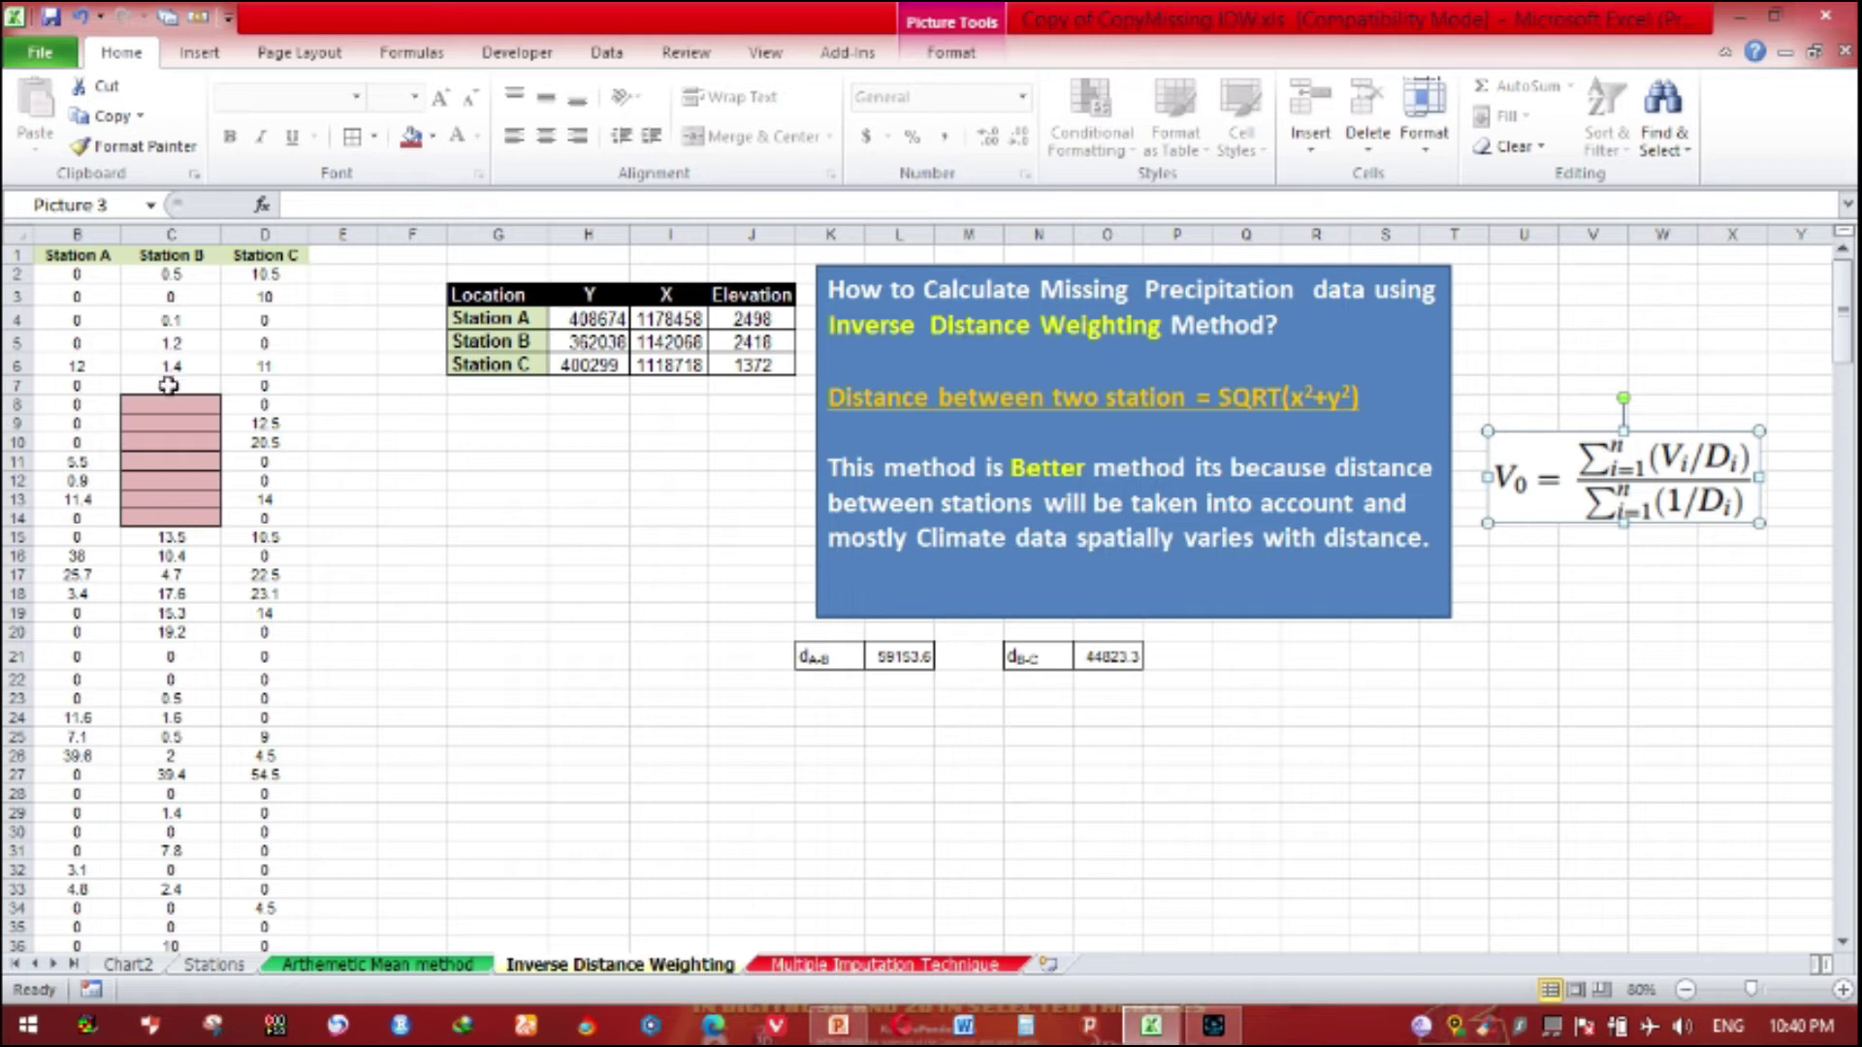
pyautogui.click(837, 663)
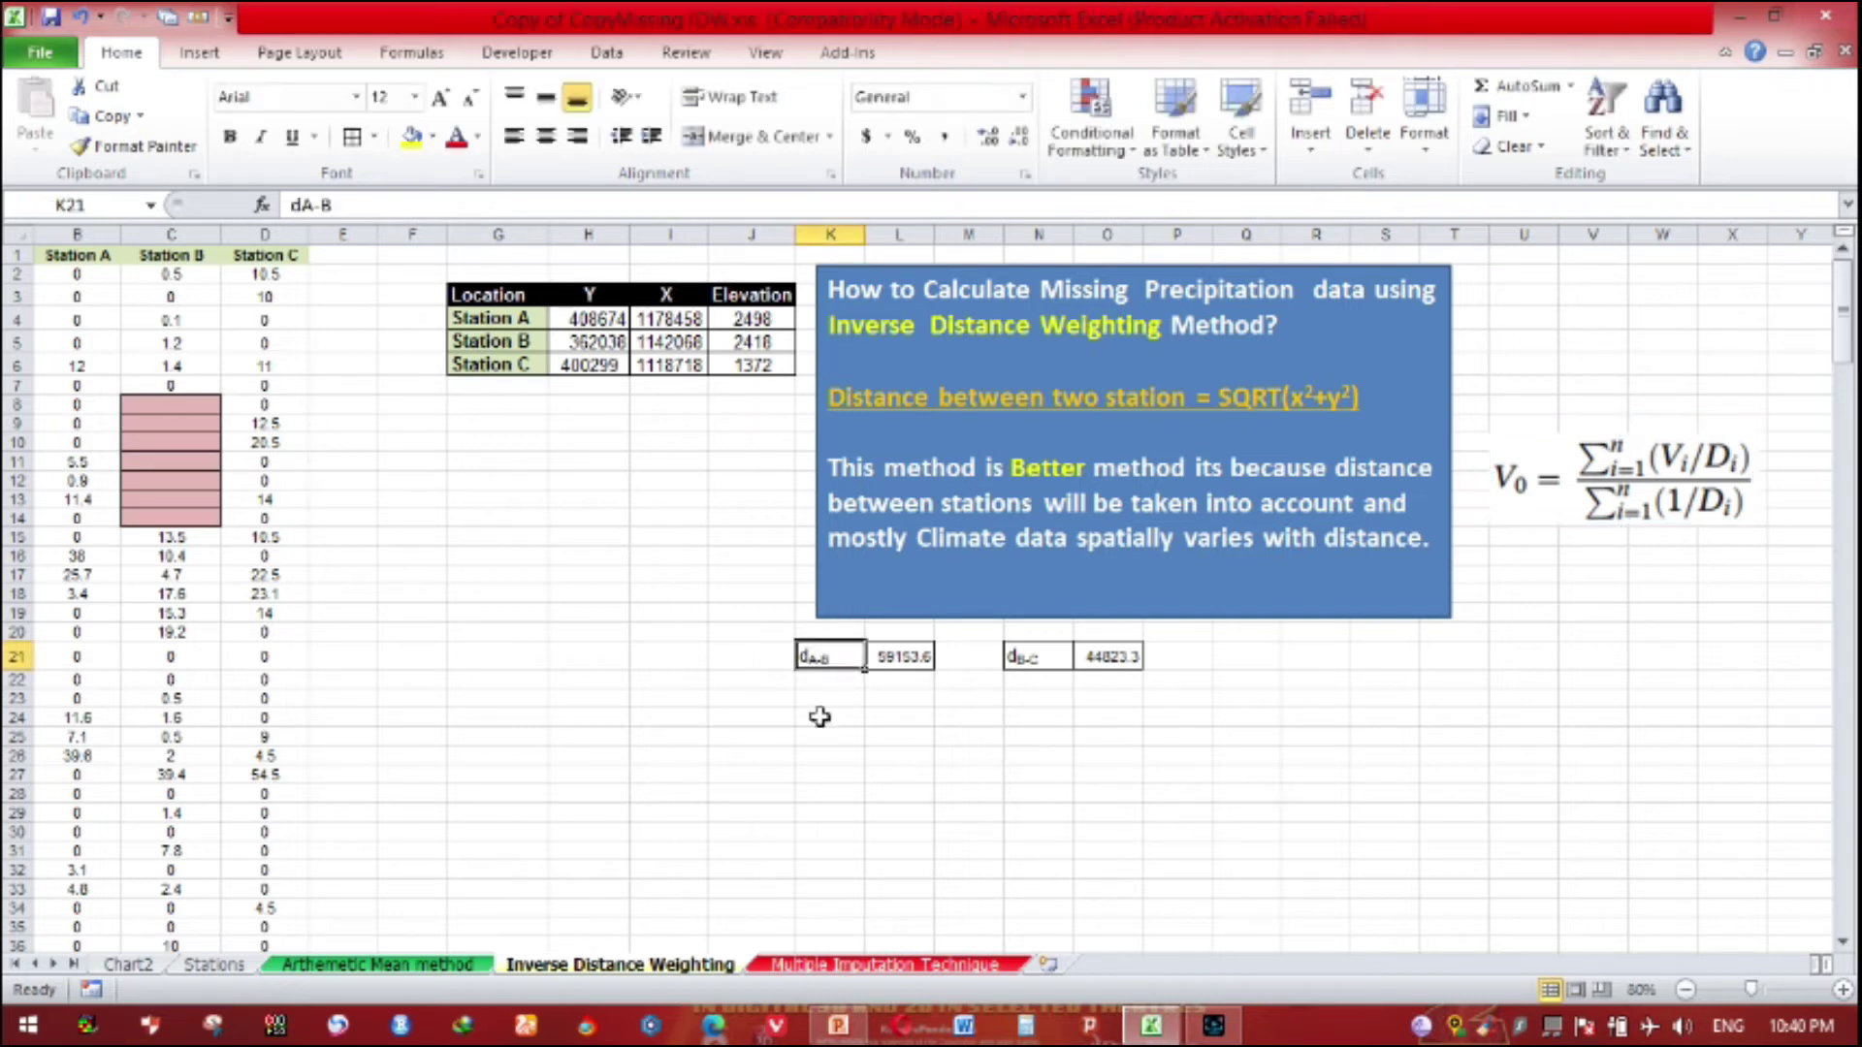
pyautogui.click(879, 666)
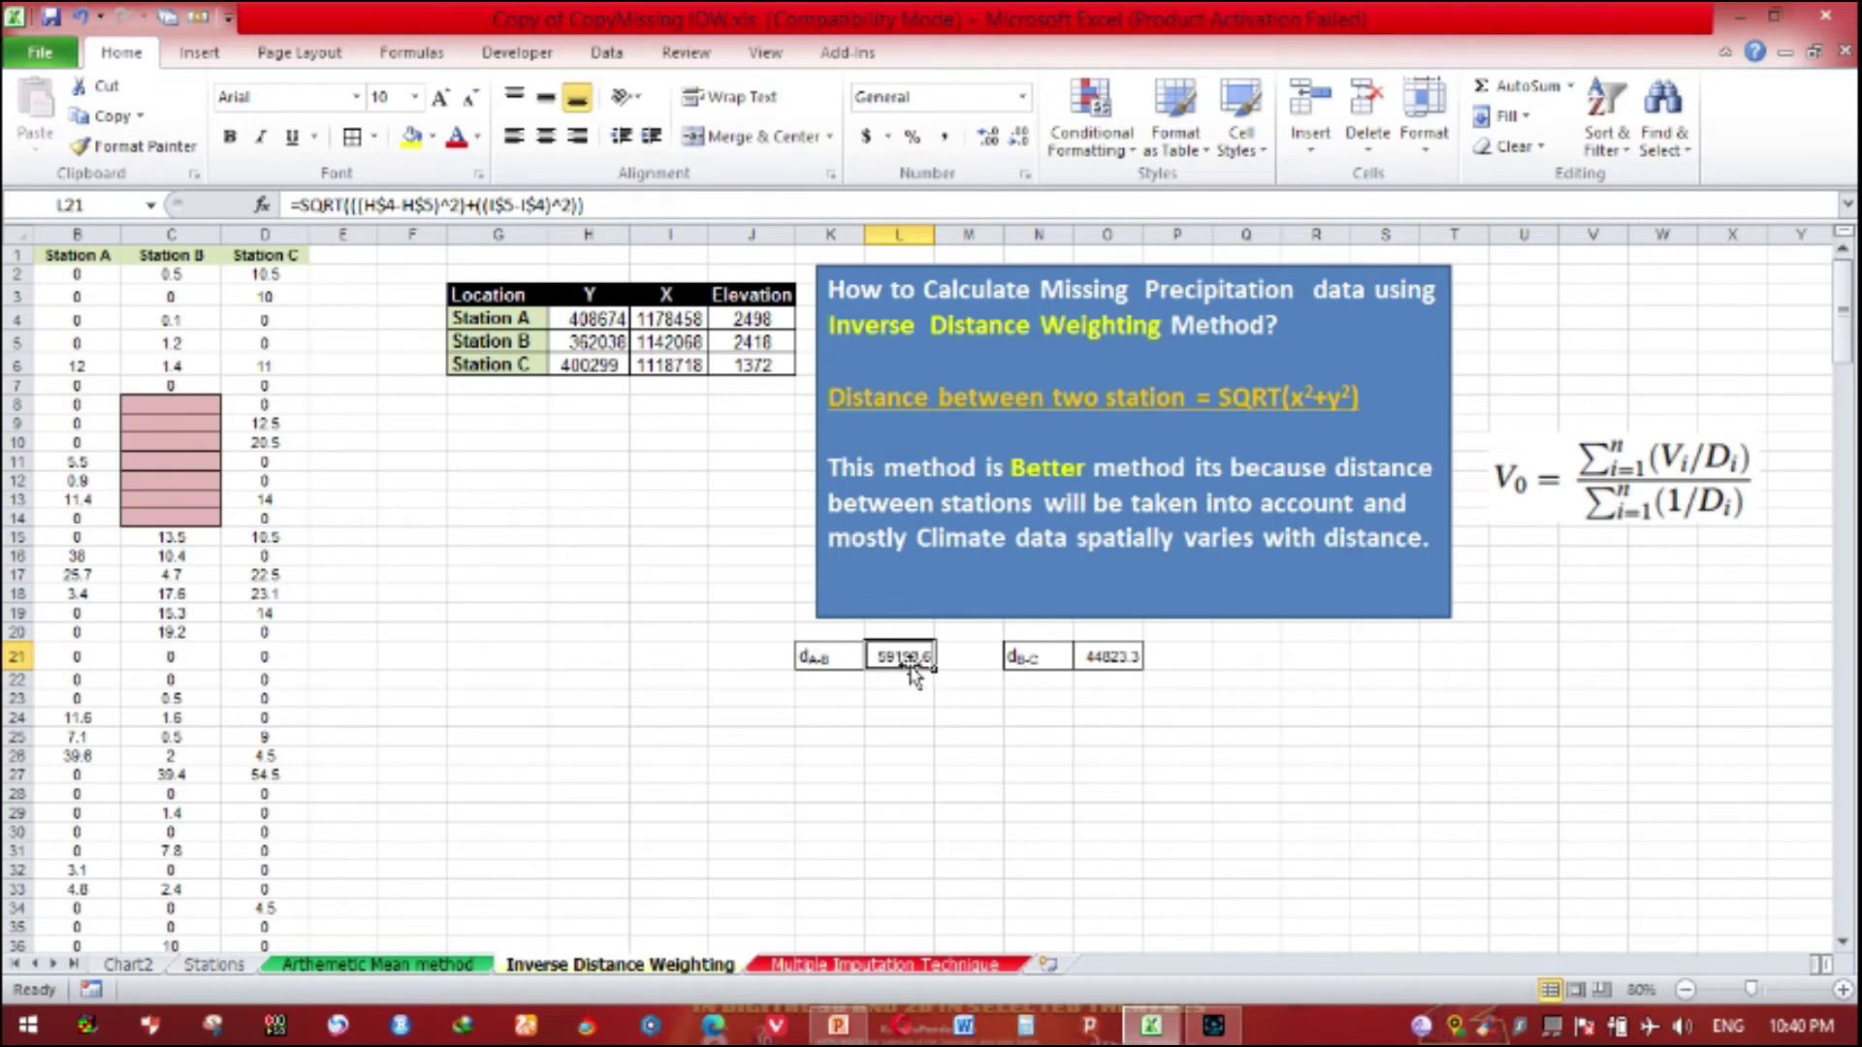
pyautogui.click(1041, 660)
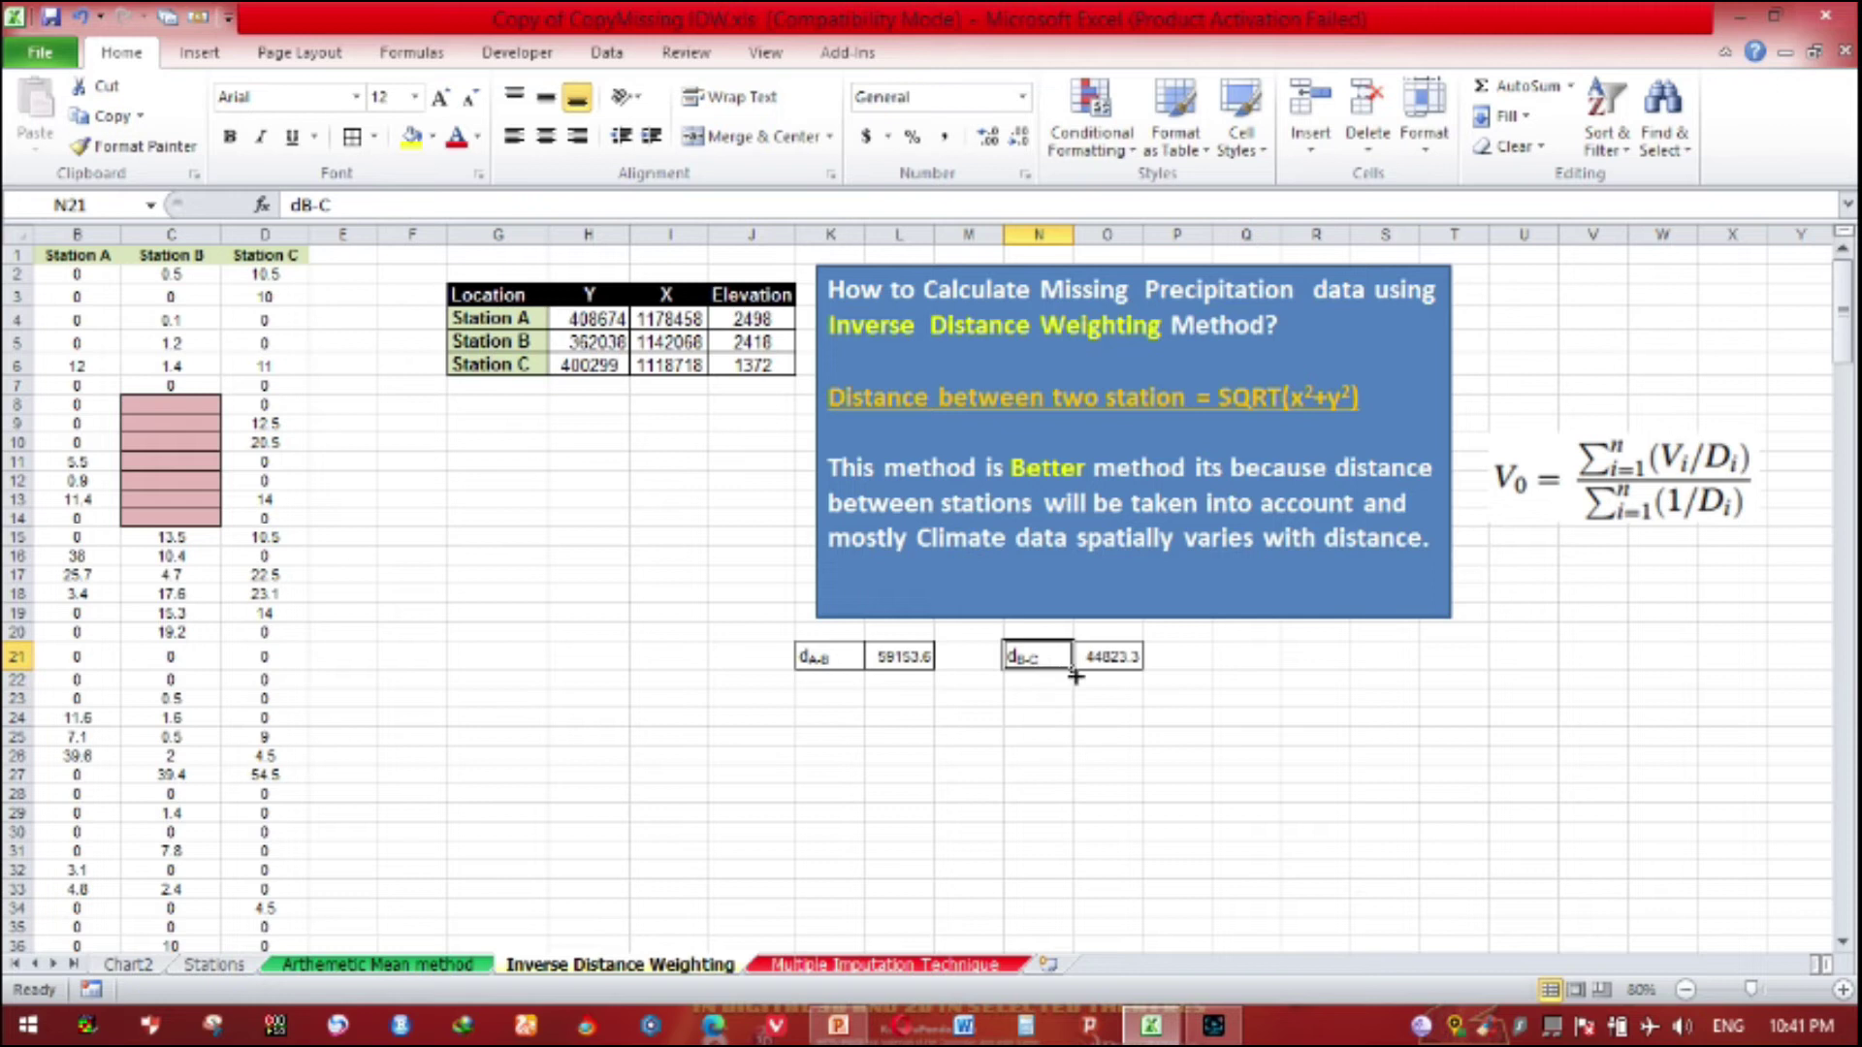
pyautogui.click(1115, 651)
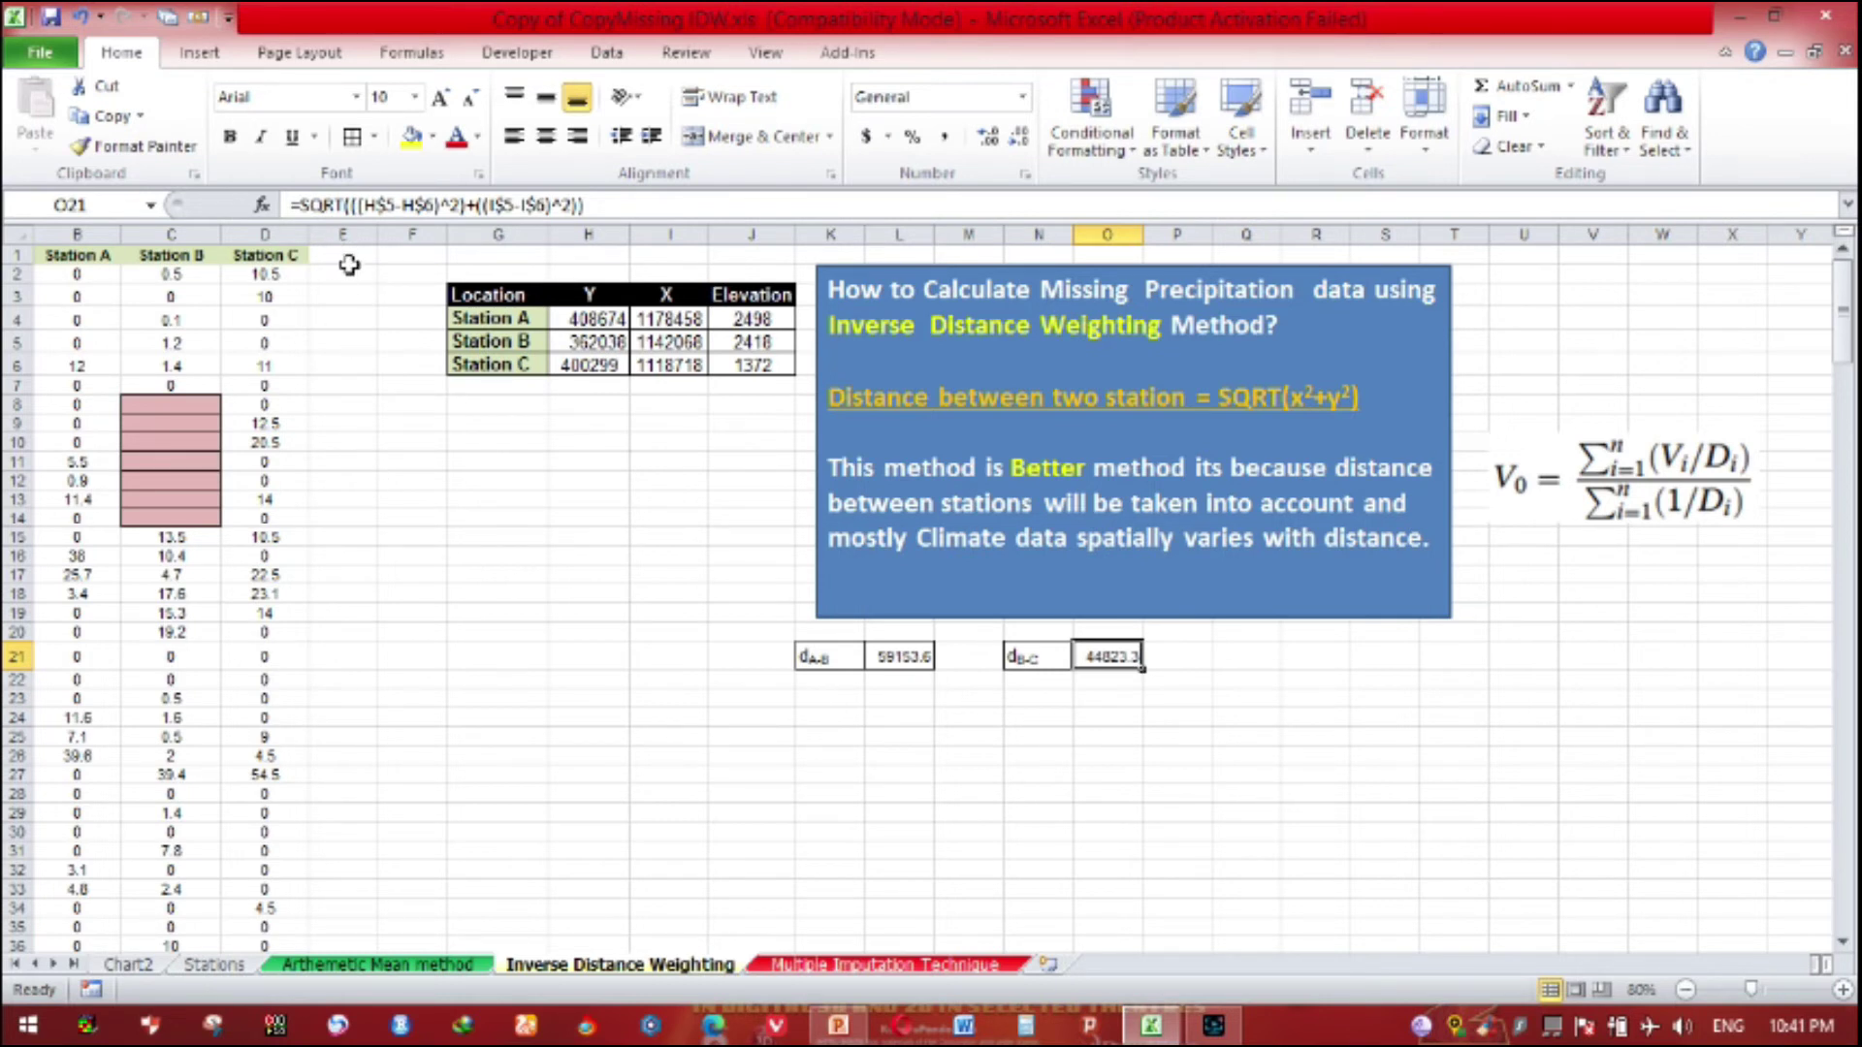
pyautogui.click(669, 735)
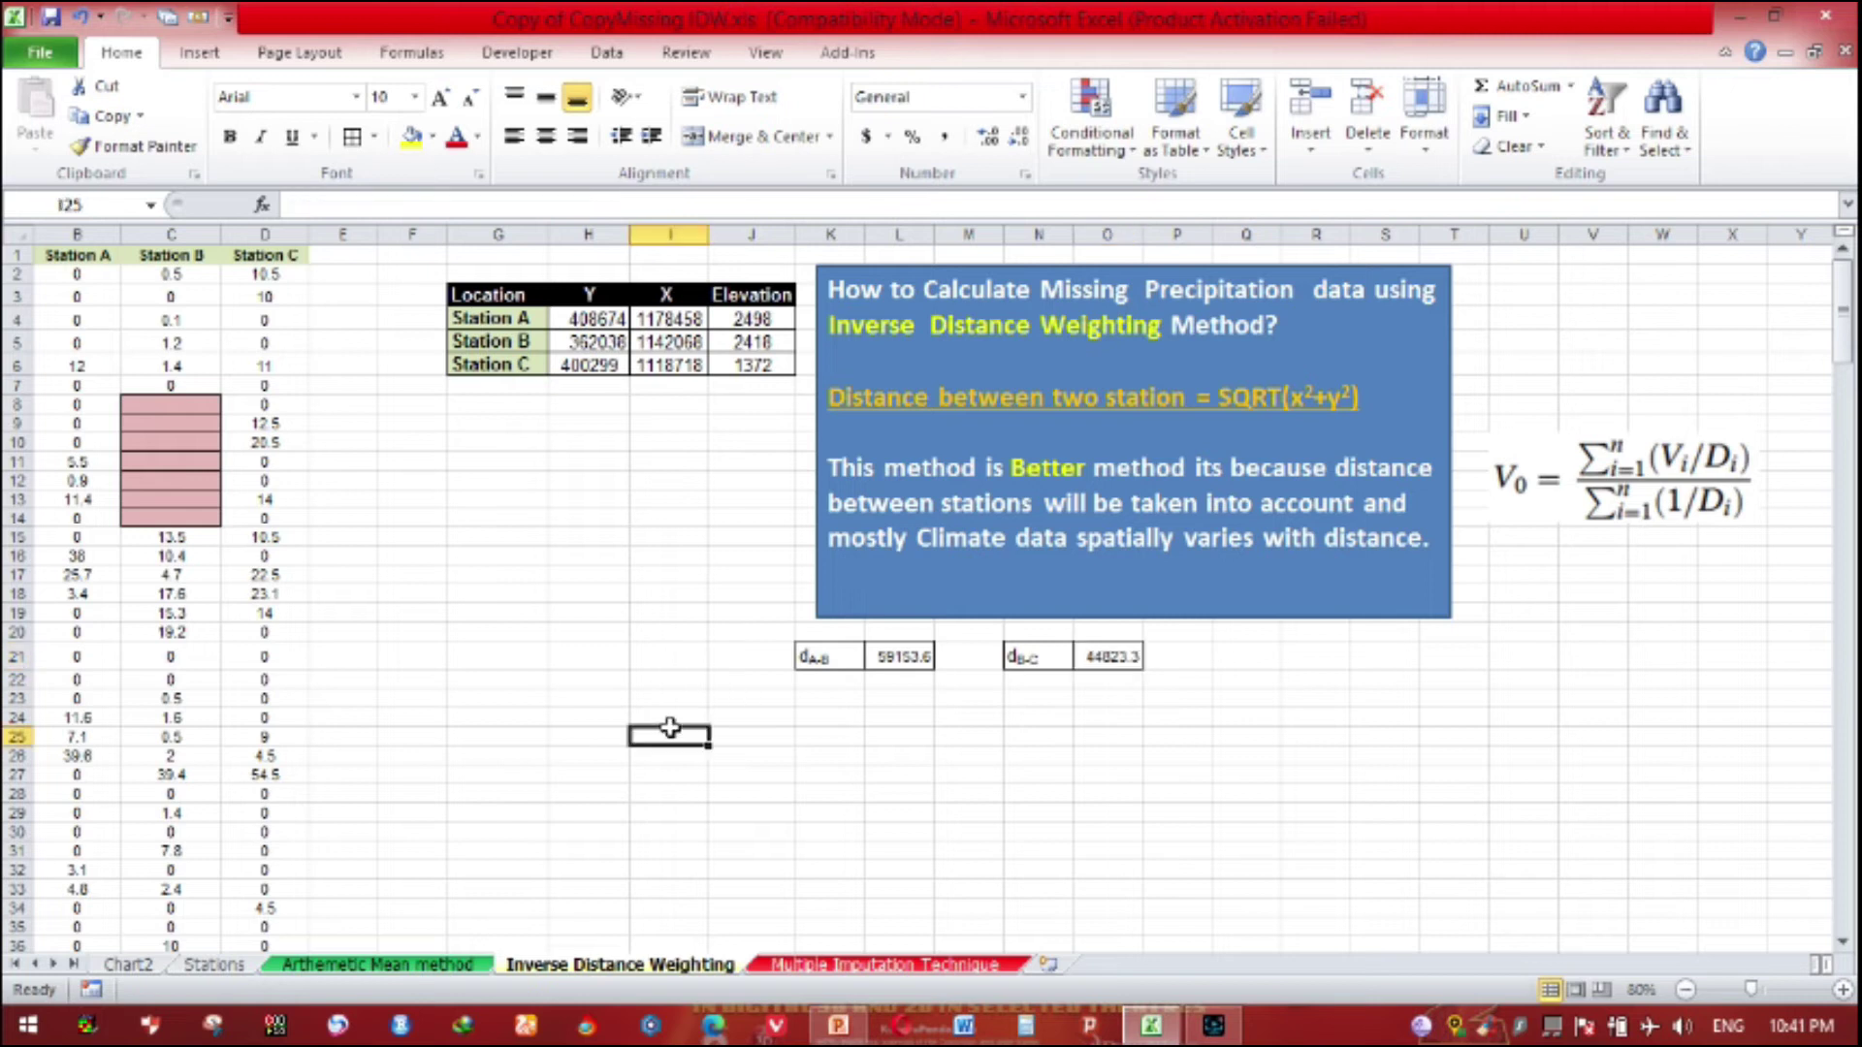
# Step: Start the inverse distance formula in C8 with the distance-weighted sum of Stations A and C, =((B8/L21)+(D8/O21)
pyautogui.click(188, 403)
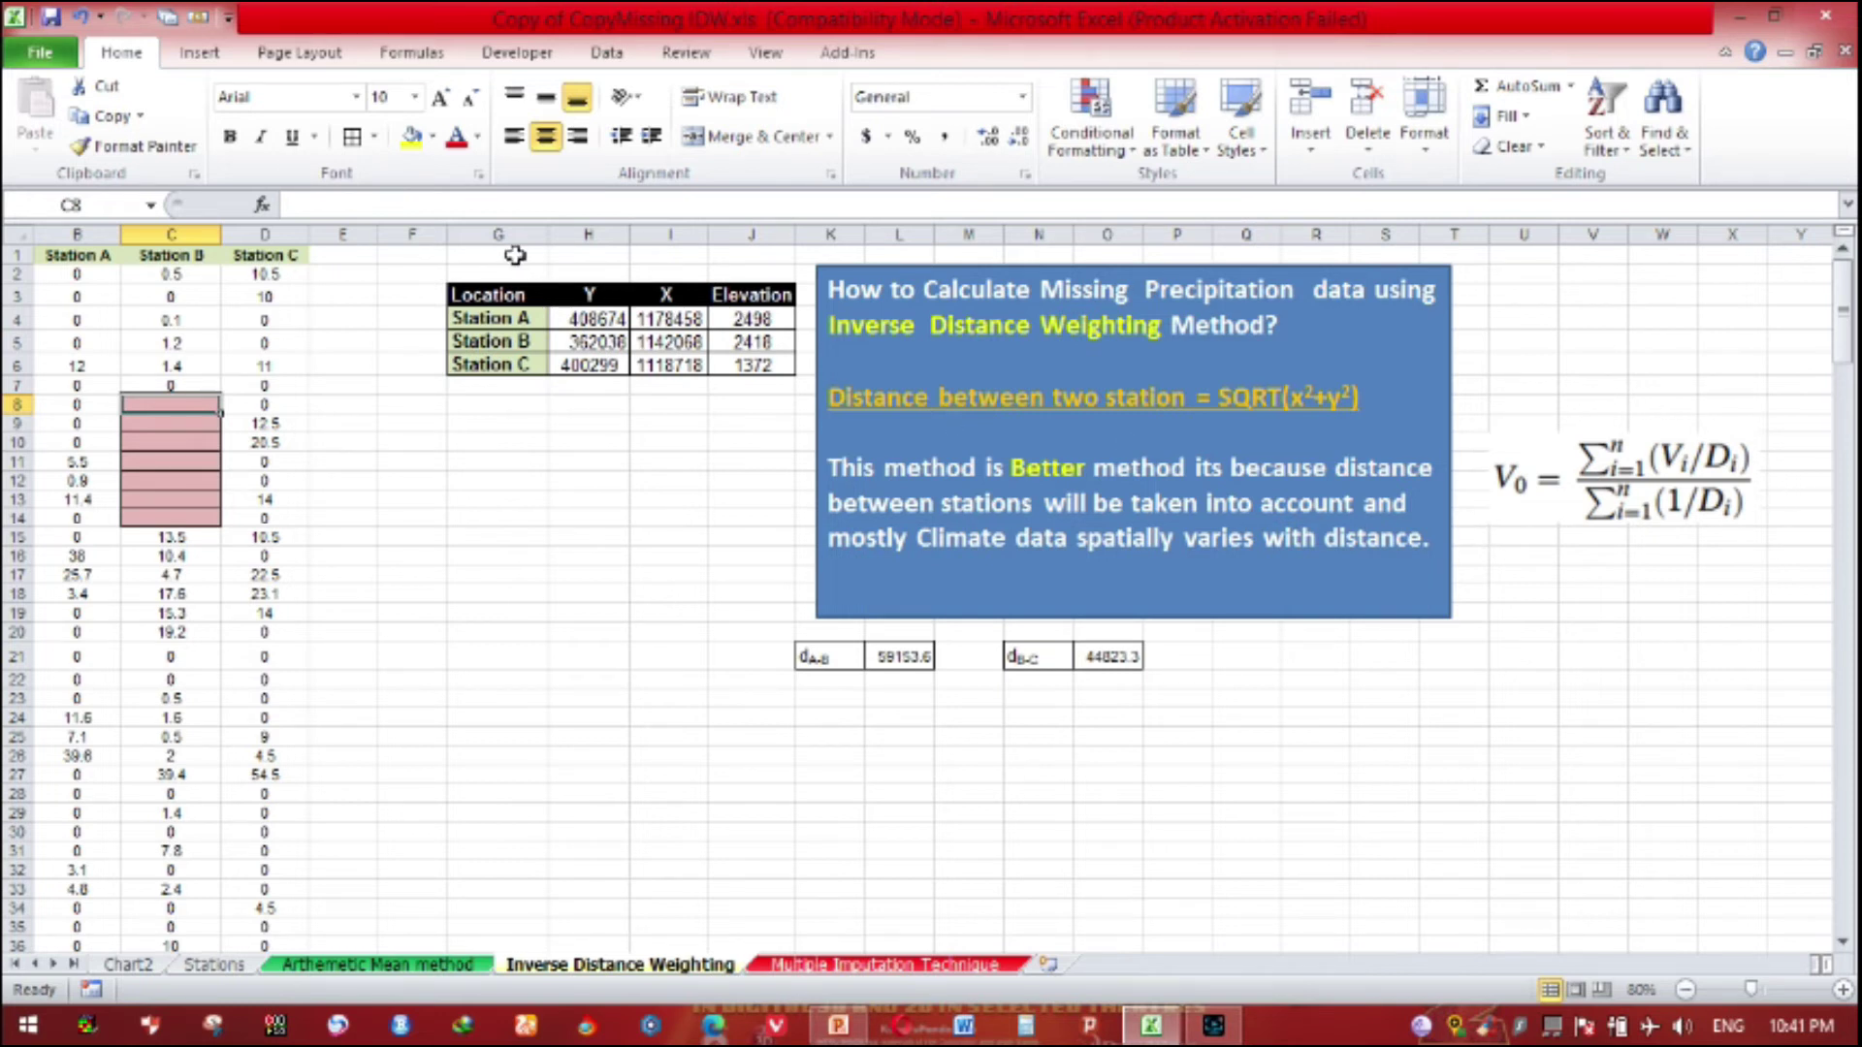
pyautogui.write('=')
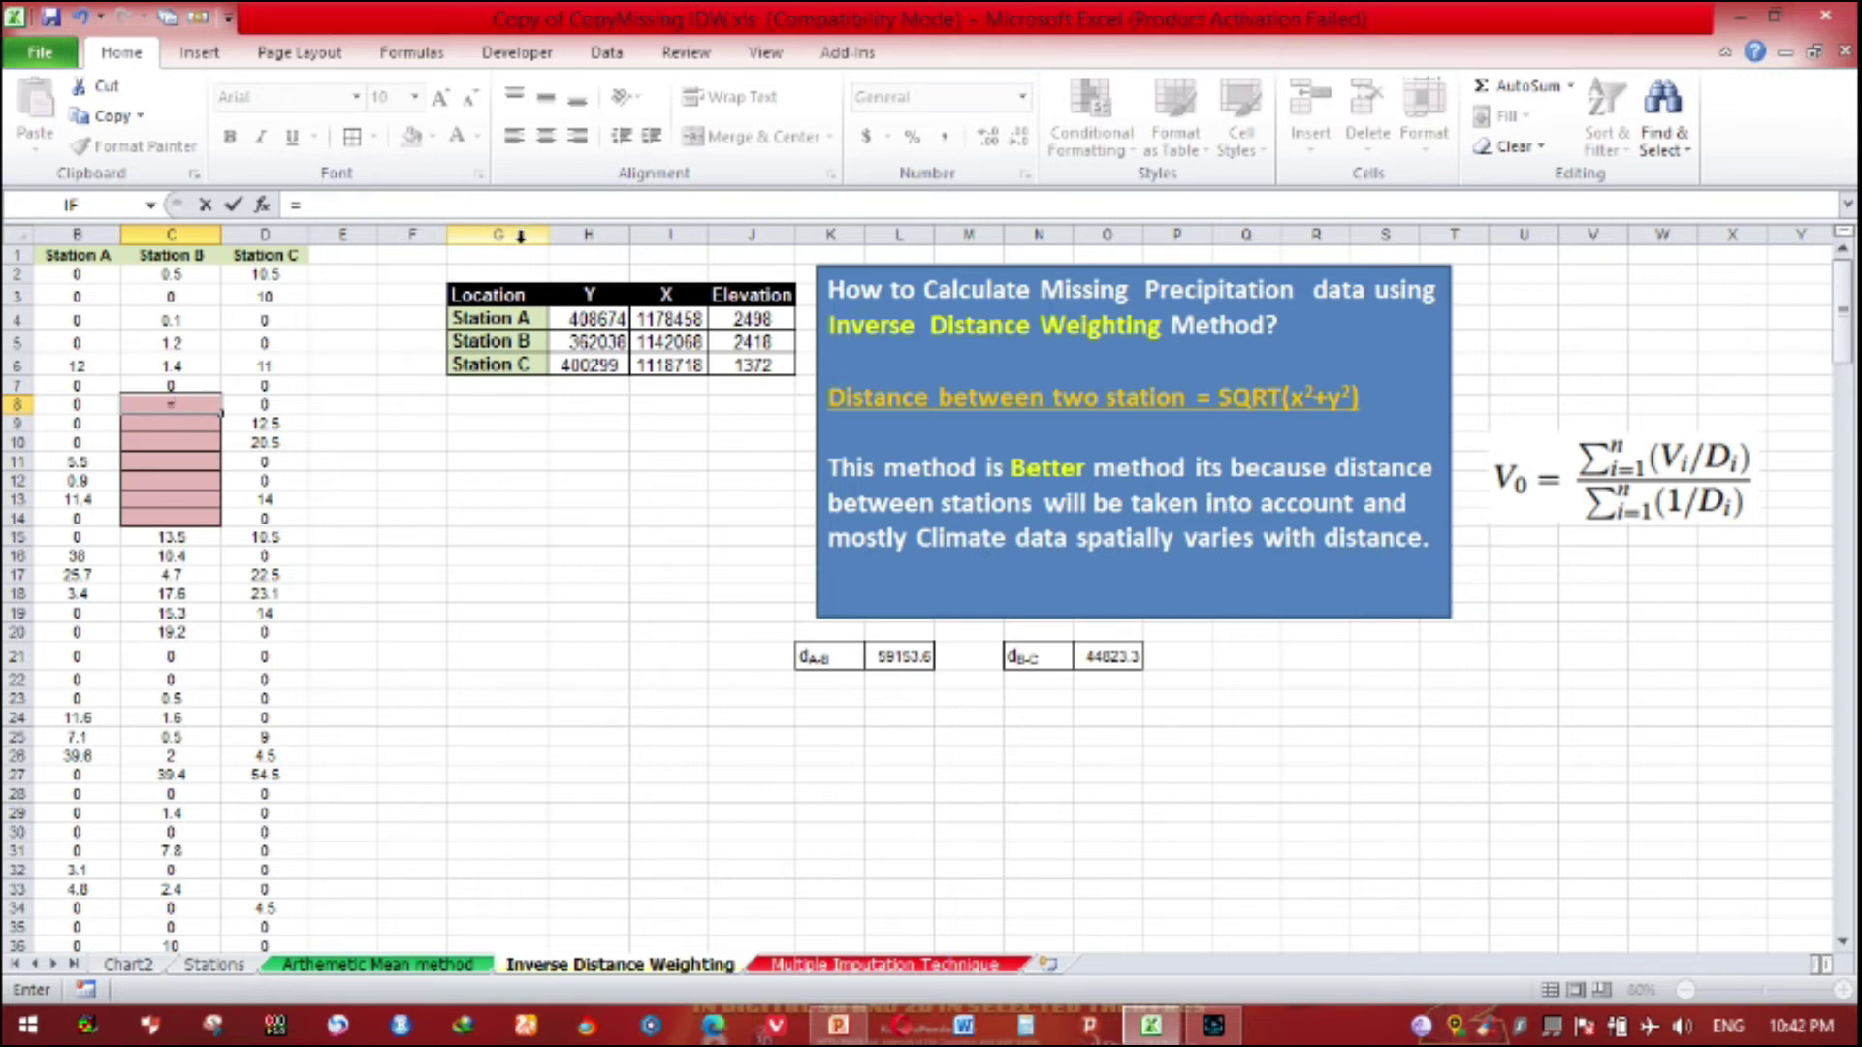
pyautogui.write('(')
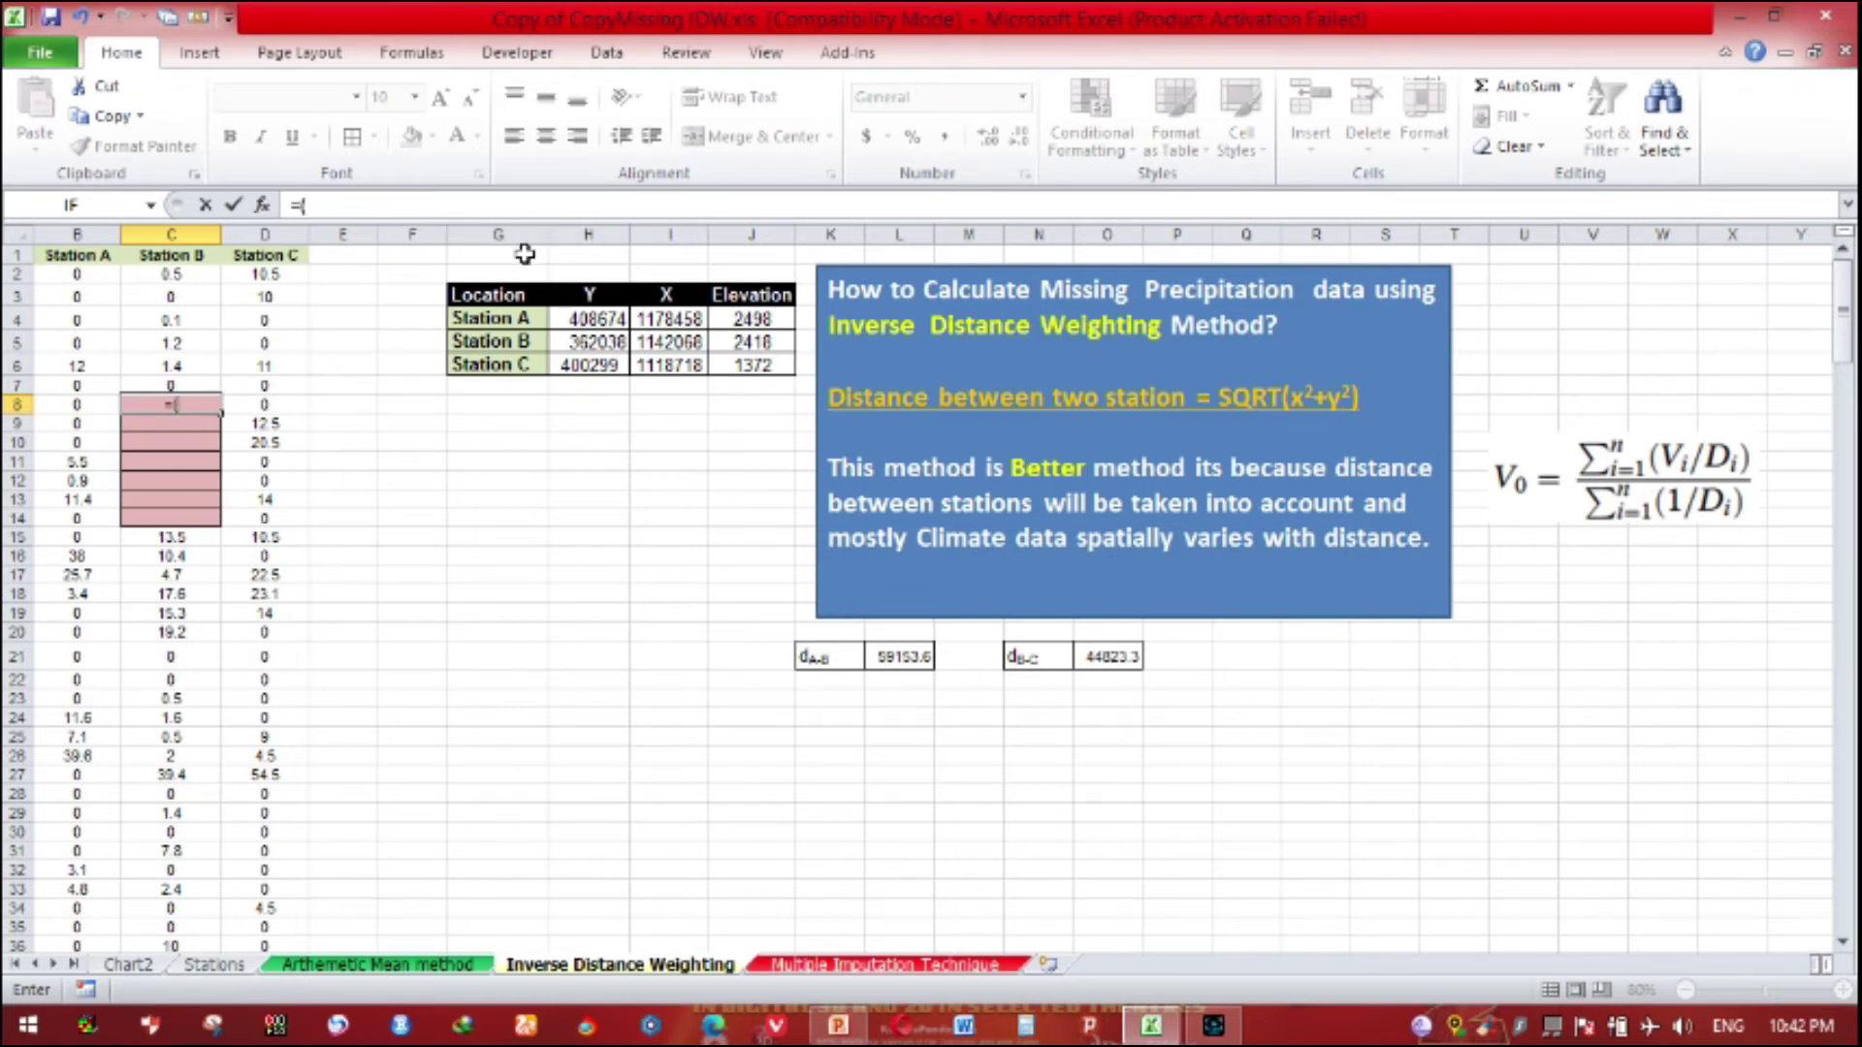
pyautogui.write('(')
pyautogui.click(78, 403)
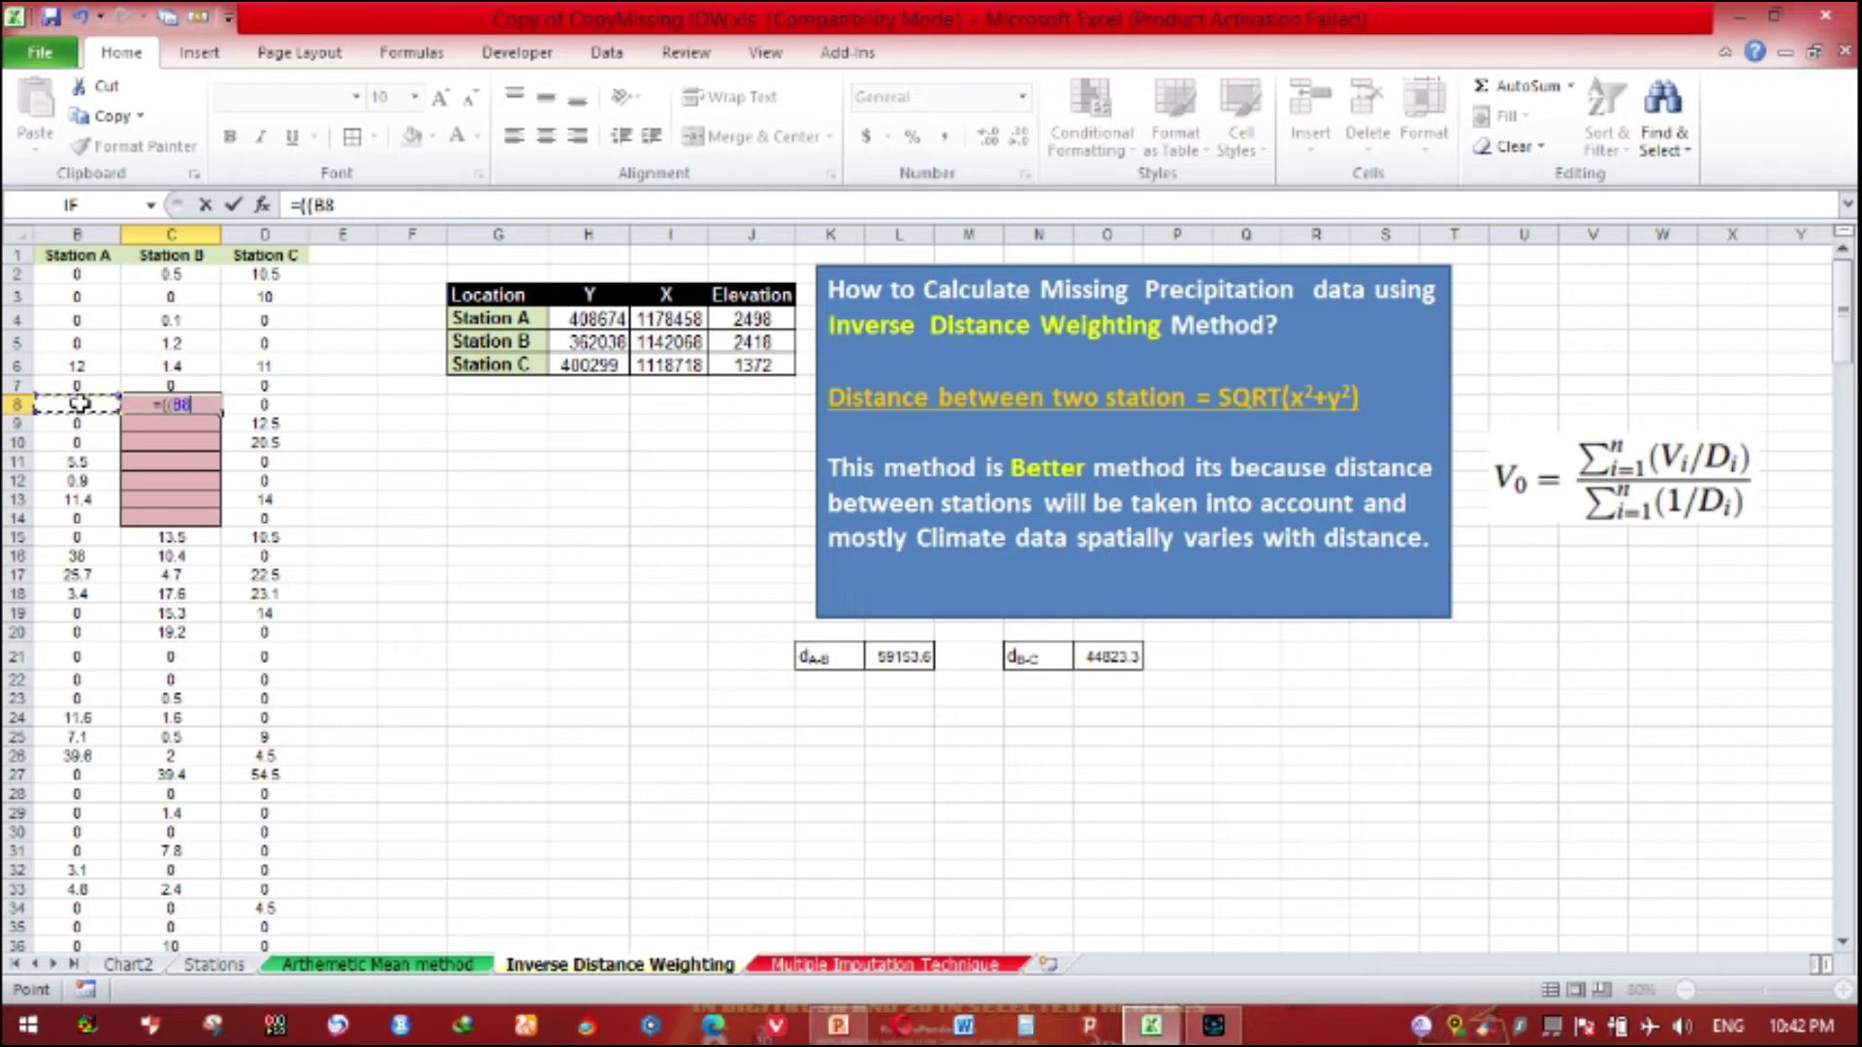
pyautogui.write('/')
pyautogui.click(888, 655)
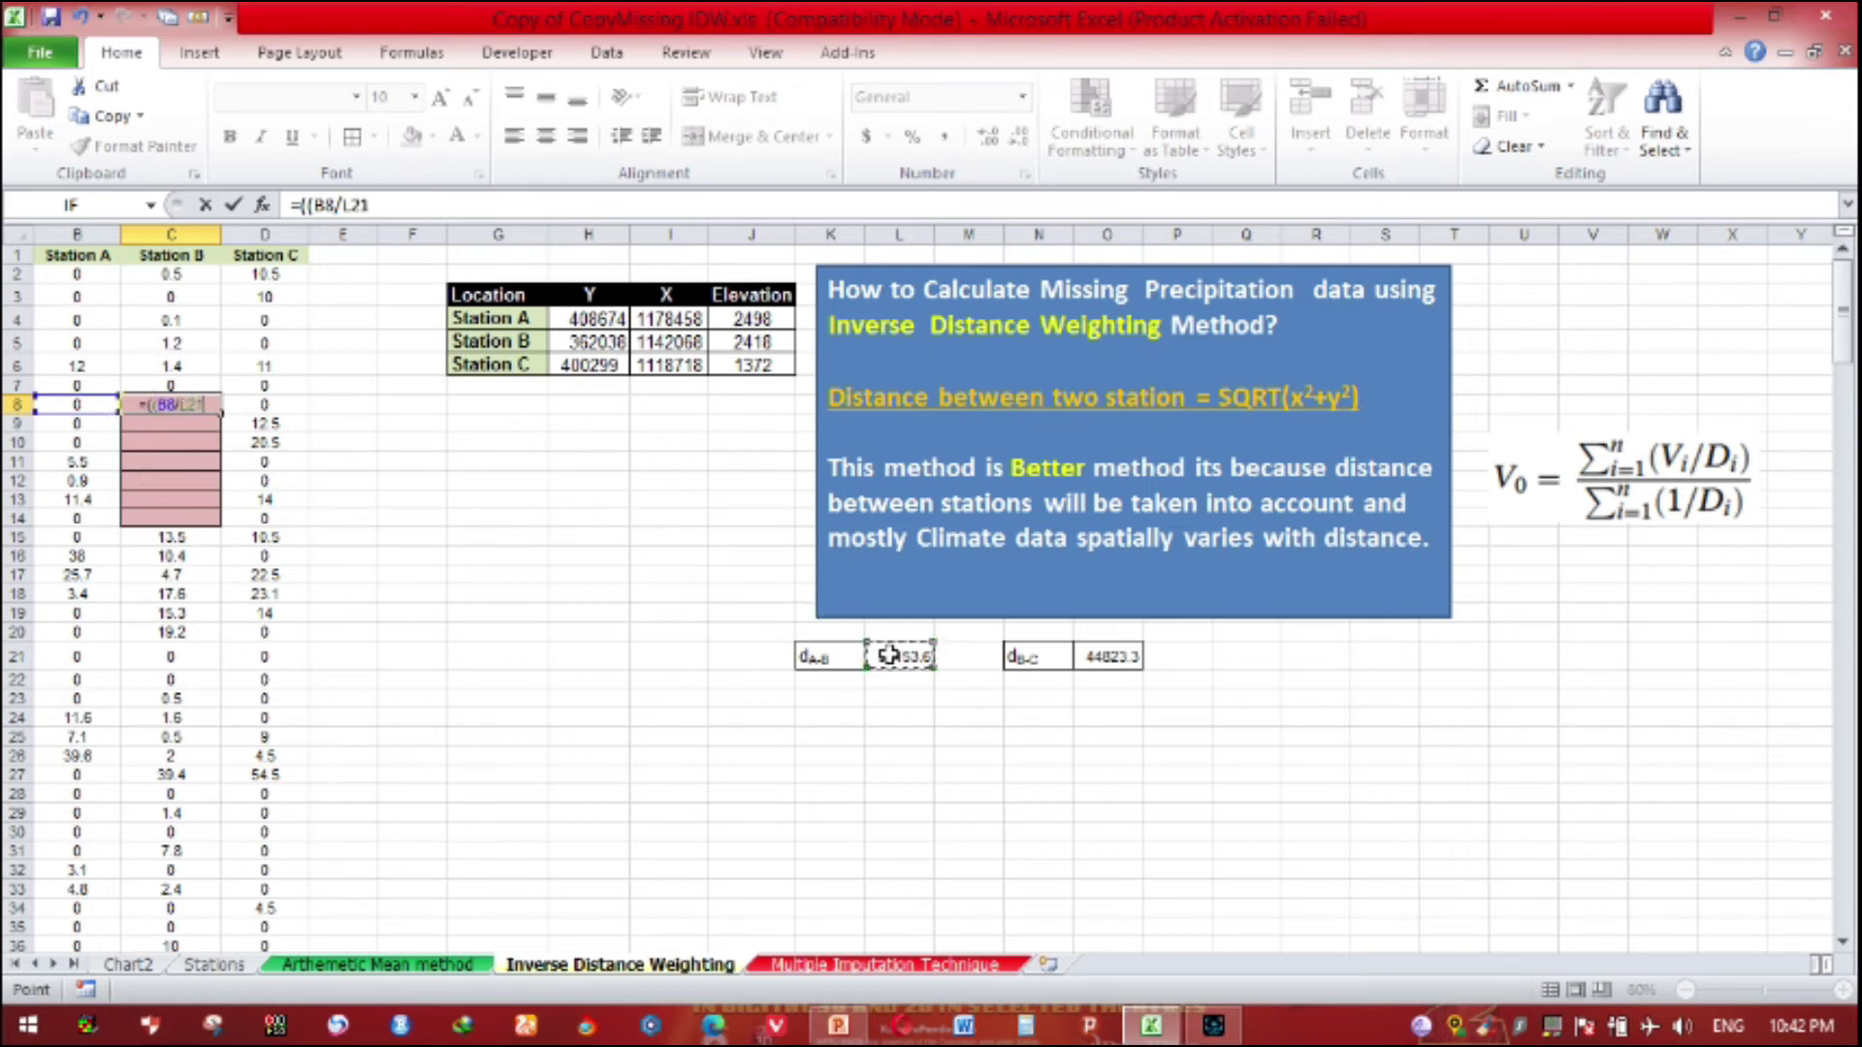
pyautogui.write(')')
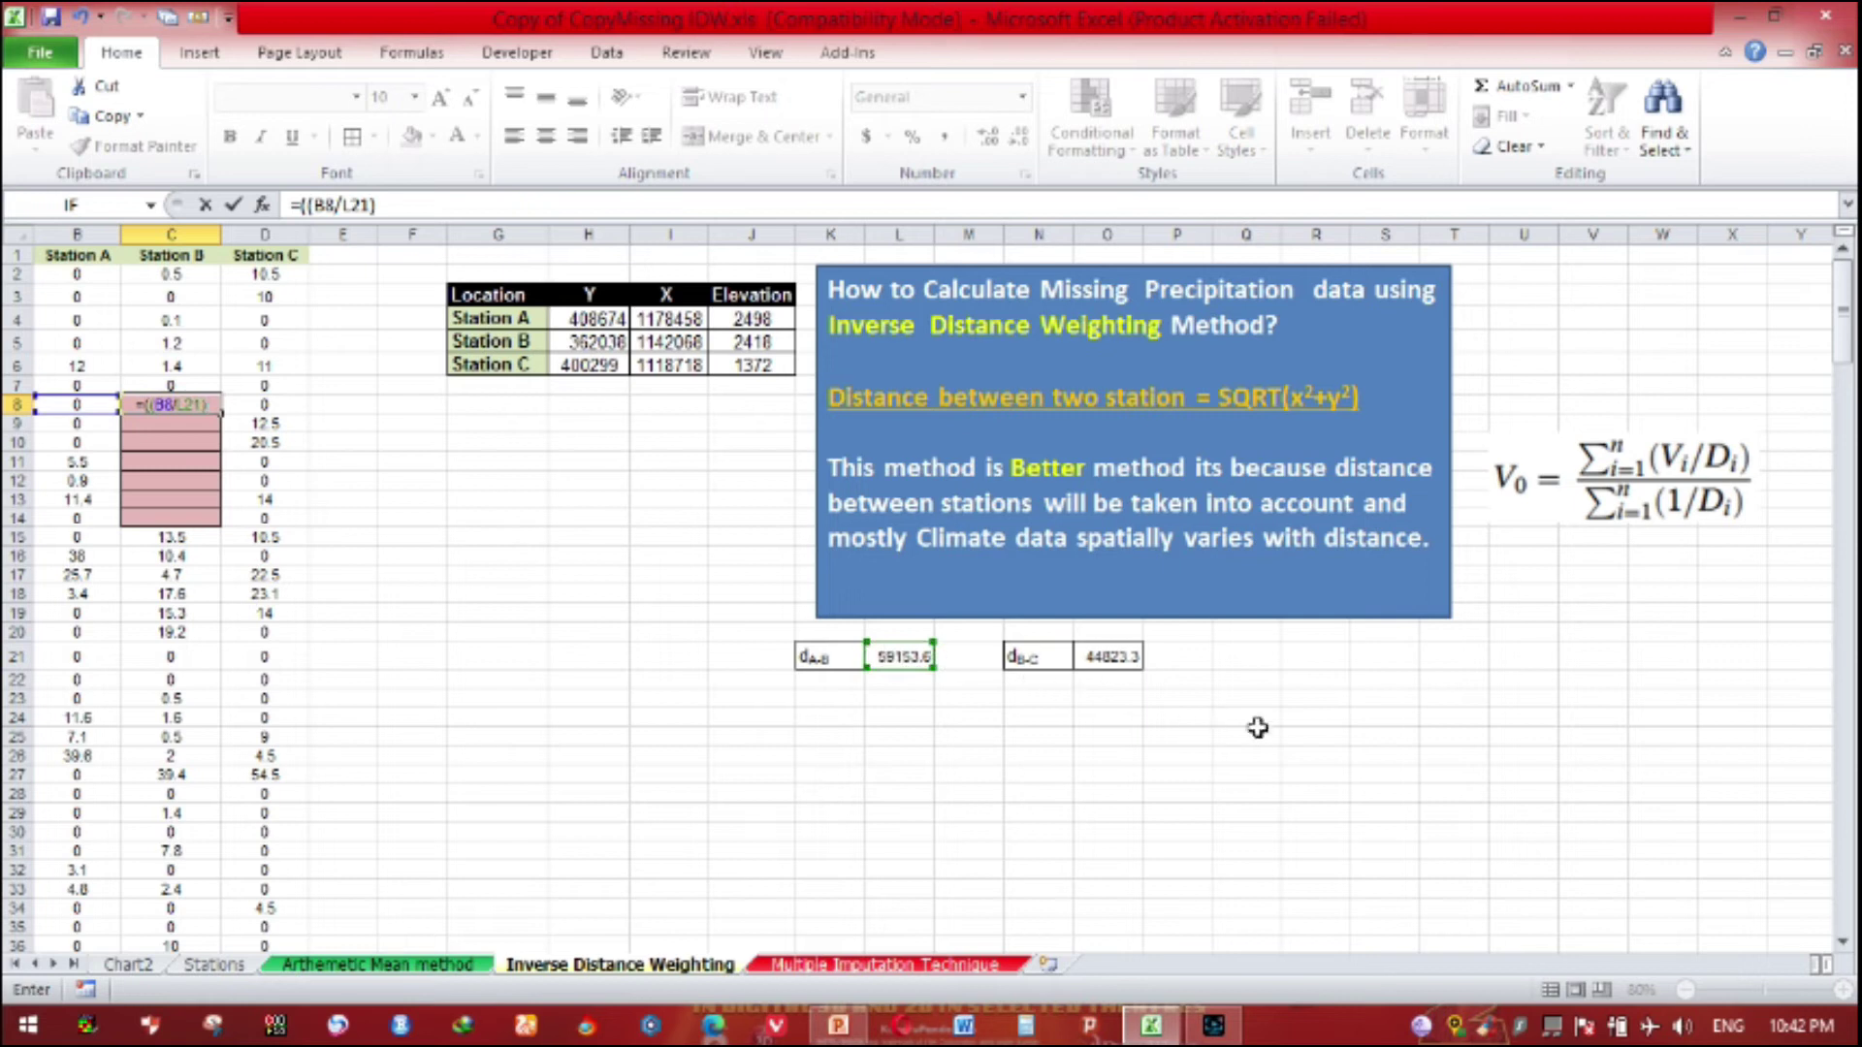
pyautogui.write('+(')
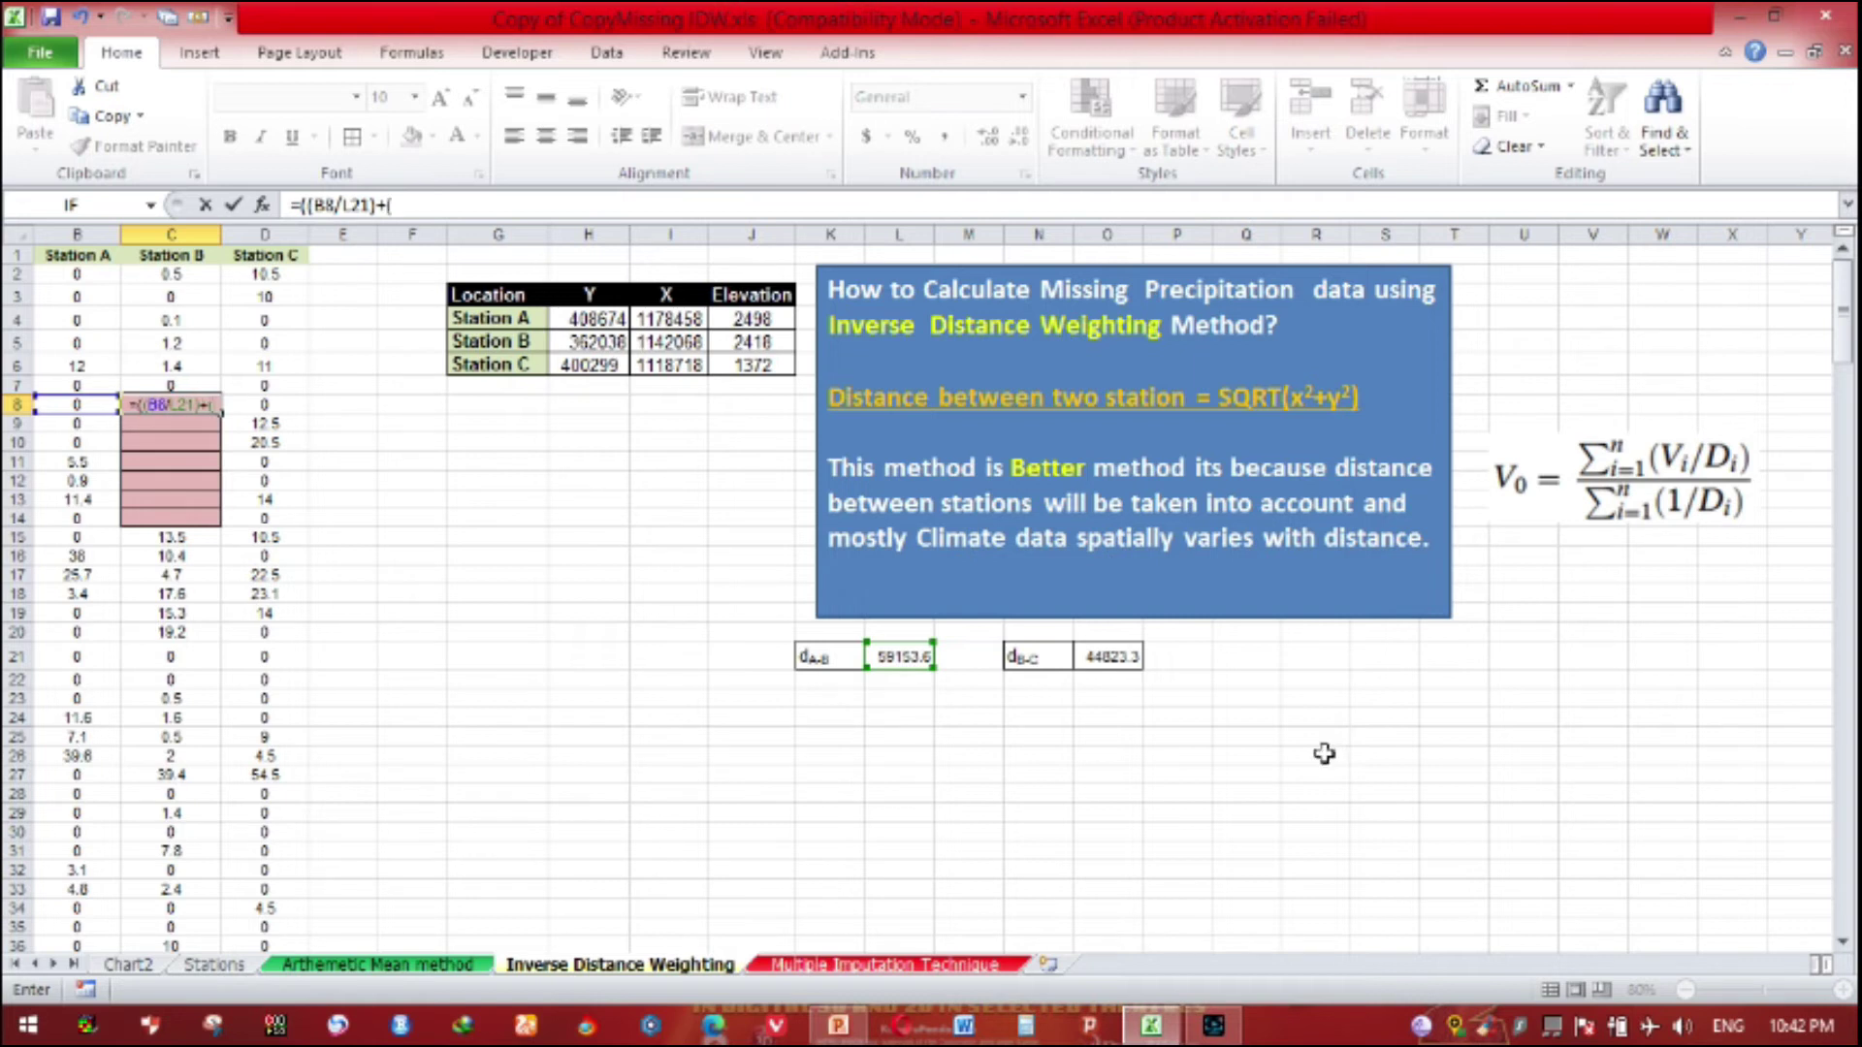
pyautogui.click(276, 405)
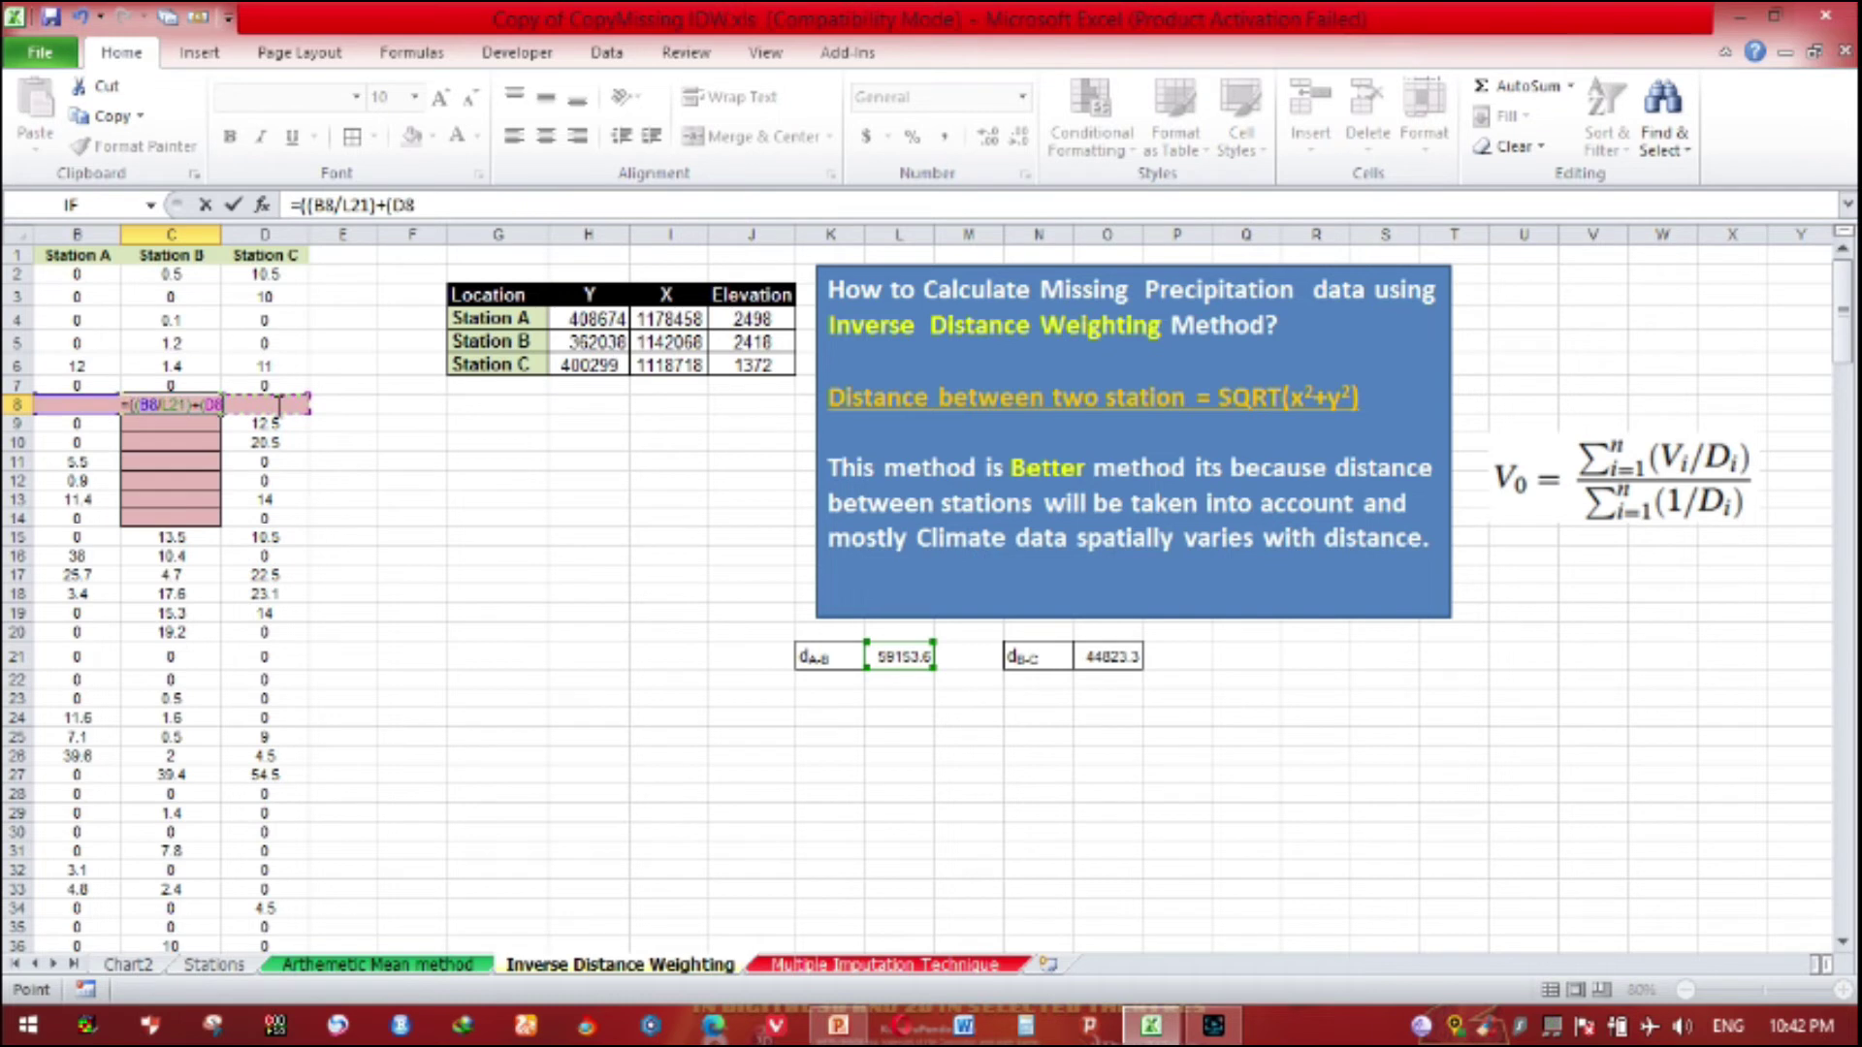
pyautogui.write('/')
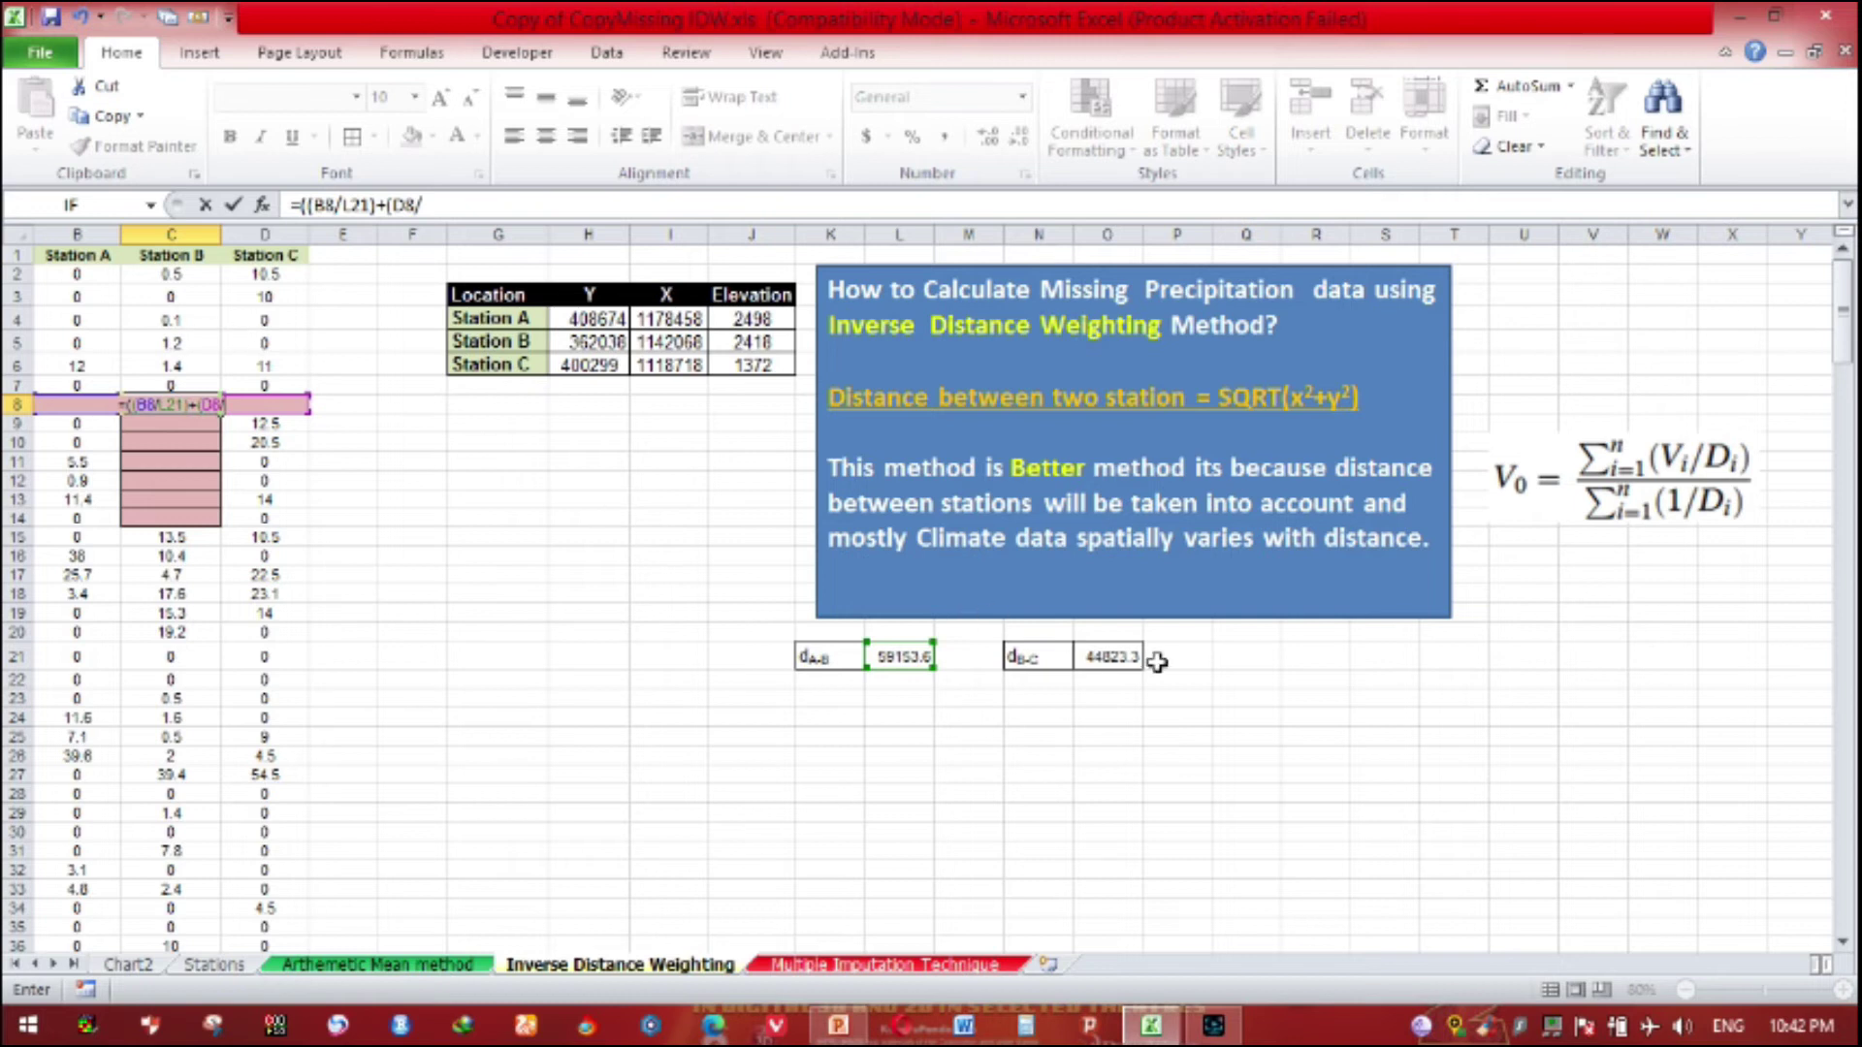
pyautogui.click(1120, 657)
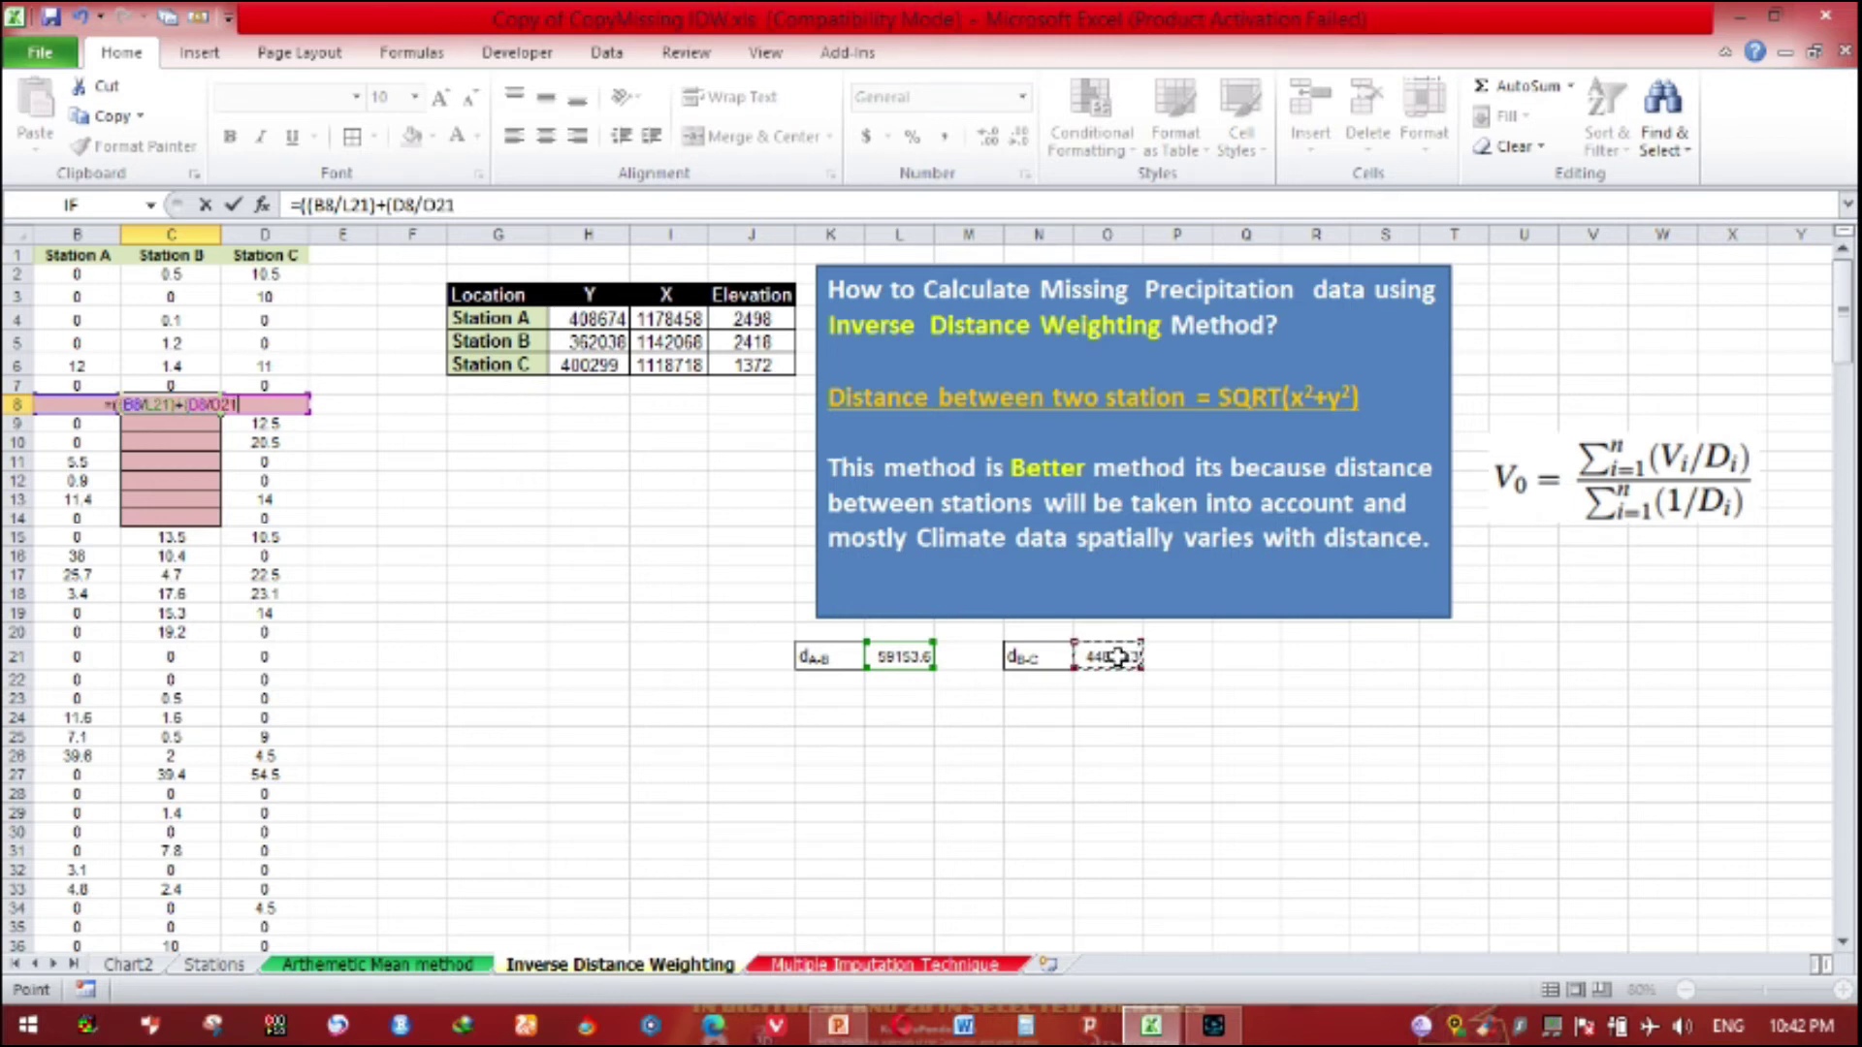
pyautogui.write(')')
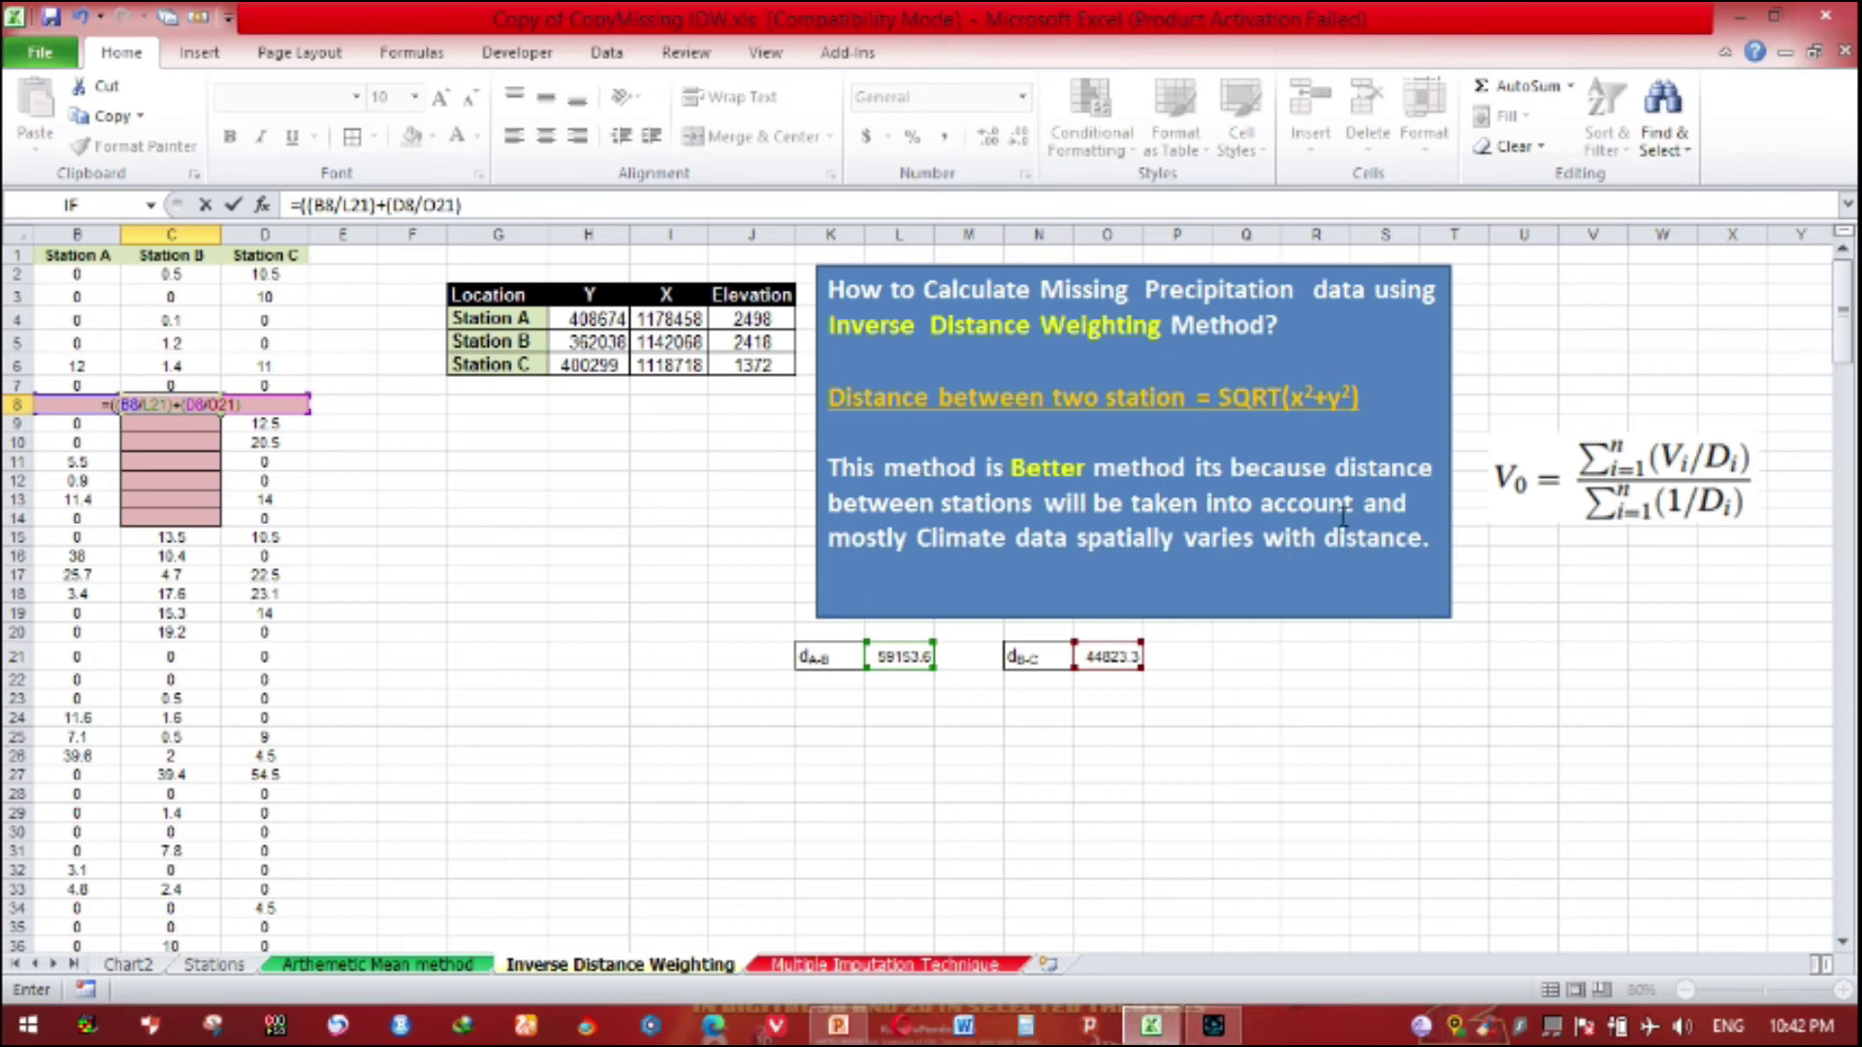
# Step: Complete the C8 formula by dividing the weighted sum by the inverse distances, )/((1/L21)+(1/O21))
pyautogui.write(')/((')
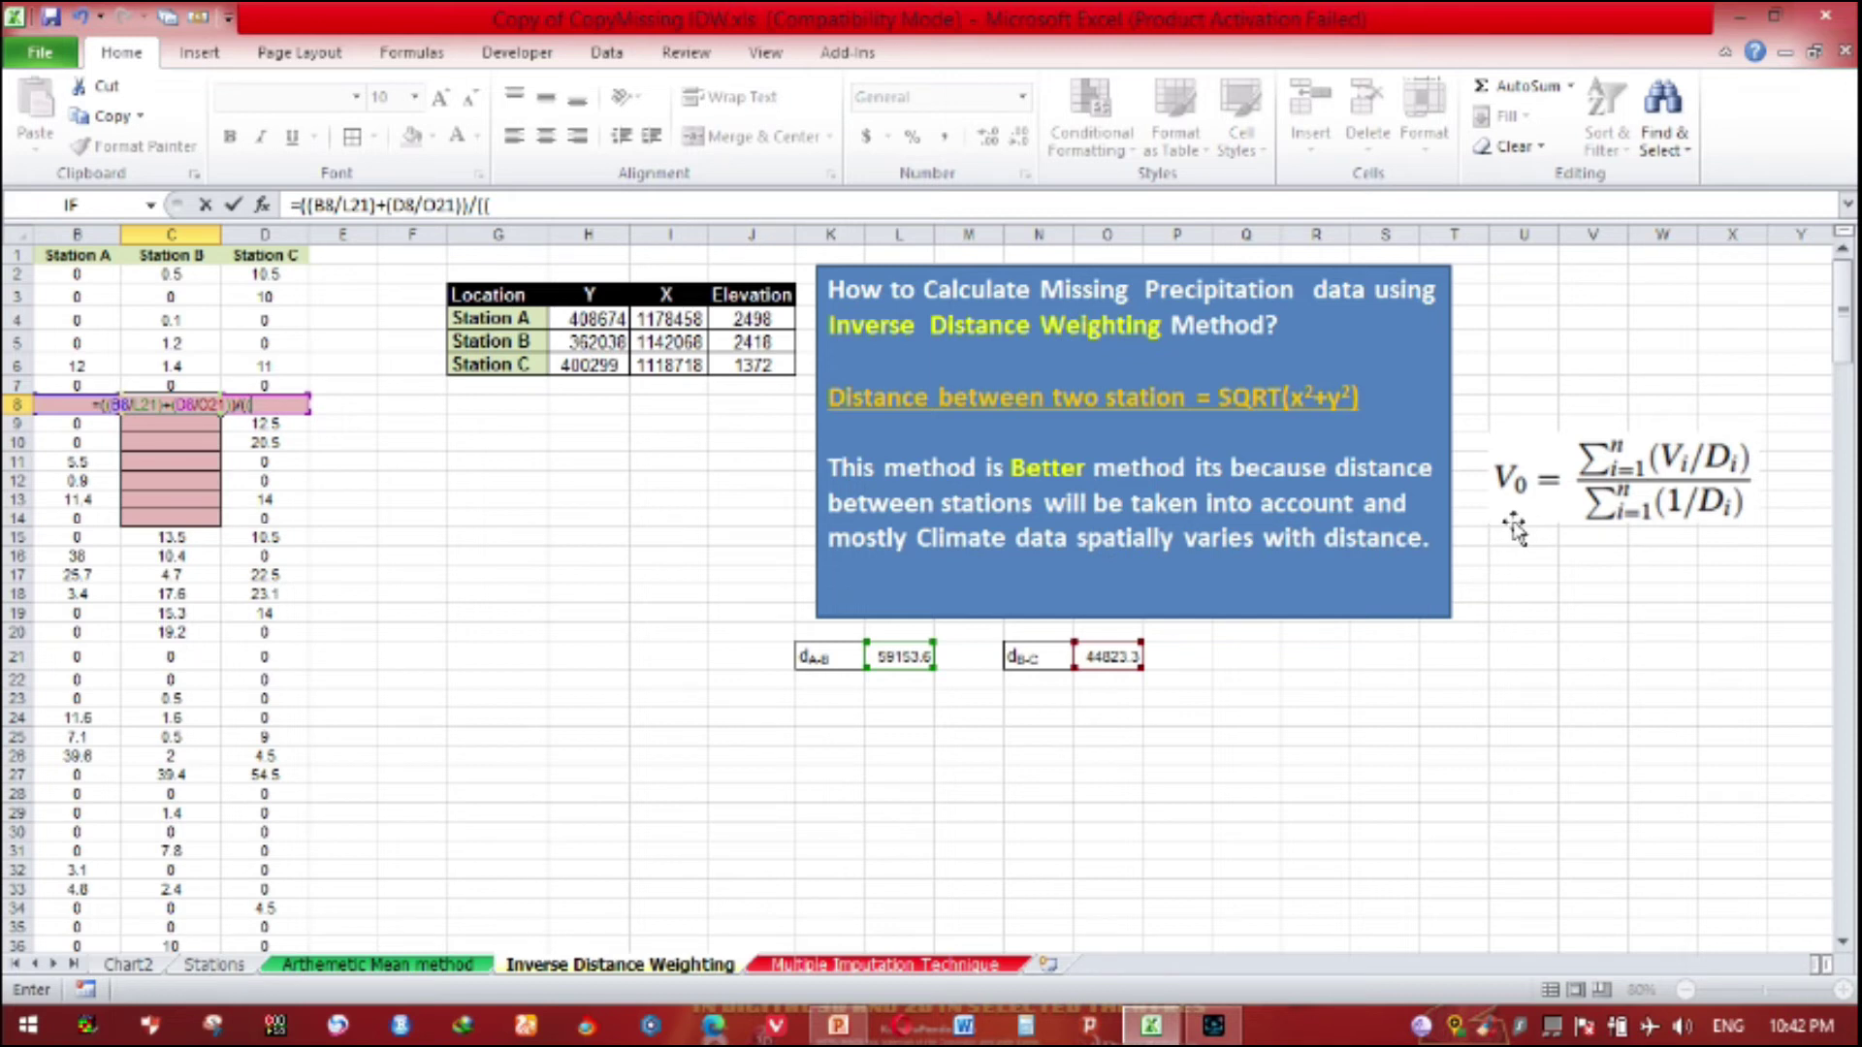
pyautogui.write('1/')
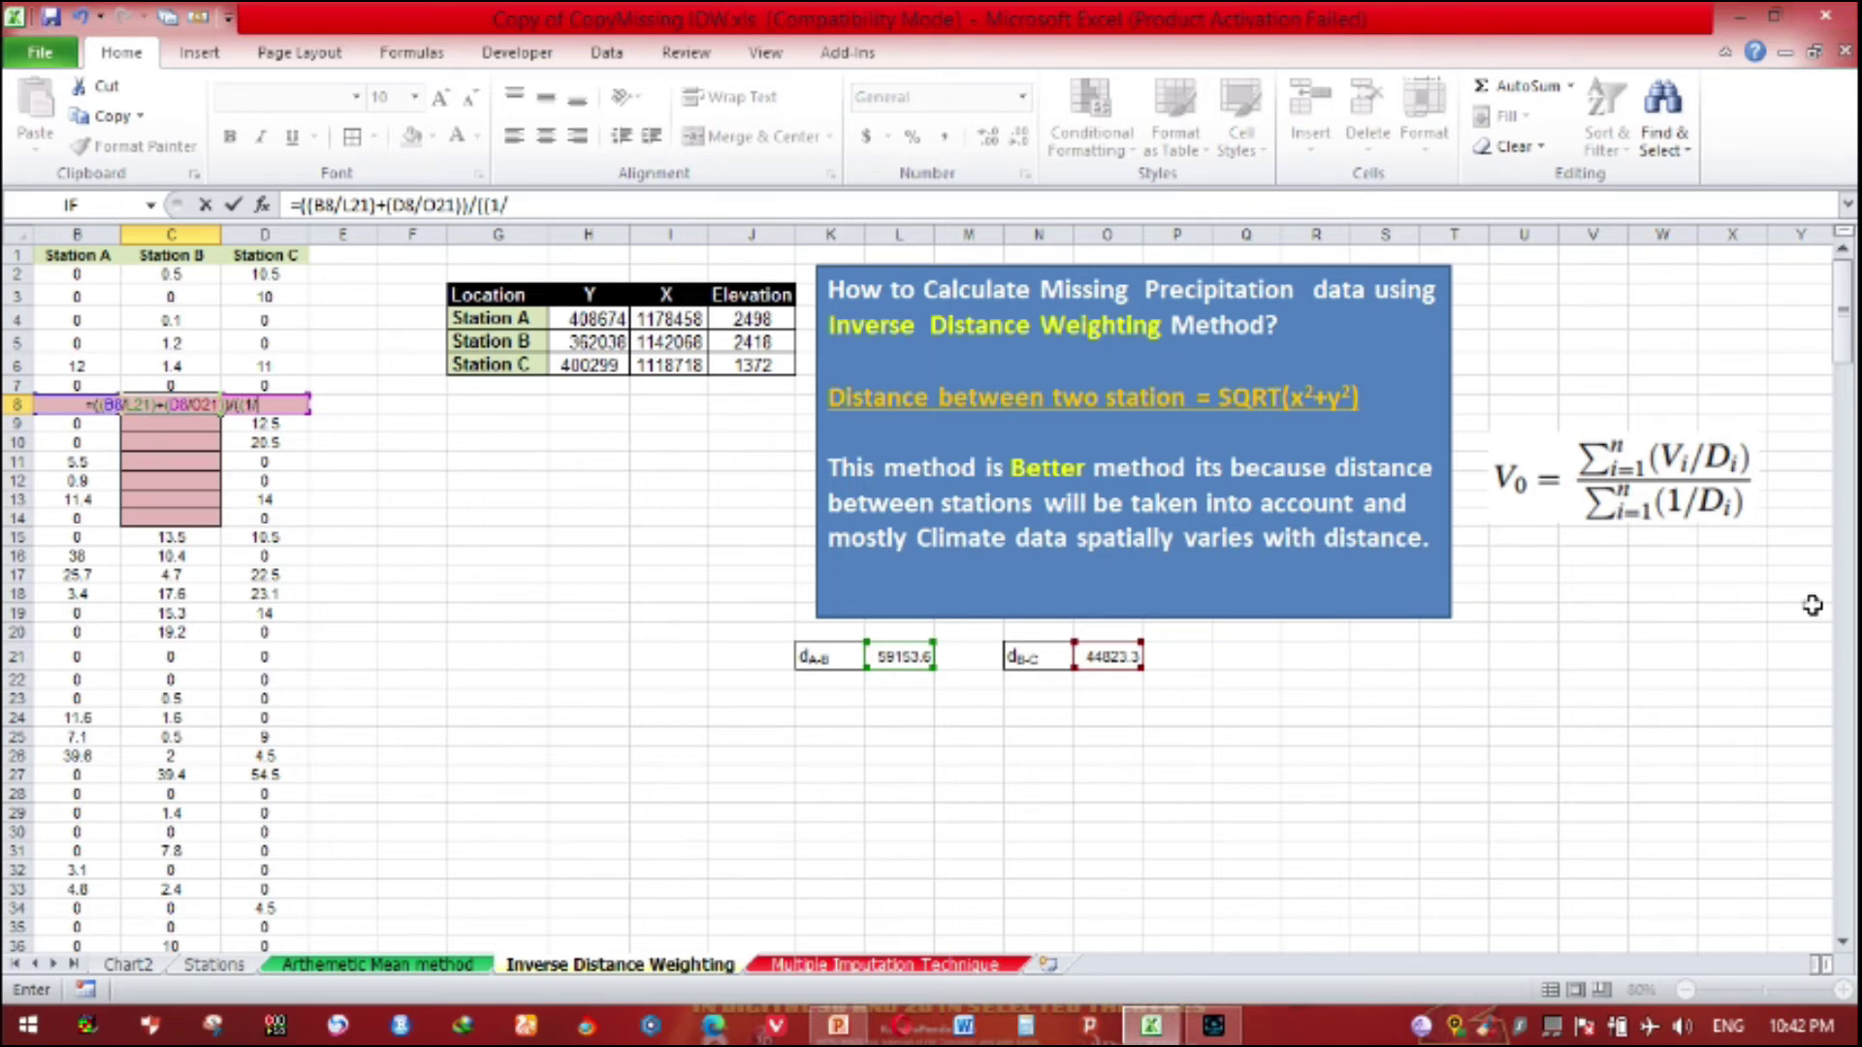
pyautogui.click(900, 656)
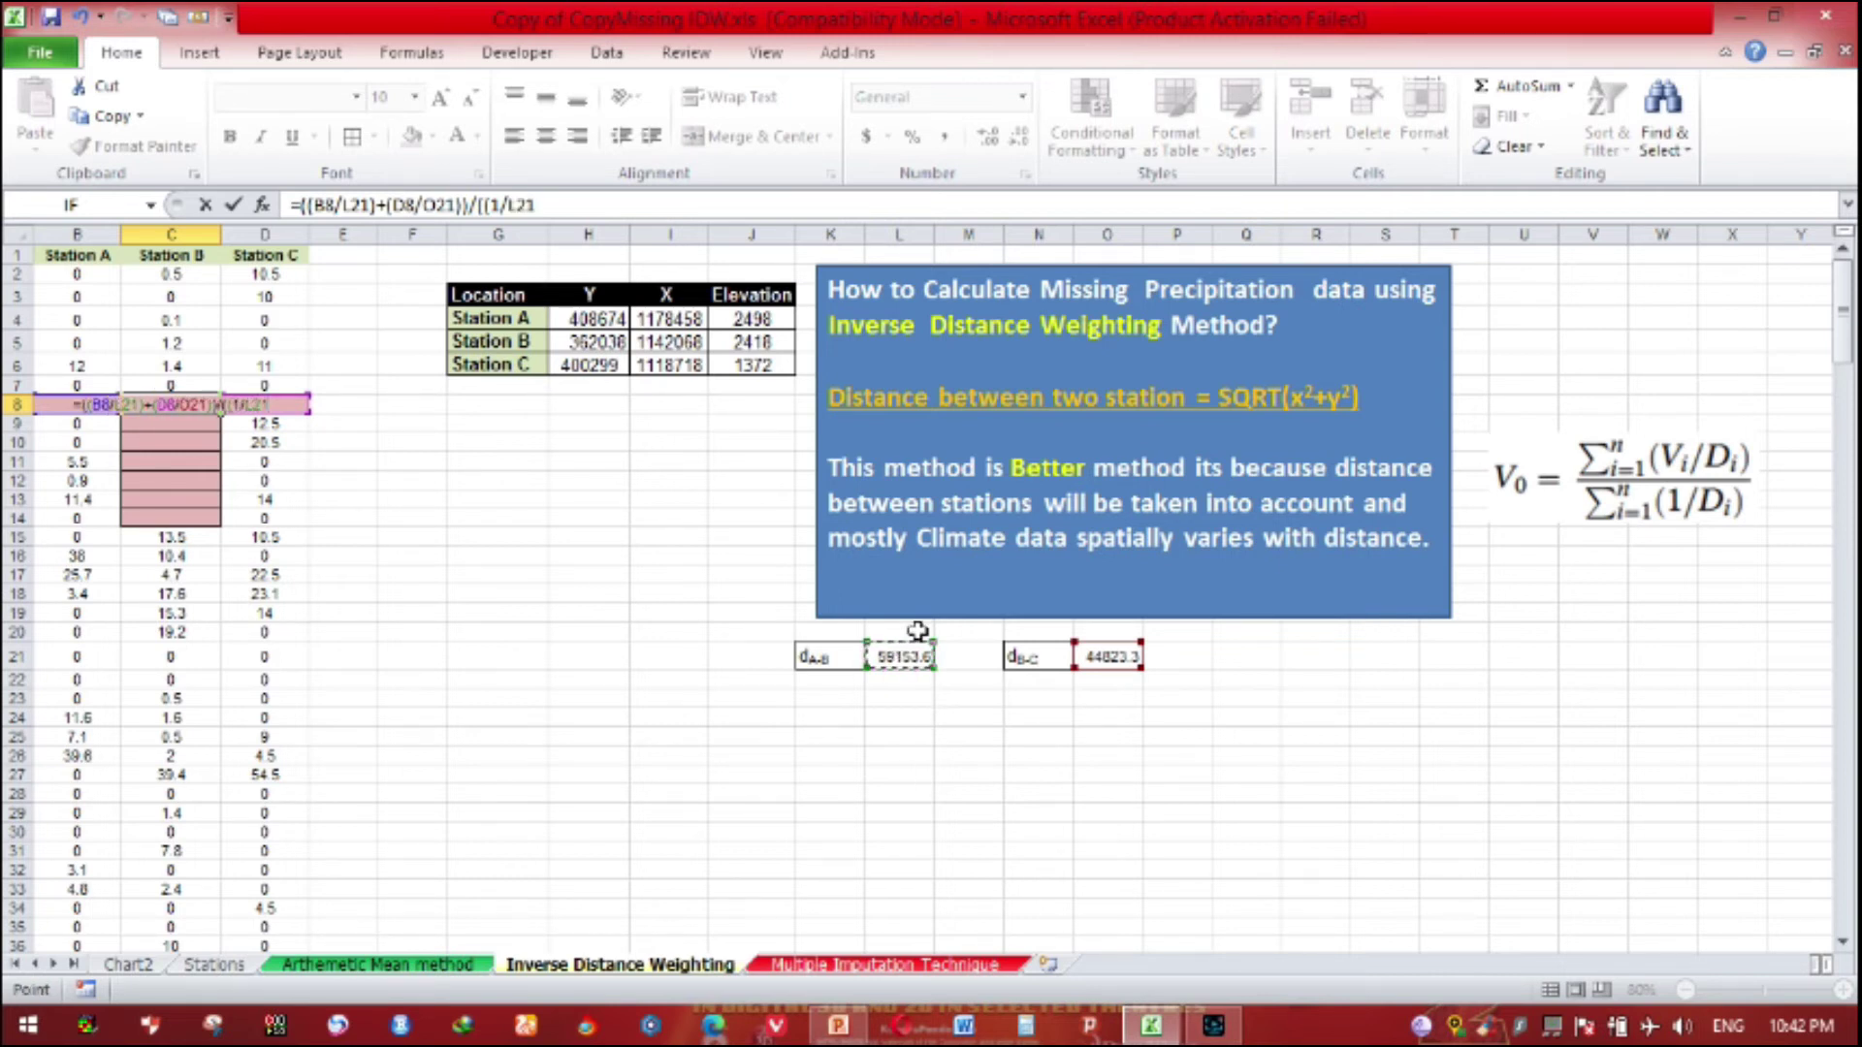
pyautogui.write(')')
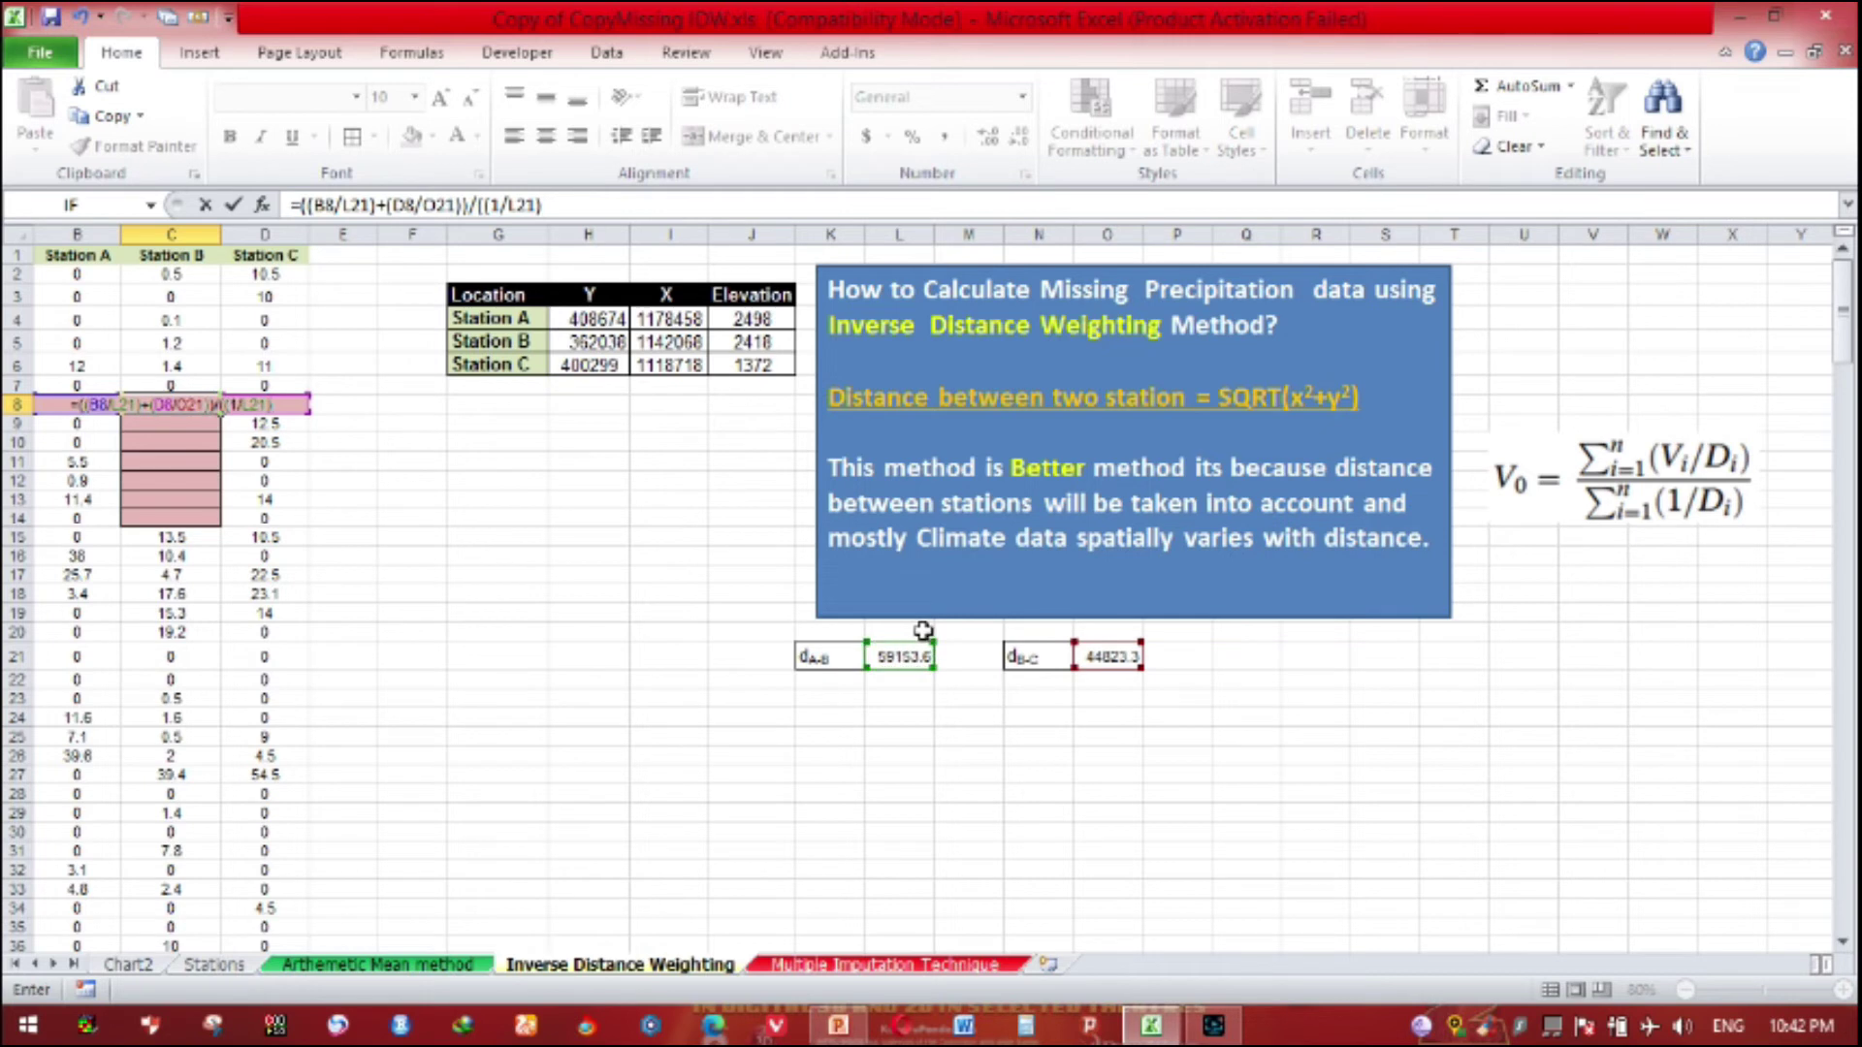
pyautogui.write('+')
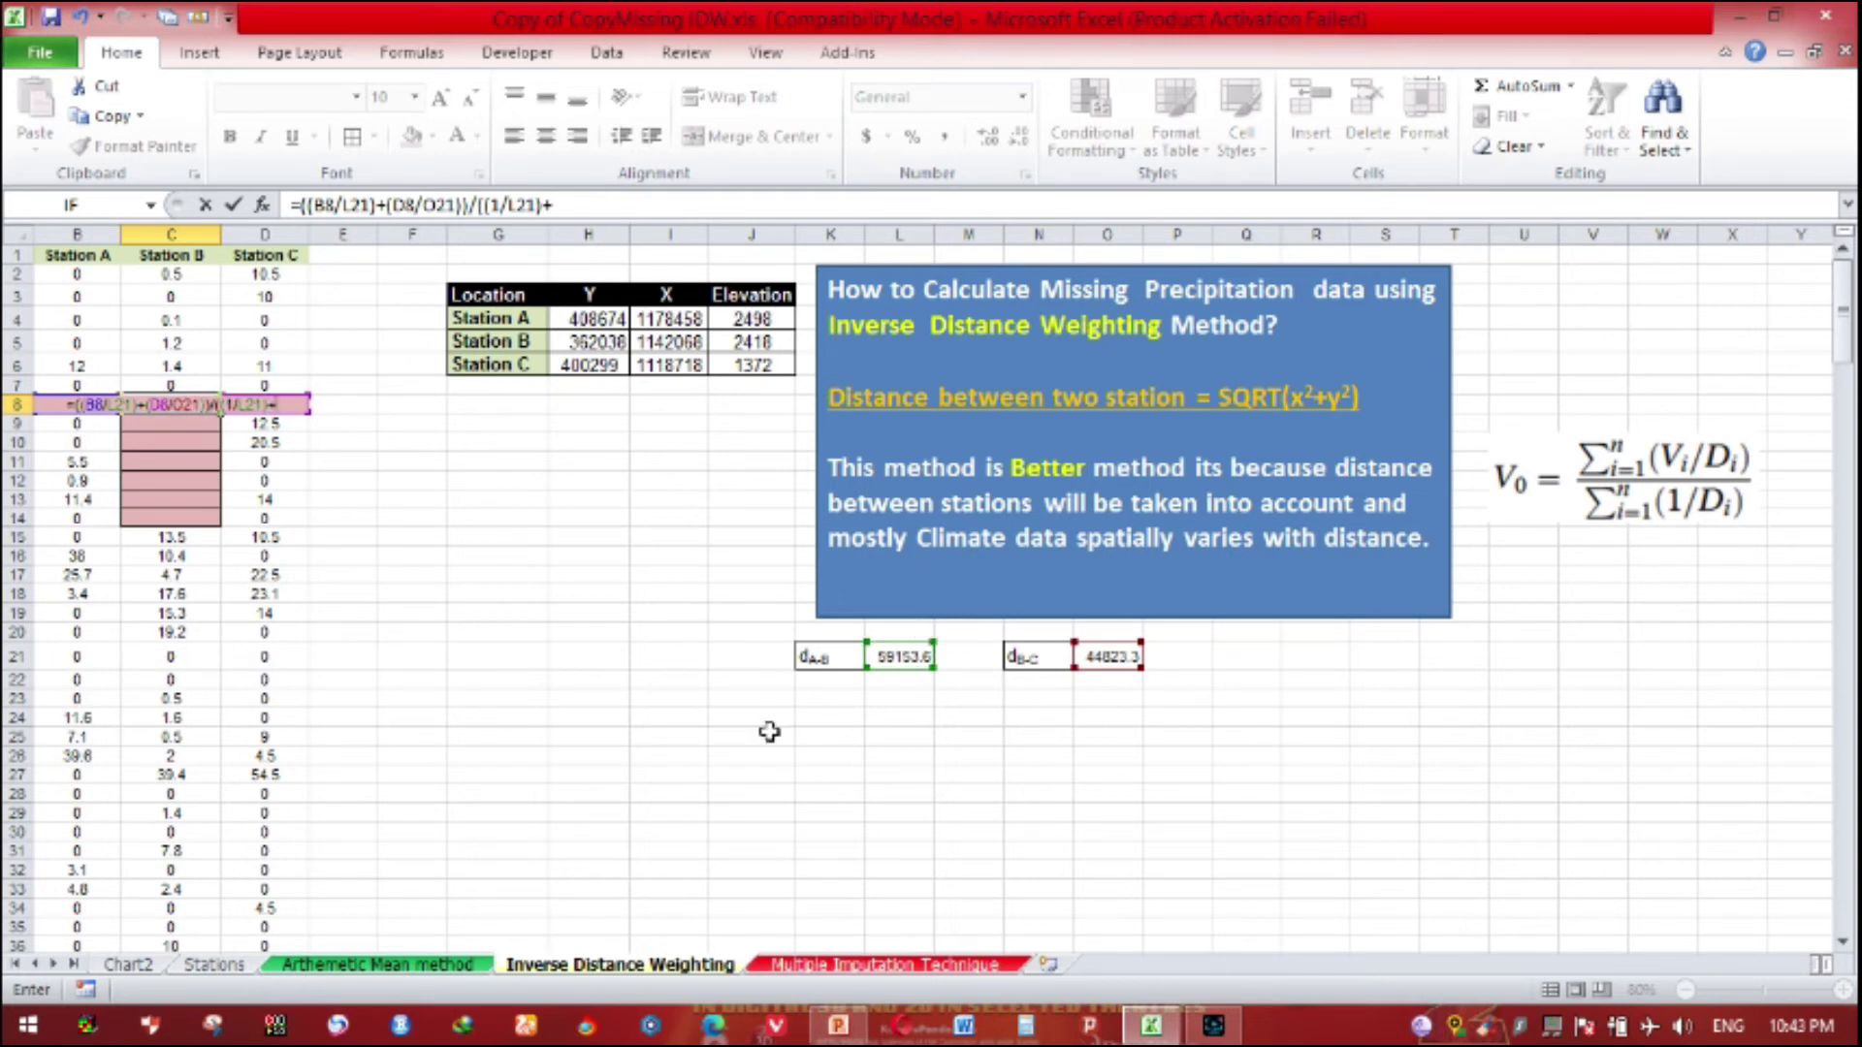
pyautogui.write('(')
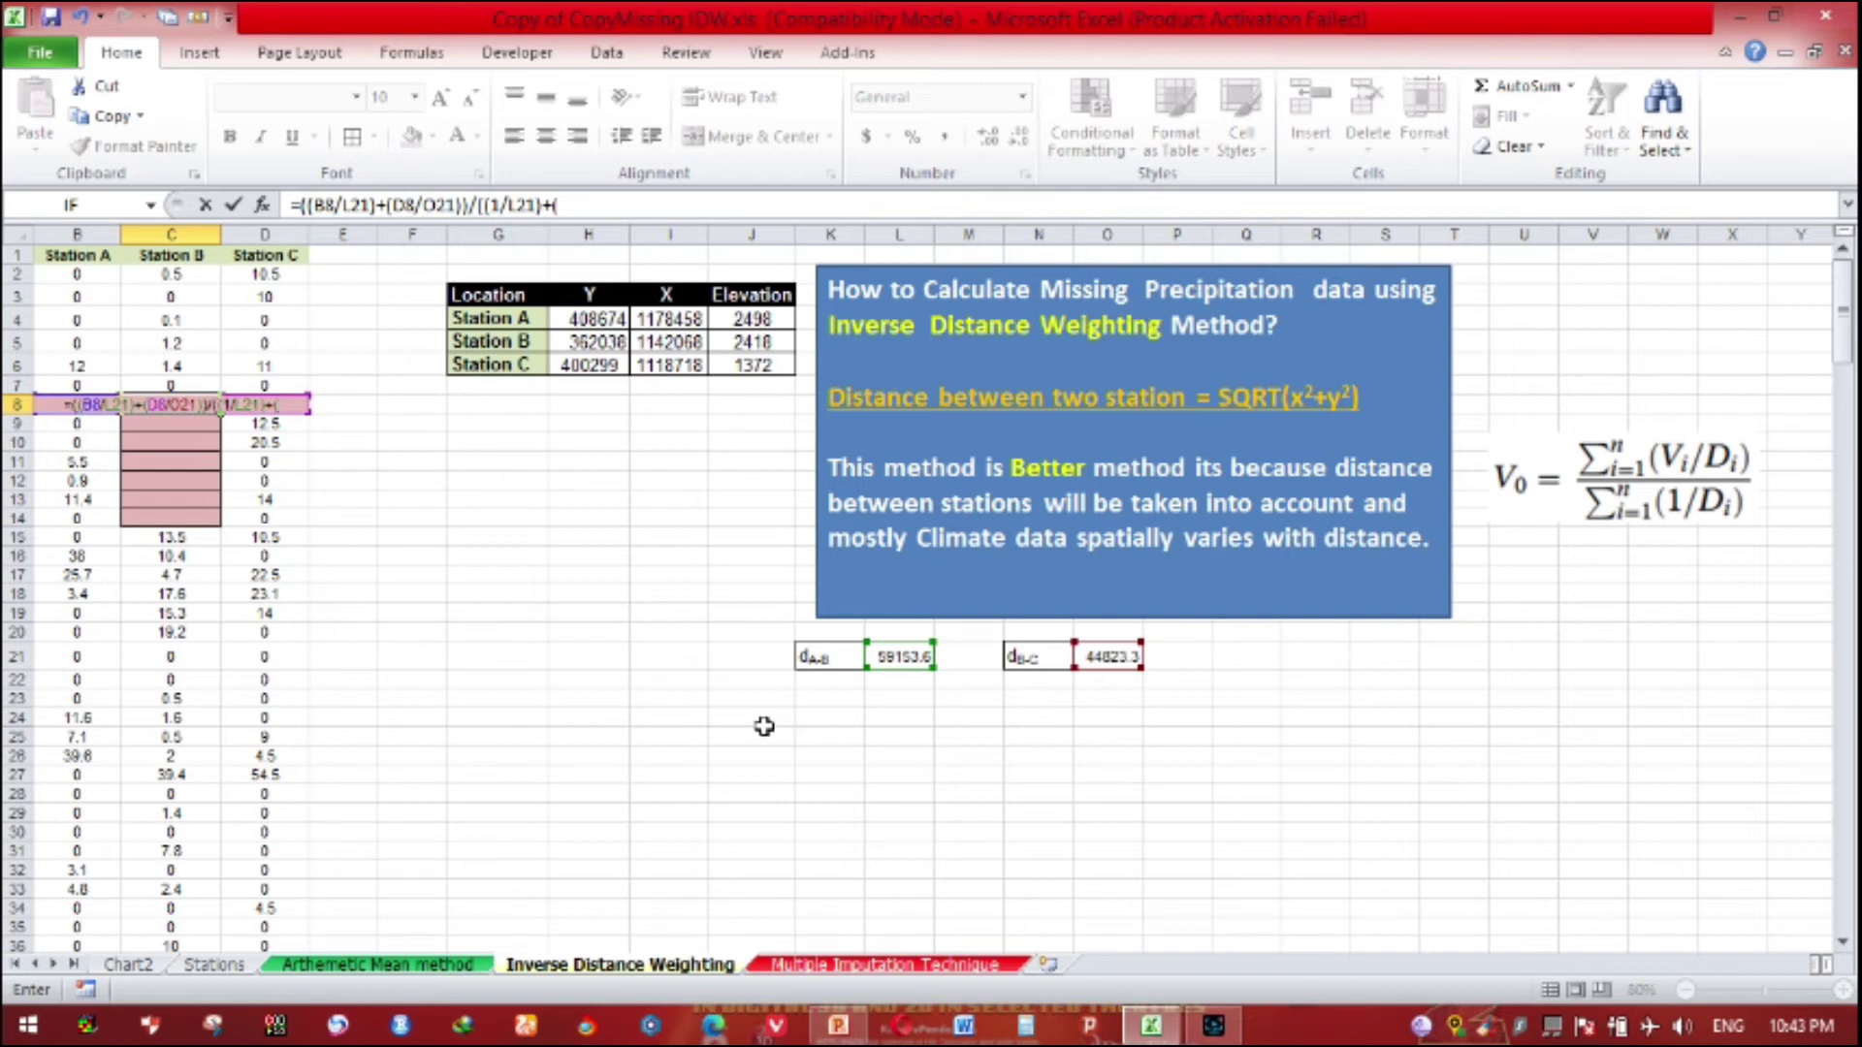
pyautogui.write('1/')
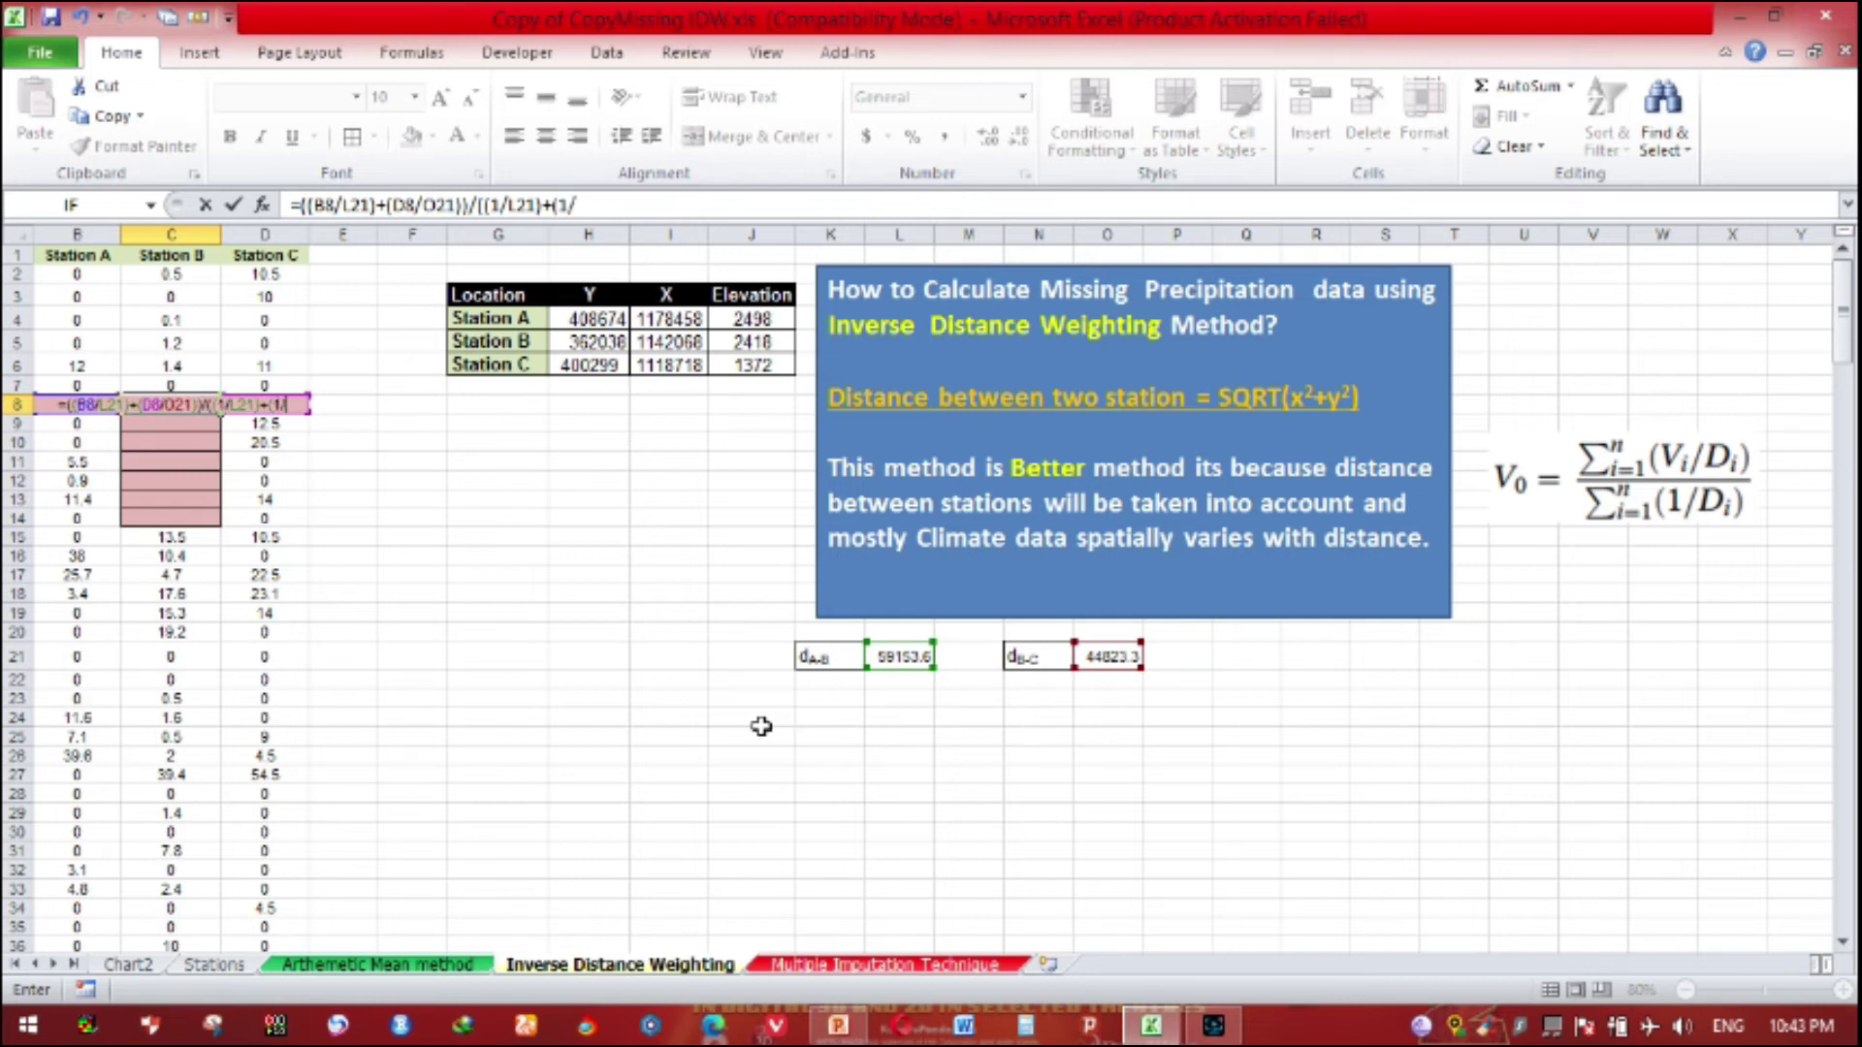
pyautogui.click(1099, 658)
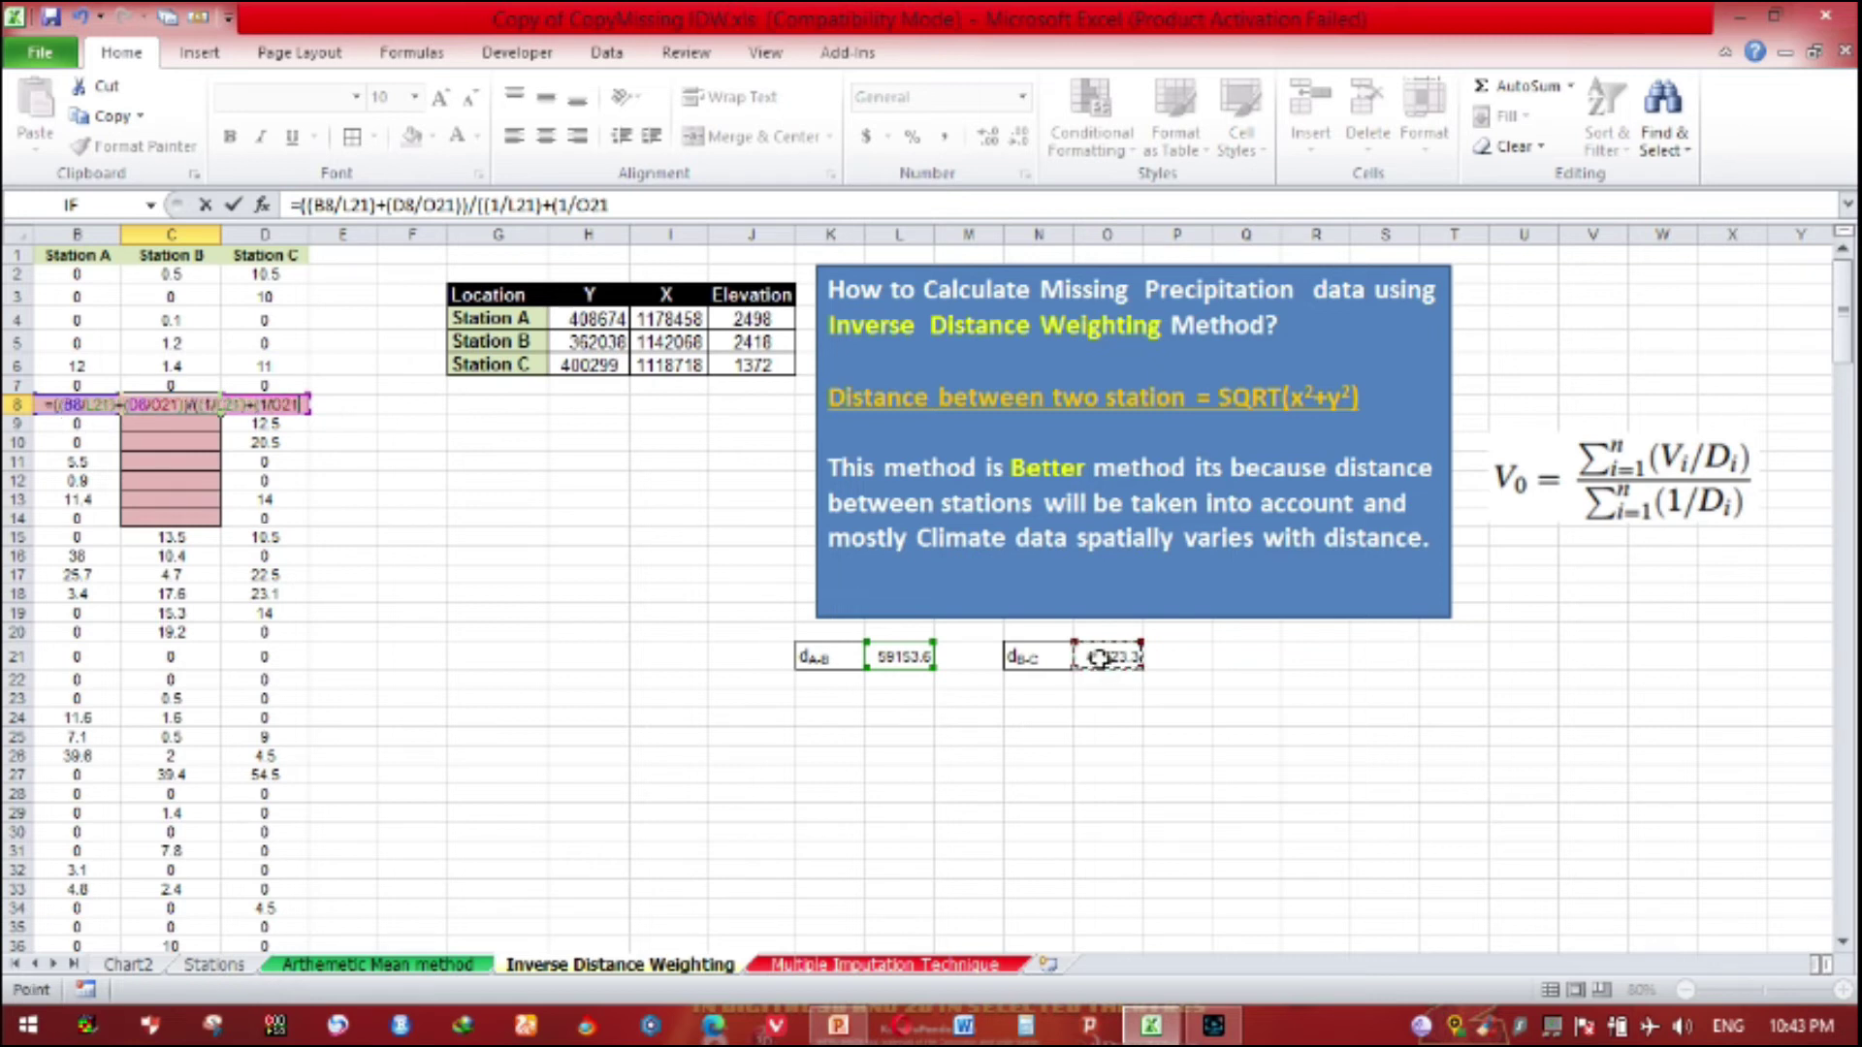
pyautogui.write('))')
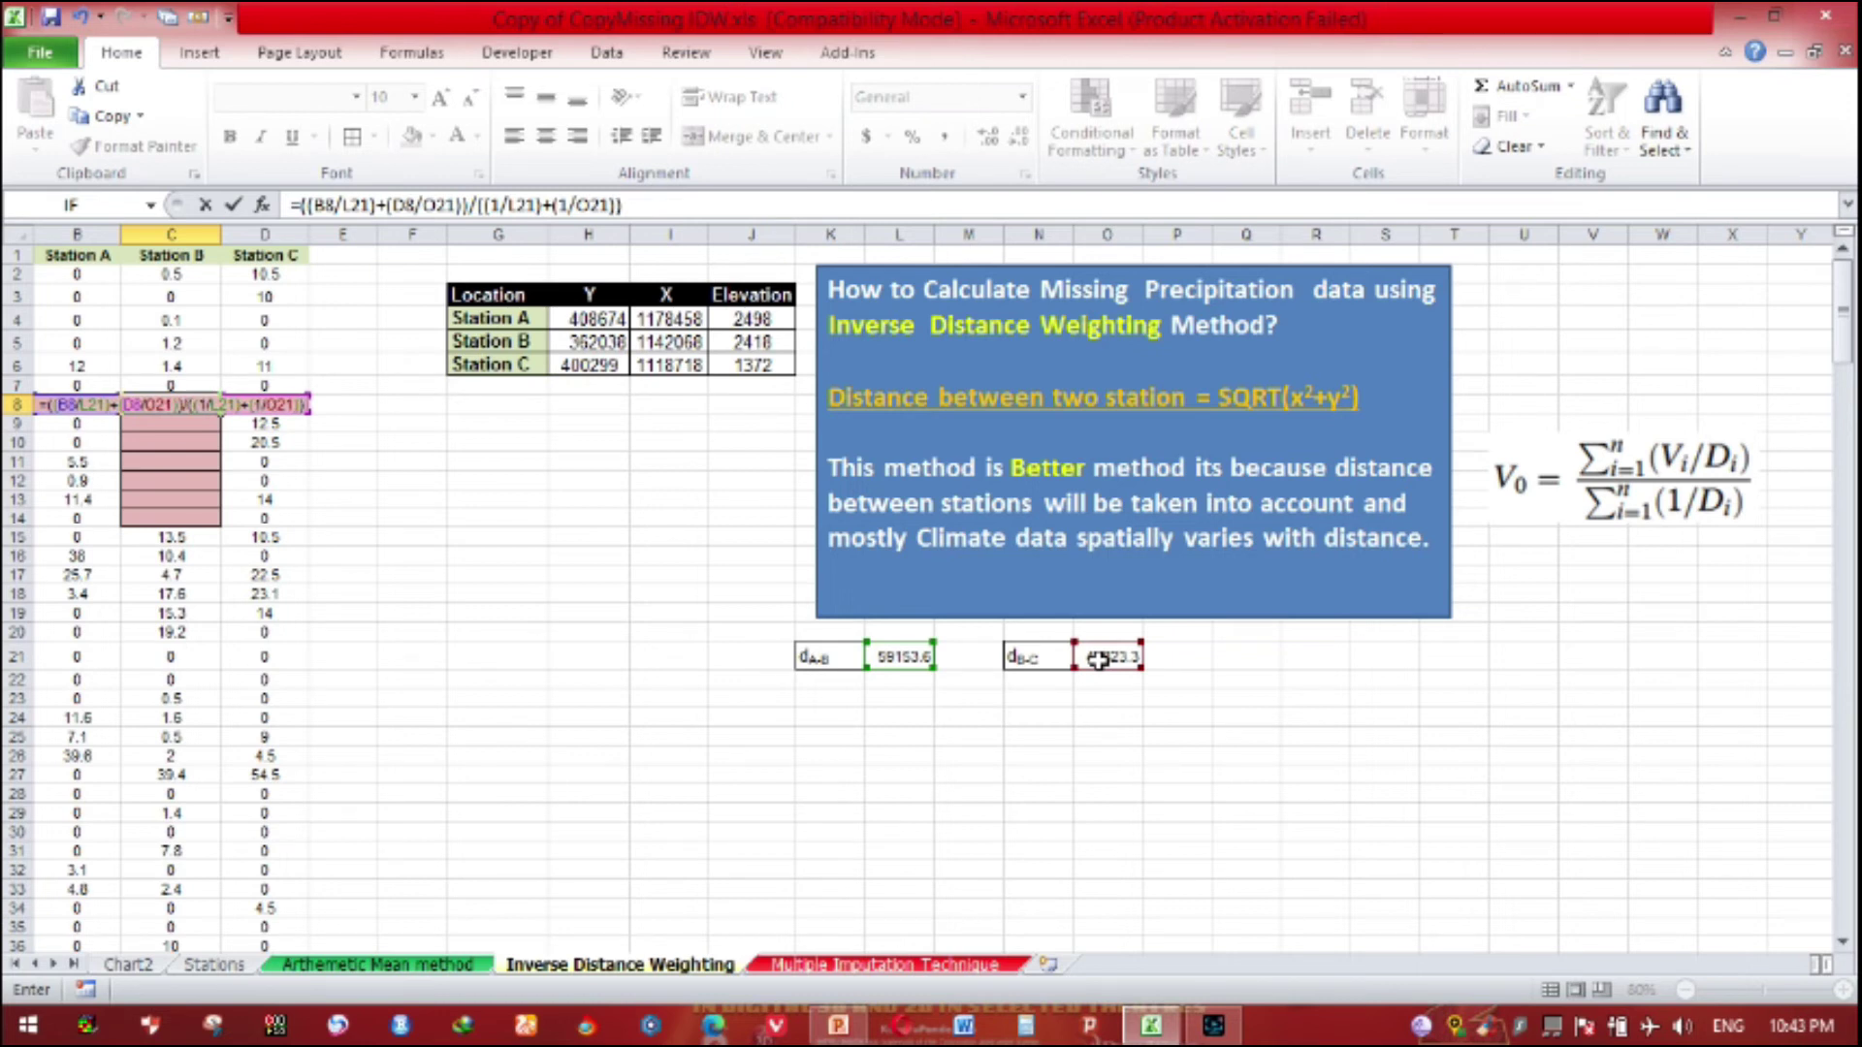
pyautogui.press('Return')
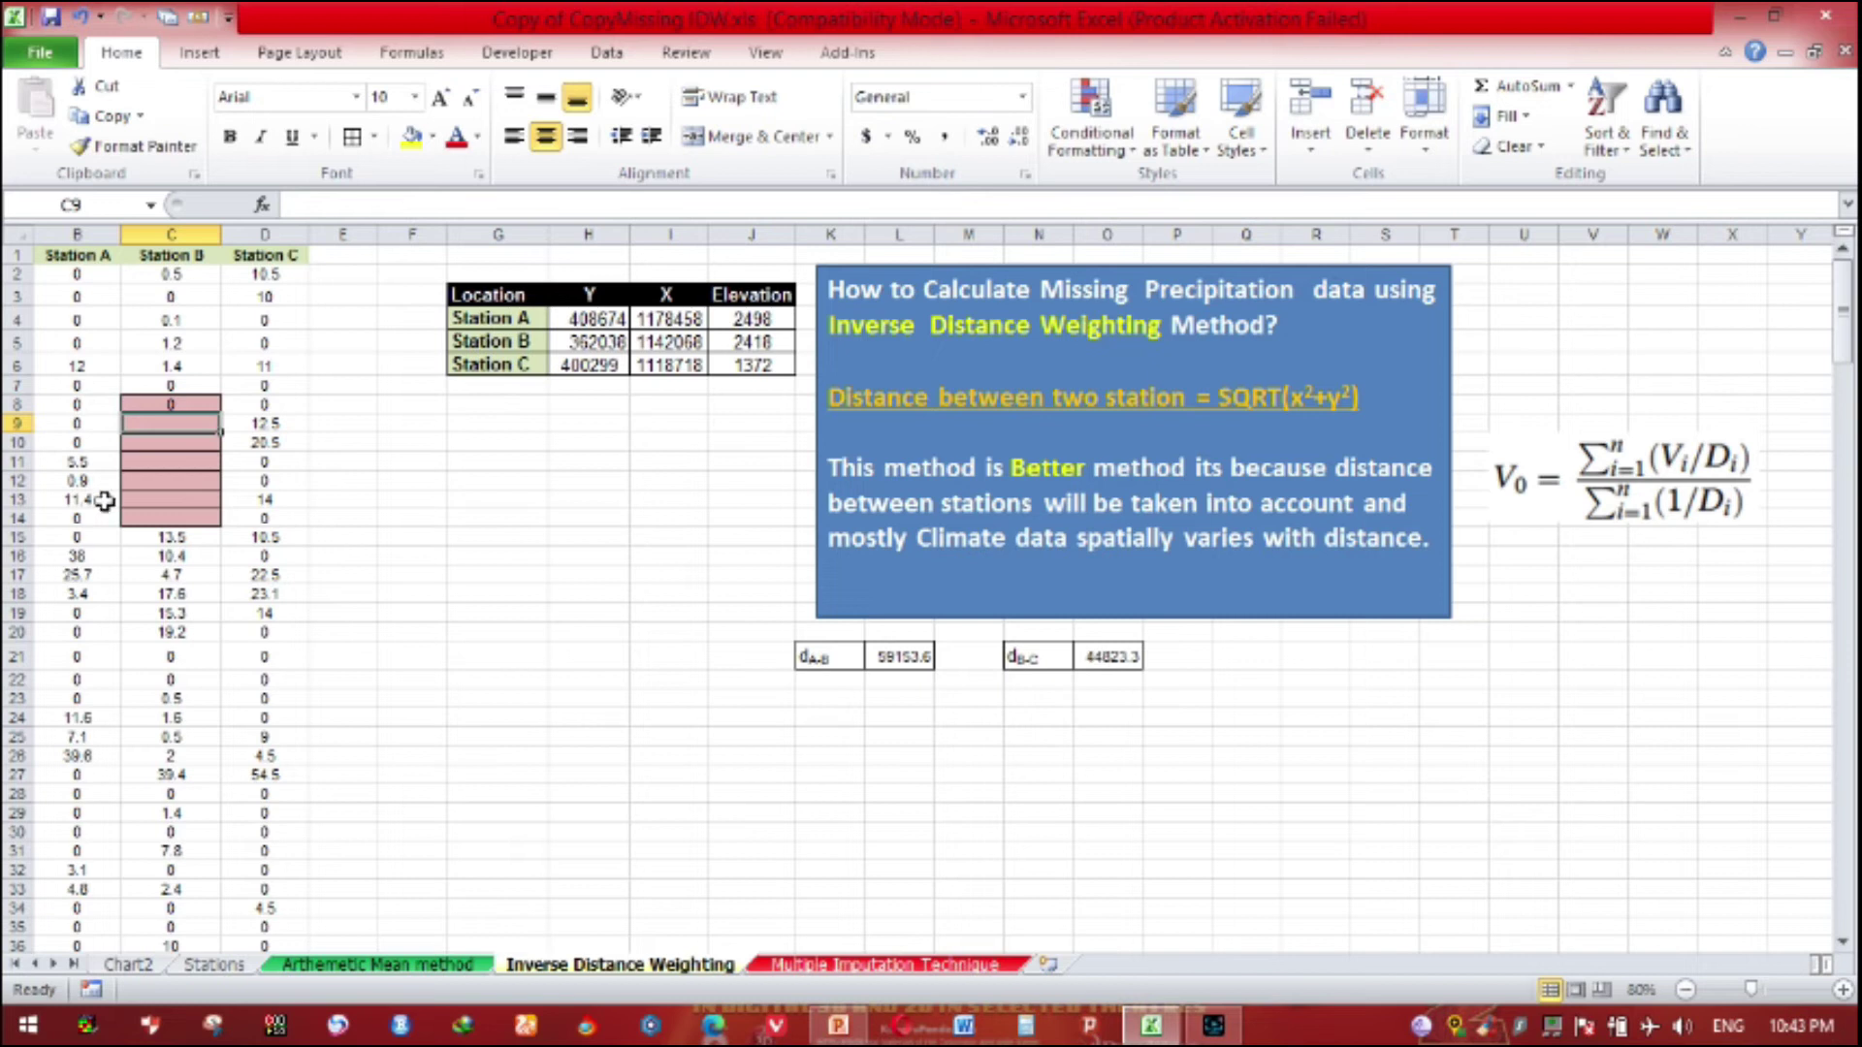
# Step: Try to fill the C8 formula down through C14, and compare the cell references in C9 with those in C8
pyautogui.click(155, 400)
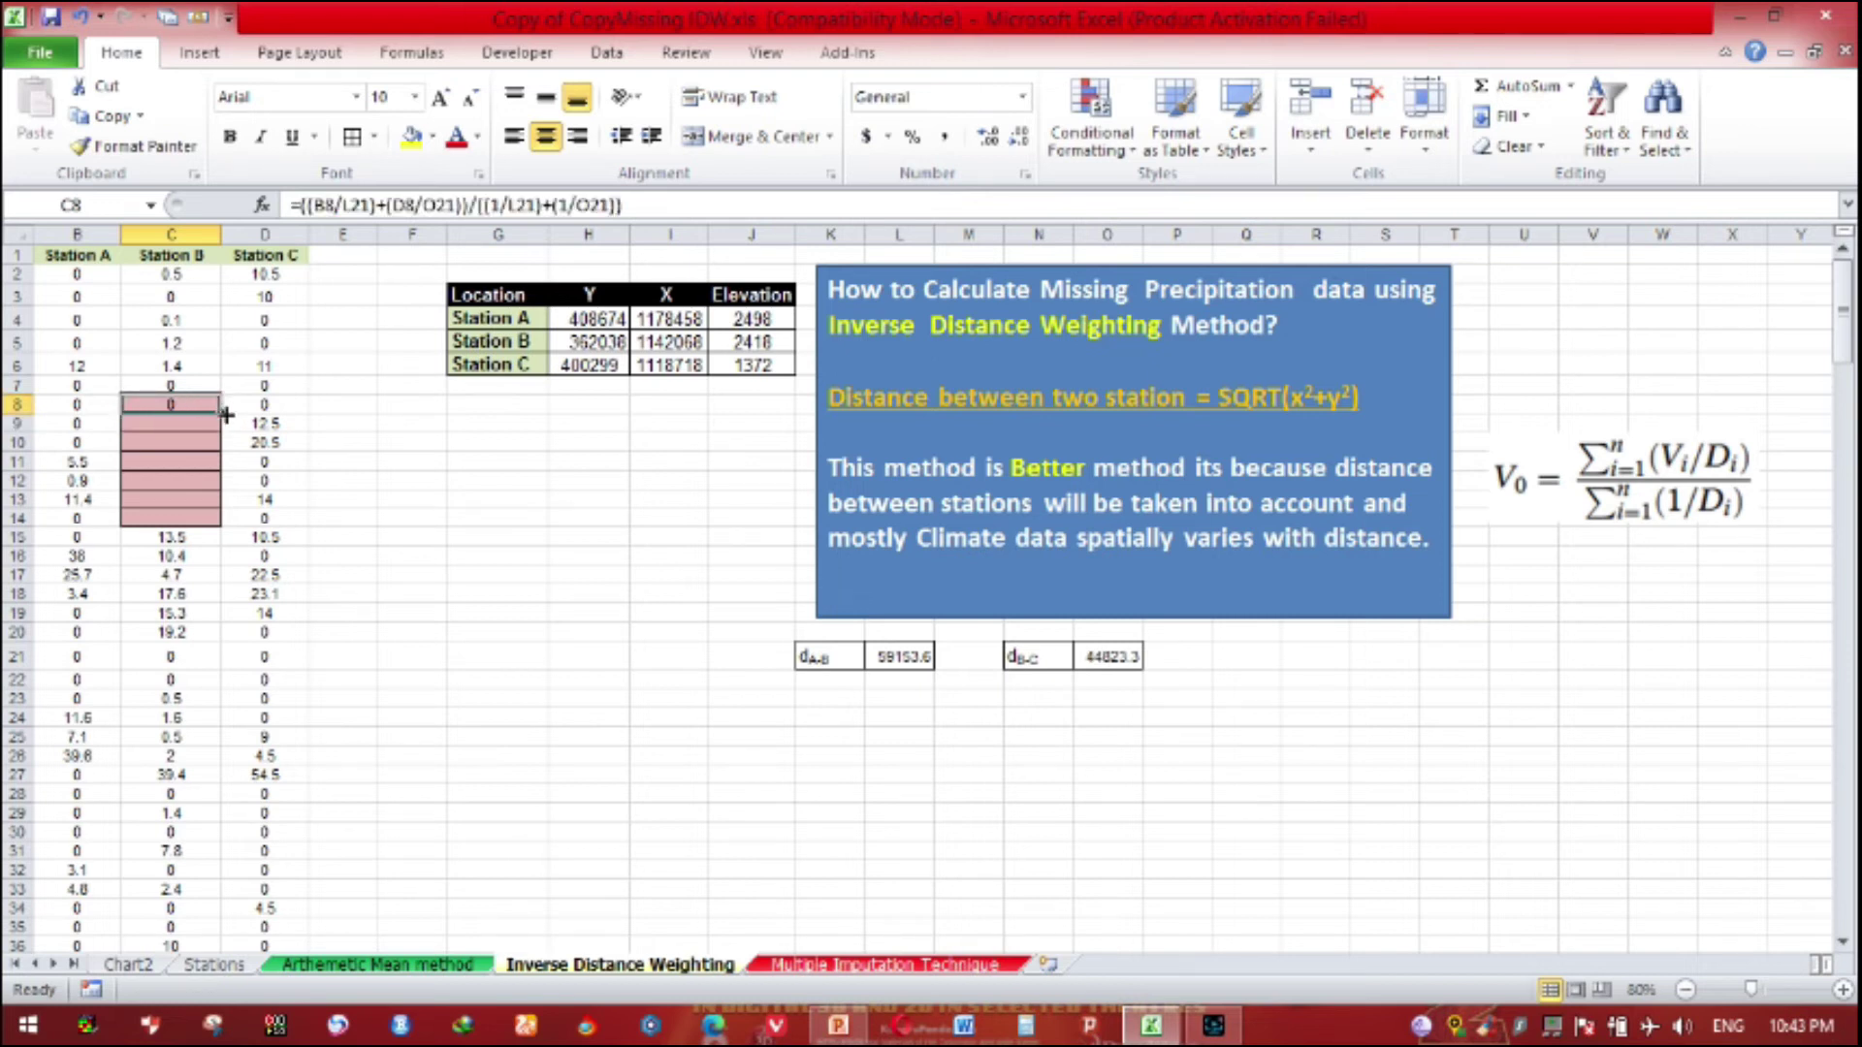
pyautogui.moveTo(222, 414); pyautogui.dragTo(217, 528)
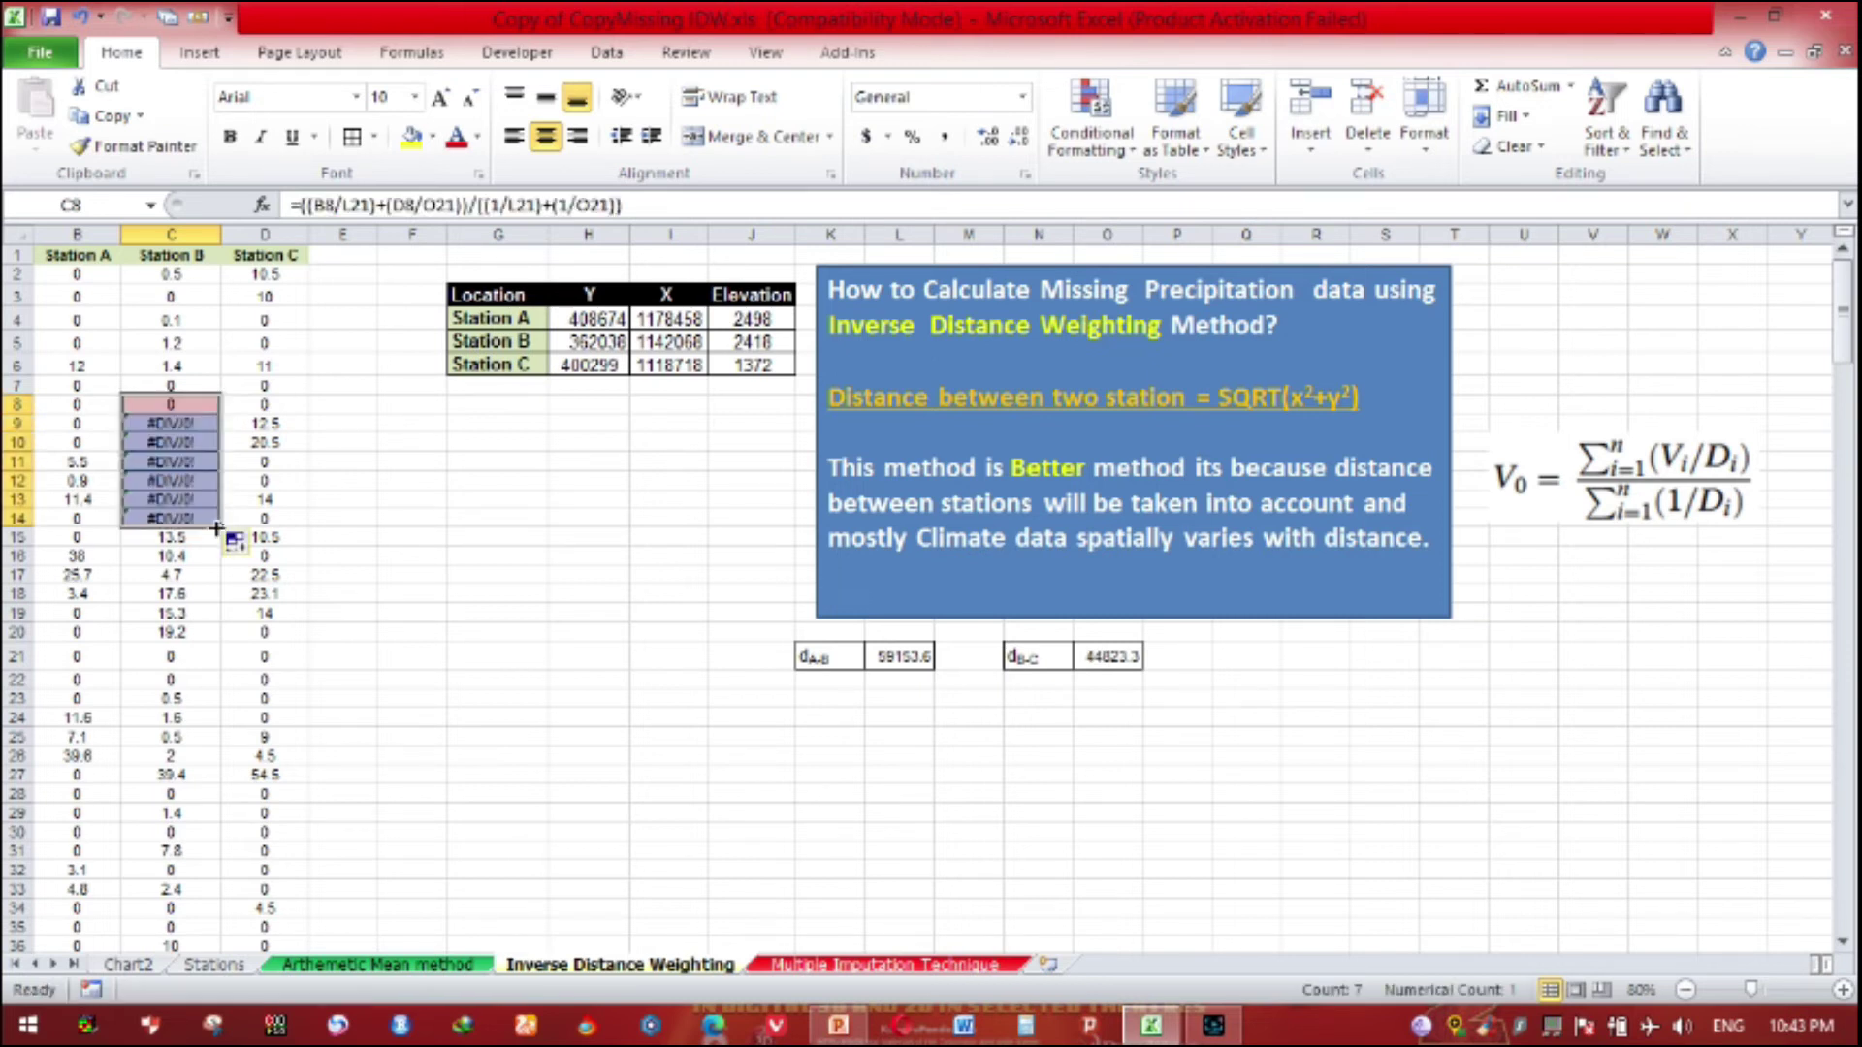
pyautogui.click(192, 423)
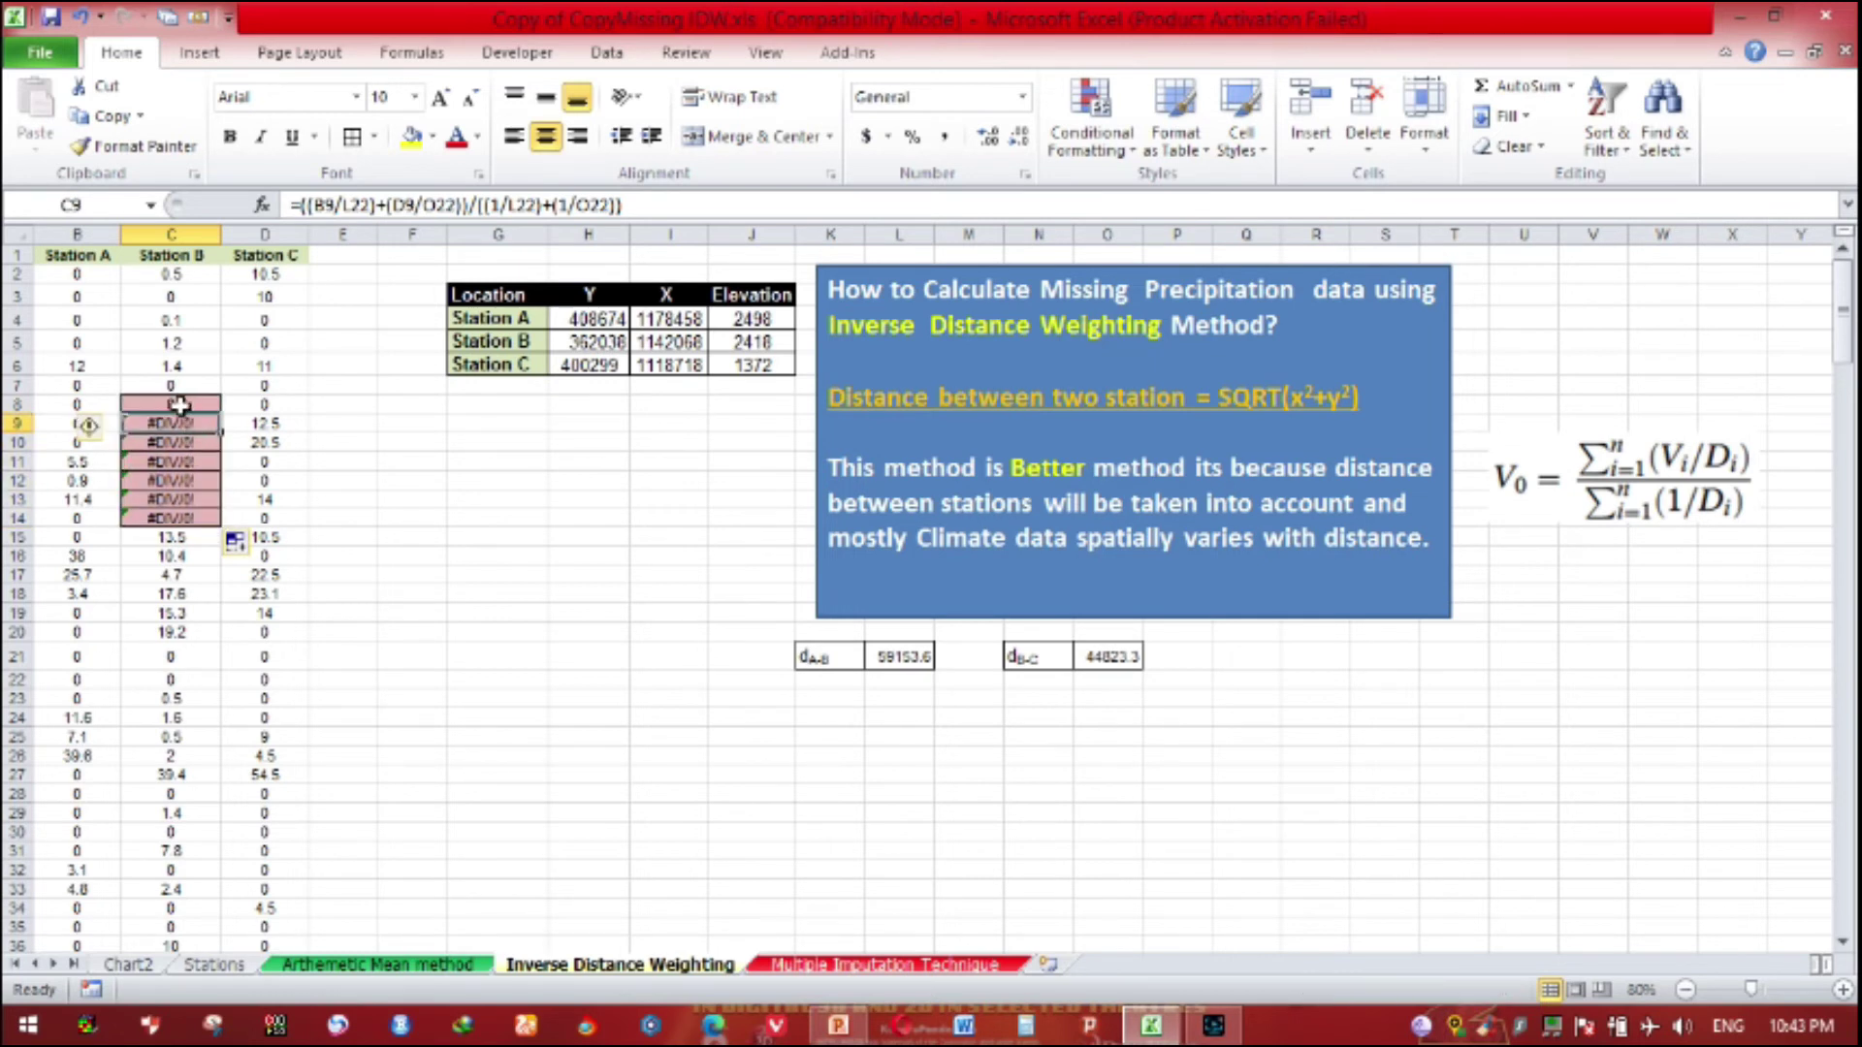
pyautogui.click(180, 401)
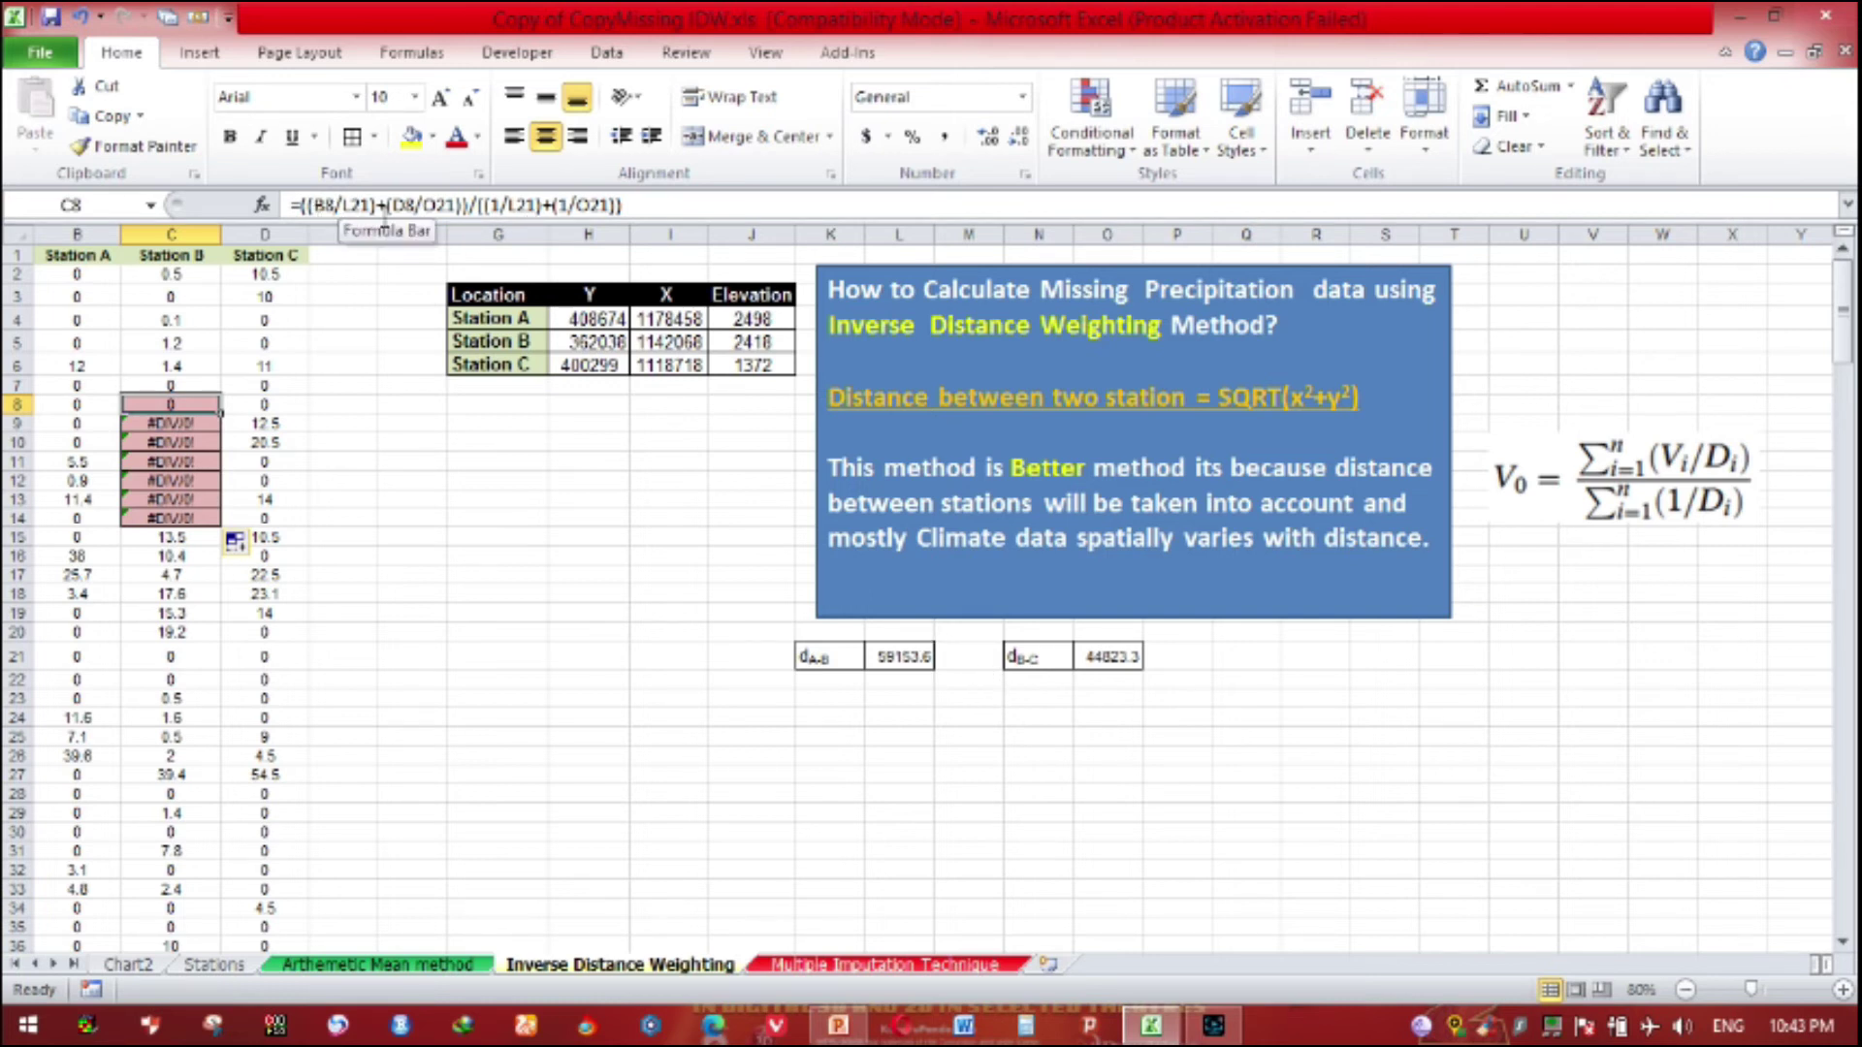
# Step: Lock the distance rows in the numerator of the C8 formula as L$21 and O$21
pyautogui.click(348, 207)
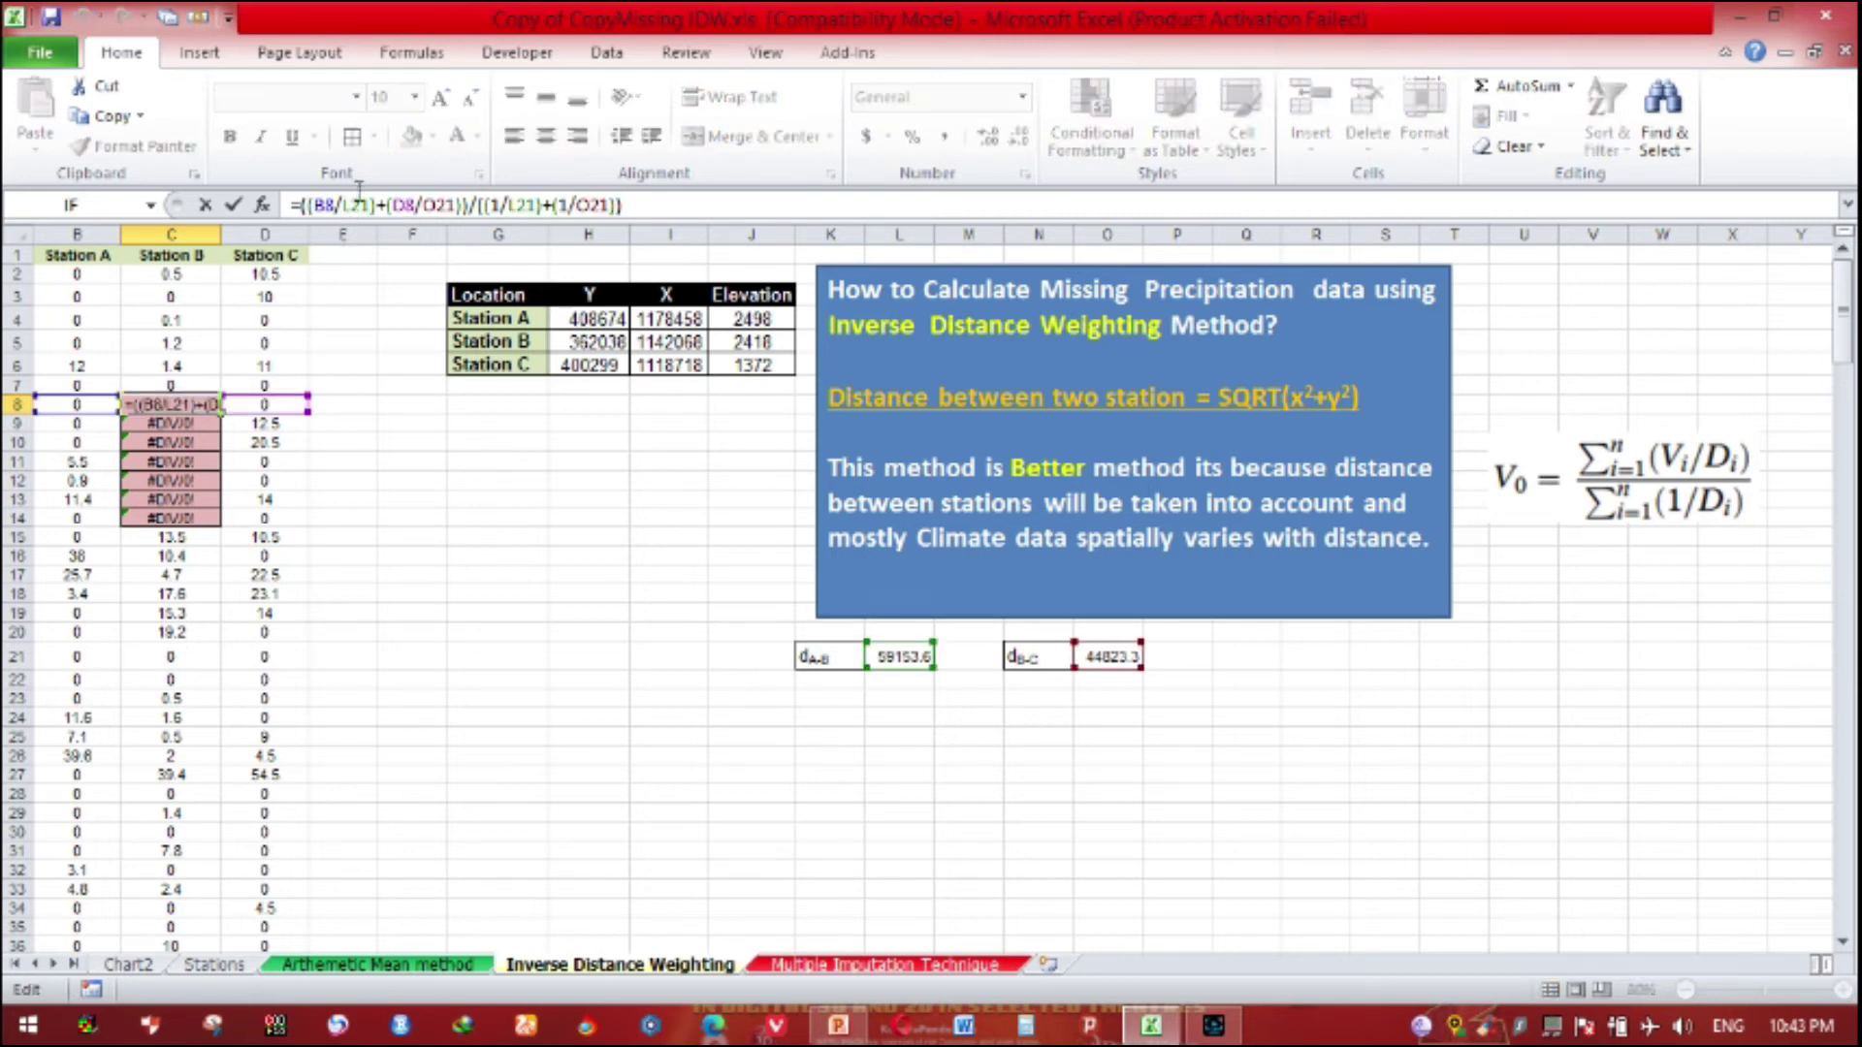
pyautogui.press('F4')
pyautogui.press('F4')
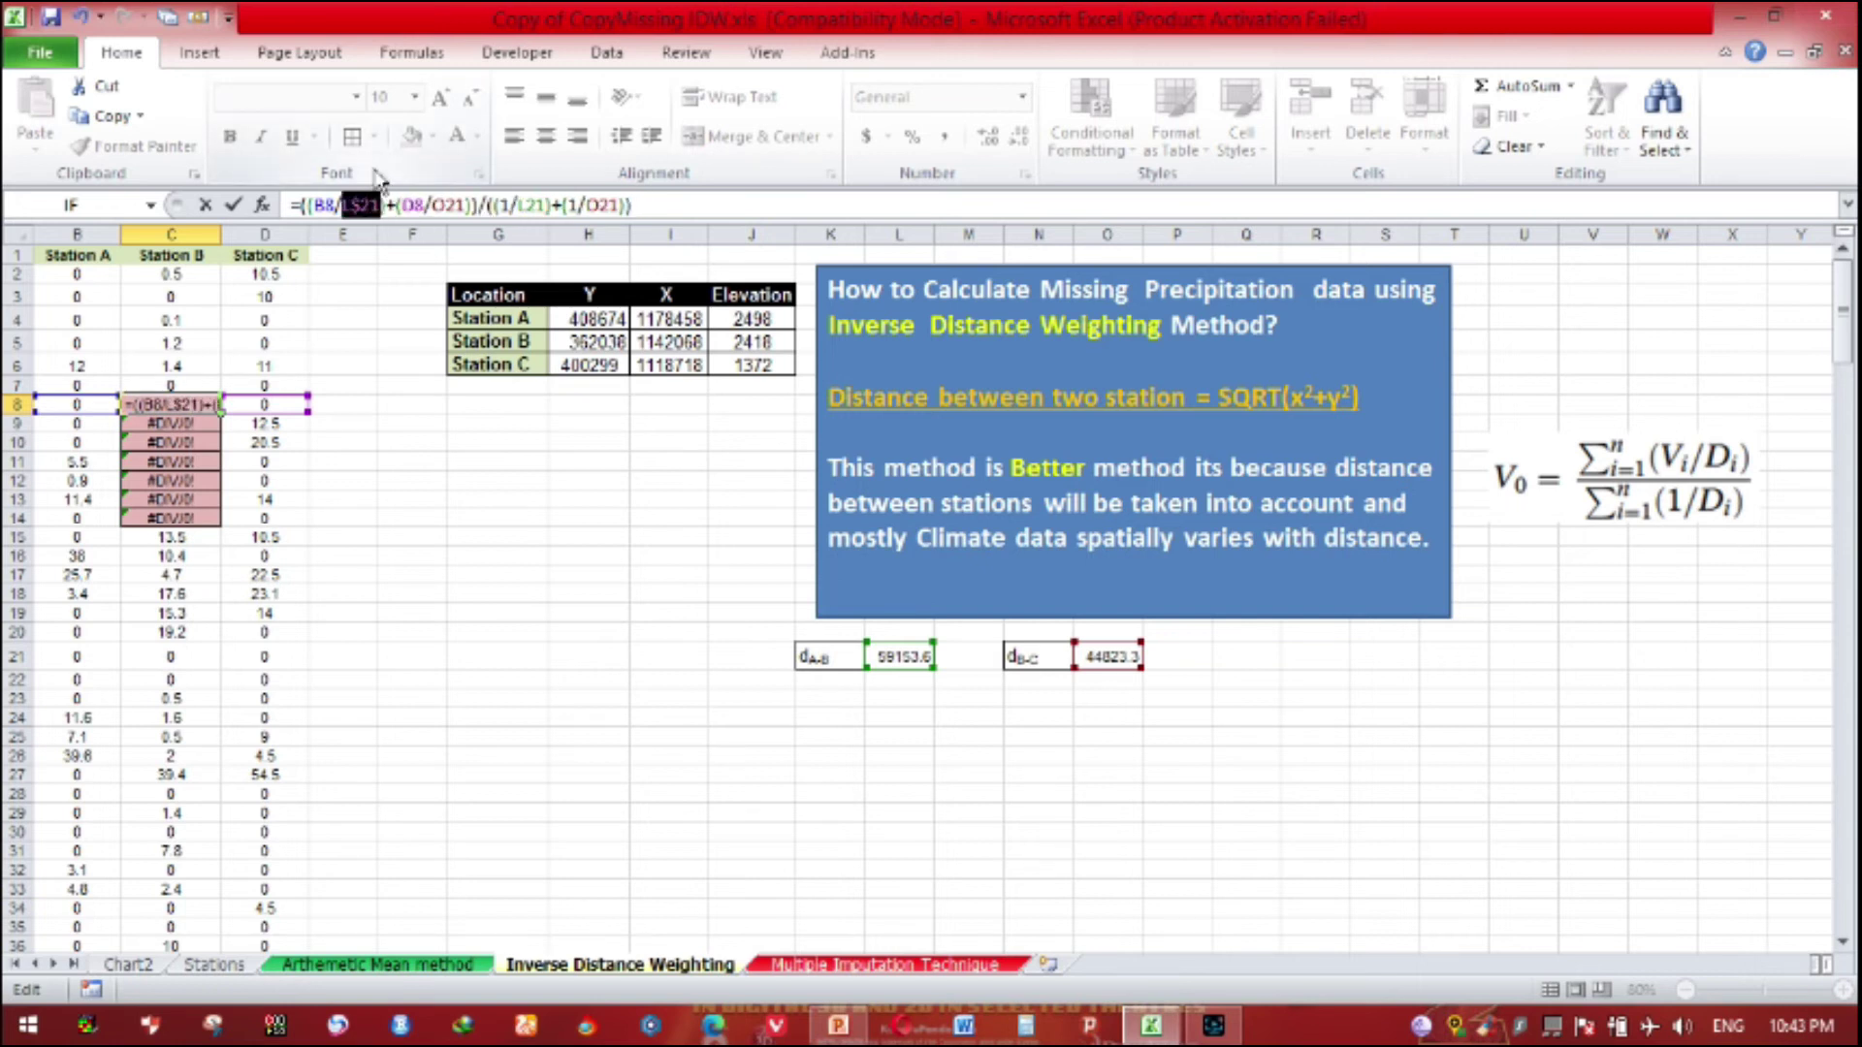
pyautogui.click(448, 204)
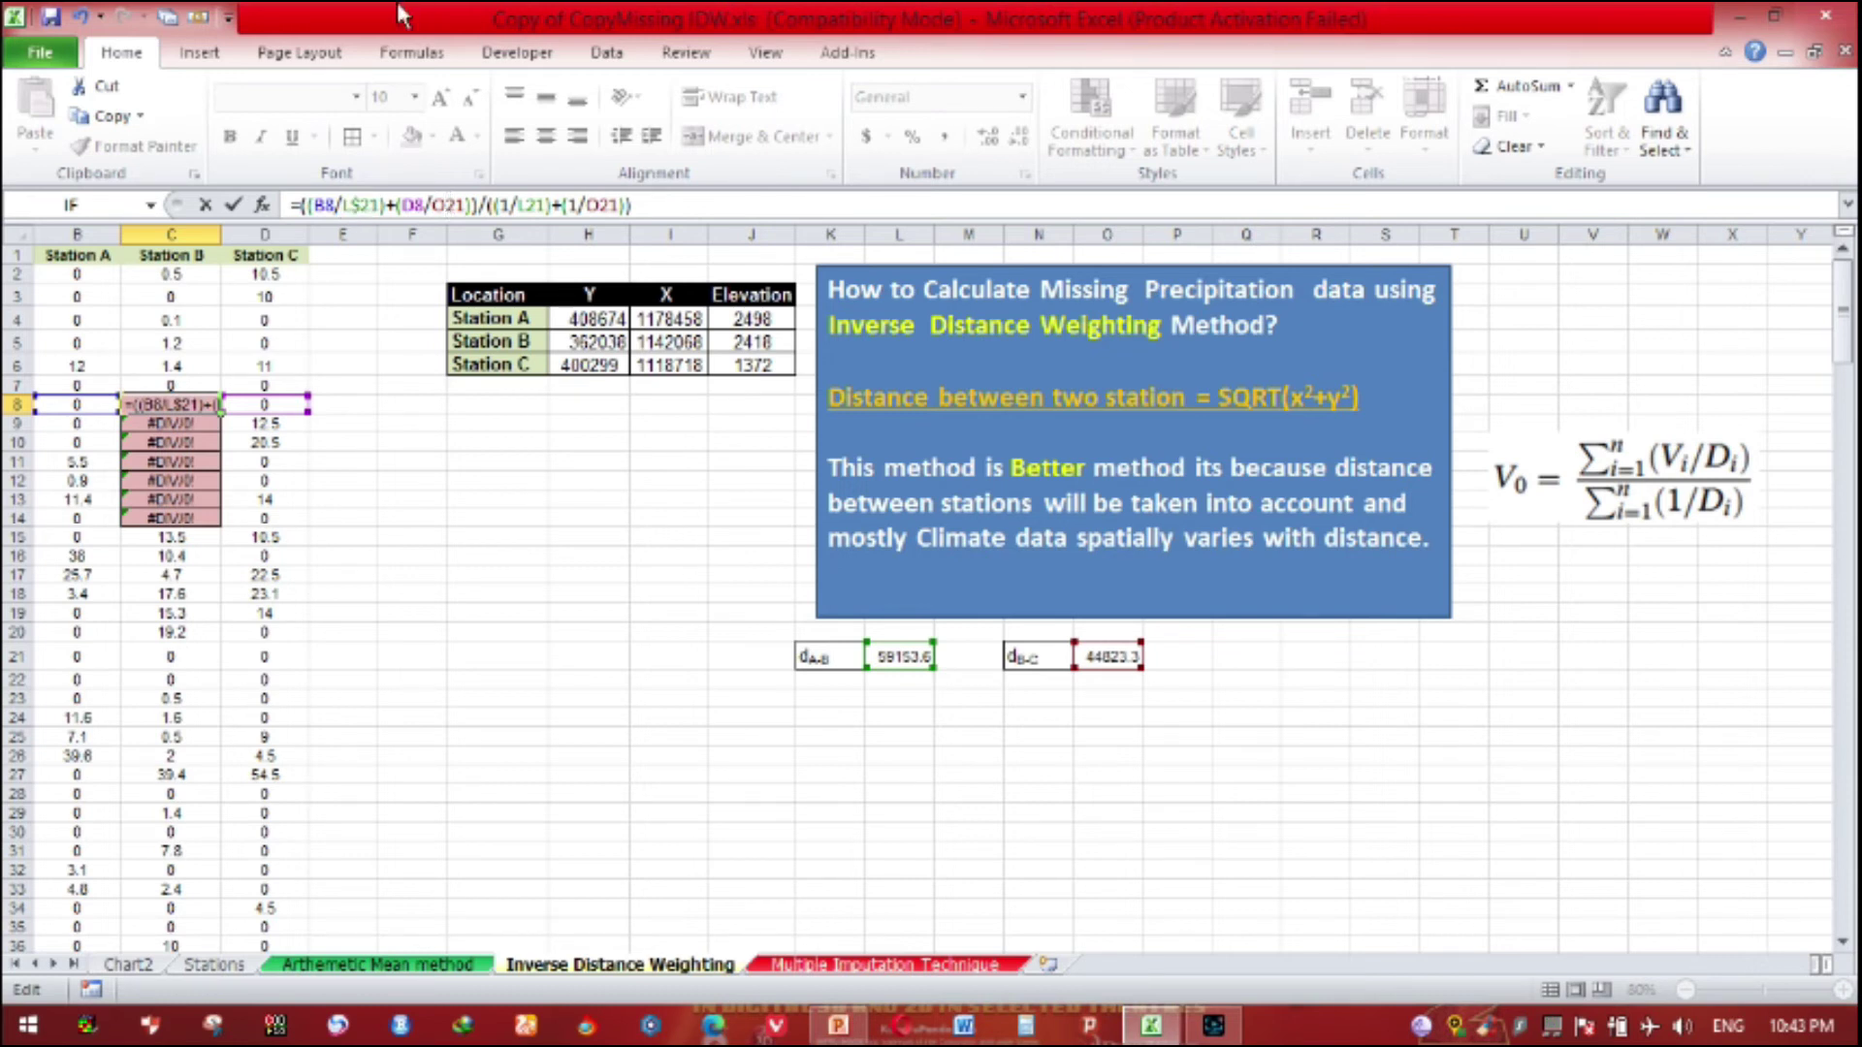
pyautogui.press('F4')
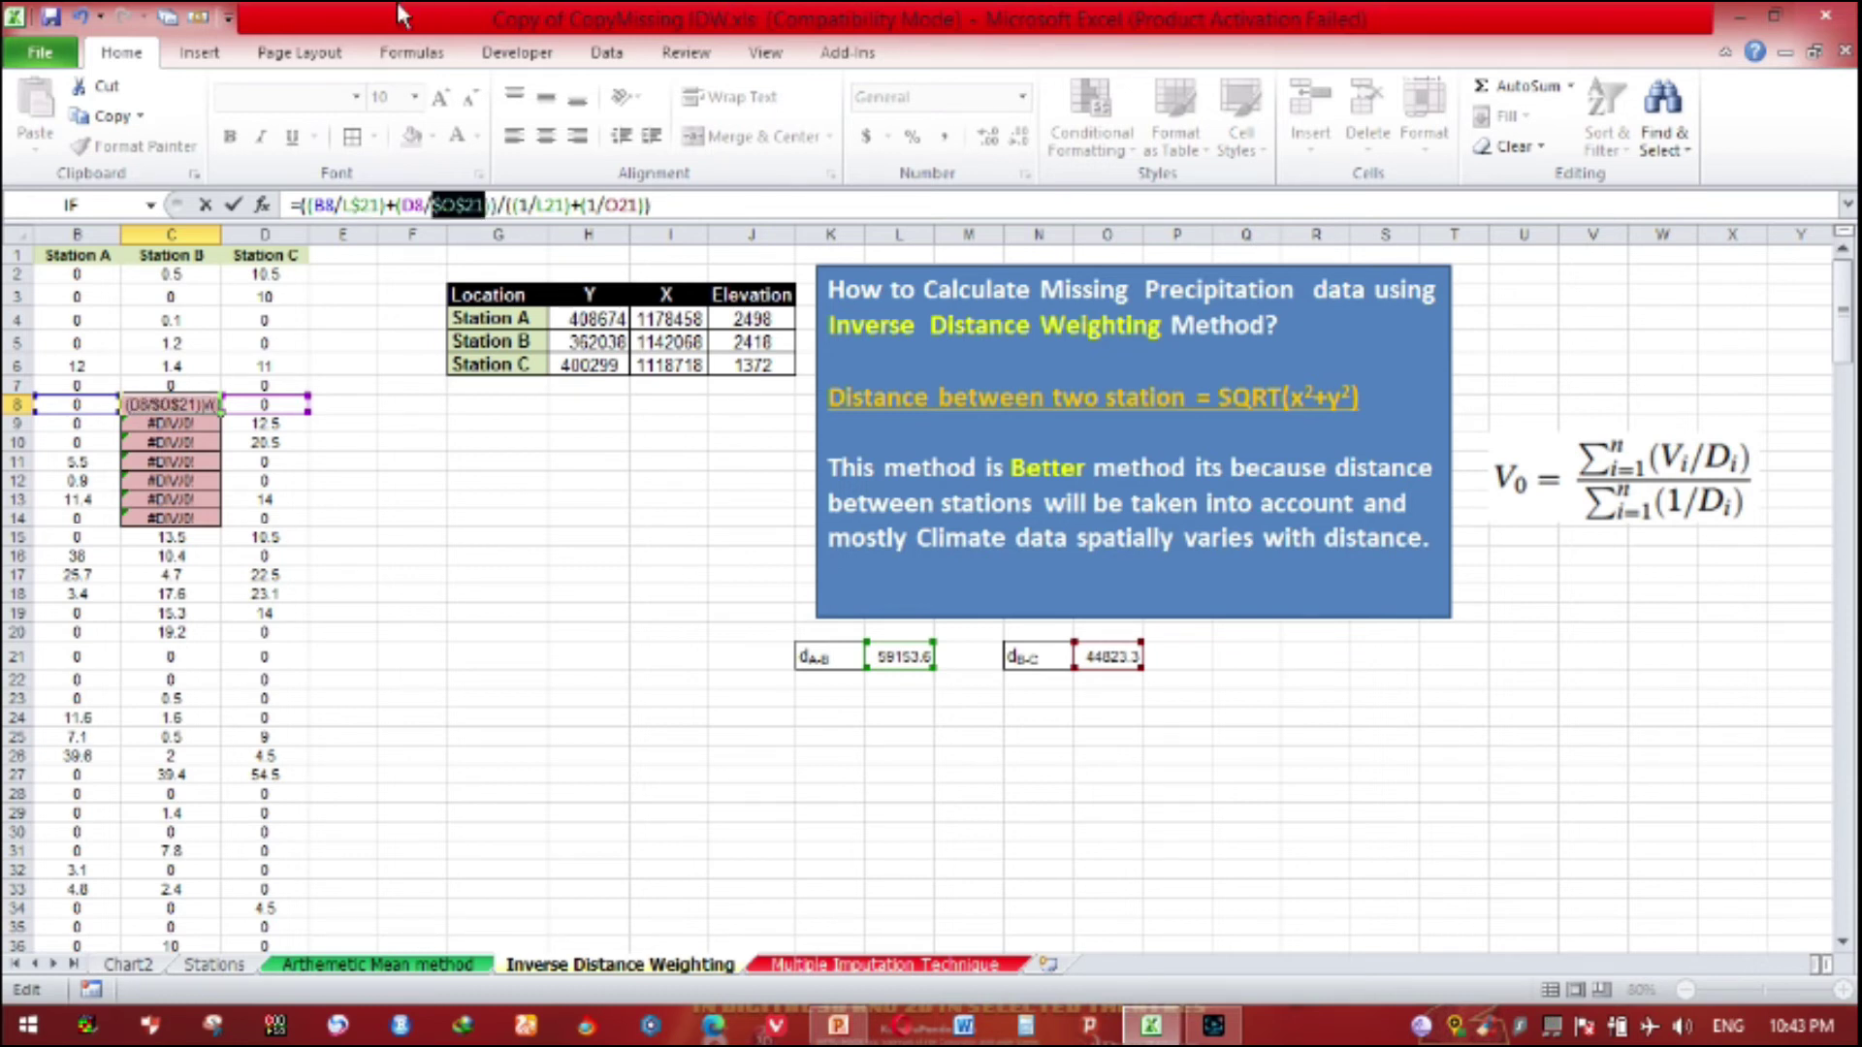
pyautogui.press('F4')
# Step: Lock the distance rows in the denominator of the C8 formula as L$21 and O$21, and commit the formula
pyautogui.press('Right')
pyautogui.press('Right')
pyautogui.press('Right')
pyautogui.press('Right')
pyautogui.press('Right')
pyautogui.press('Right')
pyautogui.press('Right')
pyautogui.press('F4')
pyautogui.press('F4')
pyautogui.press('Right')
pyautogui.press('Right')
pyautogui.press('Right')
pyautogui.press('Right')
pyautogui.press('Right')
pyautogui.press('F4')
pyautogui.press('F4')
pyautogui.press('Return')
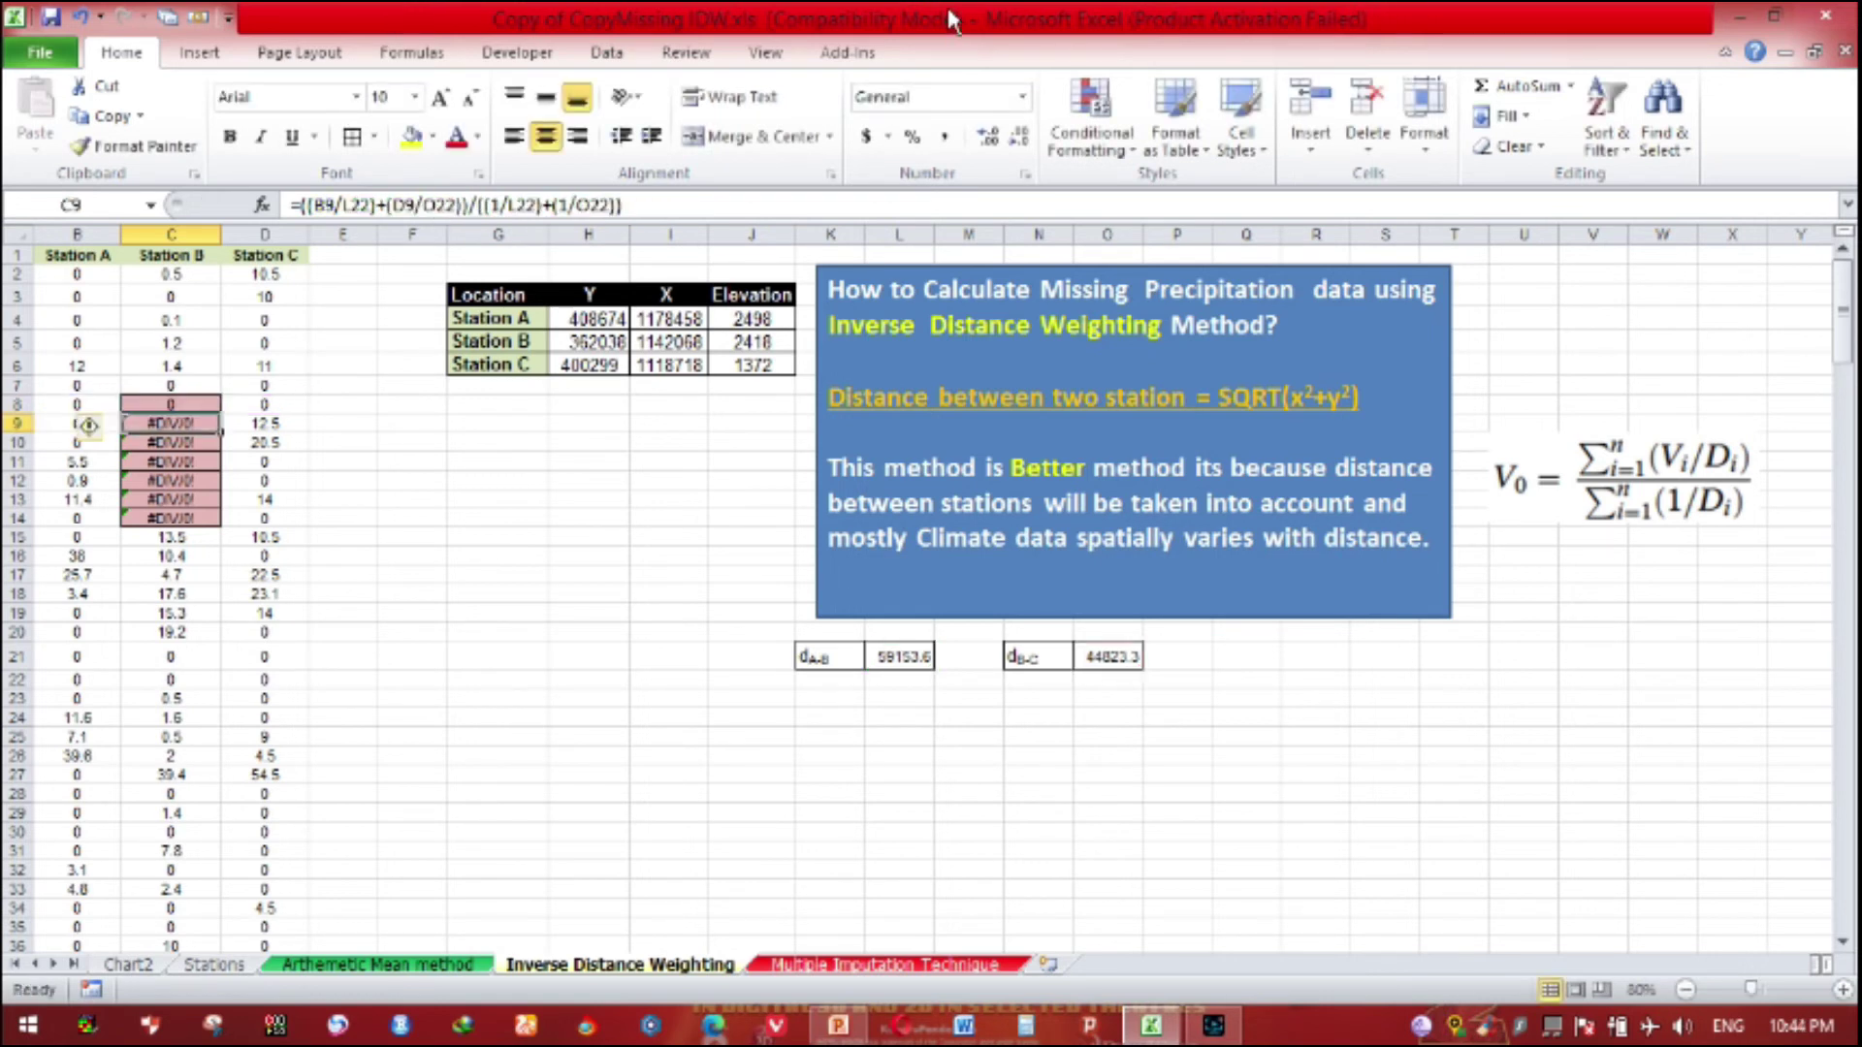
# Step: Fill the C8 formula with locked distance rows down through C14 for Station B's missing days
pyautogui.click(190, 402)
pyautogui.moveTo(222, 415); pyautogui.dragTo(217, 529)
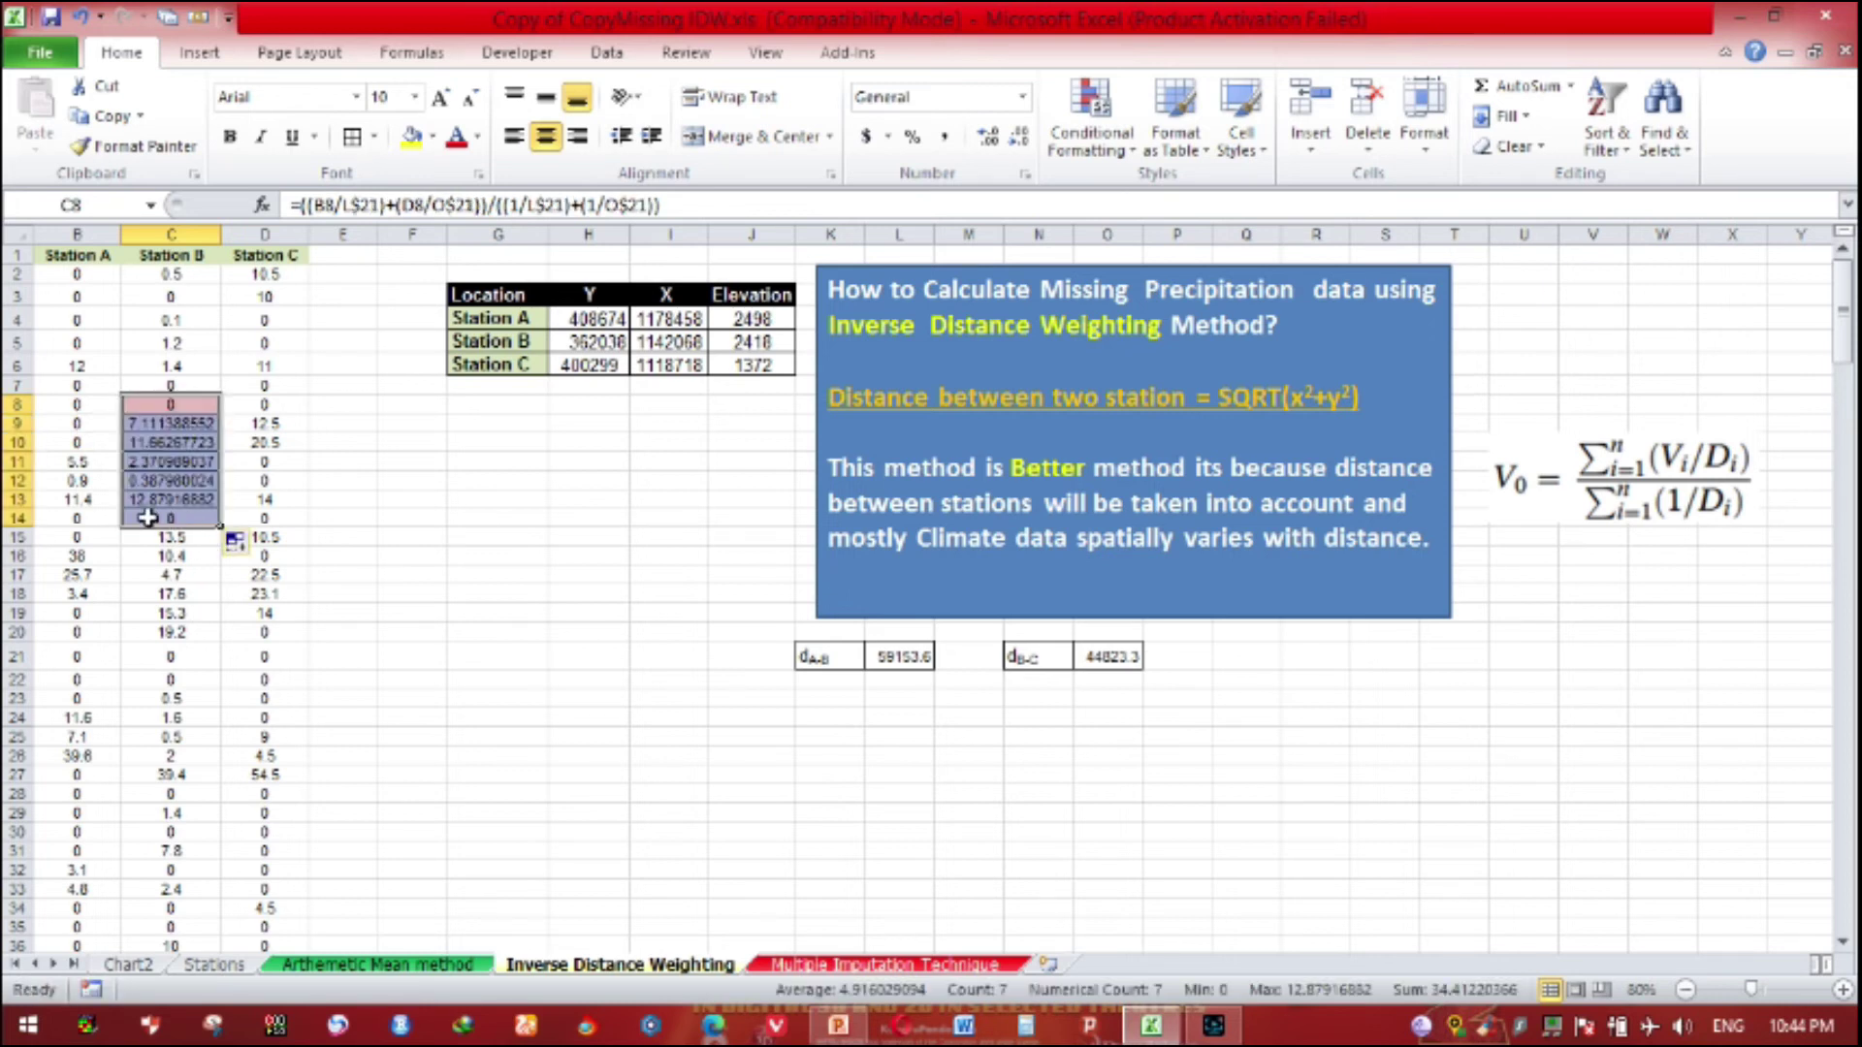
pyautogui.click(495, 576)
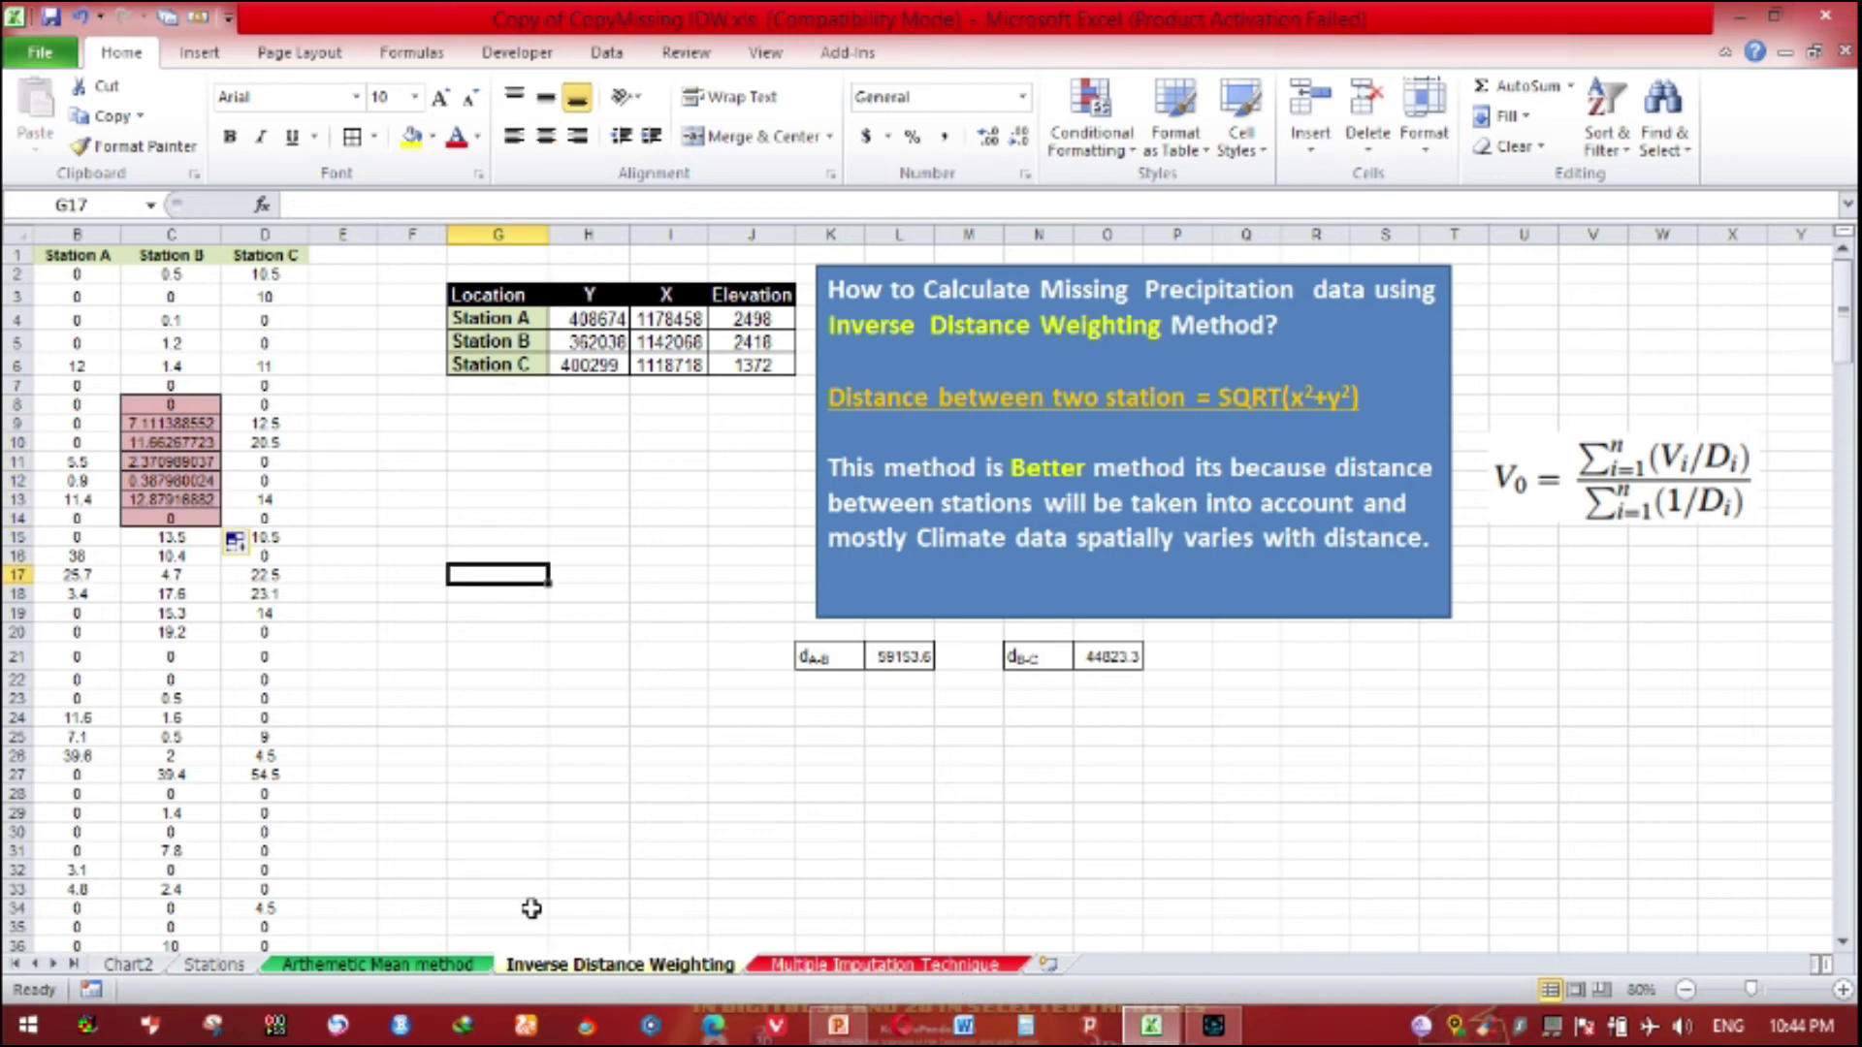
# Step: Review the Station B estimates in C8:C14, and open the Multiple Imputation Technique sheet
pyautogui.moveTo(184, 402); pyautogui.dragTo(175, 518)
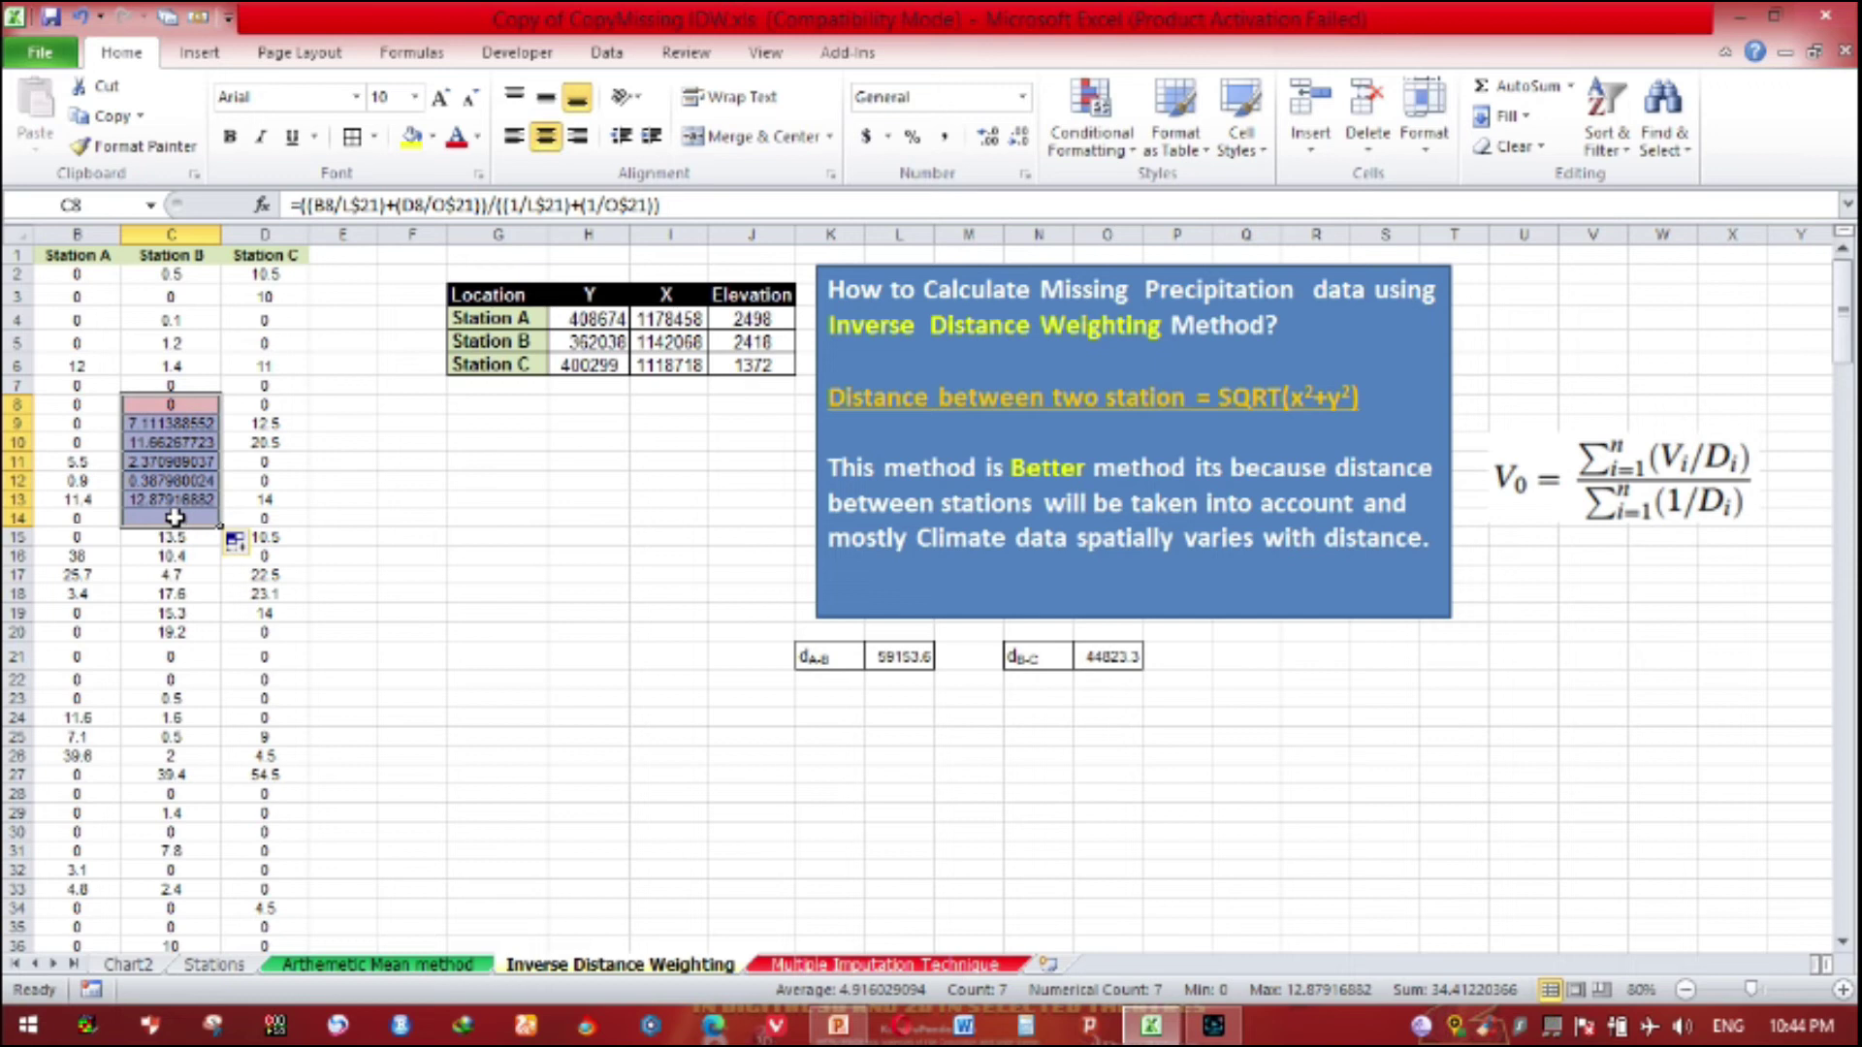
pyautogui.click(535, 610)
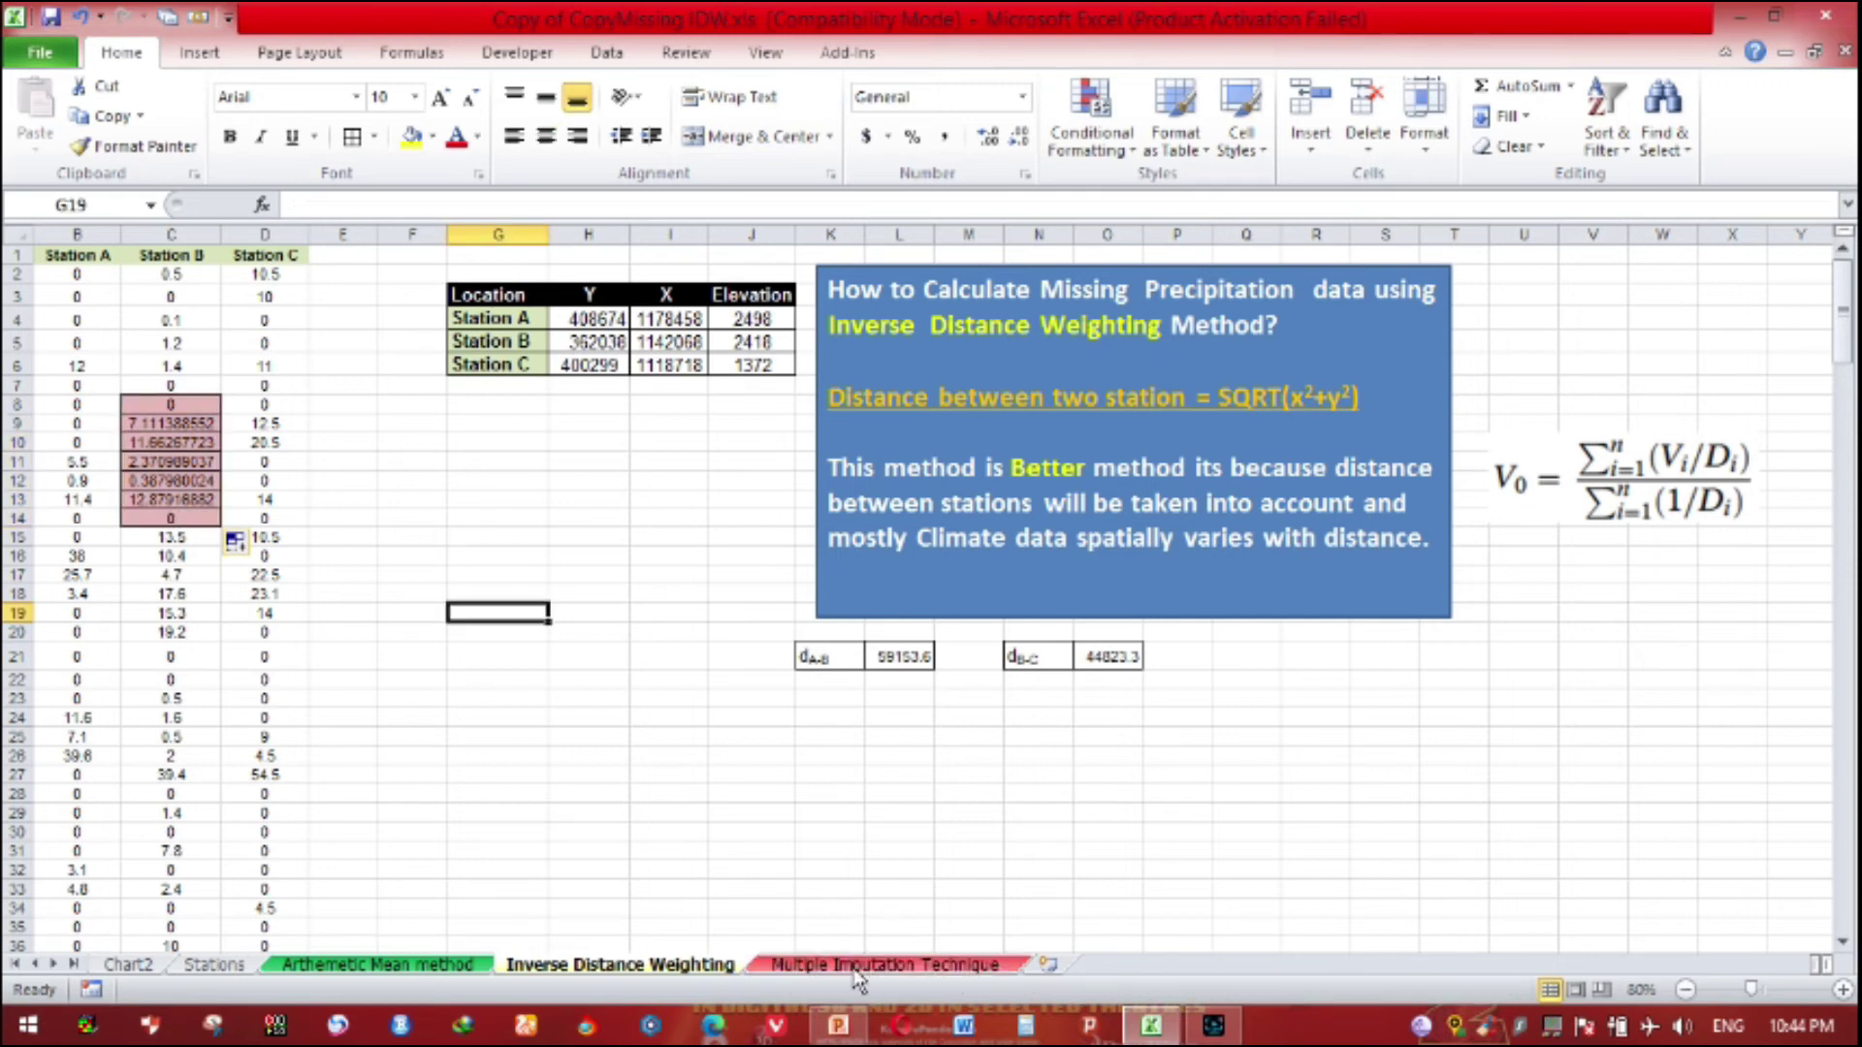
pyautogui.click(858, 965)
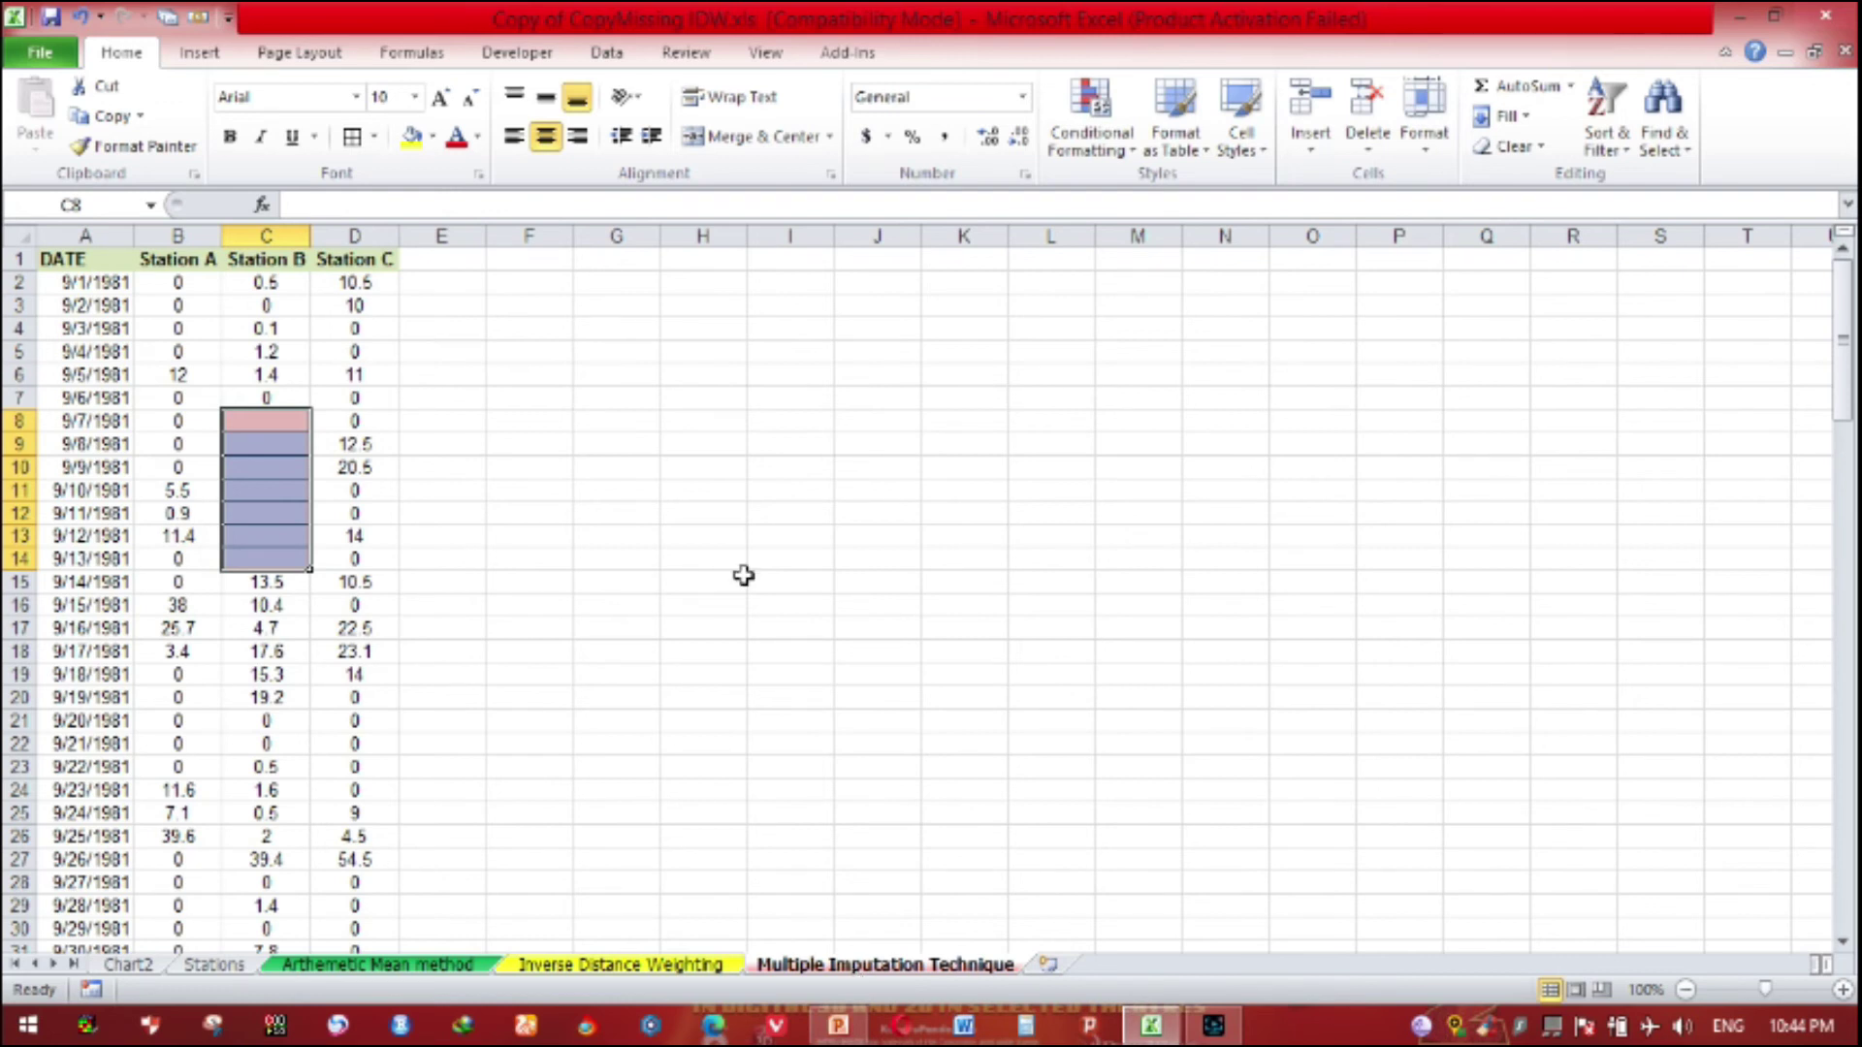
# Step: Launch the XLSTAT add-in and open its Missing data tool for the Multiple Imputation Technique sheet
pyautogui.click(855, 56)
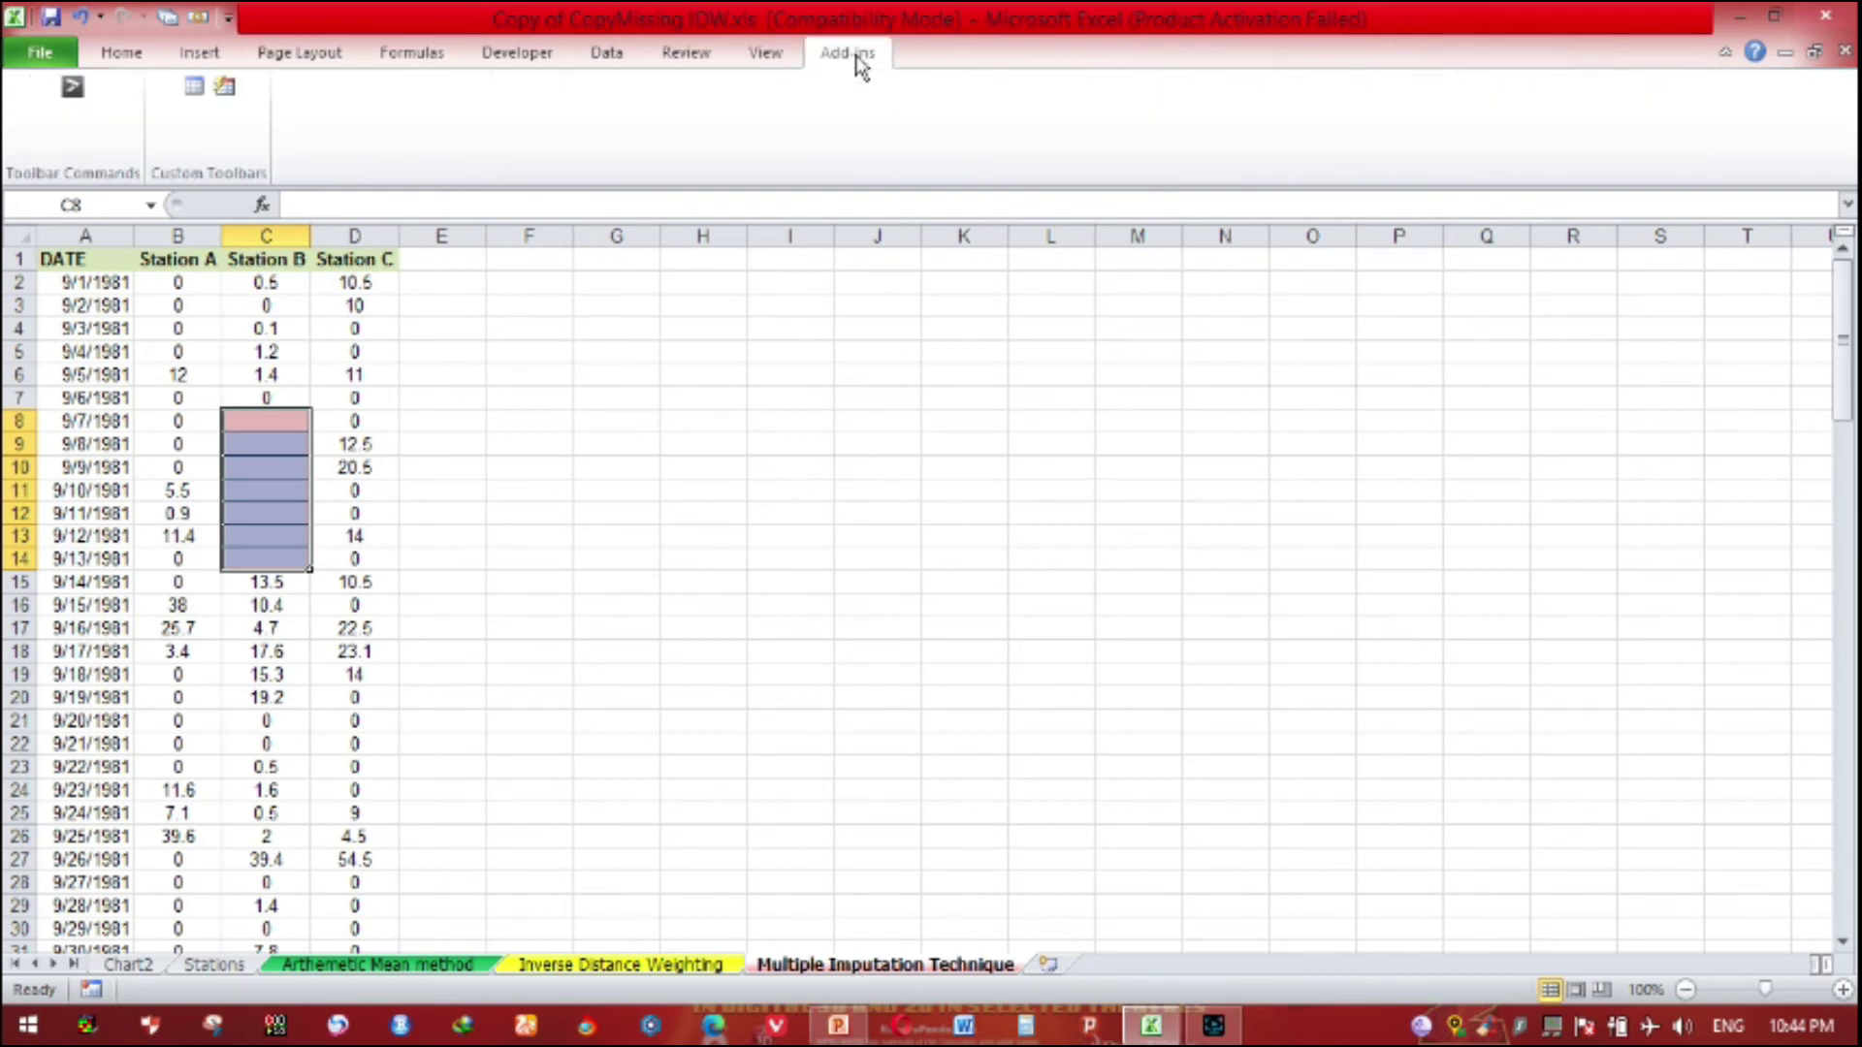
pyautogui.click(70, 92)
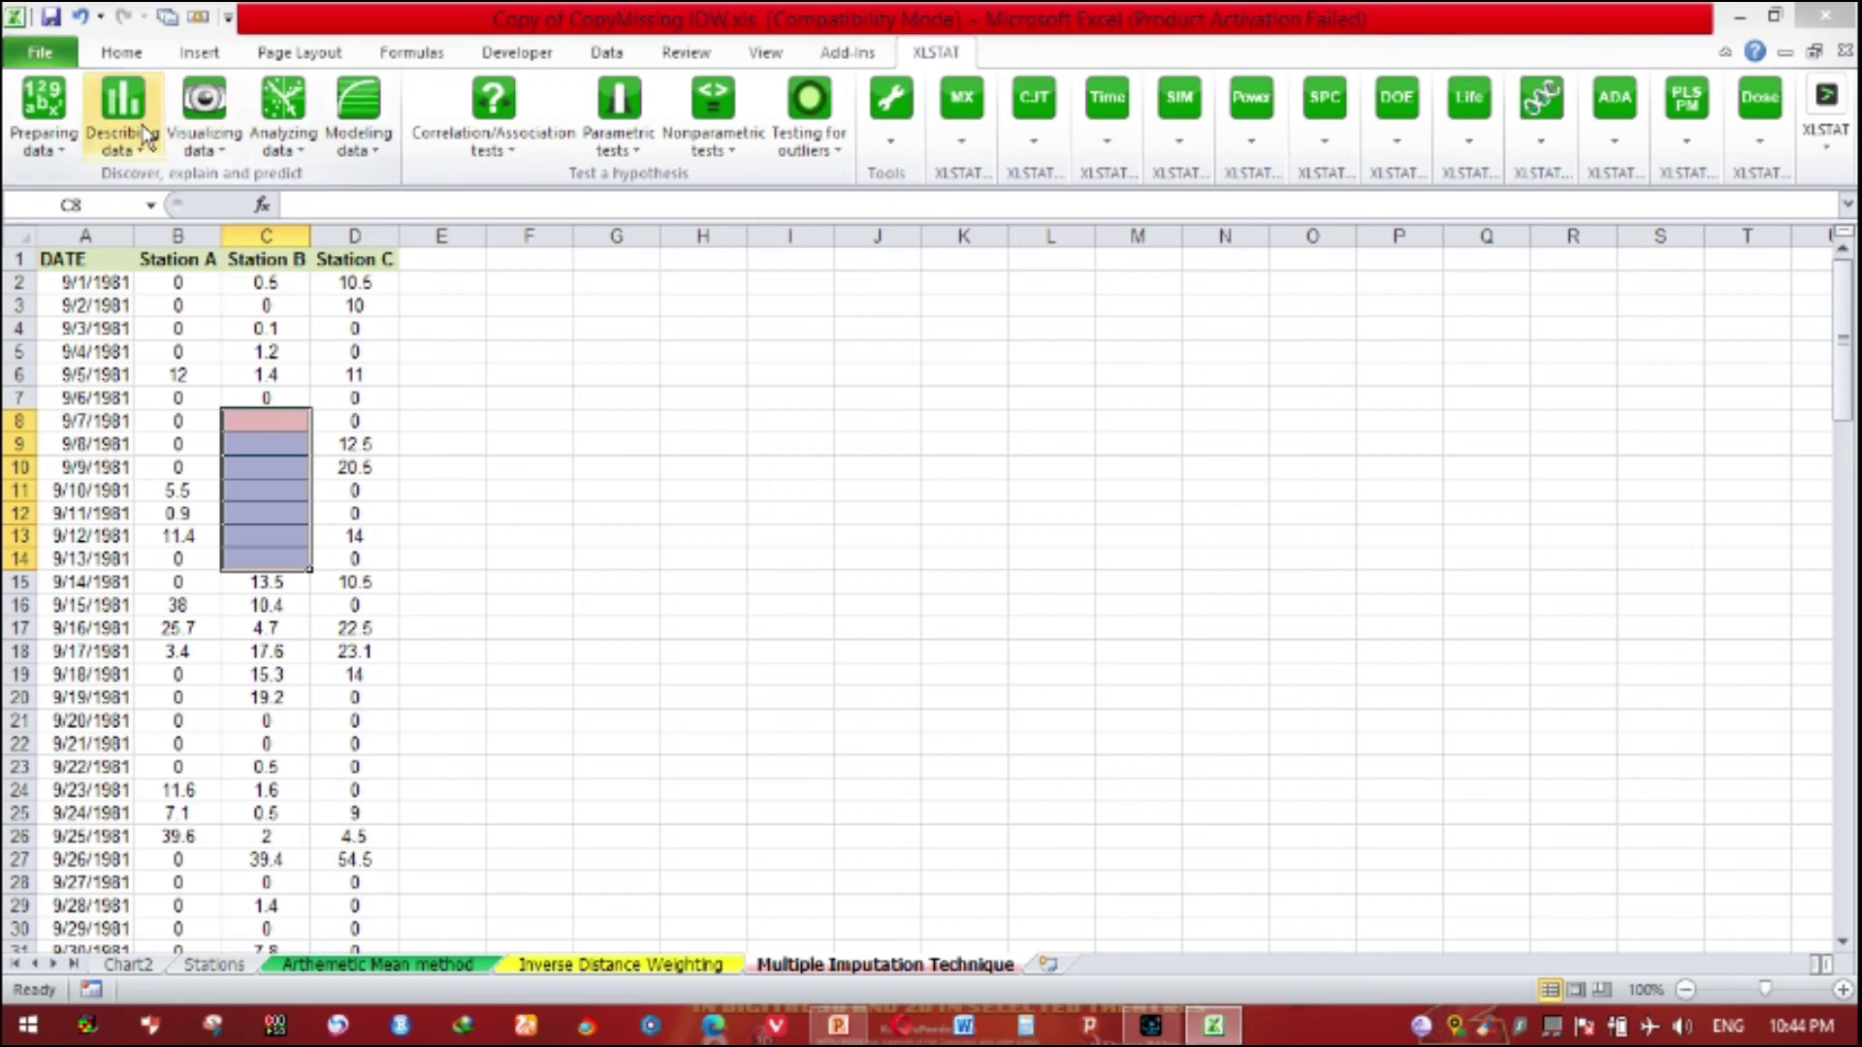
pyautogui.click(64, 155)
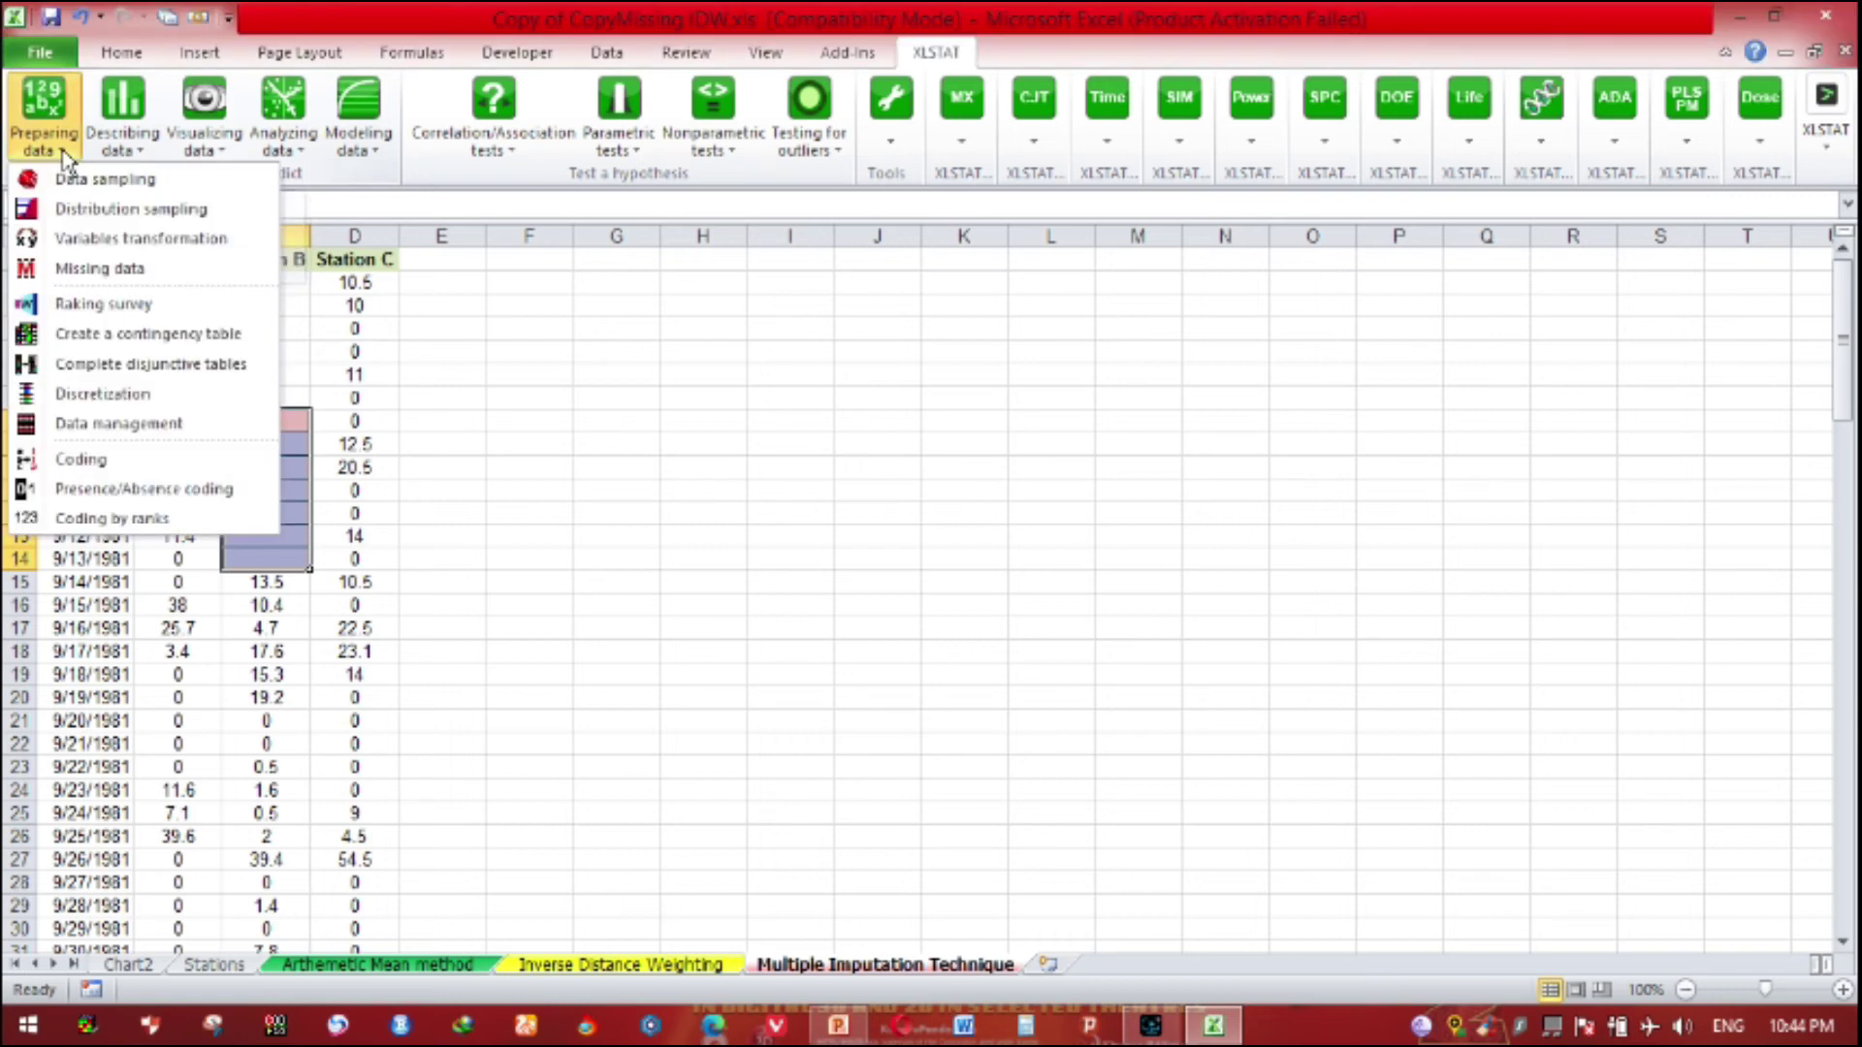
pyautogui.click(97, 270)
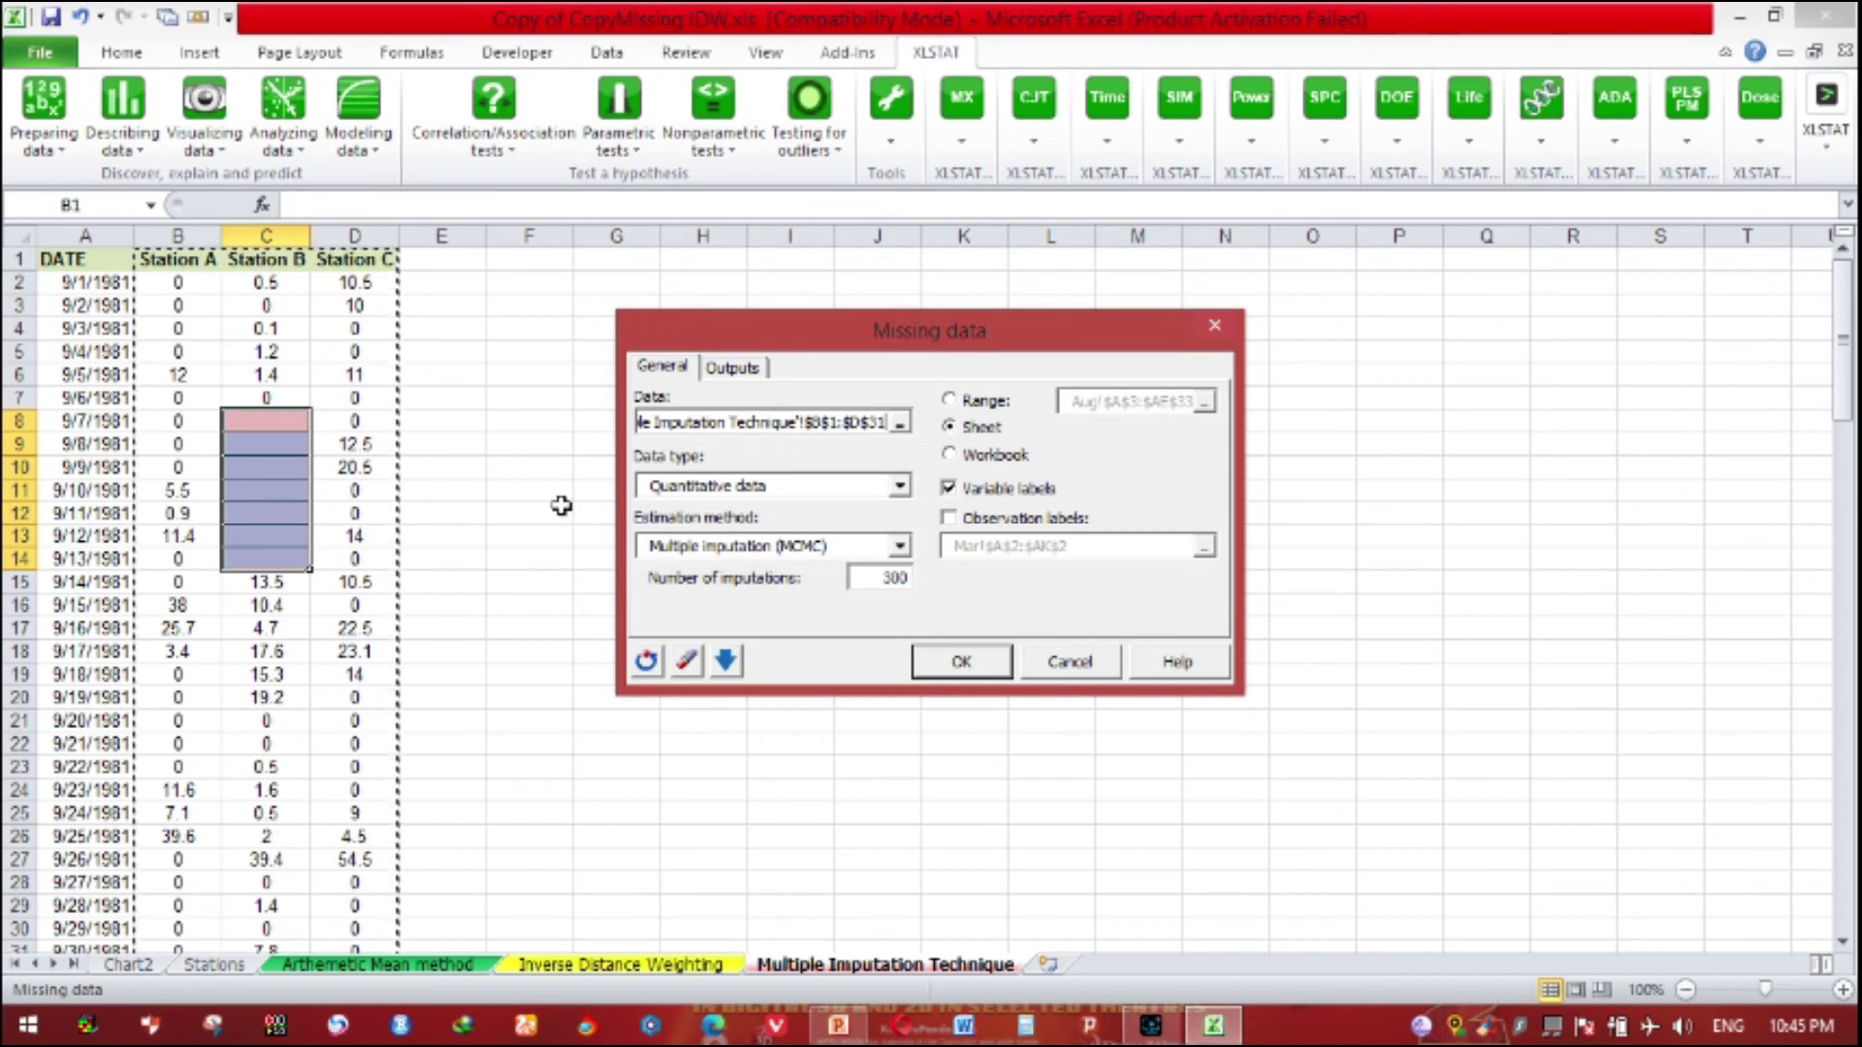
# Step: Reselect the three stations' September data with headers, B1:D31 on the Multiple Imputation Technique sheet, as the tool's data range
pyautogui.click(903, 426)
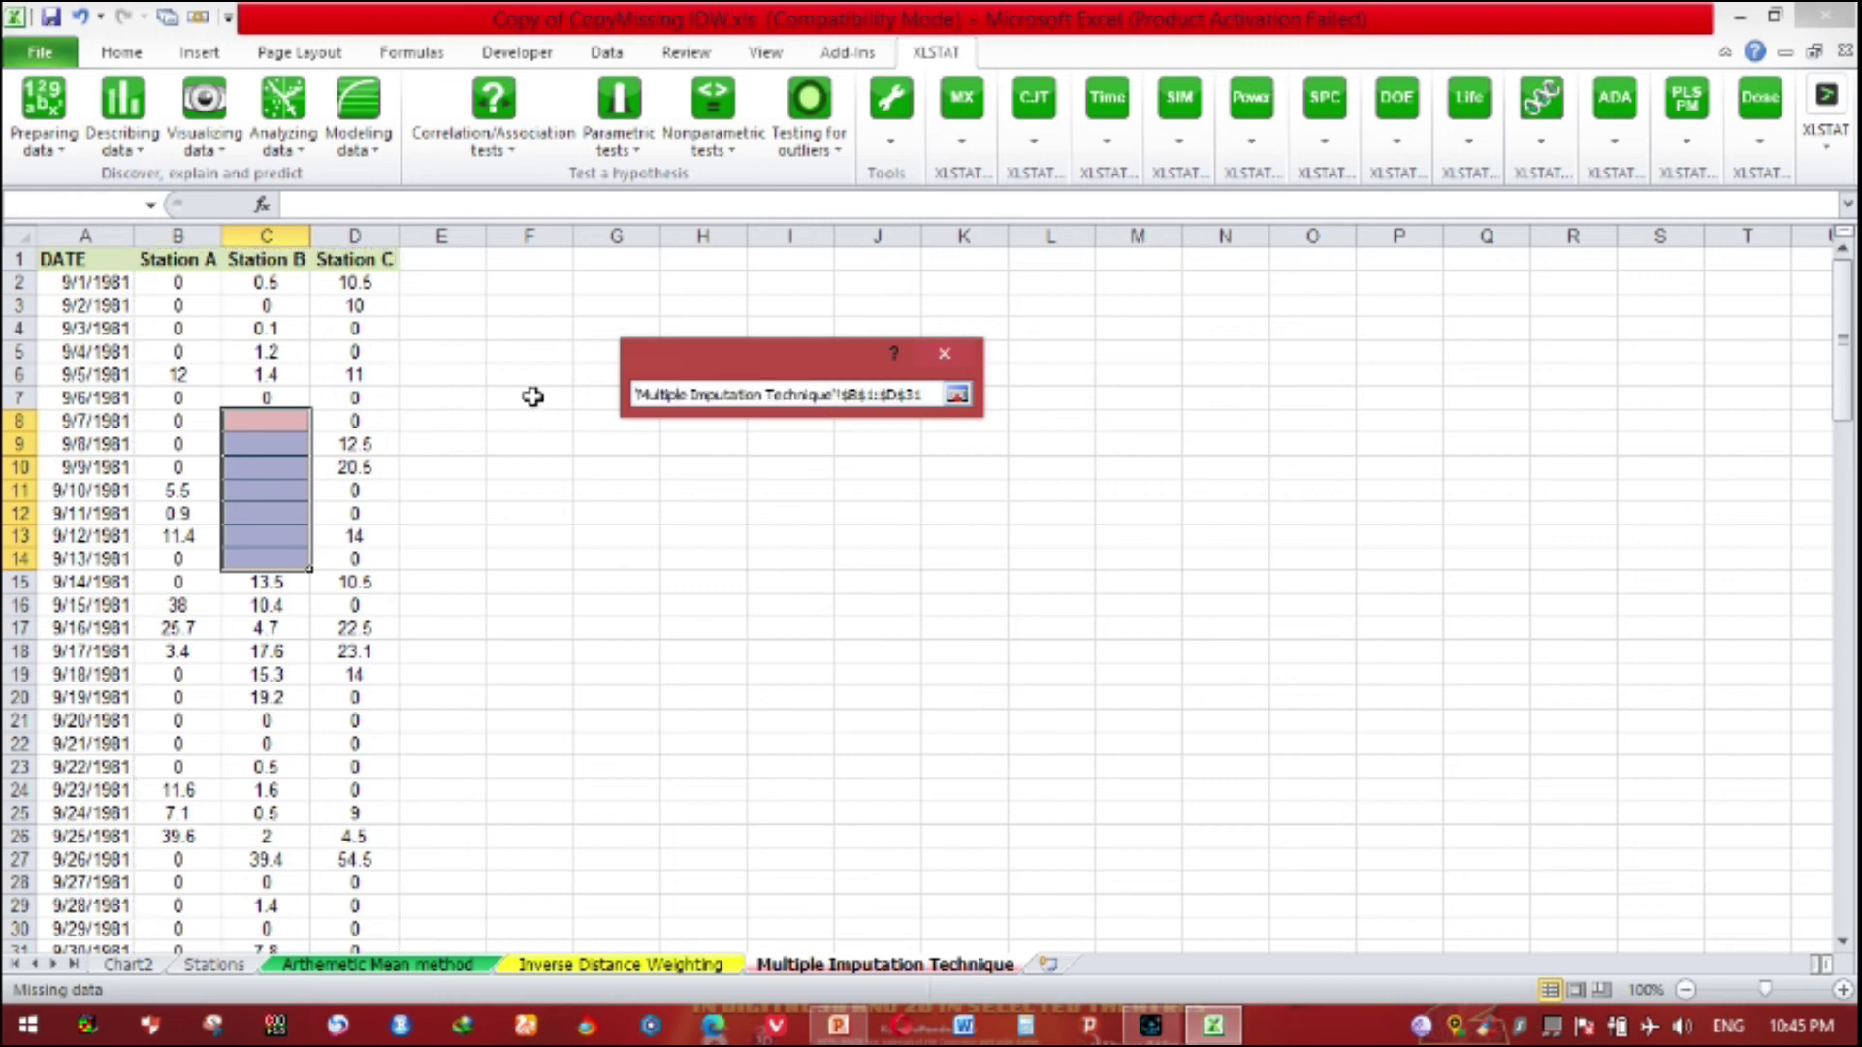
pyautogui.press('BackSpace')
pyautogui.moveTo(183, 258); pyautogui.dragTo(349, 262)
pyautogui.scroll(4, 326, 412)
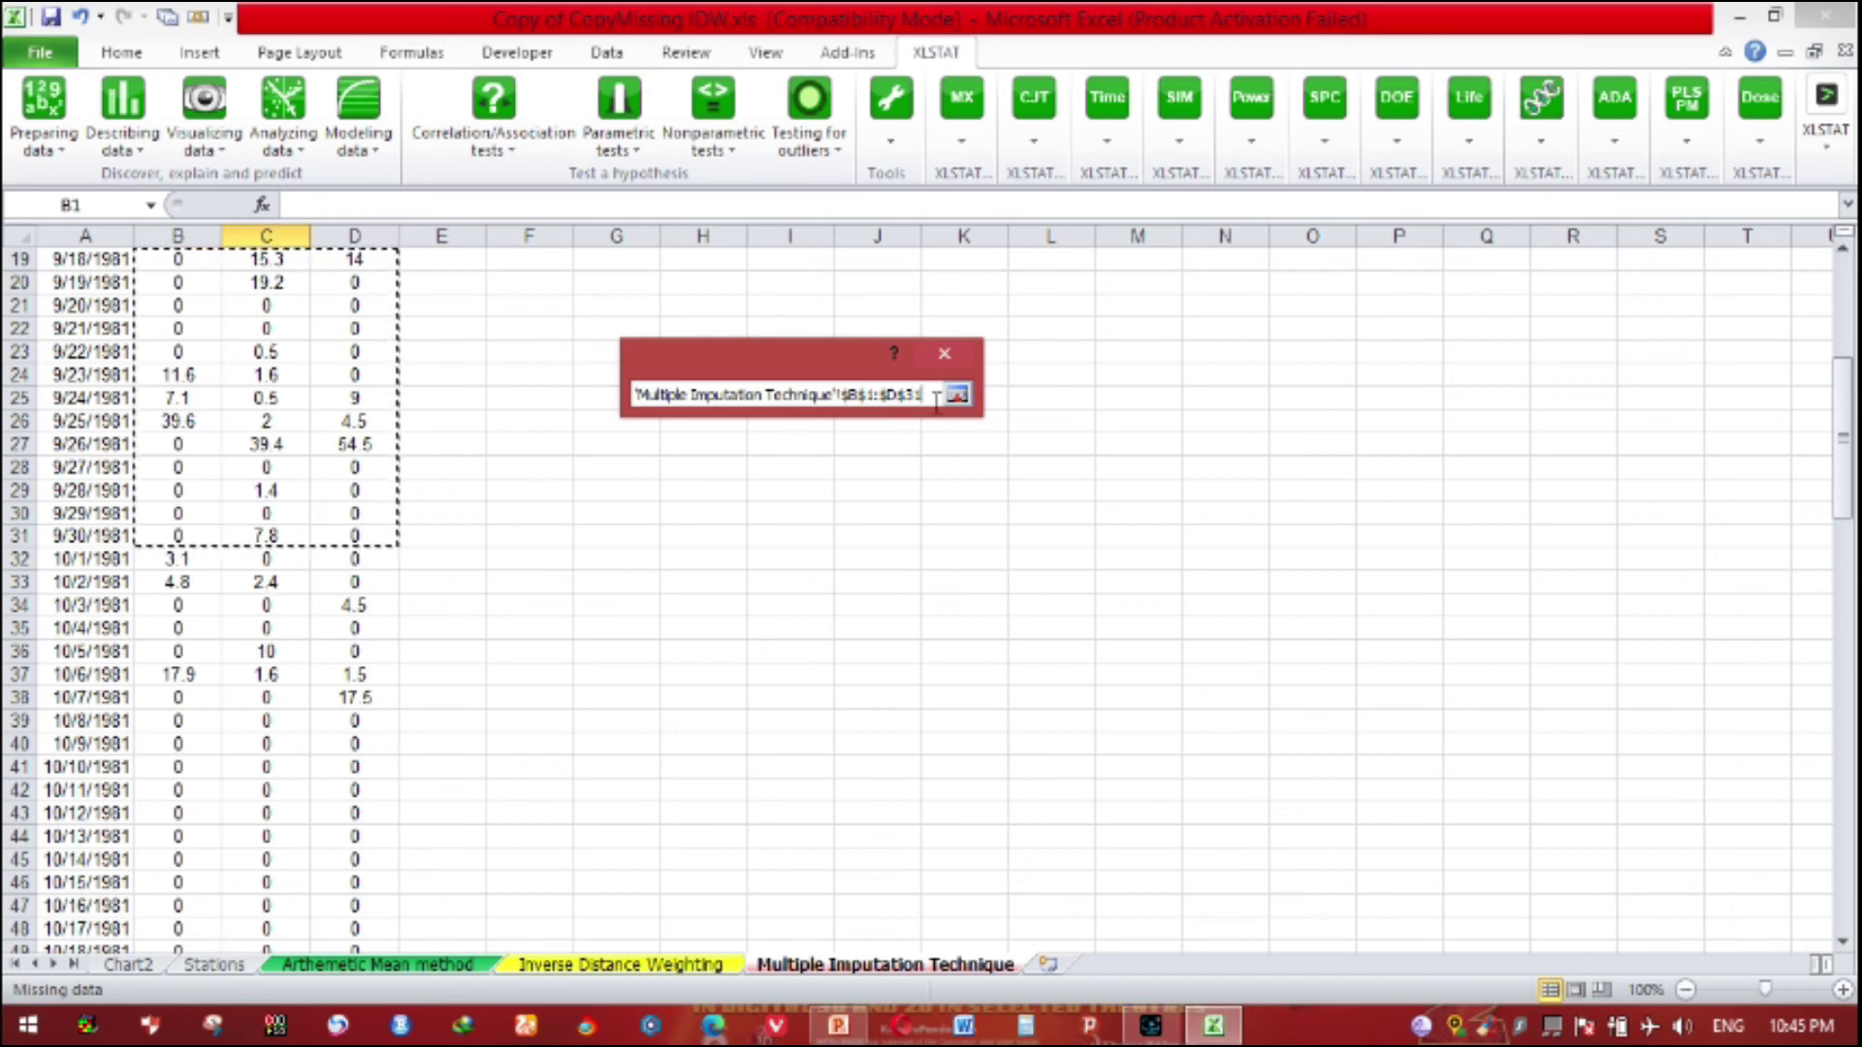
pyautogui.click(969, 397)
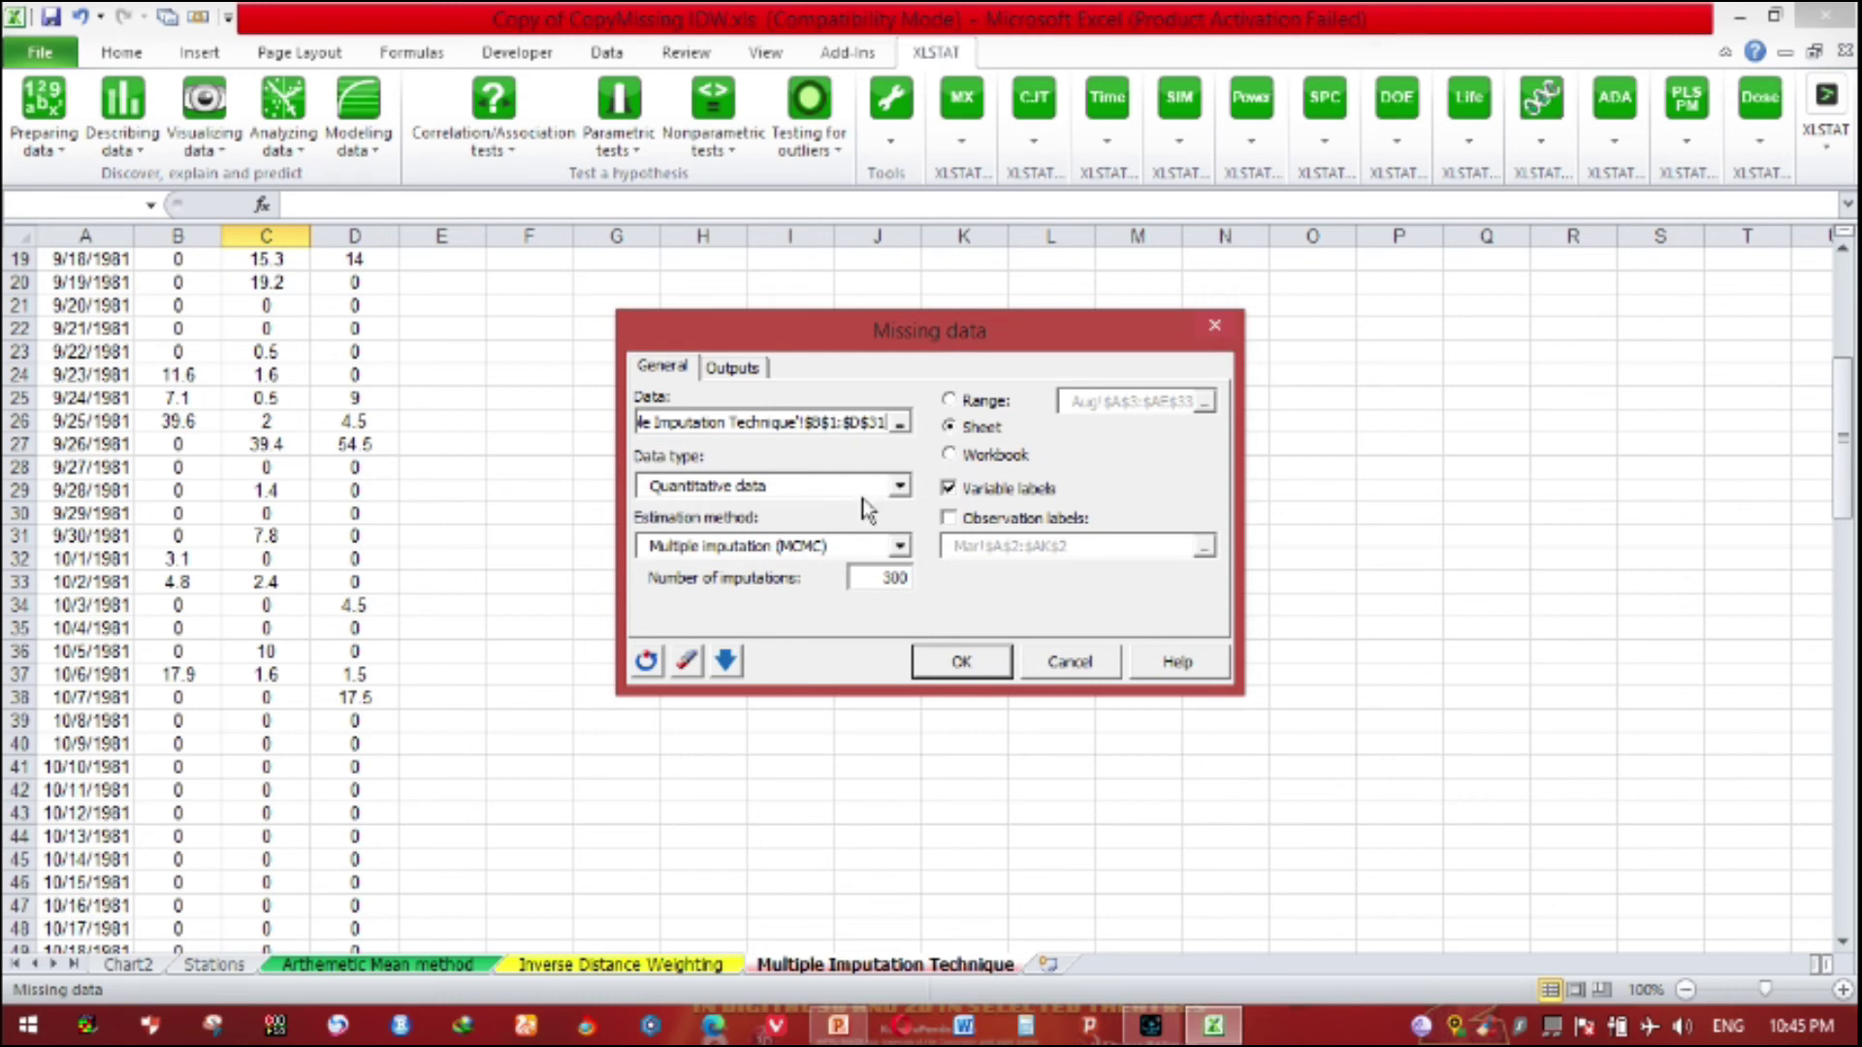
# Step: Run the missing-data estimation on quantitative data using Multiple imputation (MCMC), with the results output to a new sheet
pyautogui.click(899, 487)
pyautogui.click(900, 489)
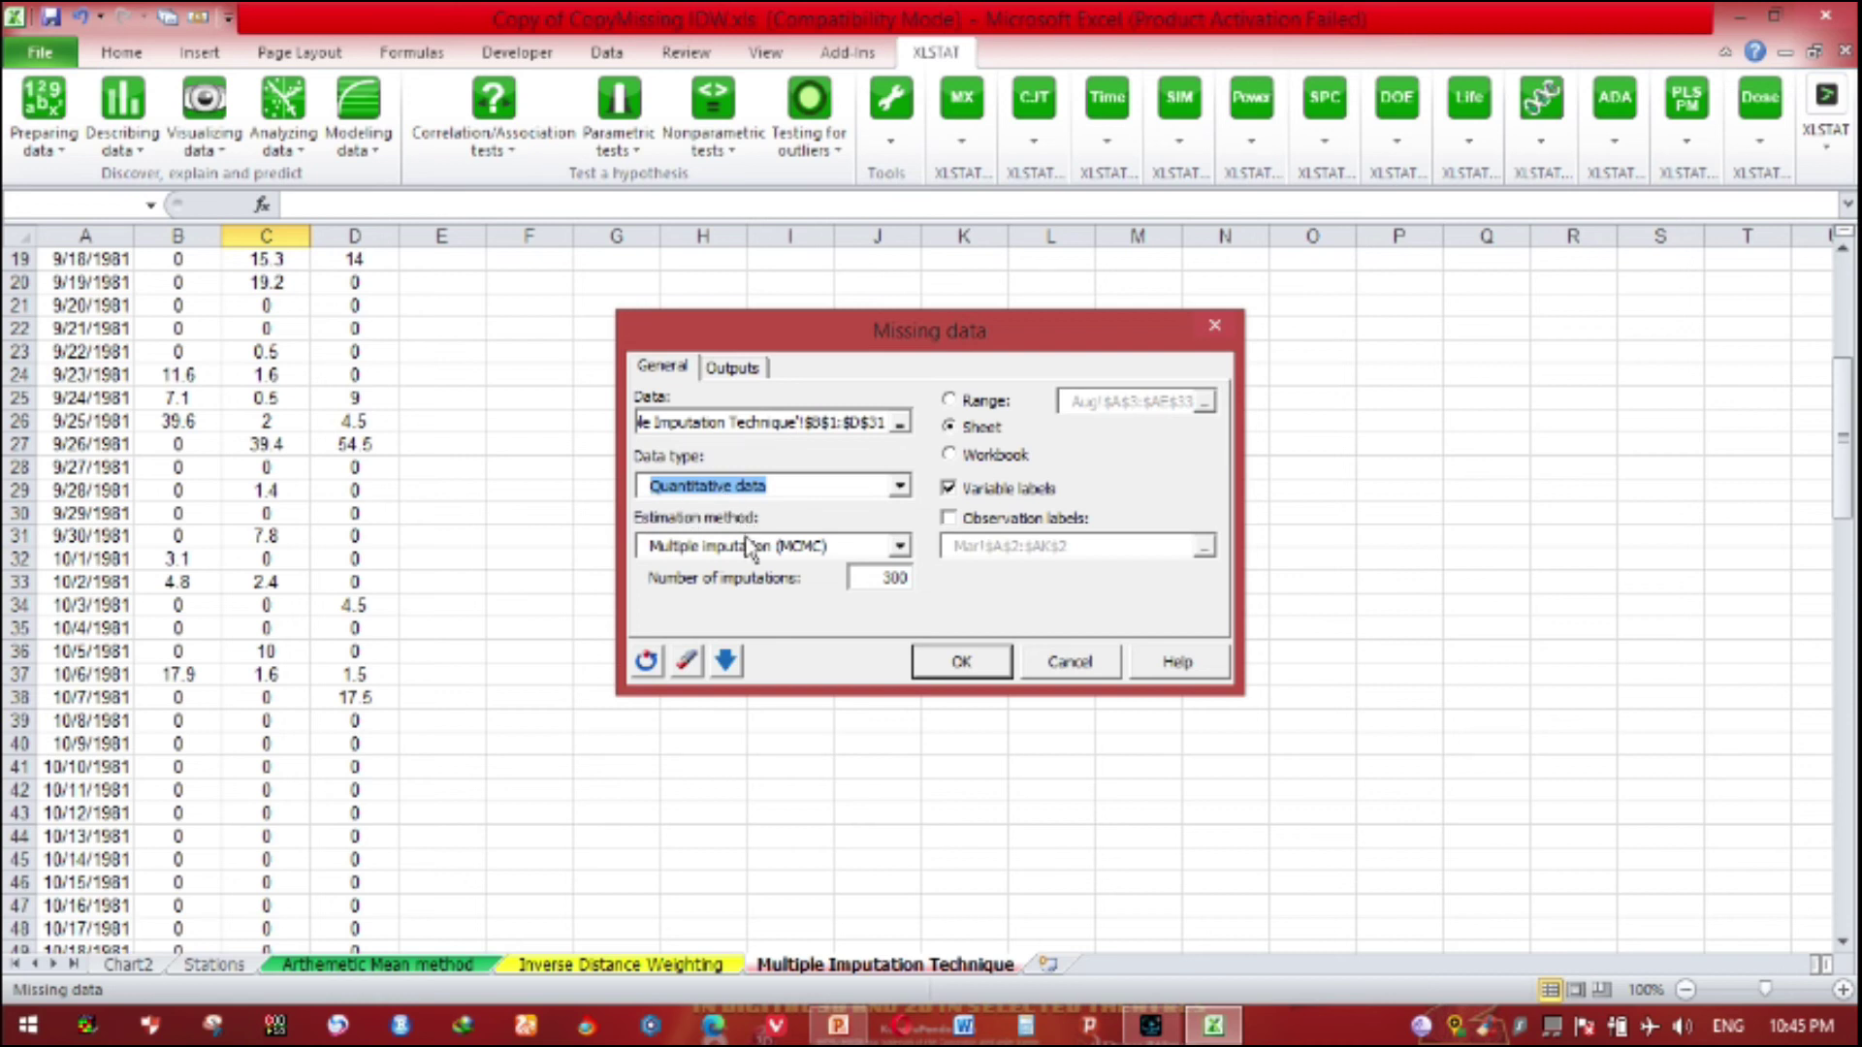
pyautogui.click(902, 548)
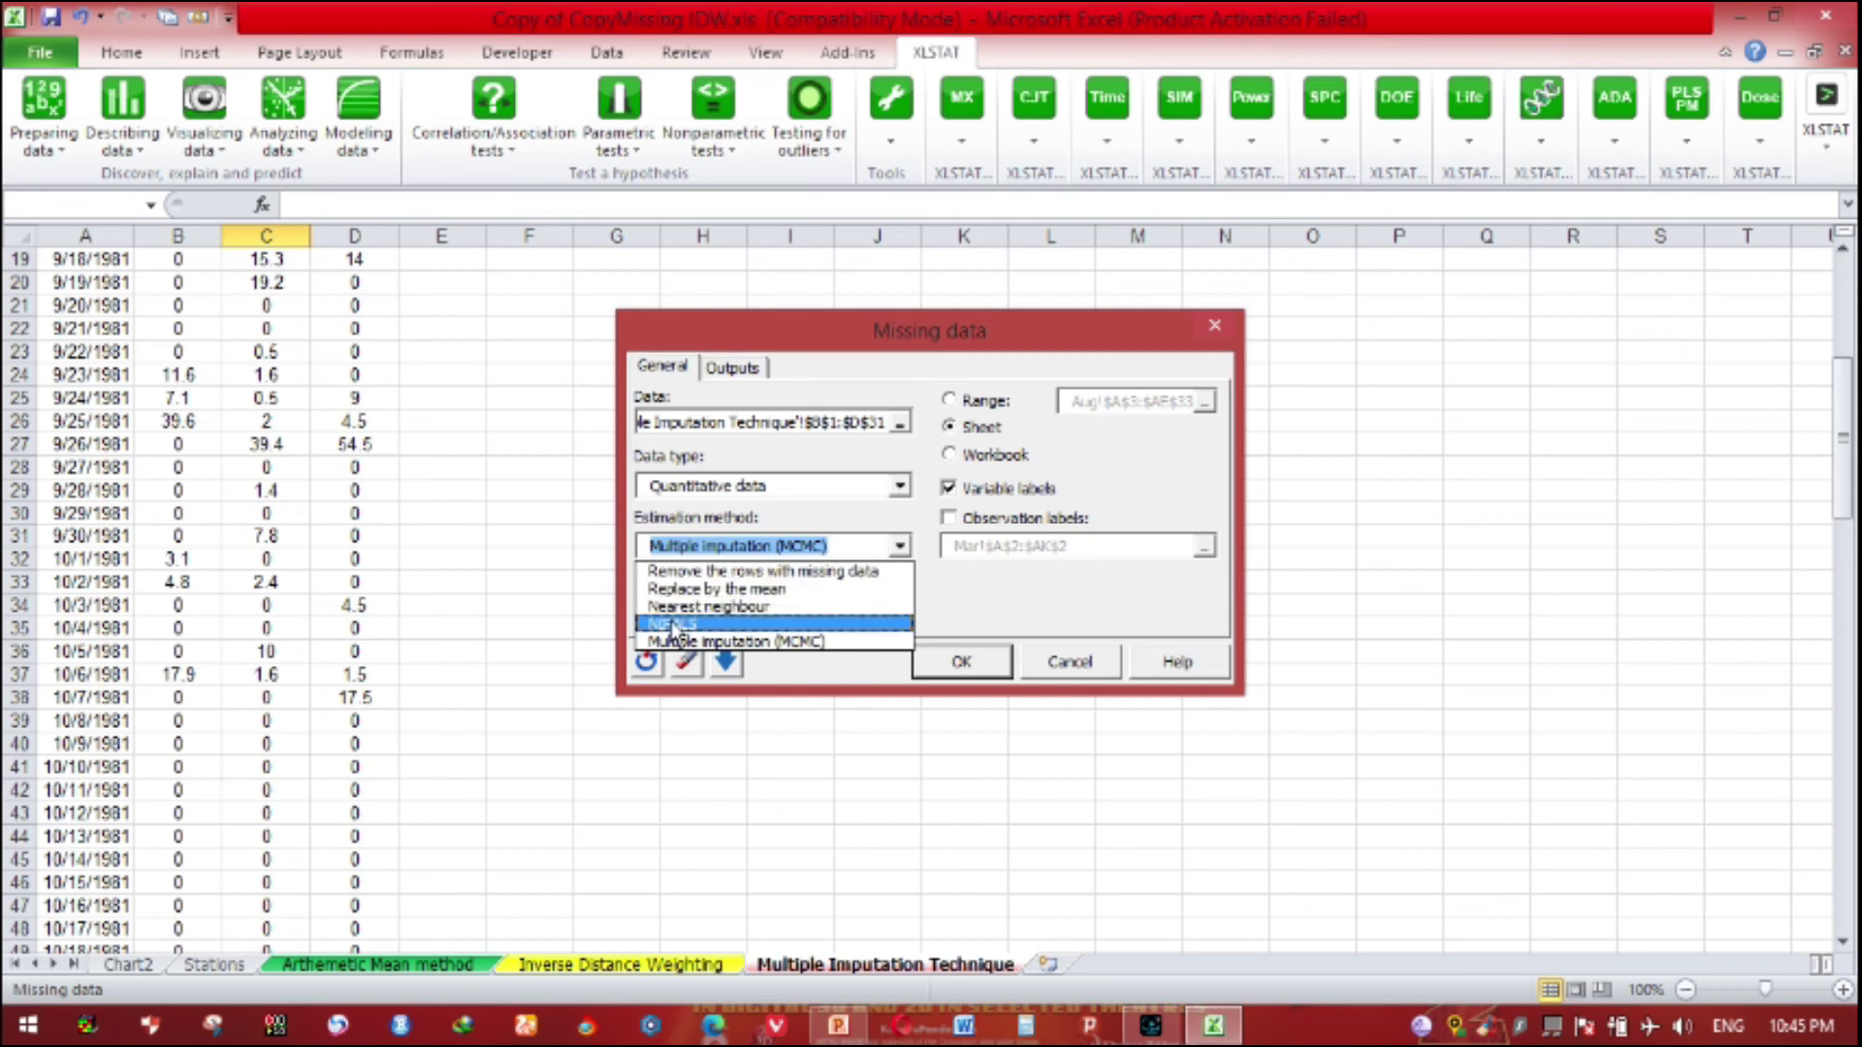
pyautogui.click(813, 641)
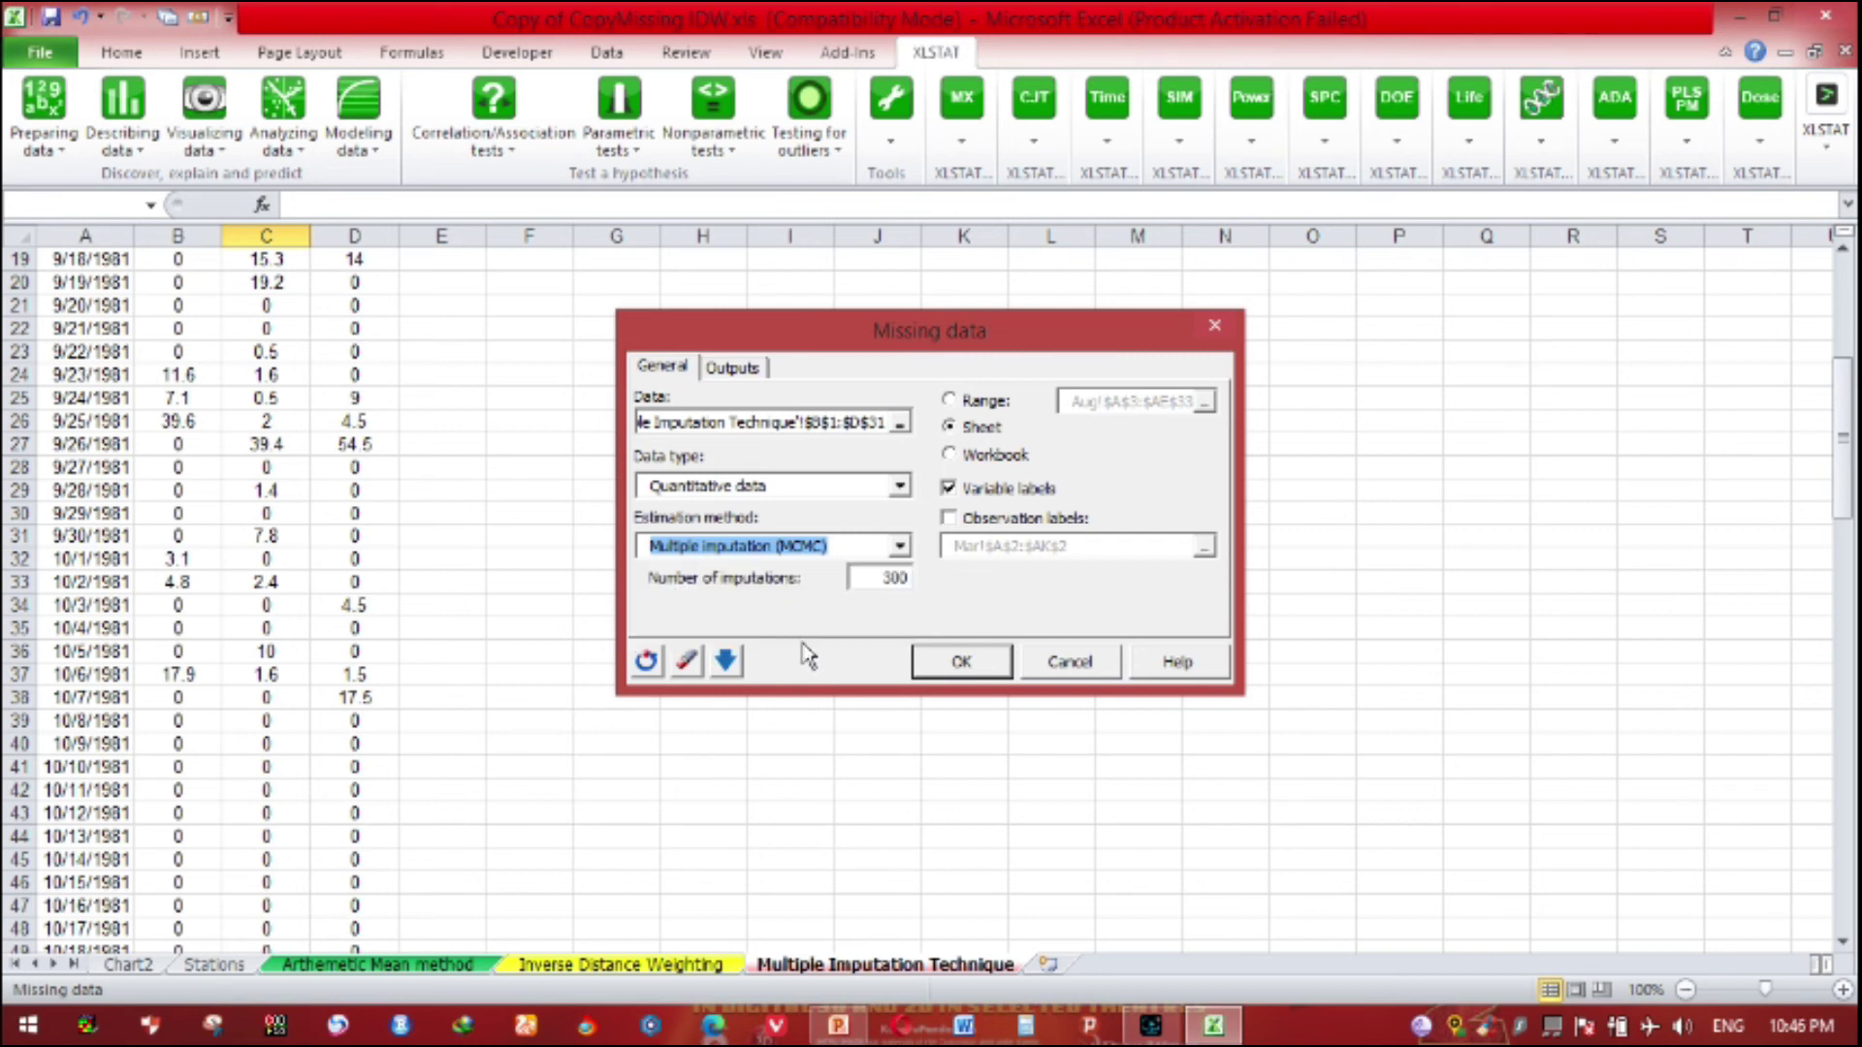
pyautogui.click(1026, 436)
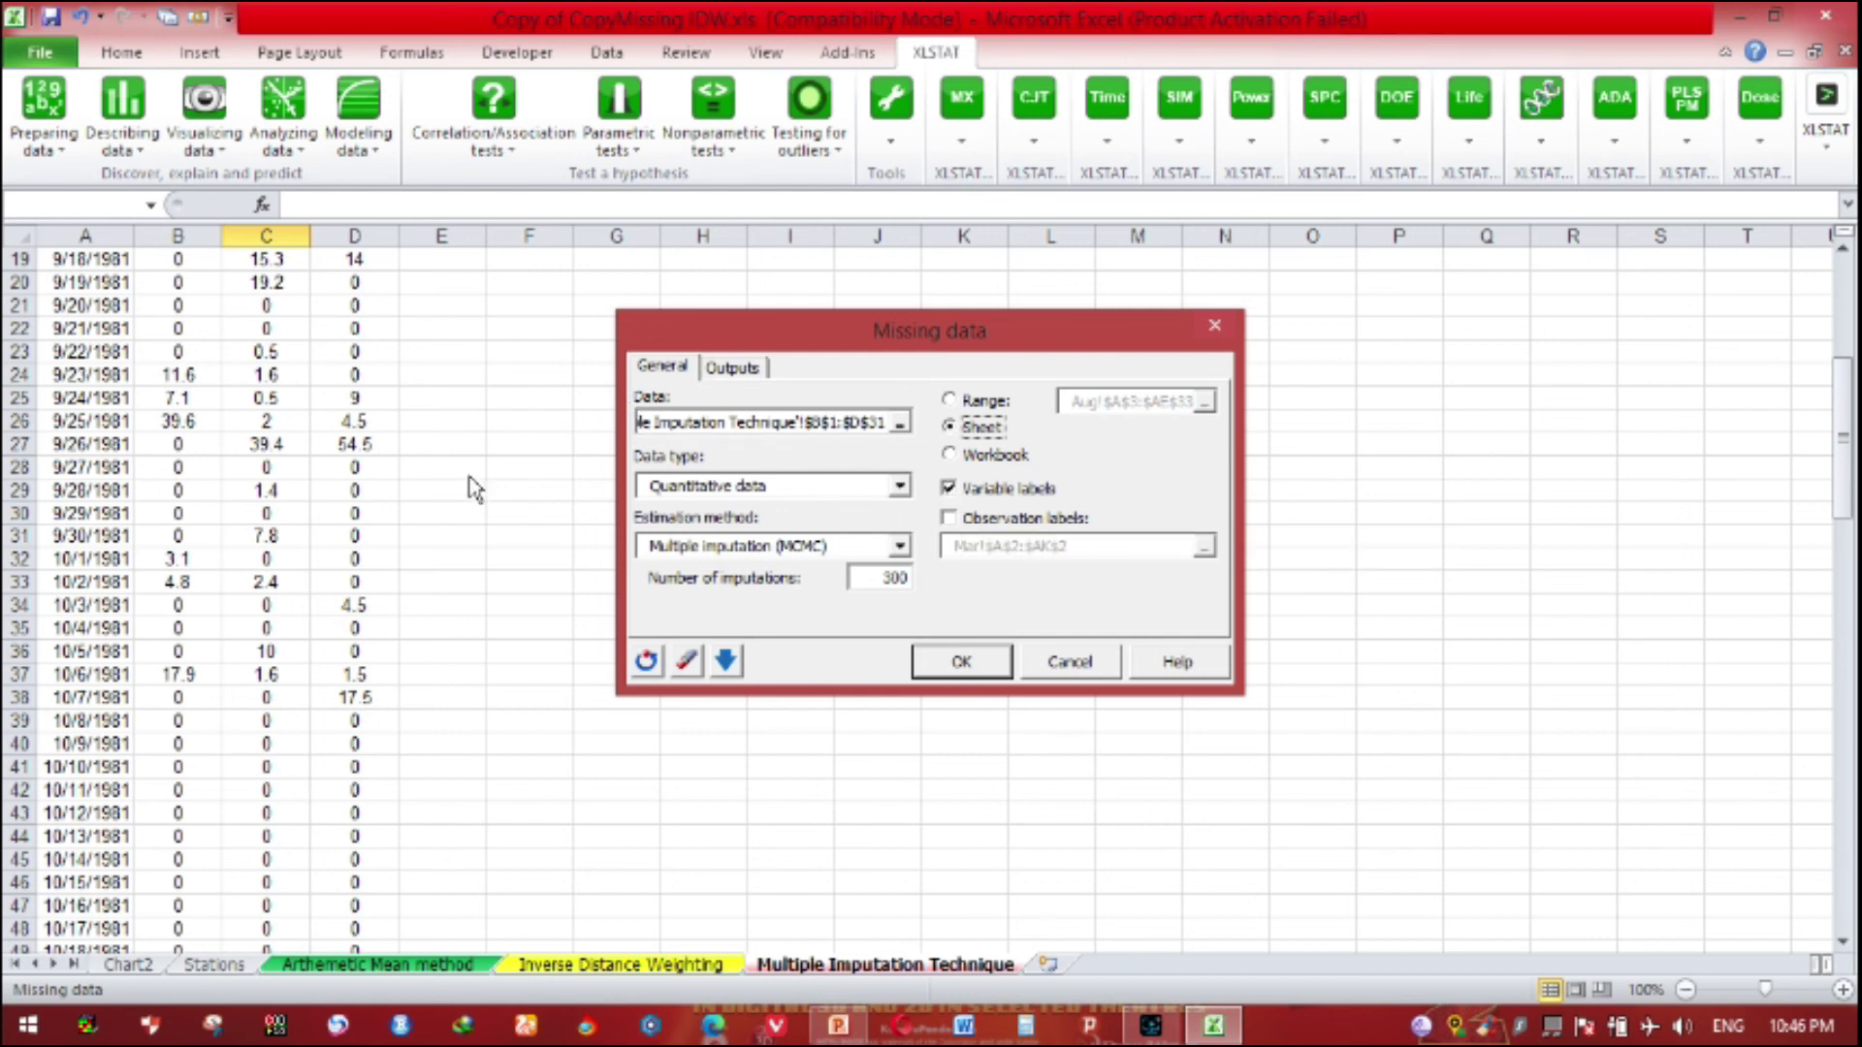
pyautogui.click(994, 669)
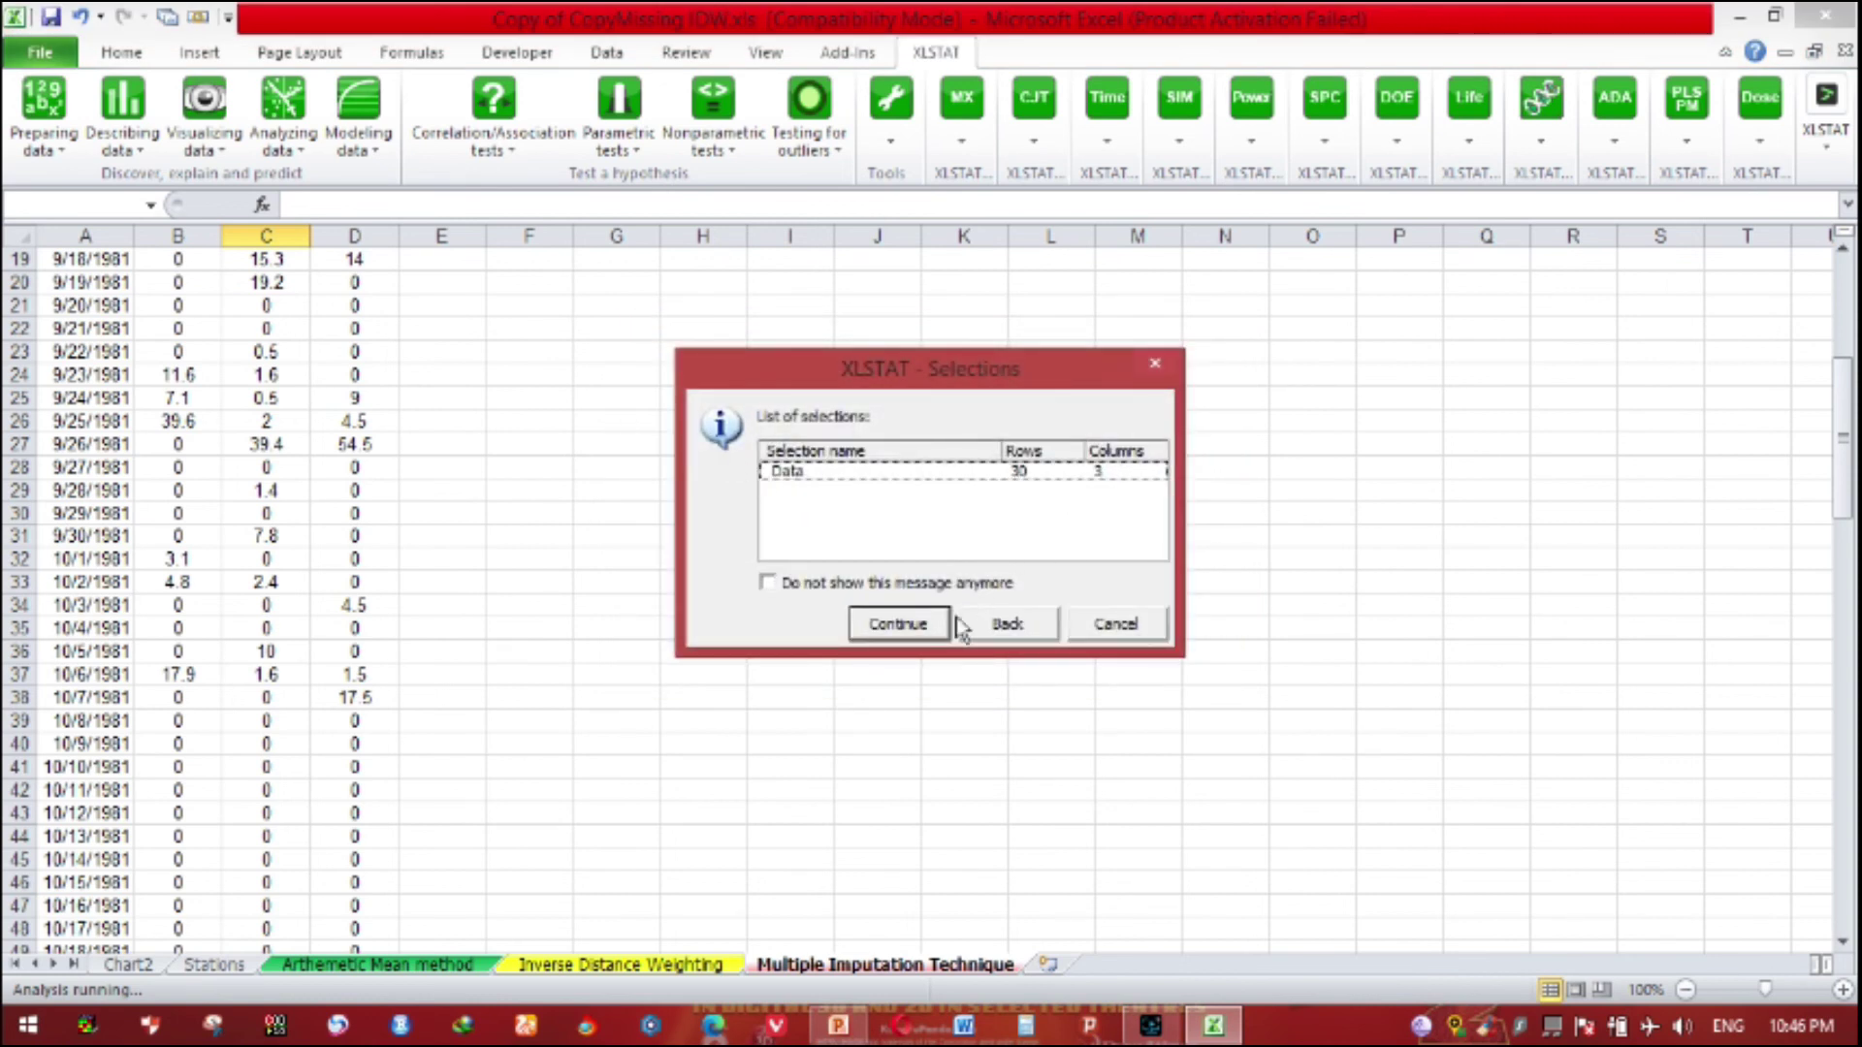
pyautogui.click(900, 622)
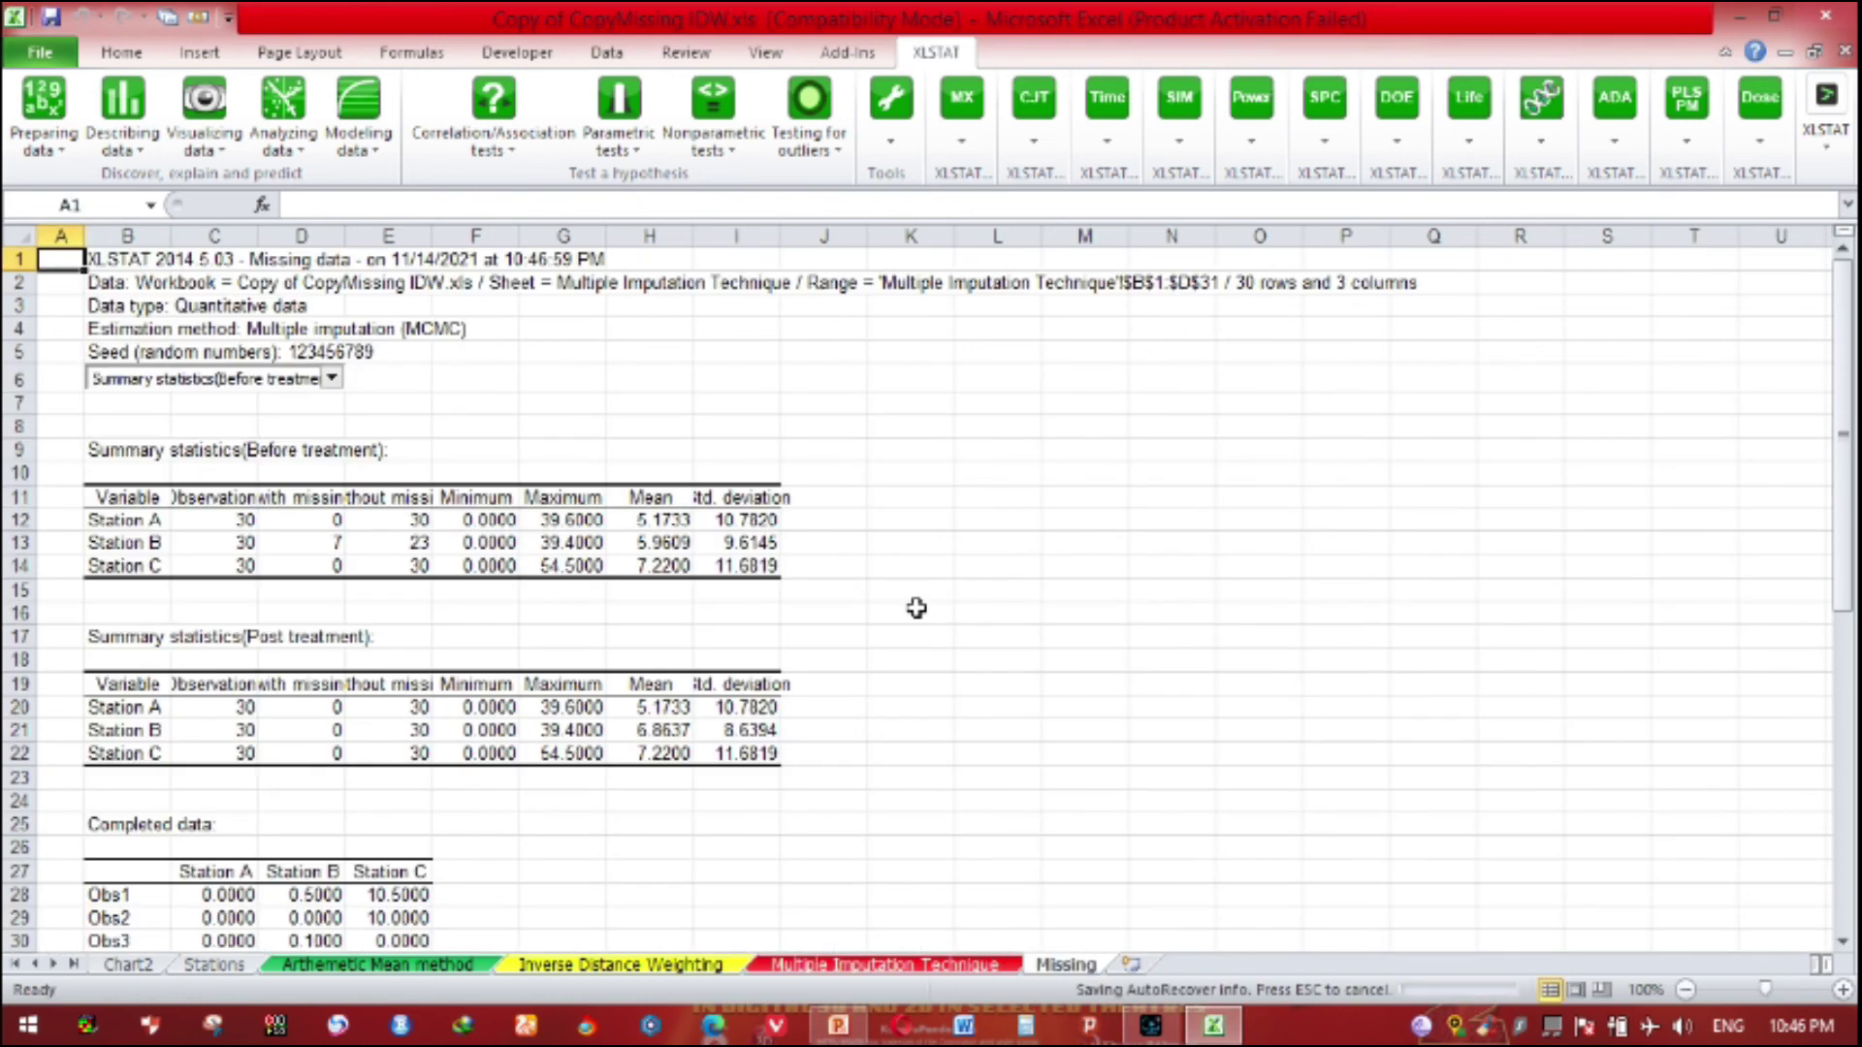
# Step: Copy Station B's imputed values D34:D40 from the Missing sheet and paste them as values at H12 of the Arthemetic Mean method sheet
pyautogui.scroll(-6, 914, 607)
pyautogui.moveTo(300, 607); pyautogui.dragTo(329, 734)
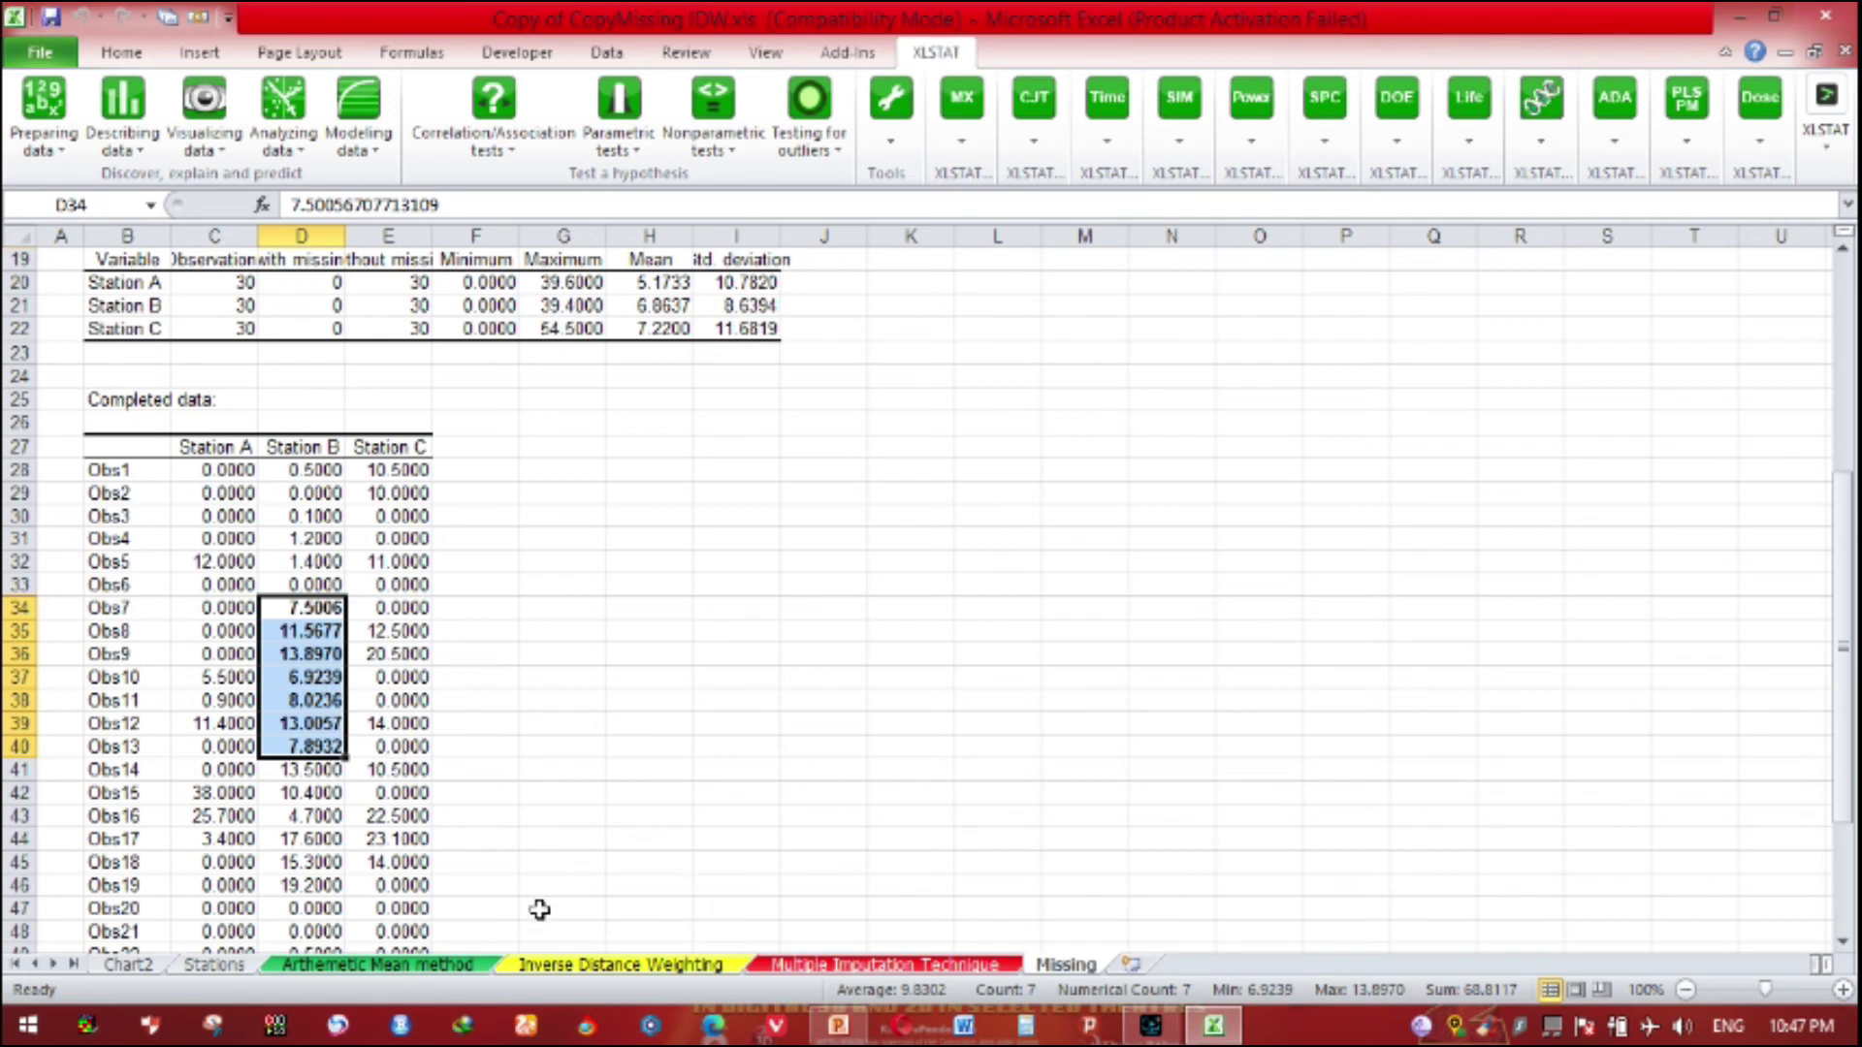
pyautogui.rightClick(308, 699)
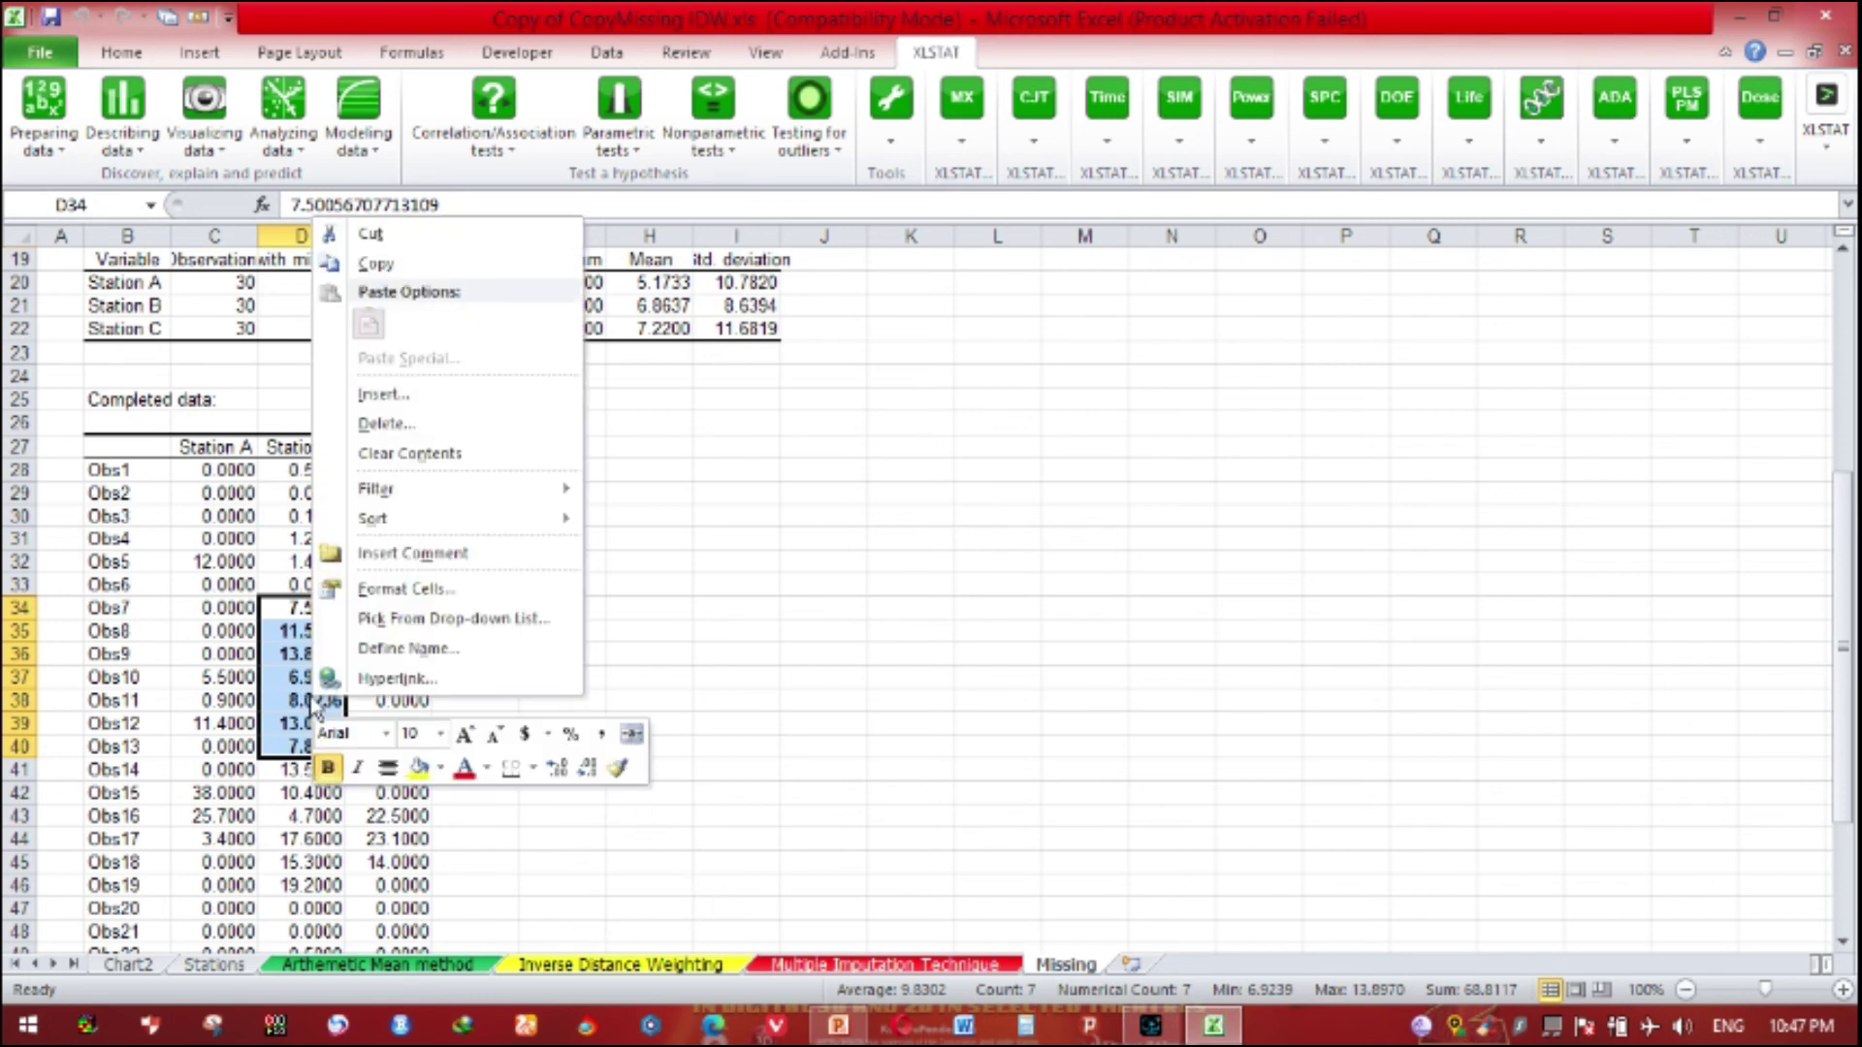
pyautogui.click(411, 264)
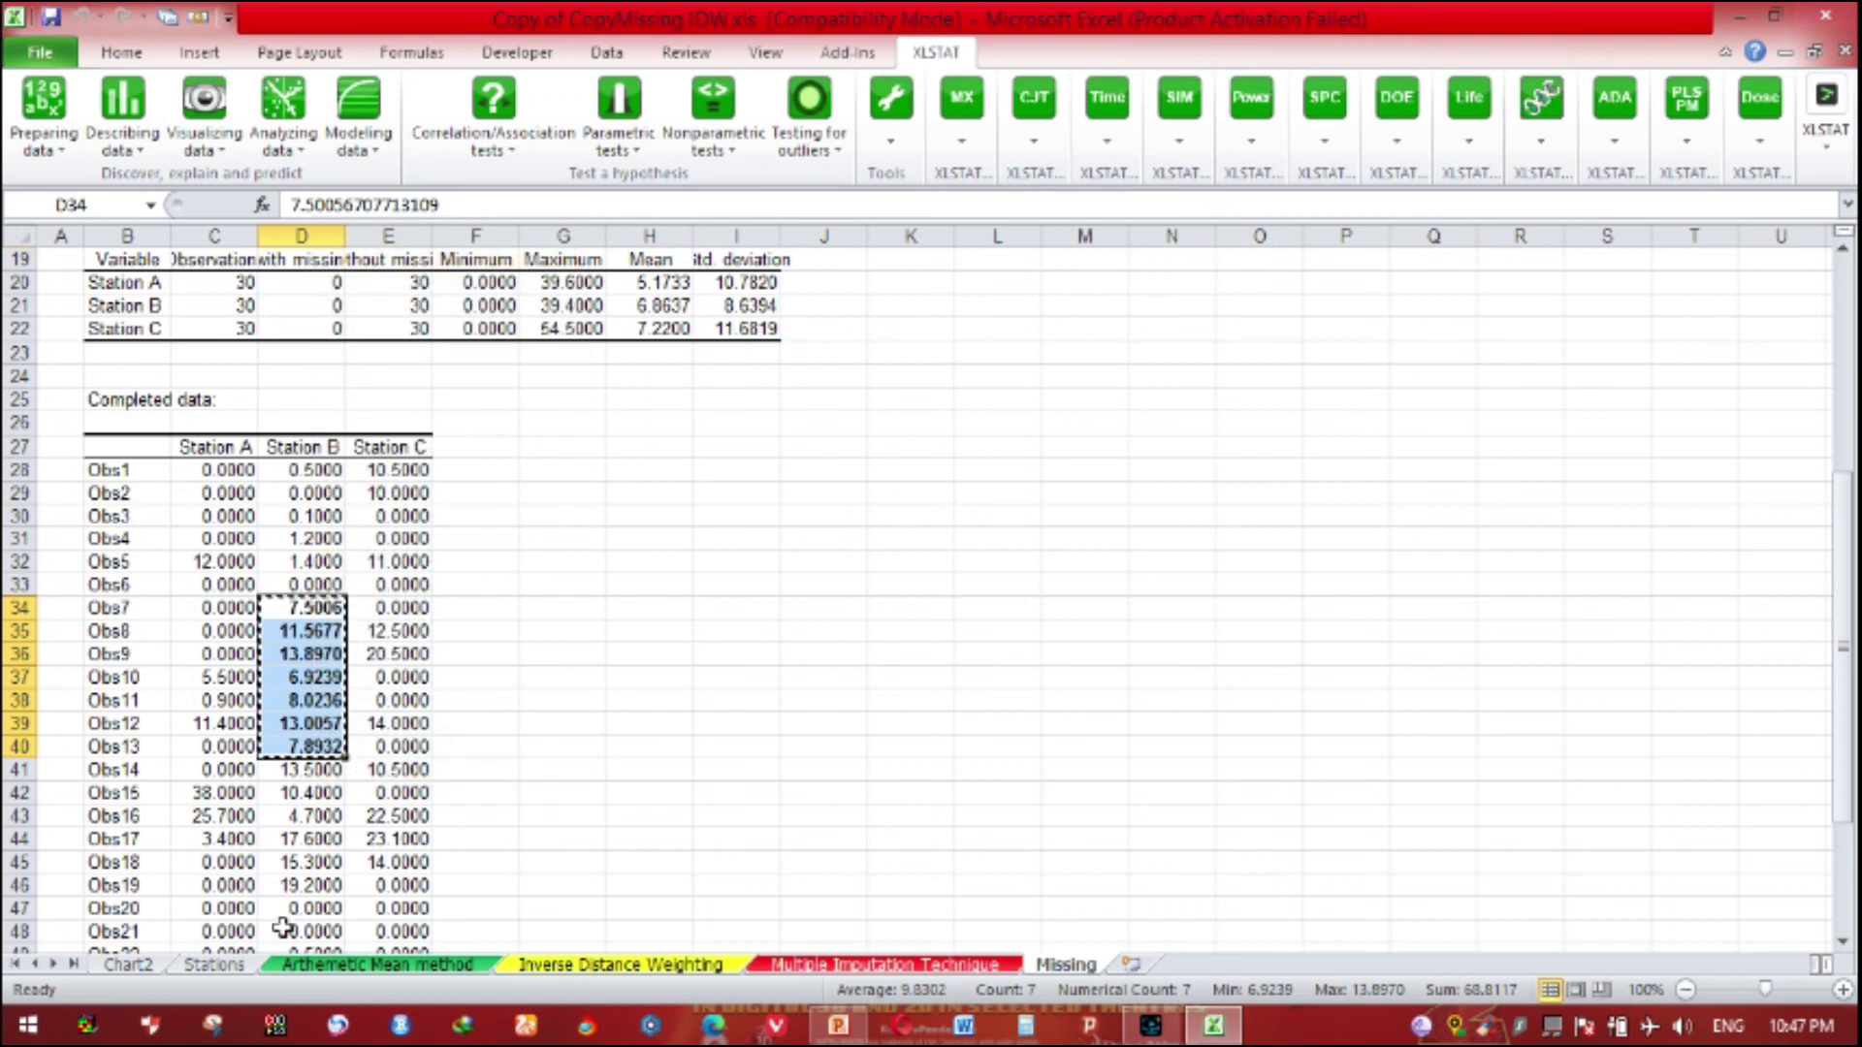
pyautogui.click(378, 964)
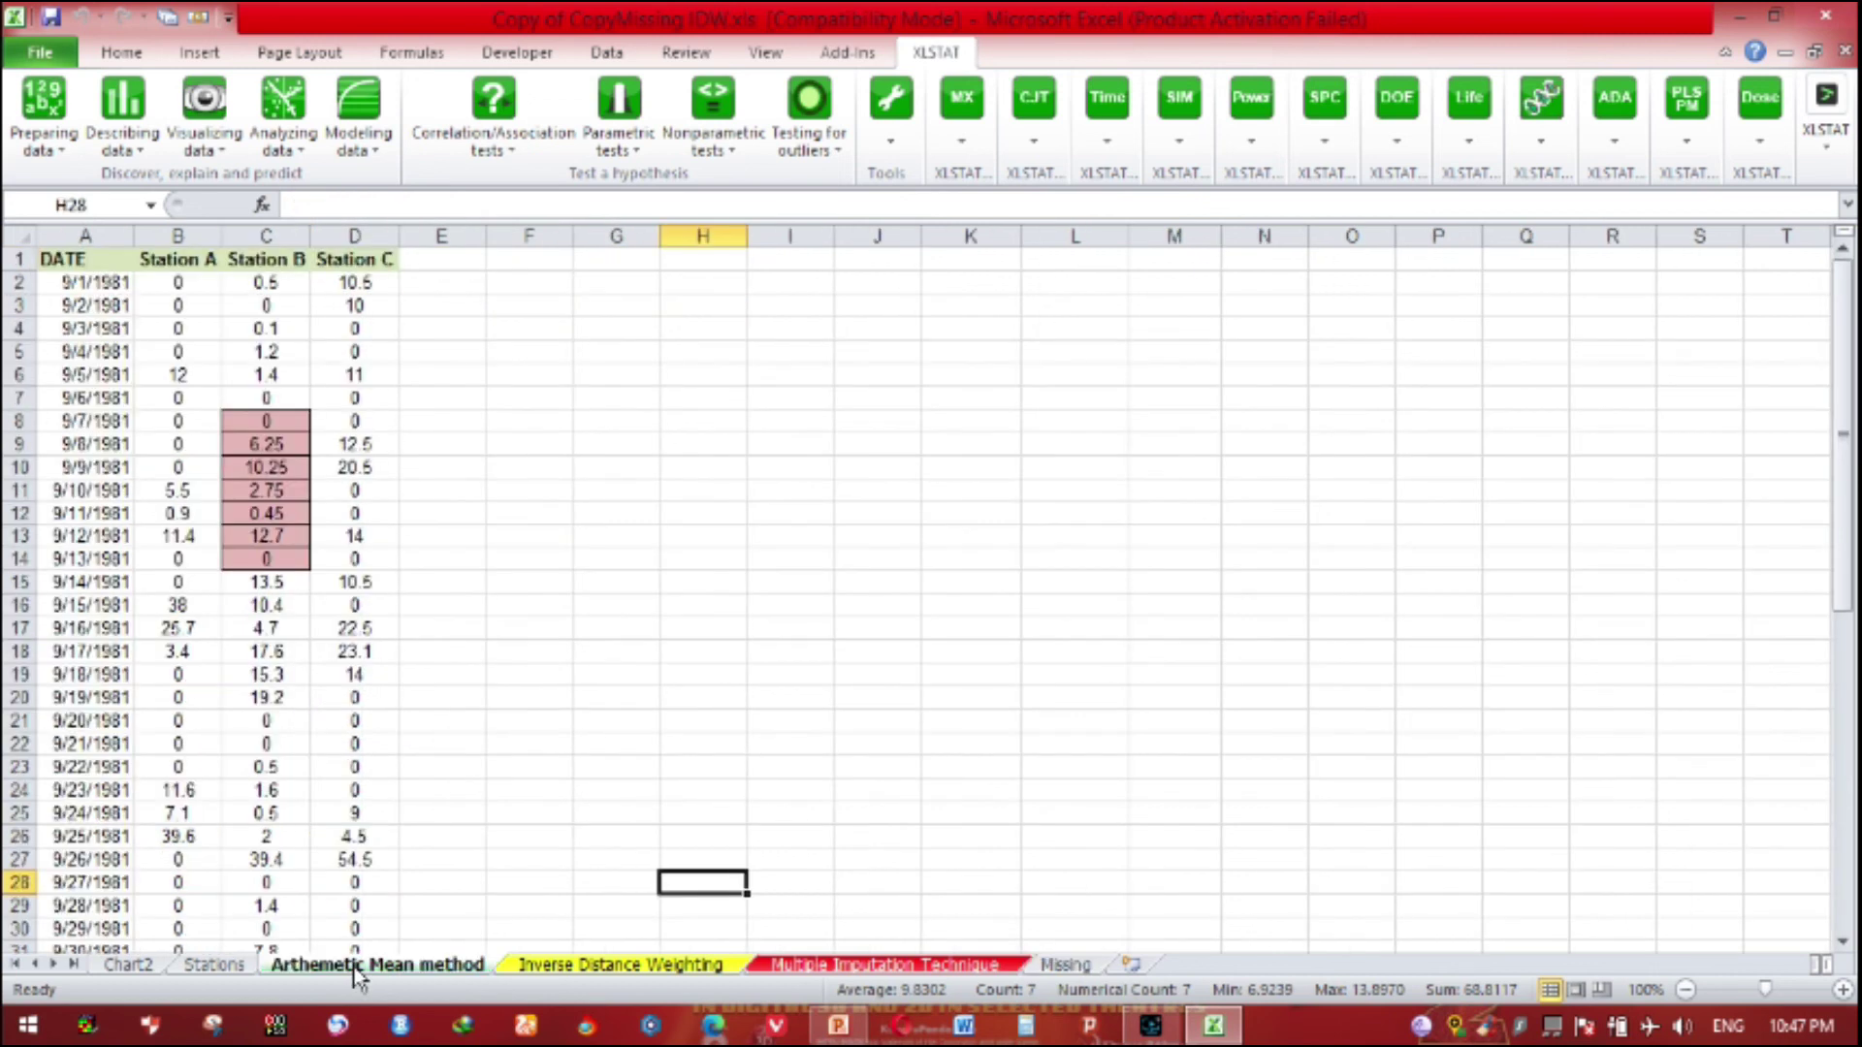
pyautogui.rightClick(887, 493)
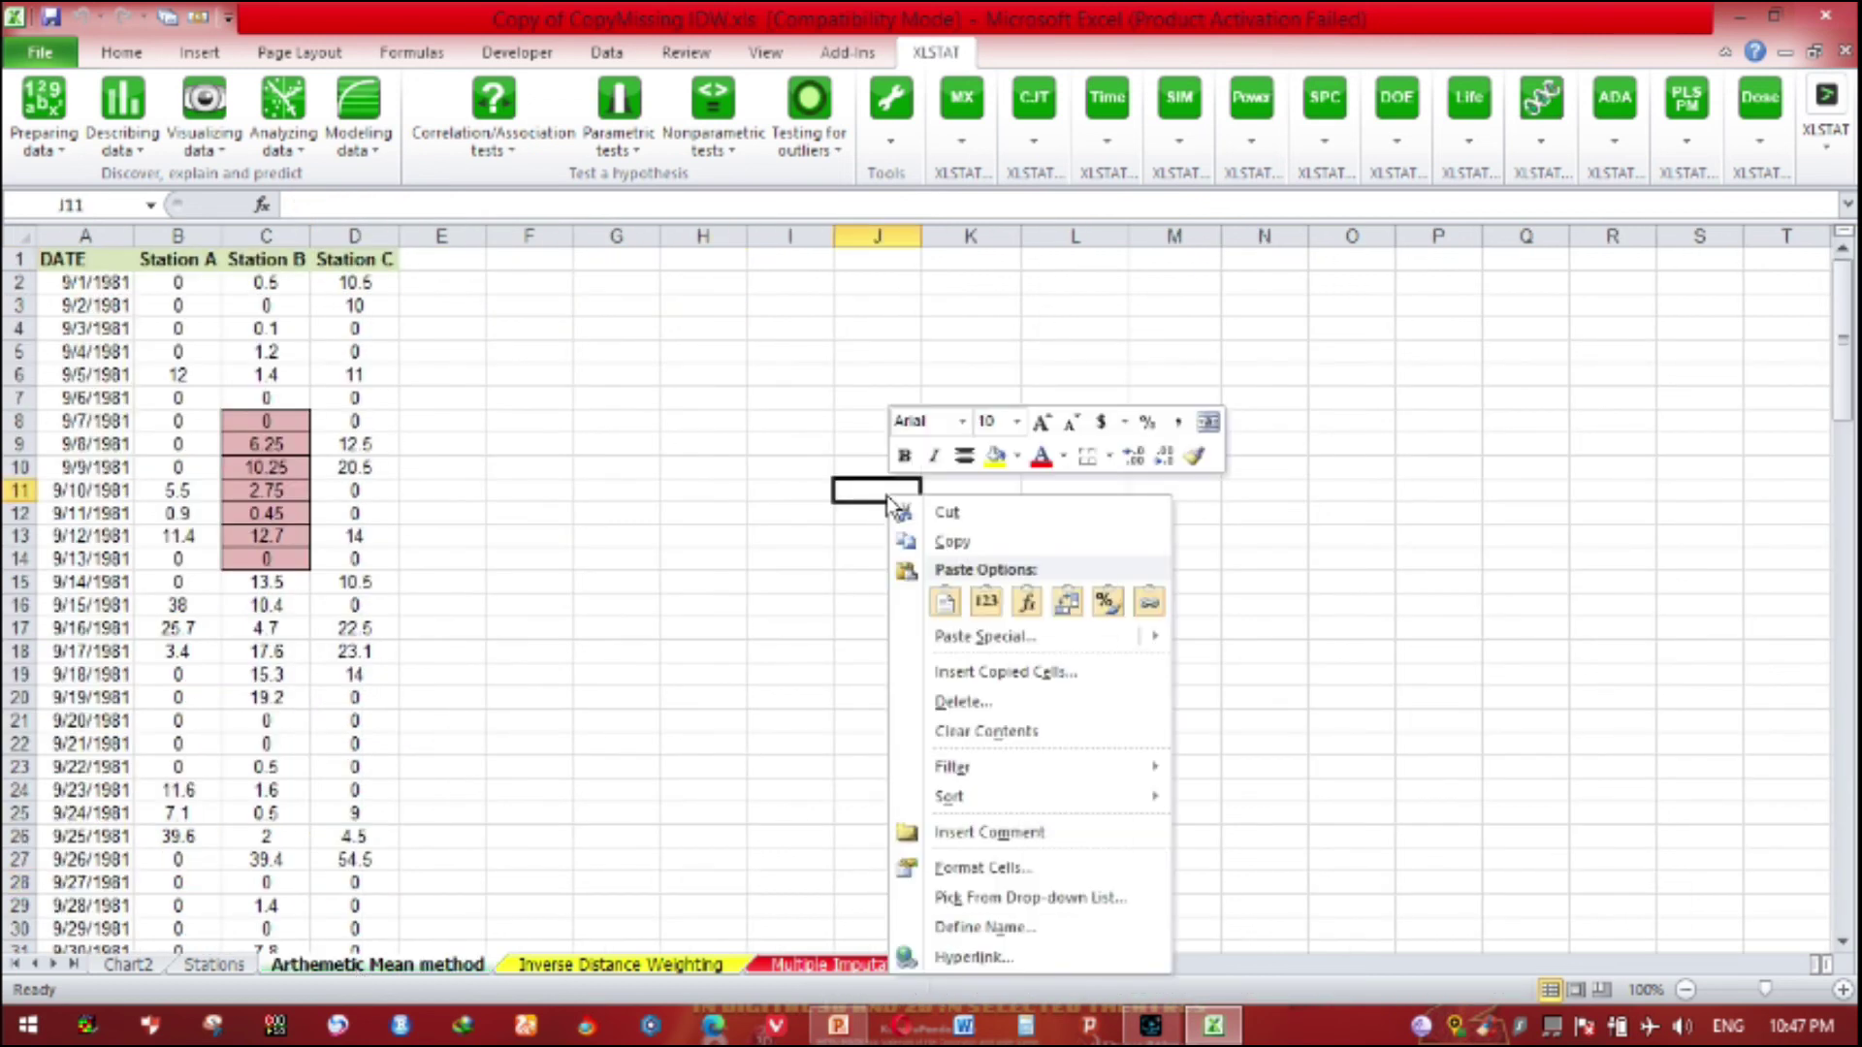
pyautogui.rightClick(742, 514)
pyautogui.click(832, 609)
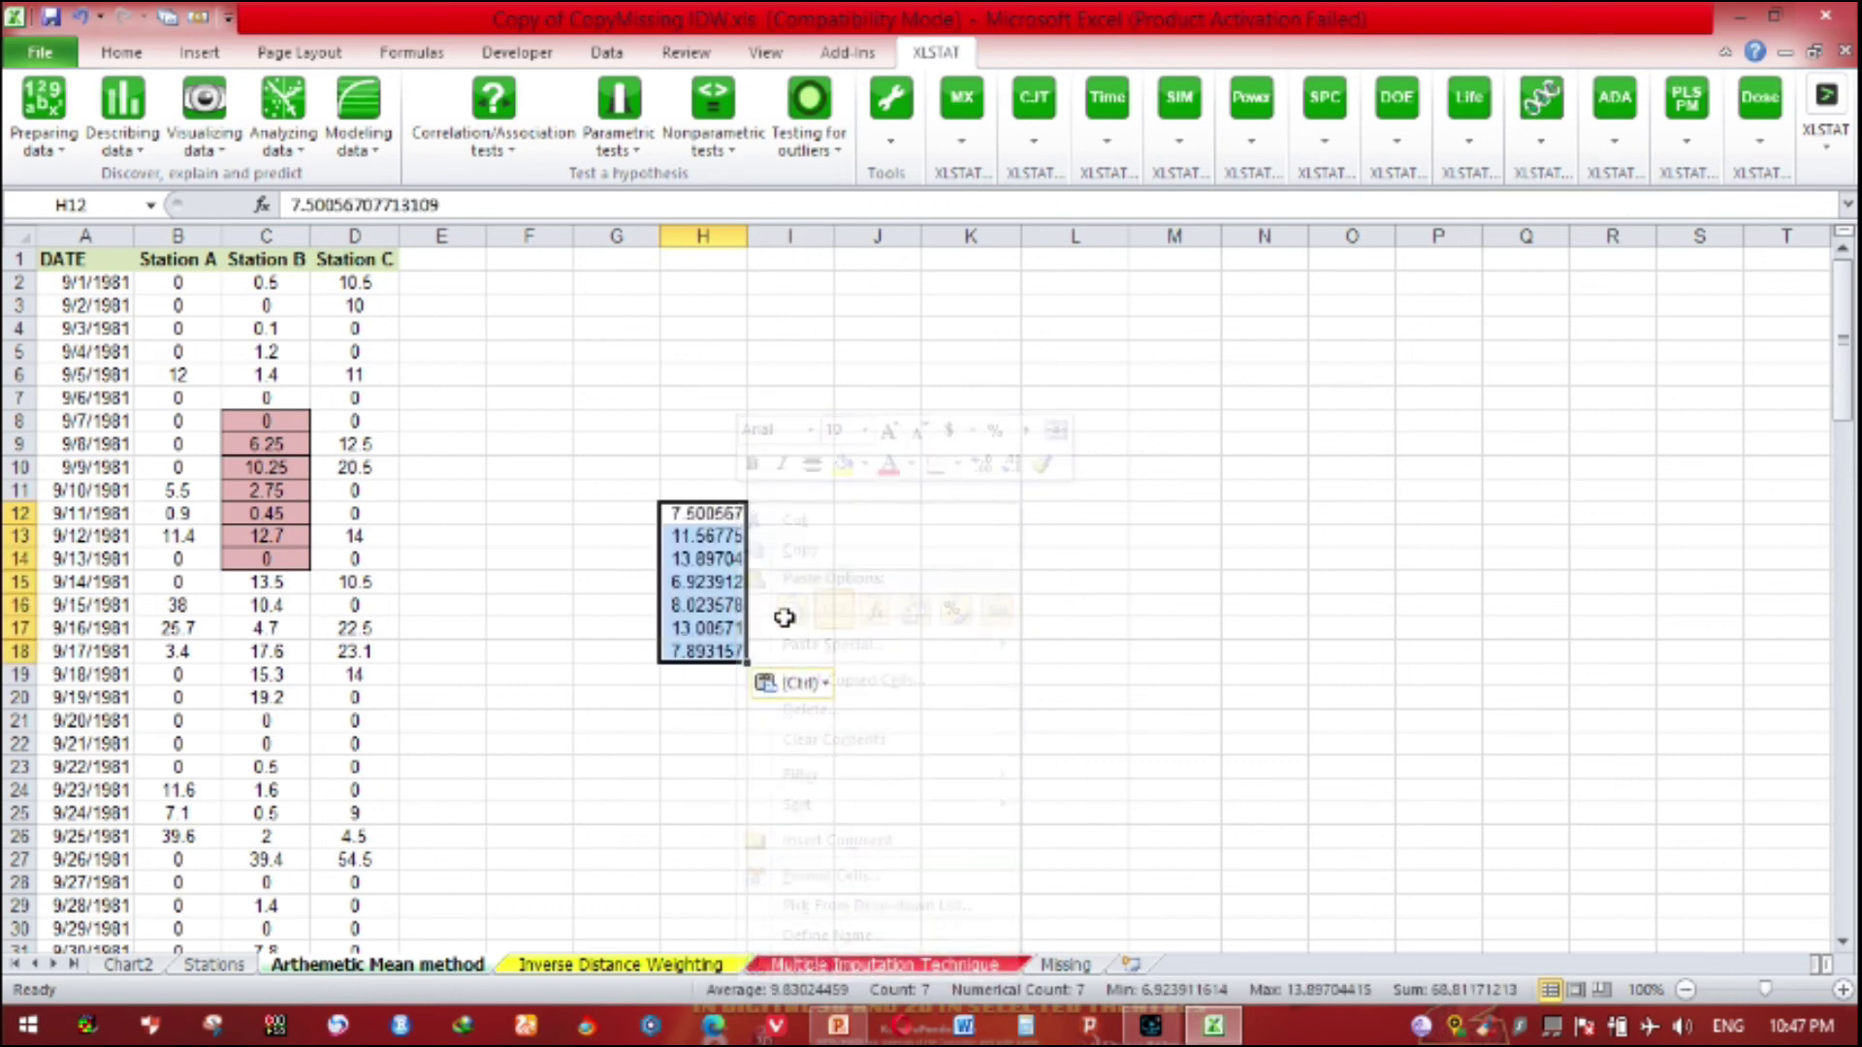
# Step: Enter the comparison table headers MI in H11, IDW method in G11 and AM method in F11
pyautogui.click(698, 487)
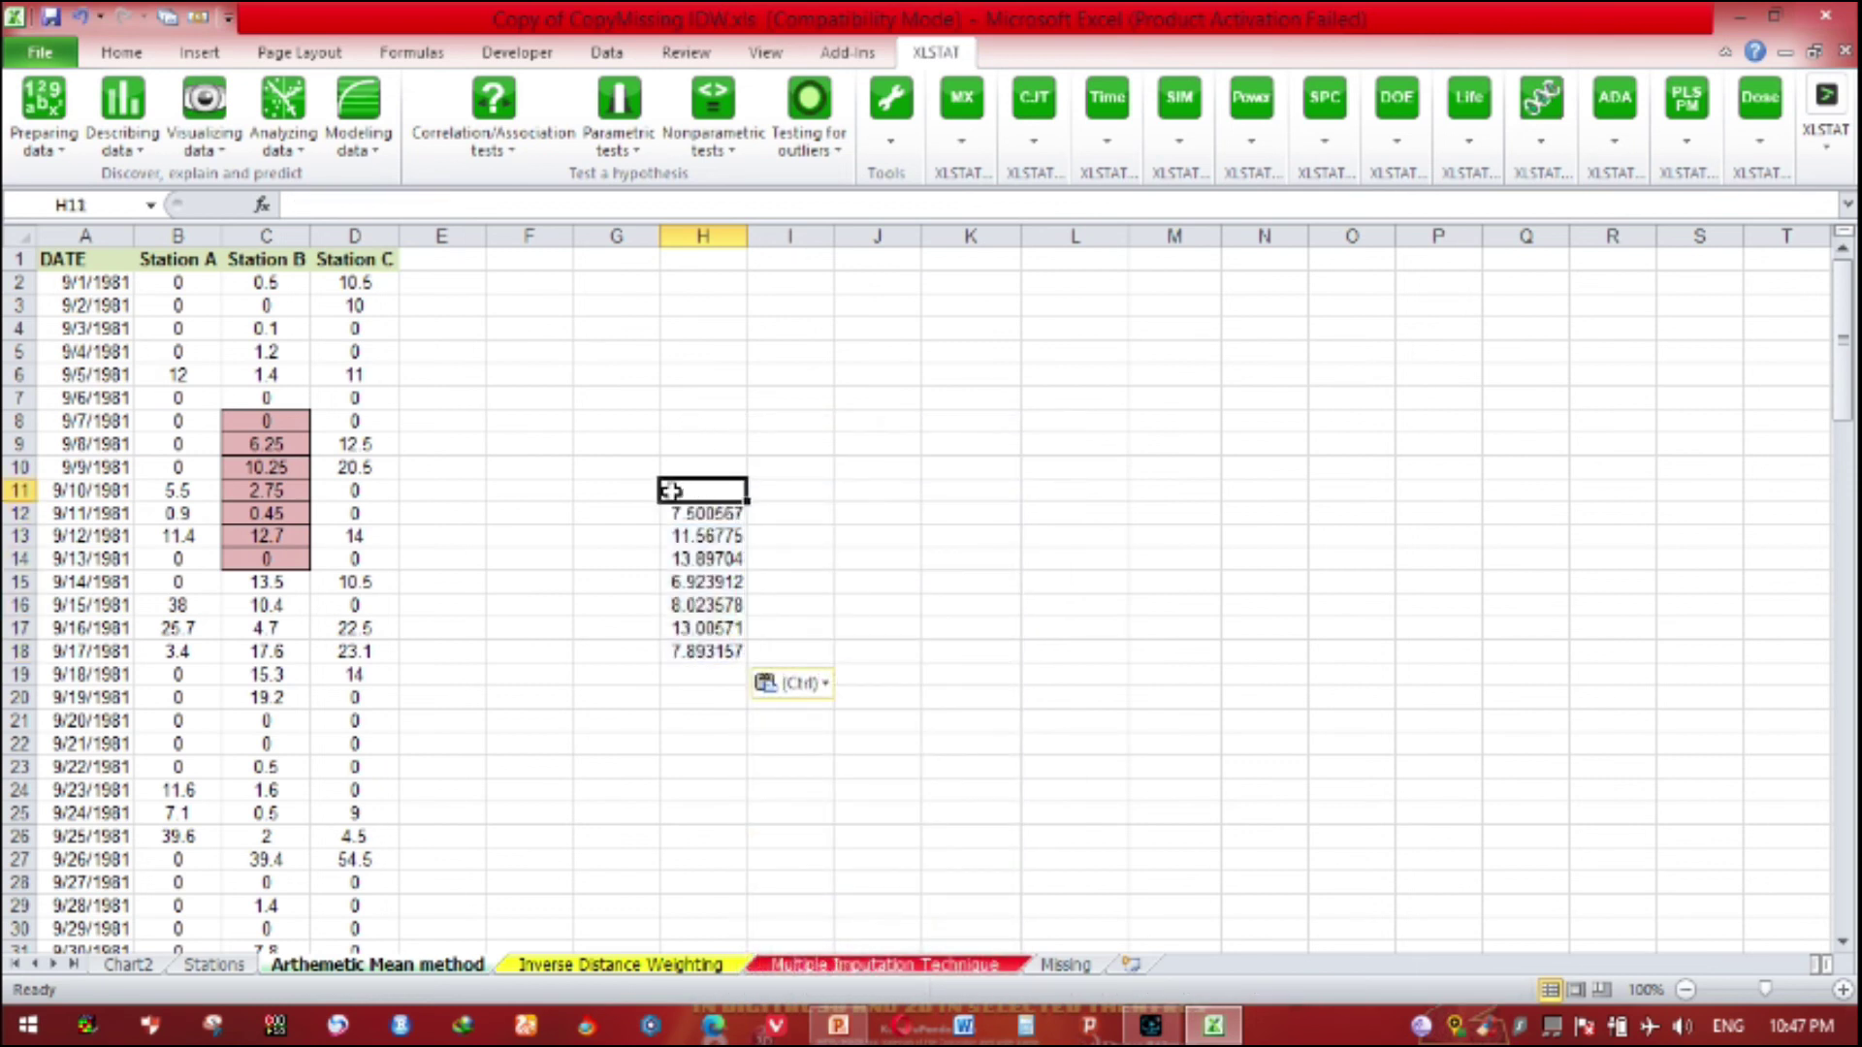
pyautogui.write('MI')
pyautogui.click(633, 496)
pyautogui.write('IDW method')
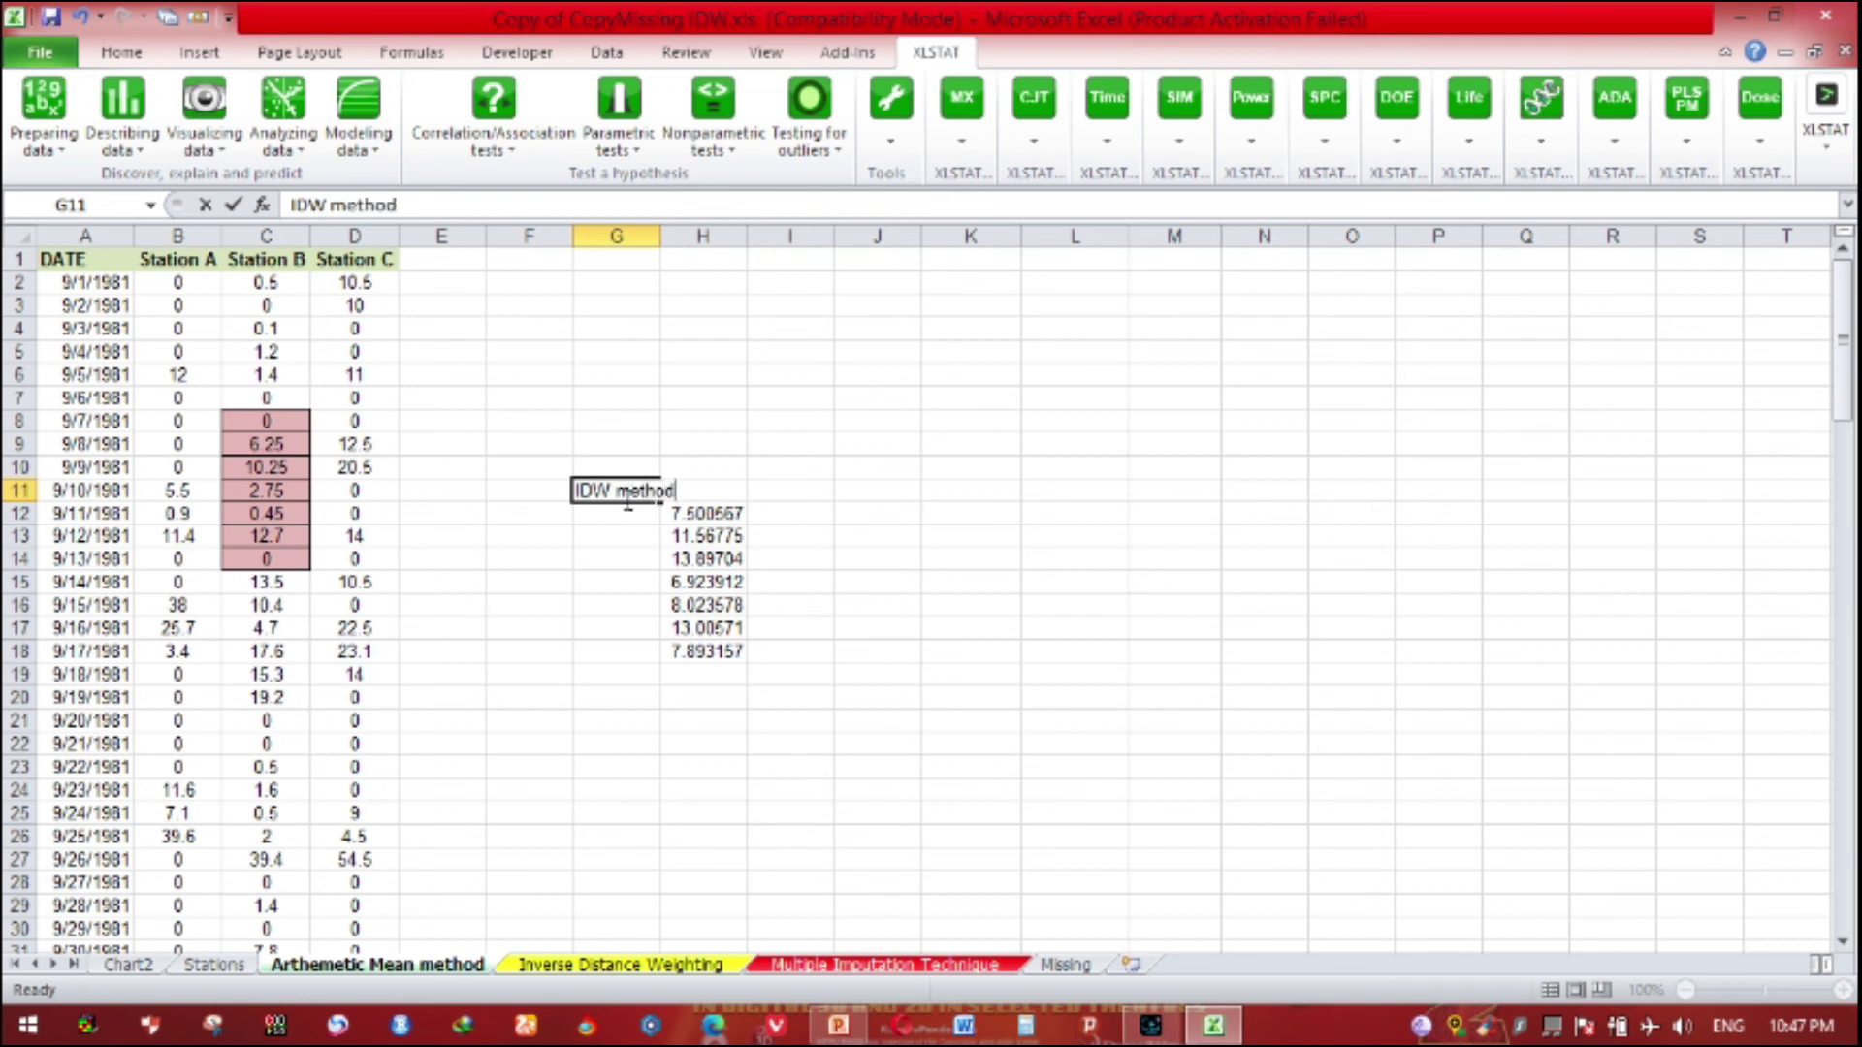
pyautogui.press('Left')
pyautogui.write('A')
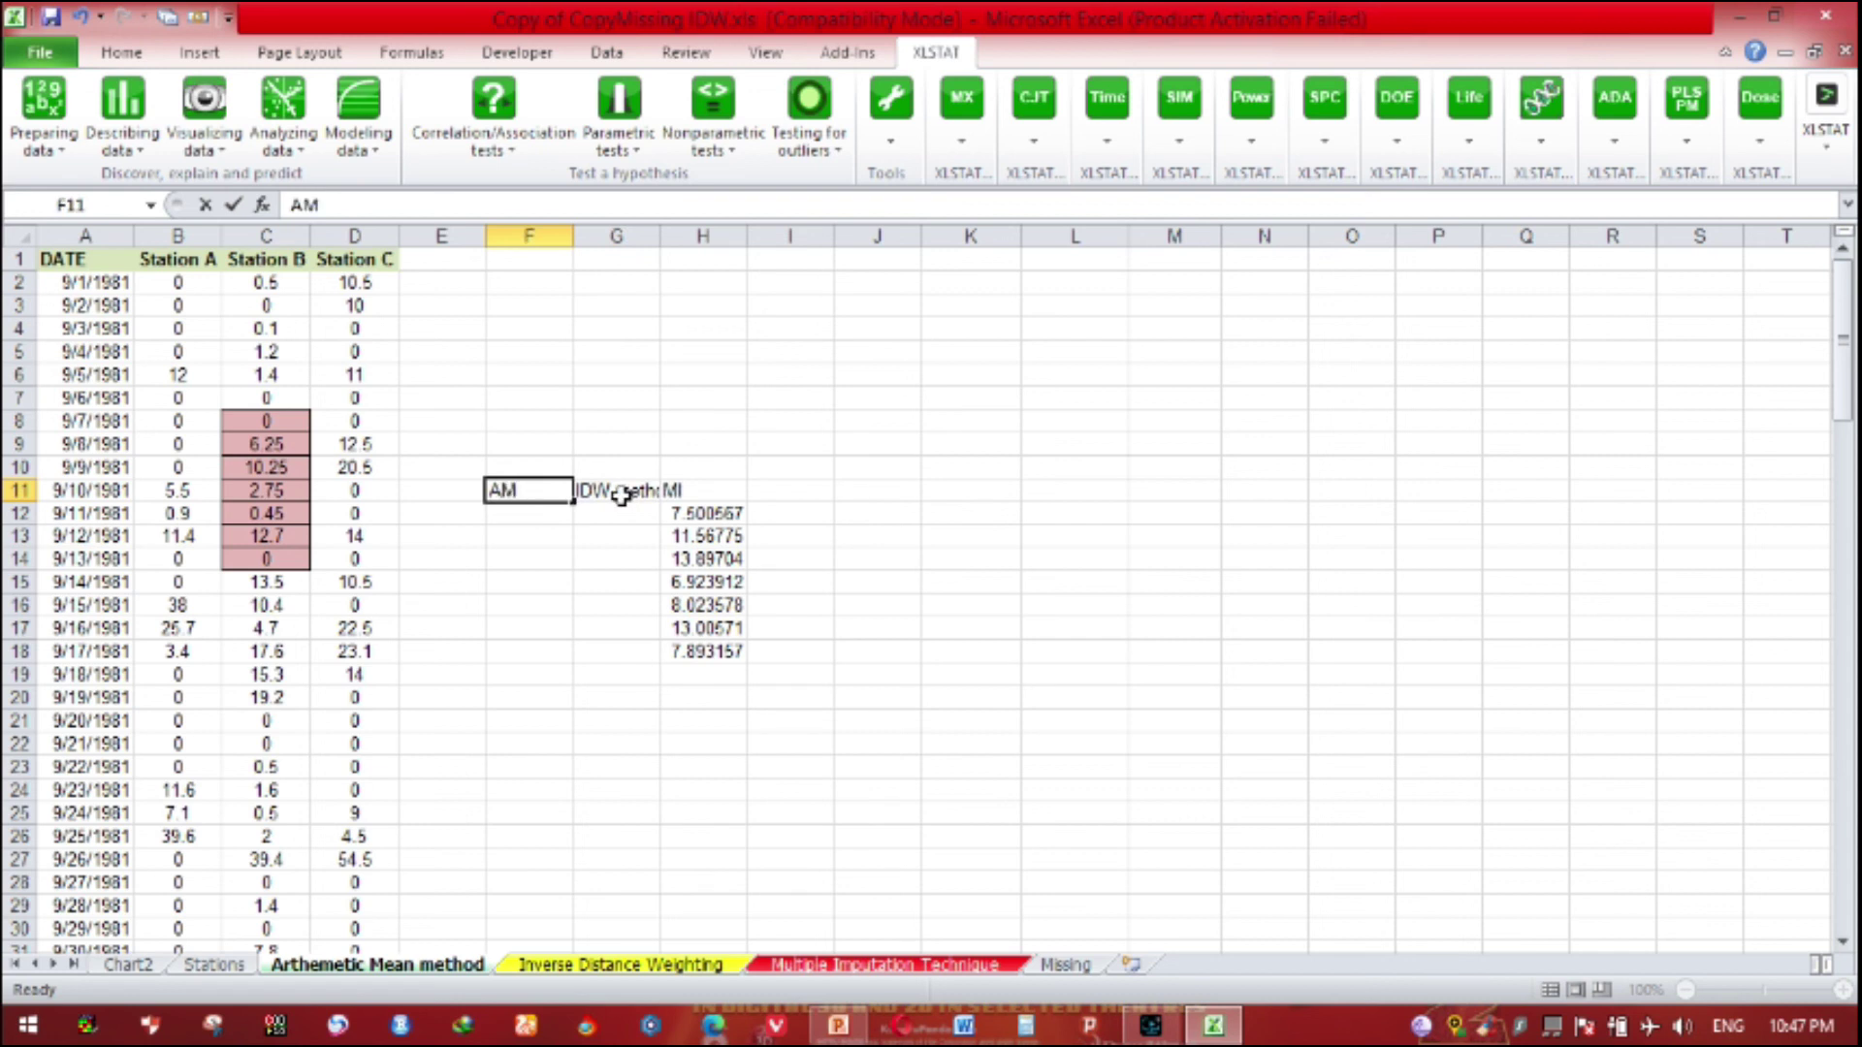
pyautogui.write('M method')
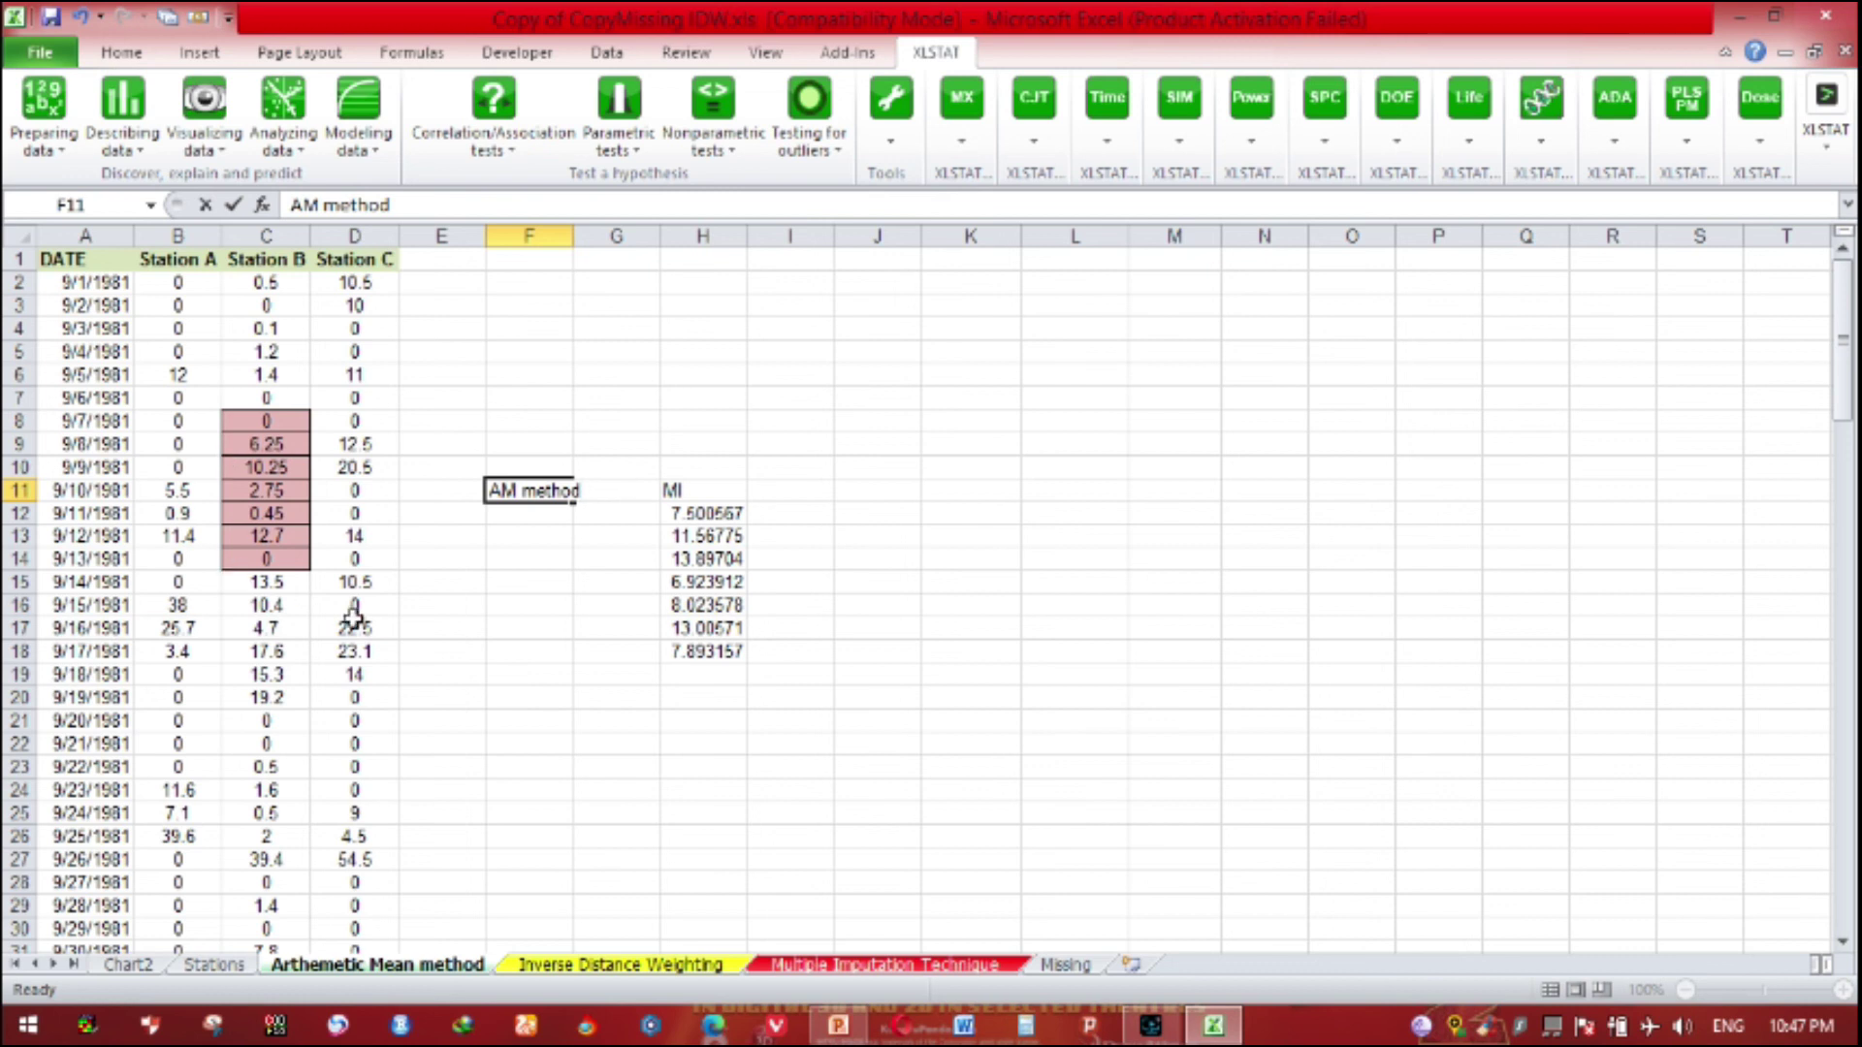
# Step: Copy the arithmetic mean estimates C8:C14 and paste them as values under AM method, starting at F12
pyautogui.click(518, 629)
pyautogui.moveTo(277, 427); pyautogui.dragTo(270, 556)
pyautogui.rightClick(272, 559)
pyautogui.click(338, 118)
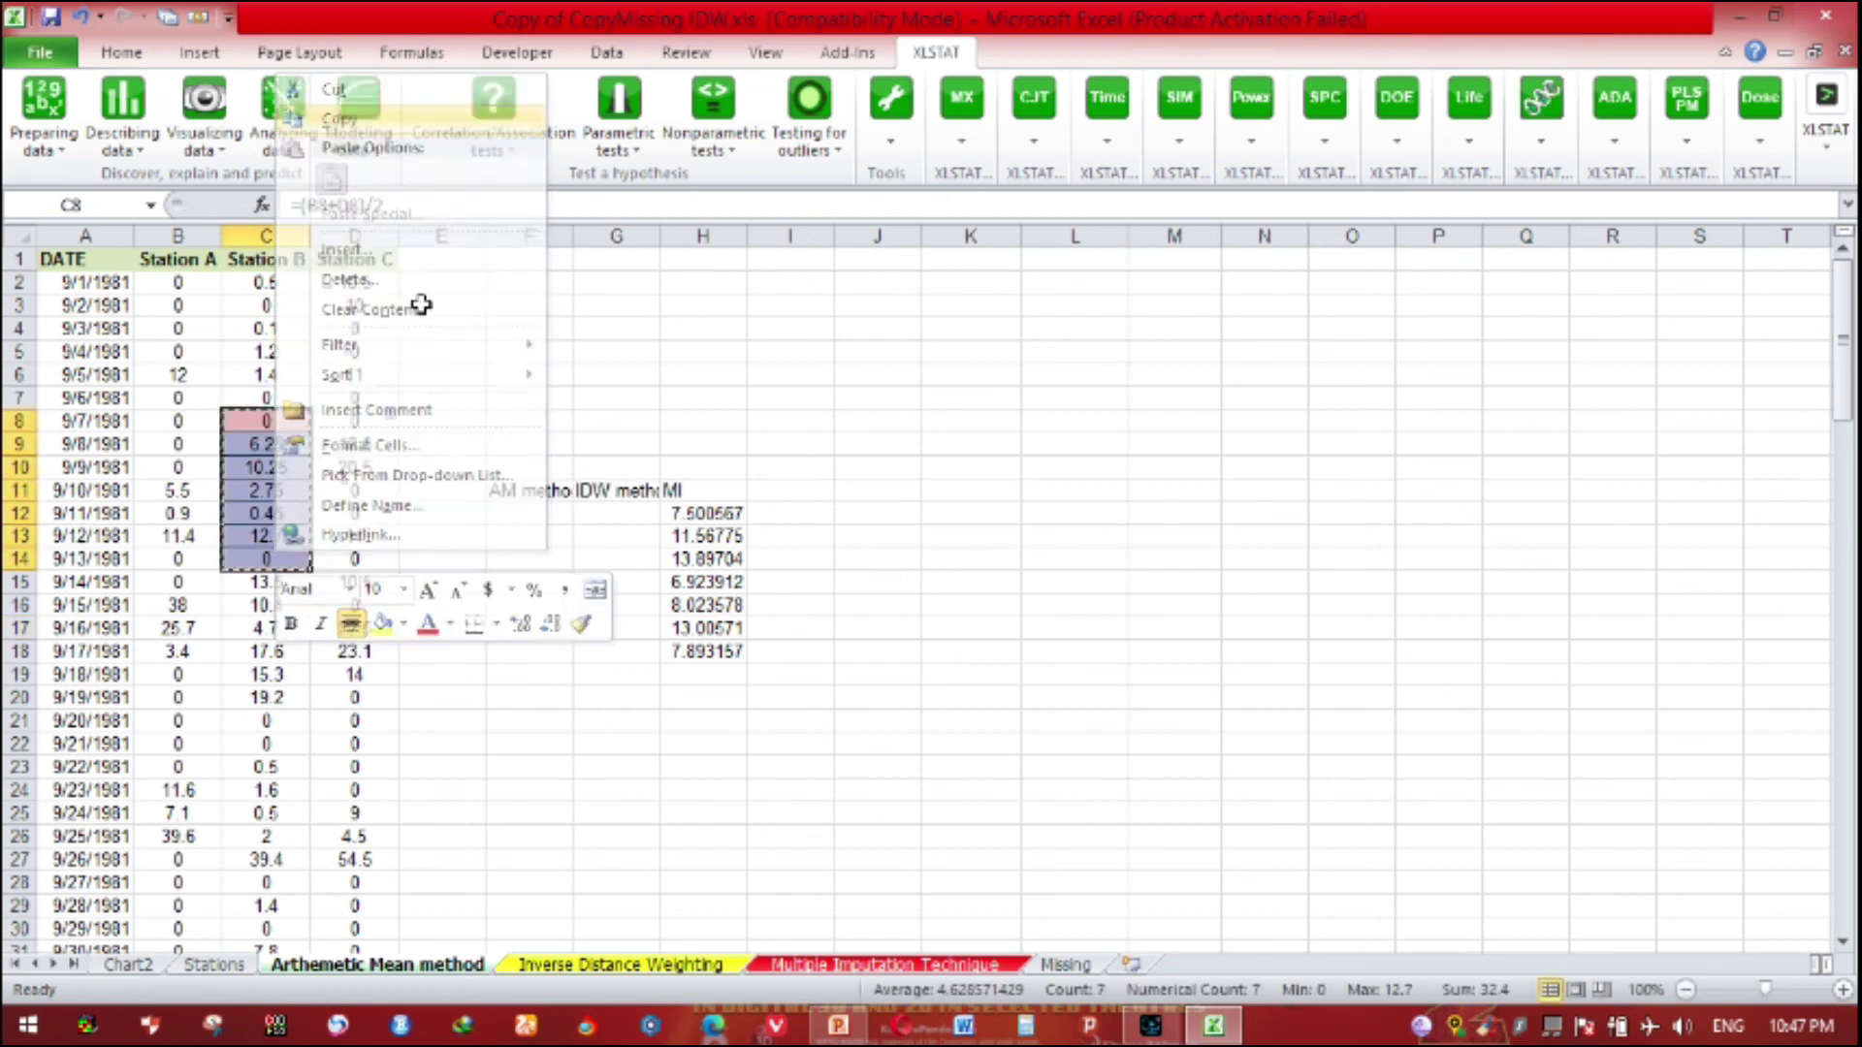
pyautogui.rightClick(528, 513)
pyautogui.click(591, 619)
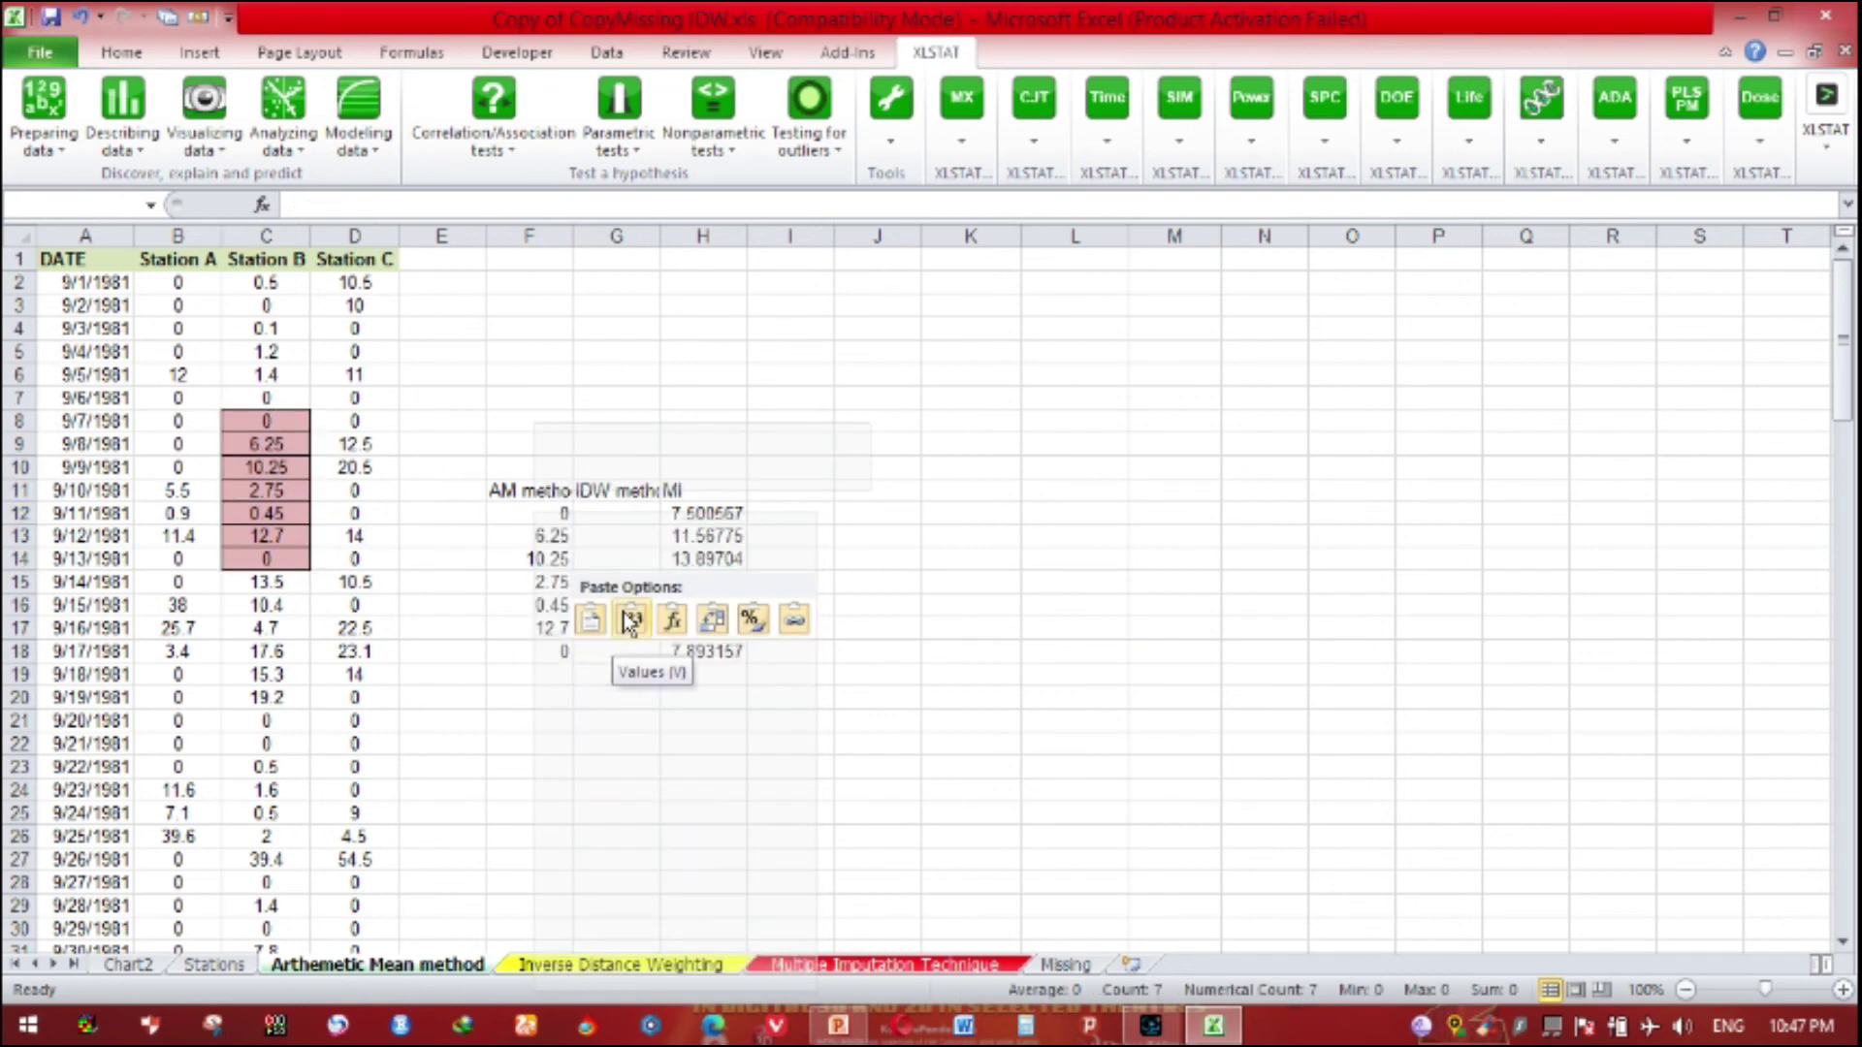
pyautogui.click(632, 620)
# Step: Move the comparison table with its headers from F11:H18 to G11:I18, freeing column F
pyautogui.moveTo(525, 492); pyautogui.dragTo(710, 652)
pyautogui.moveTo(648, 471); pyautogui.dragTo(725, 485)
pyautogui.click(690, 556)
# Step: Copy the missing-day dates A8:A14 into the comparison table's first column, starting at F12
pyautogui.moveTo(92, 421); pyautogui.dragTo(102, 559)
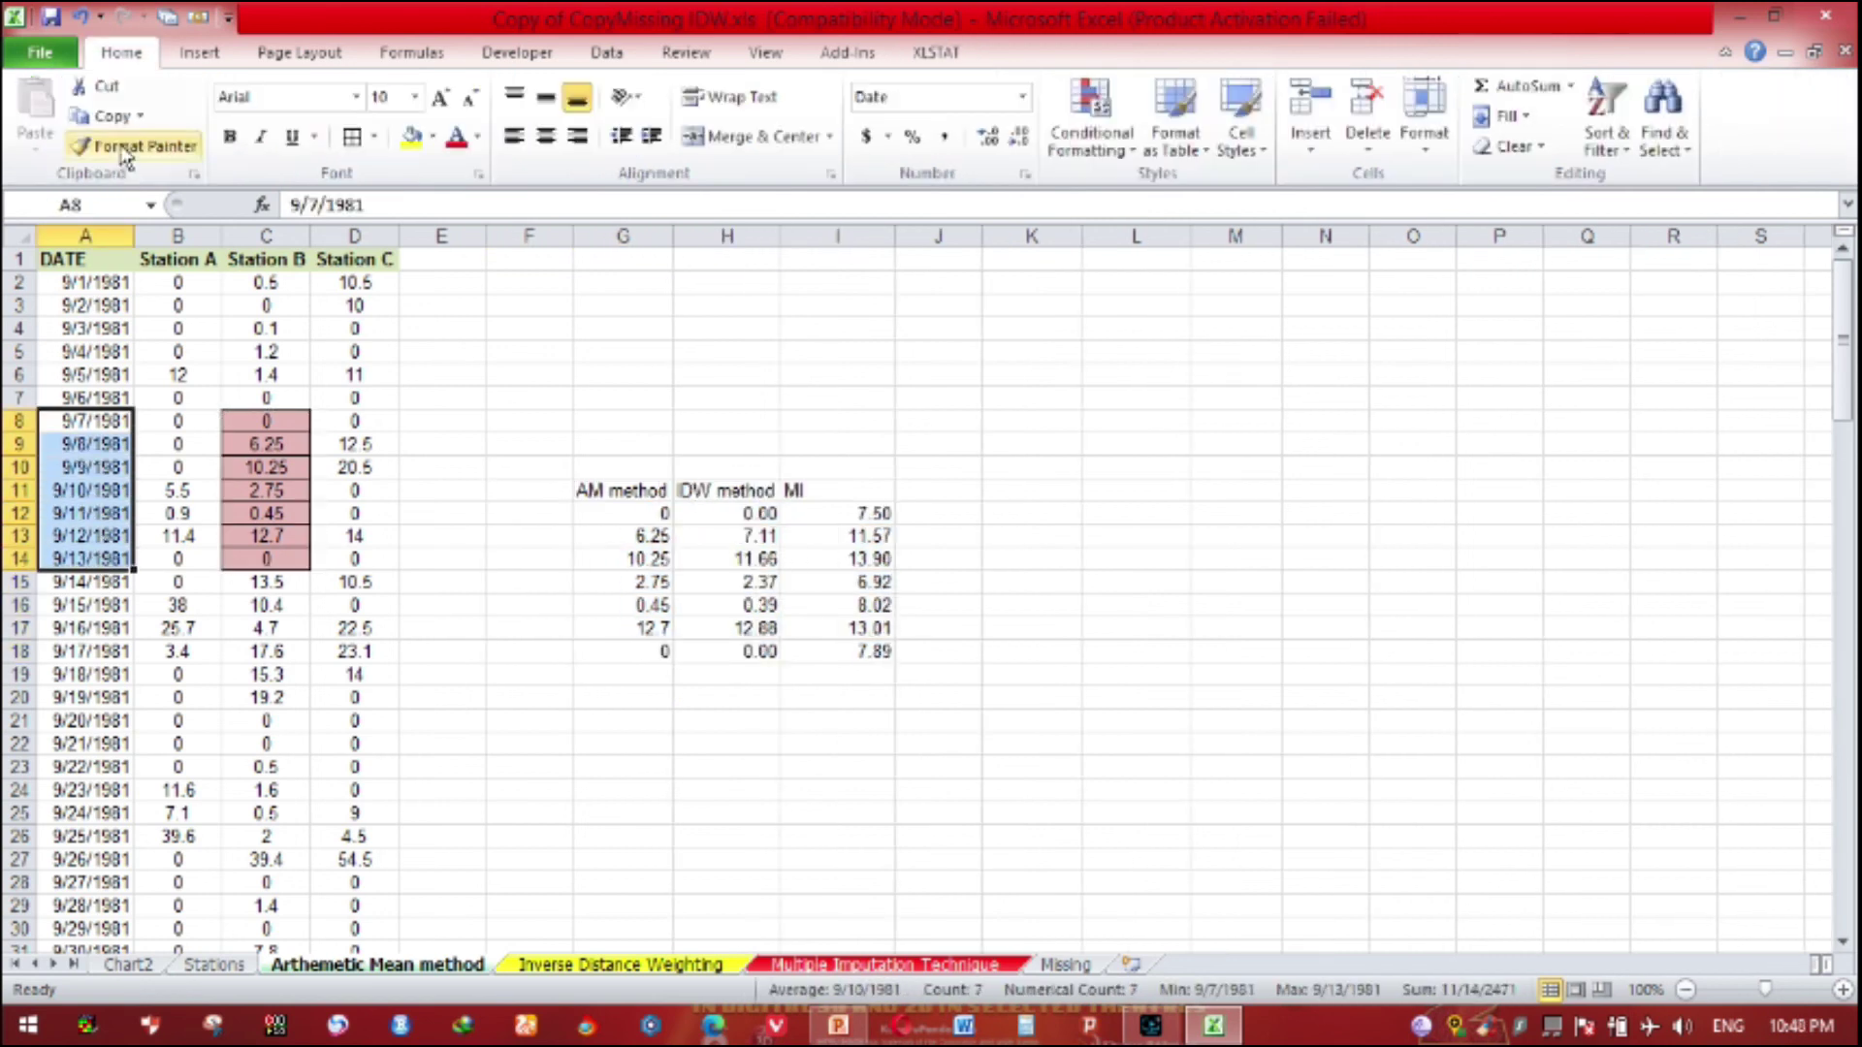
pyautogui.click(106, 116)
pyautogui.click(524, 513)
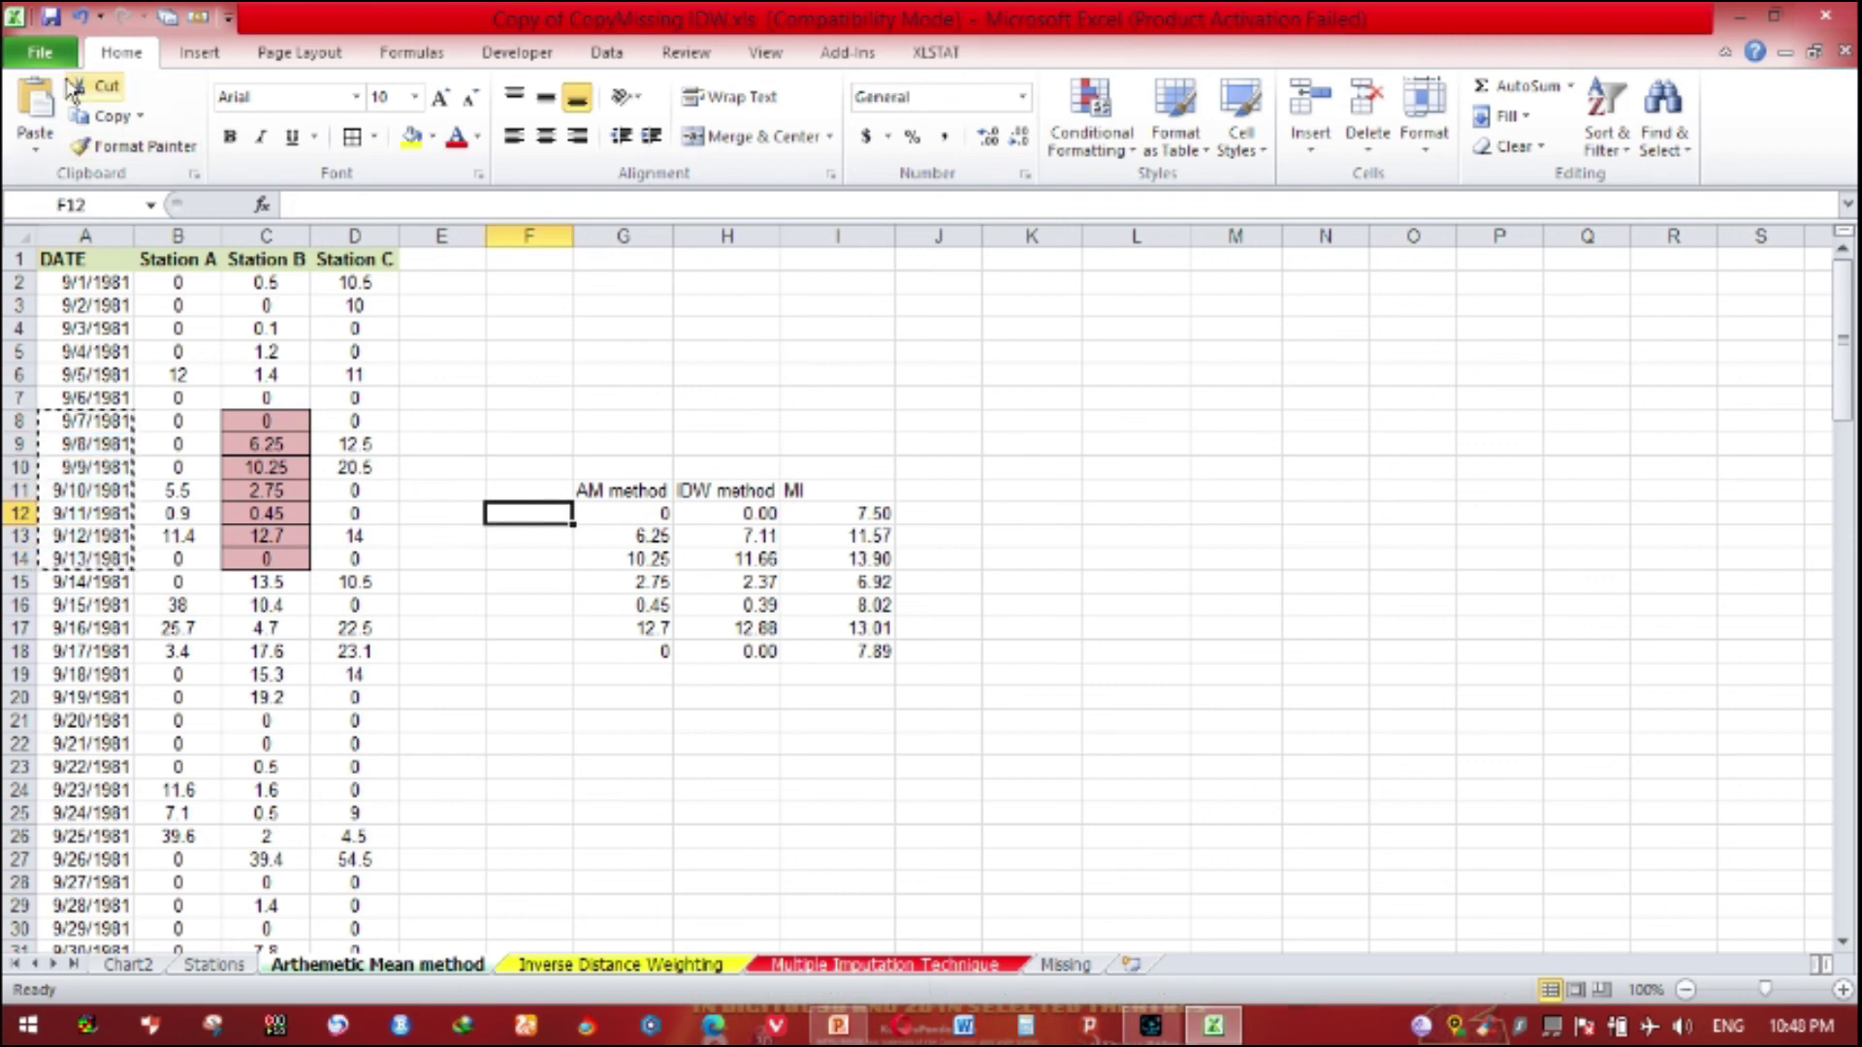
pyautogui.click(34, 102)
# Step: Insert a 2-D line chart comparing the three methods from F11:I18, and place it enlarged beside the table
pyautogui.moveTo(531, 489); pyautogui.dragTo(824, 638)
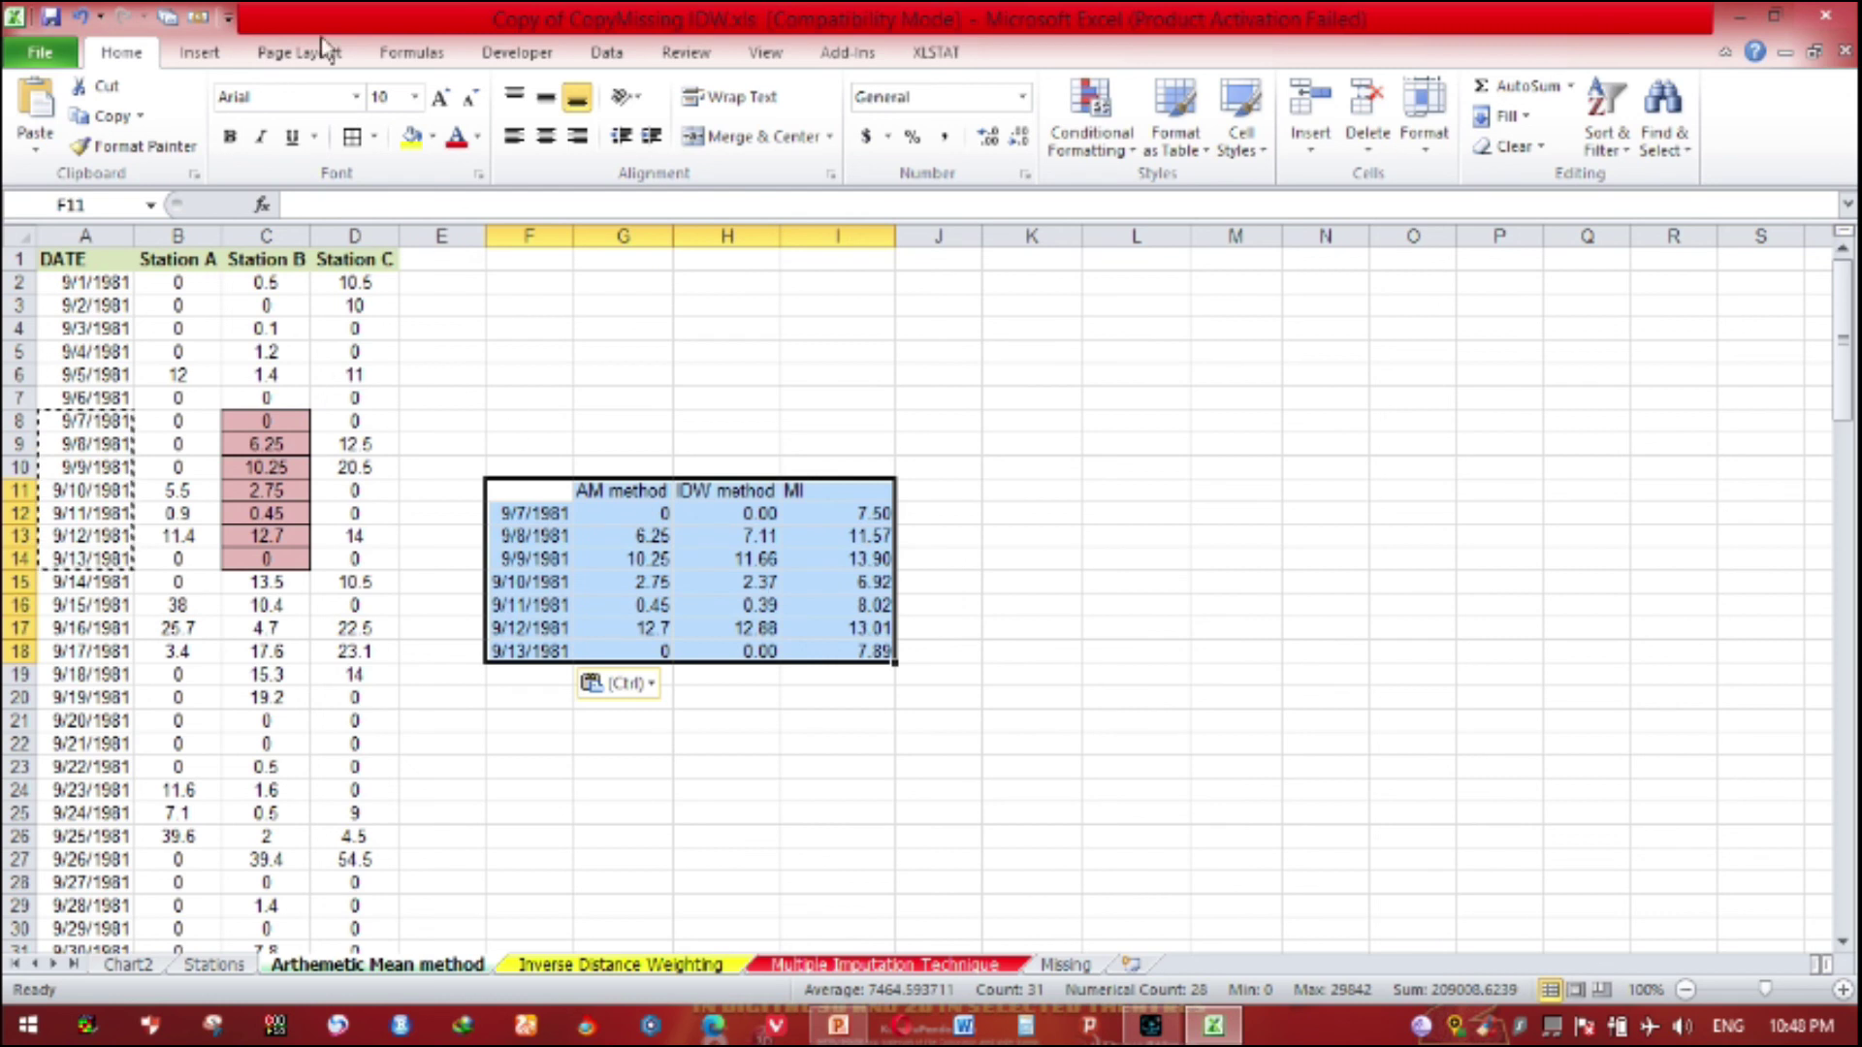
pyautogui.click(199, 53)
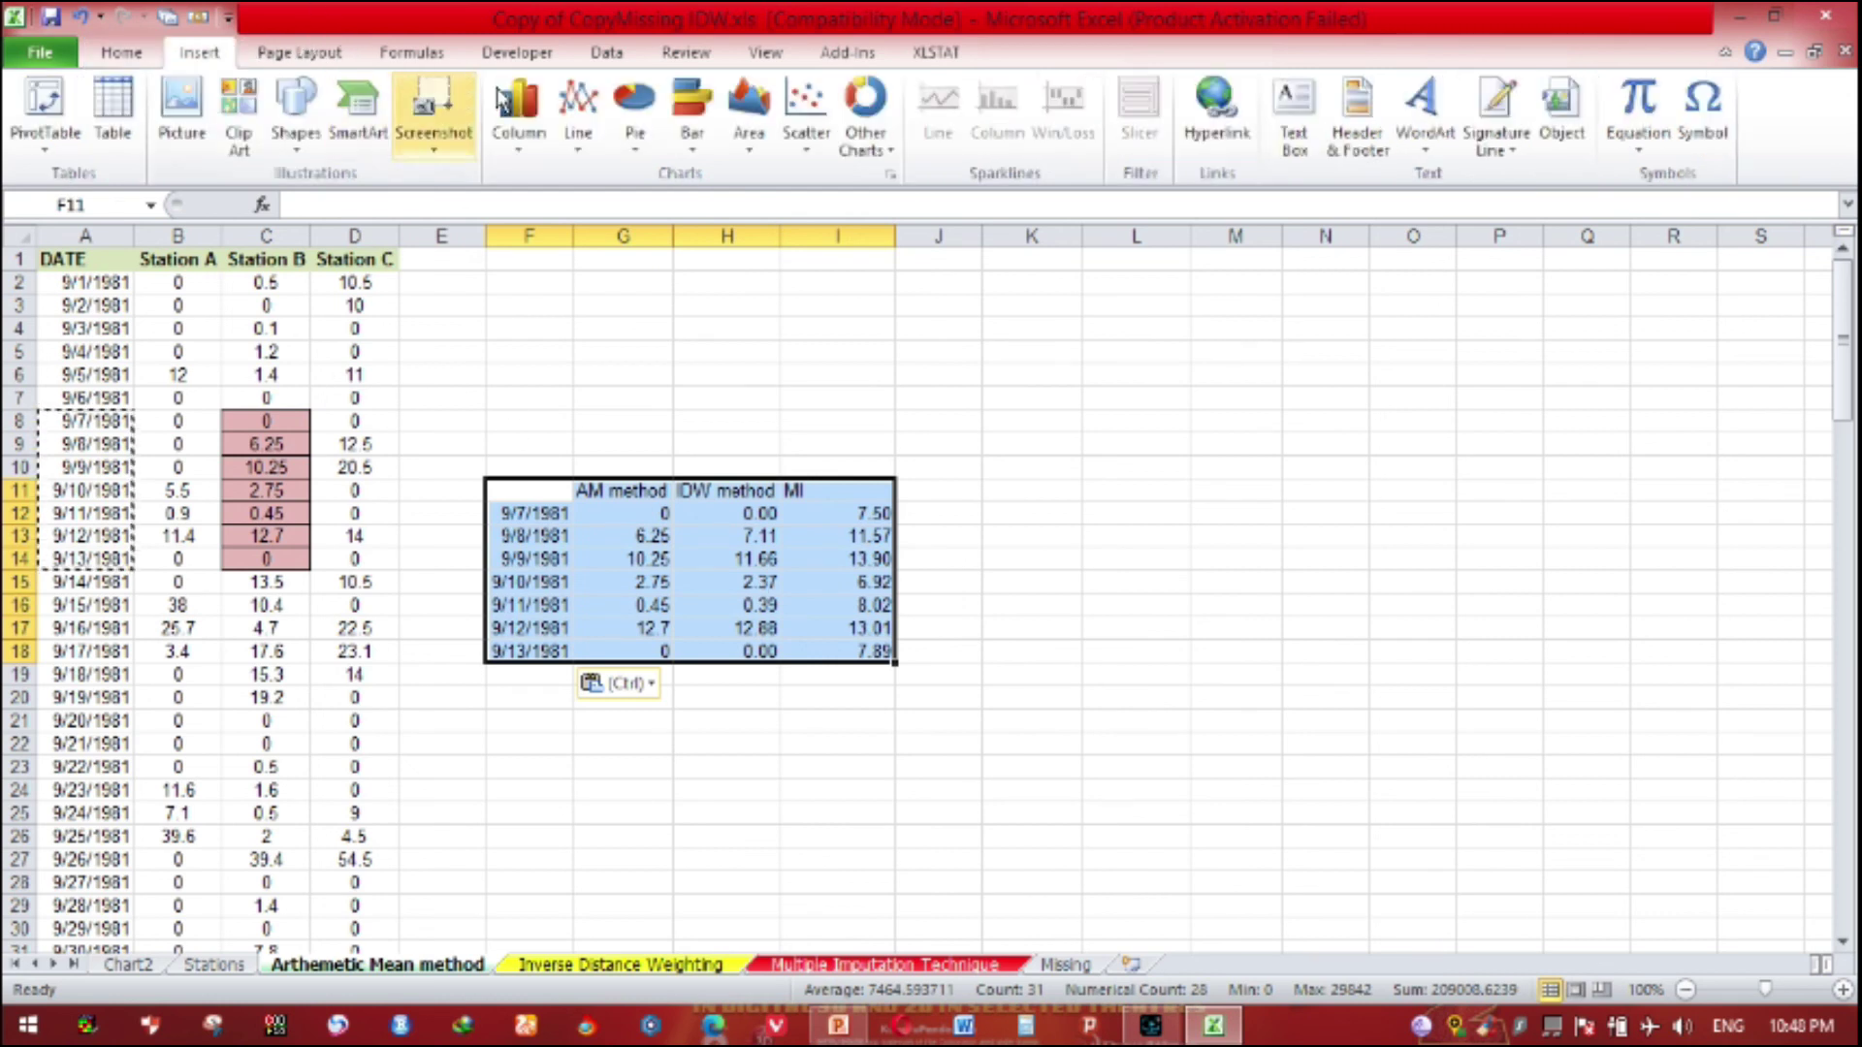
pyautogui.click(804, 114)
pyautogui.click(578, 114)
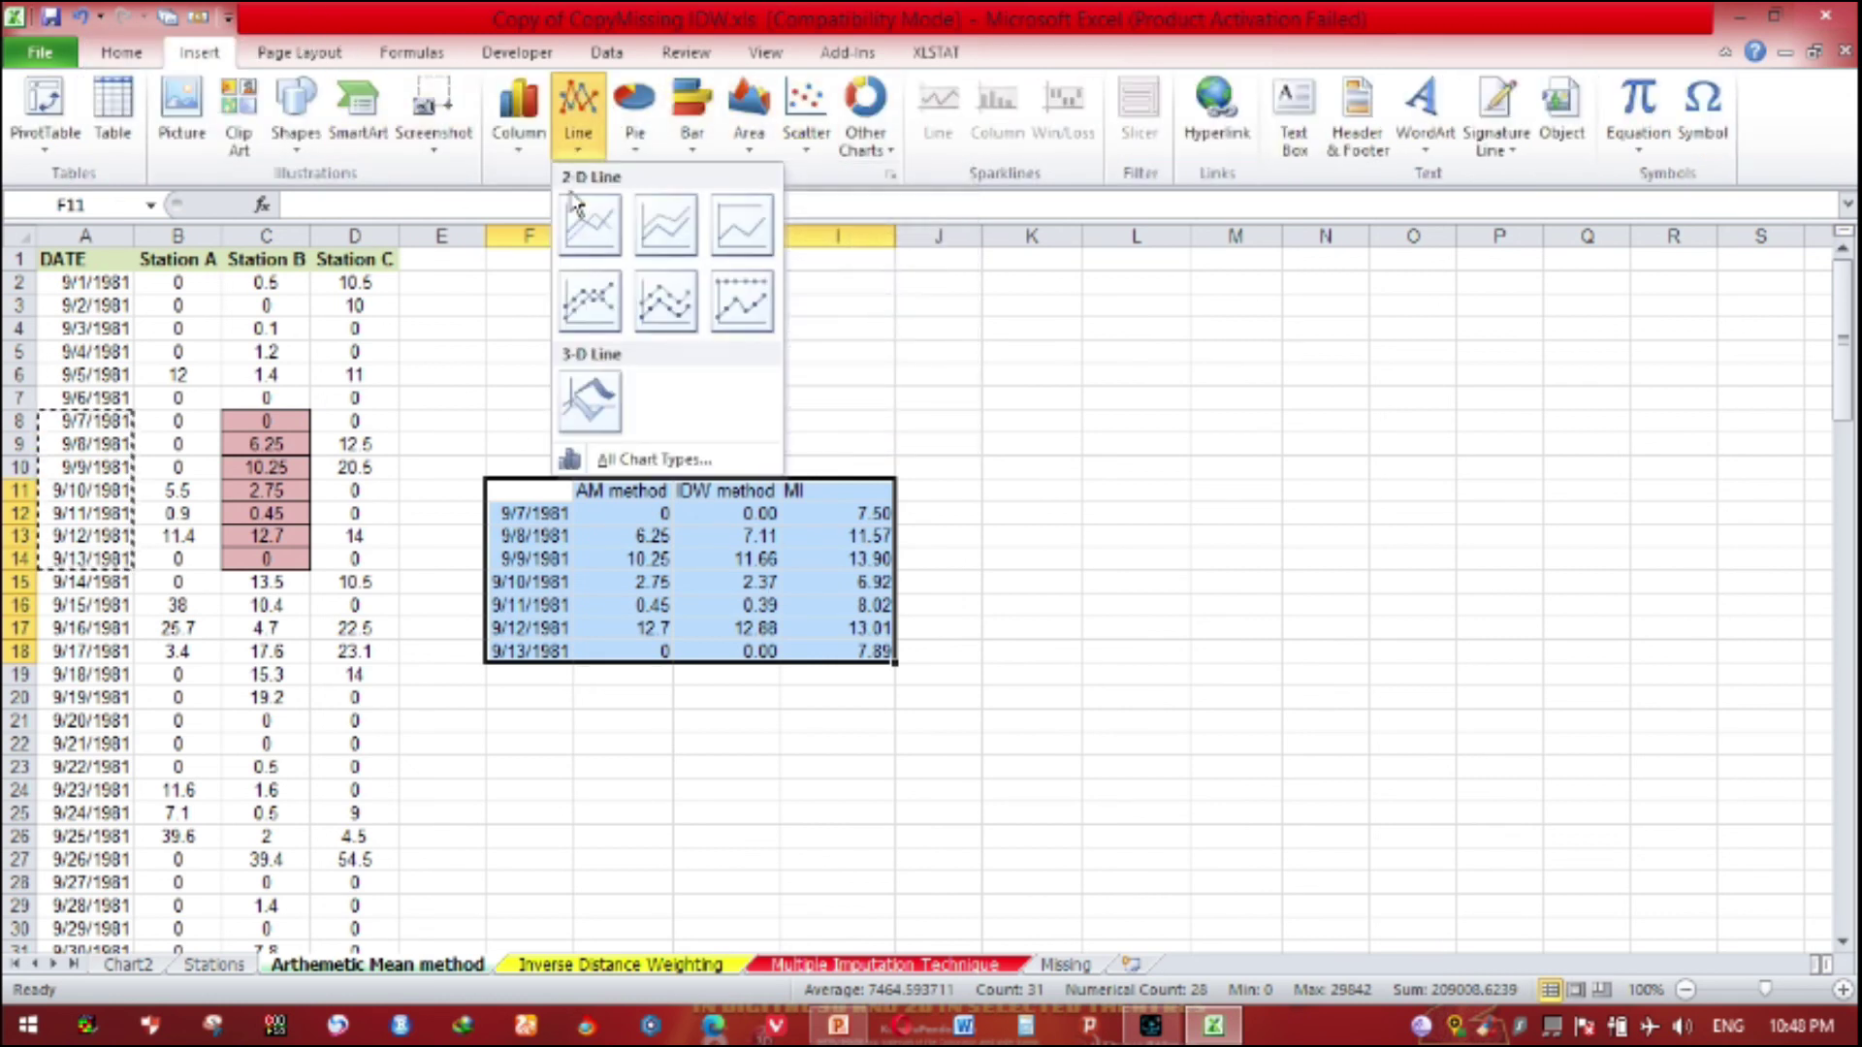
pyautogui.click(578, 248)
pyautogui.moveTo(1159, 491); pyautogui.dragTo(1542, 475)
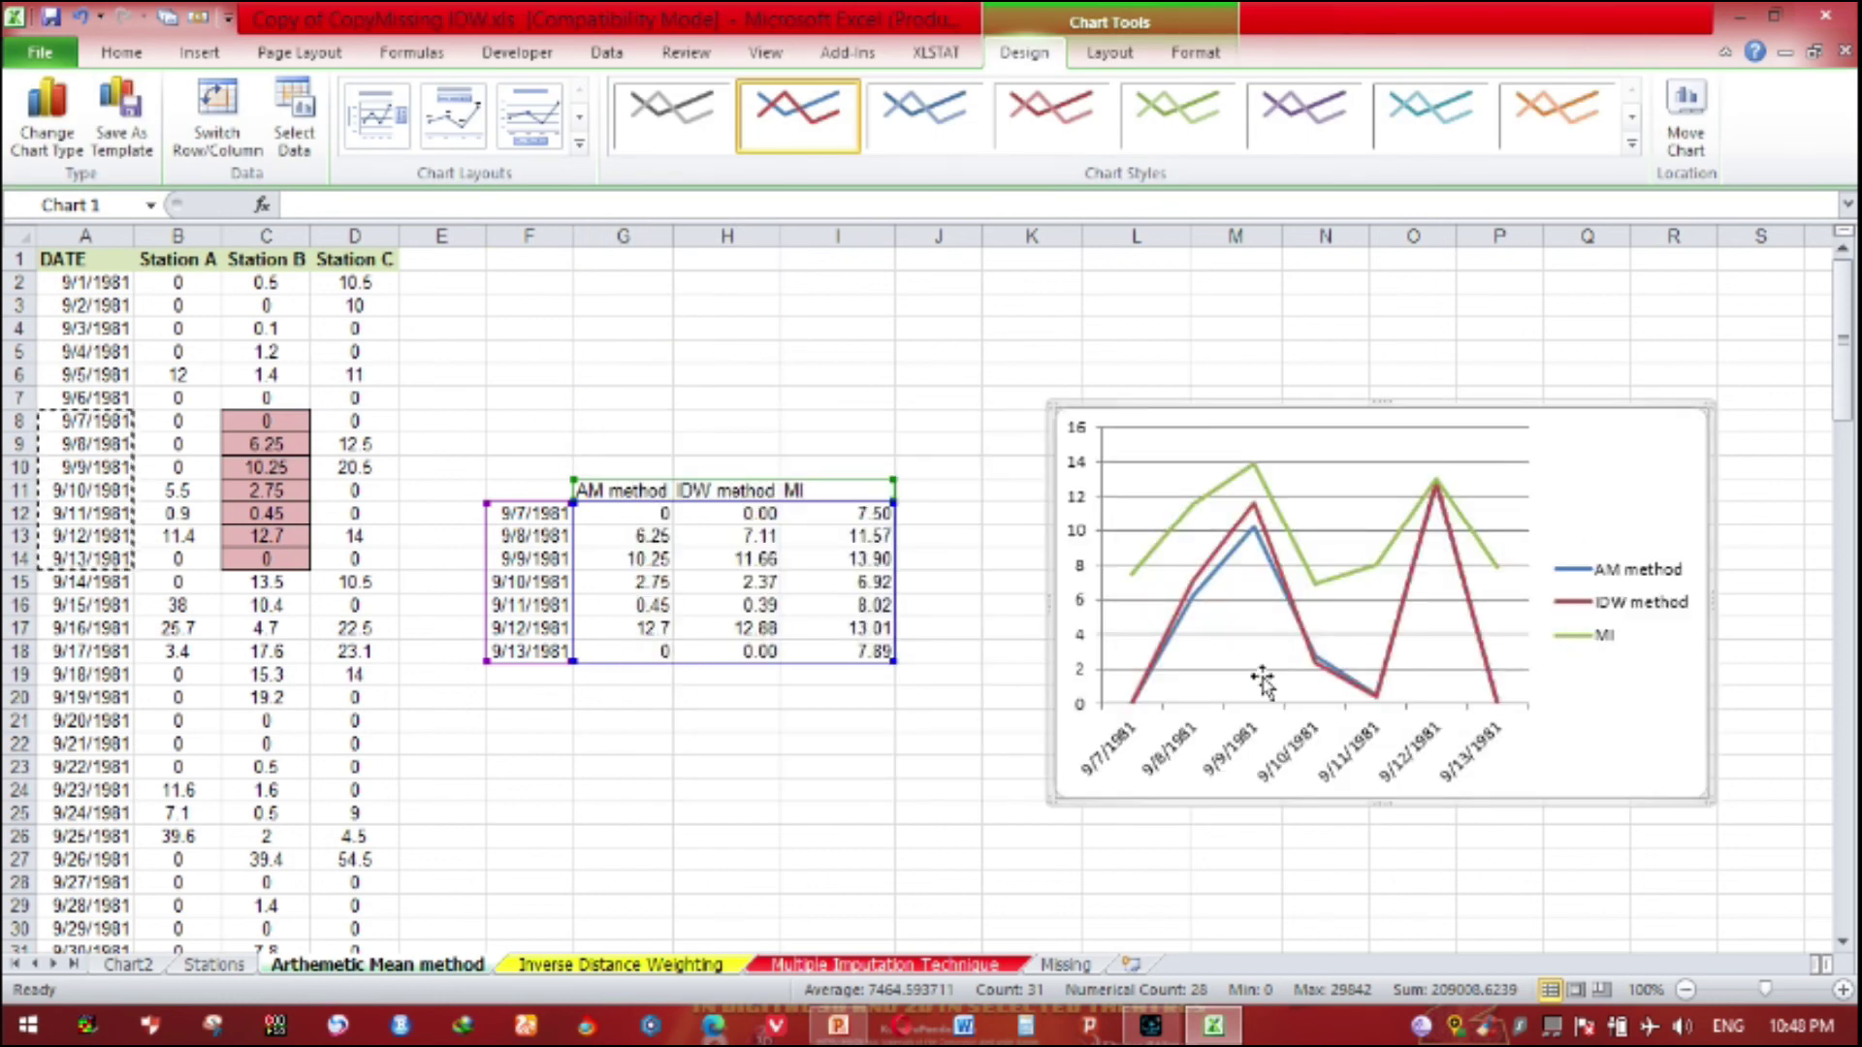
pyautogui.moveTo(1047, 614); pyautogui.dragTo(943, 640)
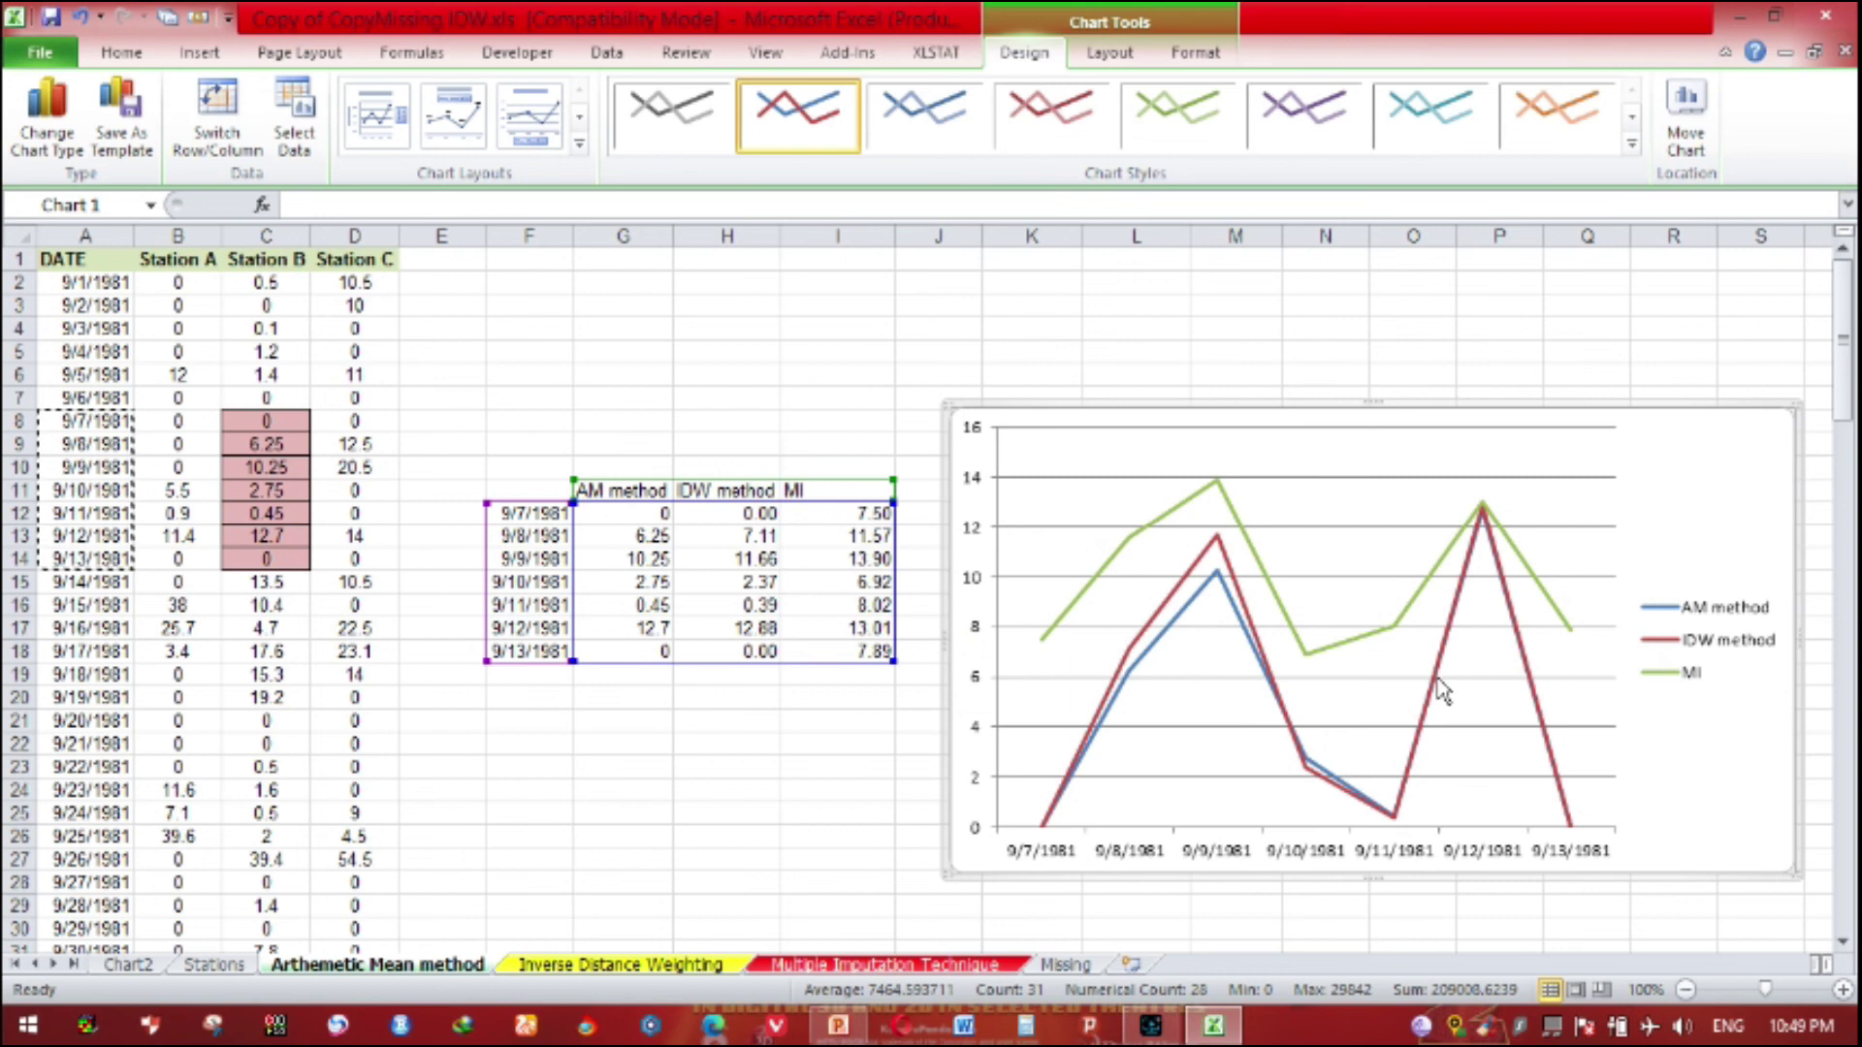